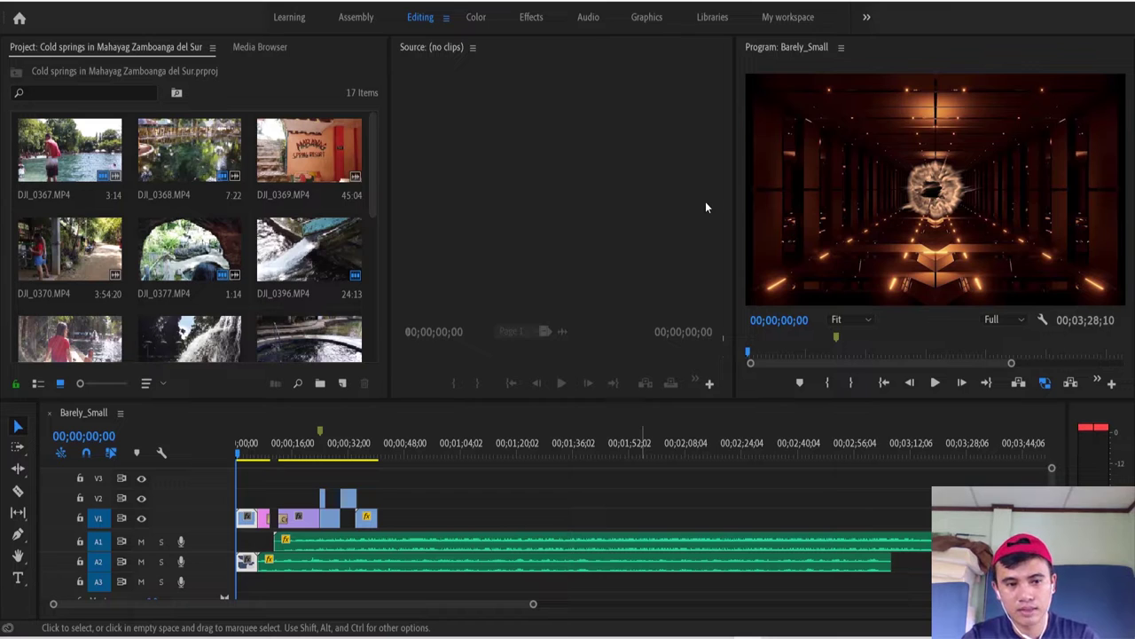
Click through the Source monitor, Project bin, Program monitor and Timeline panels to focus each
left_click(516, 226)
left_click(278, 74)
left_click(725, 131)
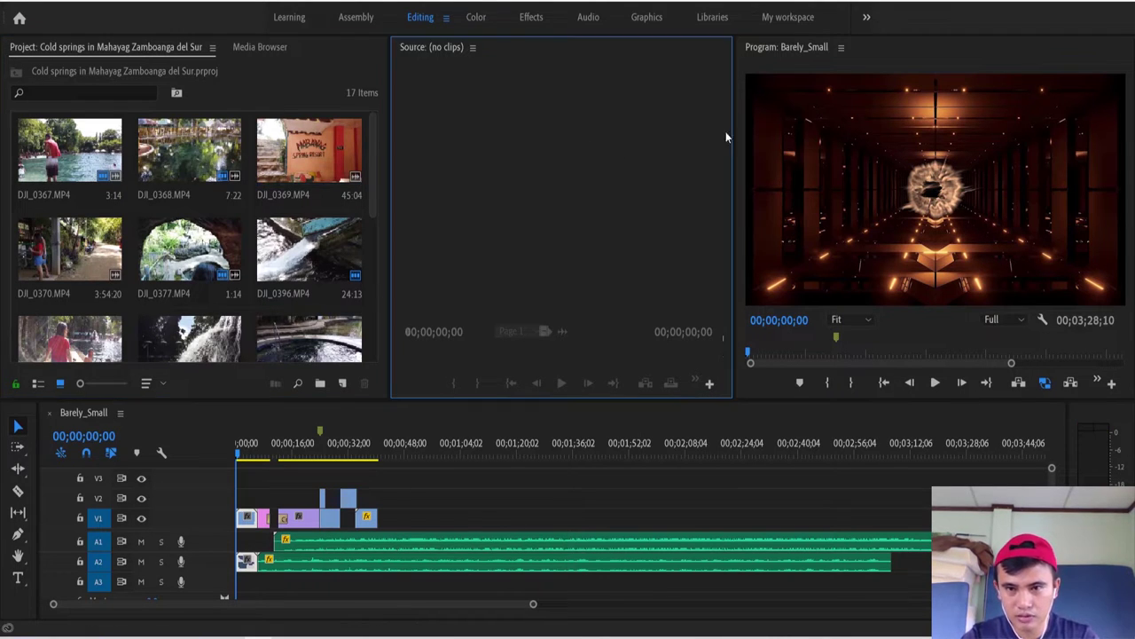
left_click(923, 60)
left_click(491, 412)
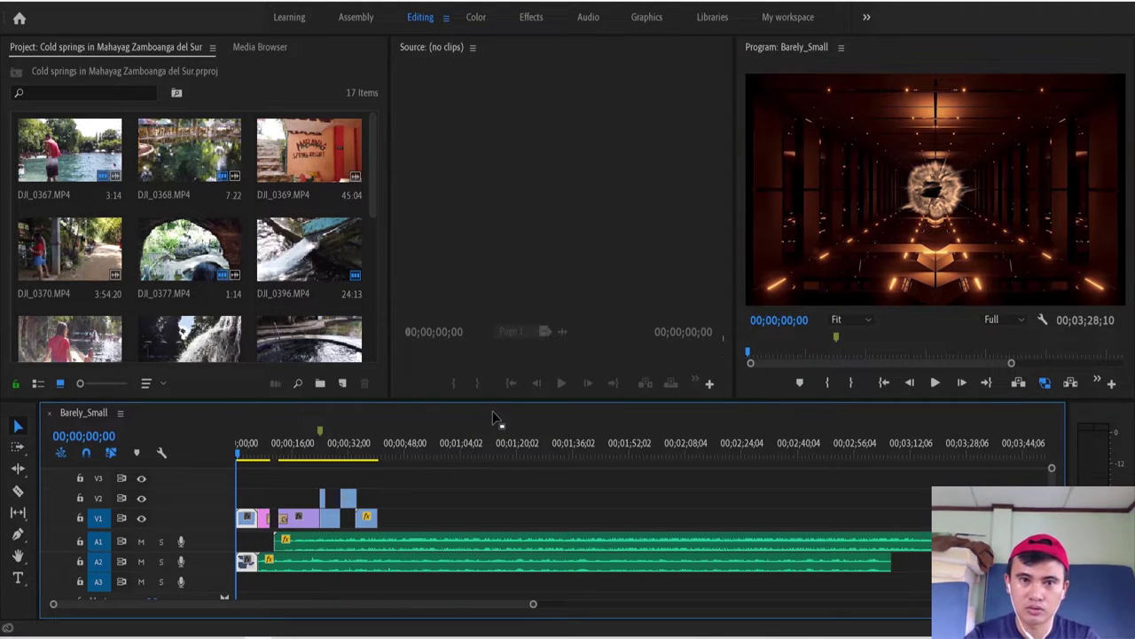
left_click(470, 100)
left_click(326, 49)
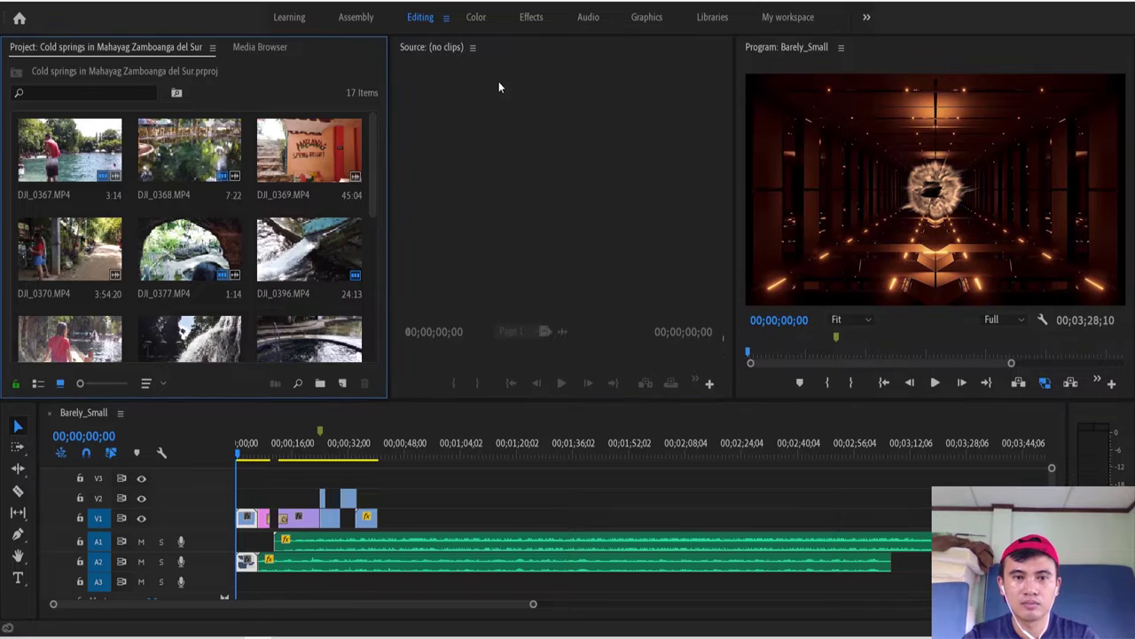
left_click(498, 83)
left_click(804, 173)
left_click(498, 418)
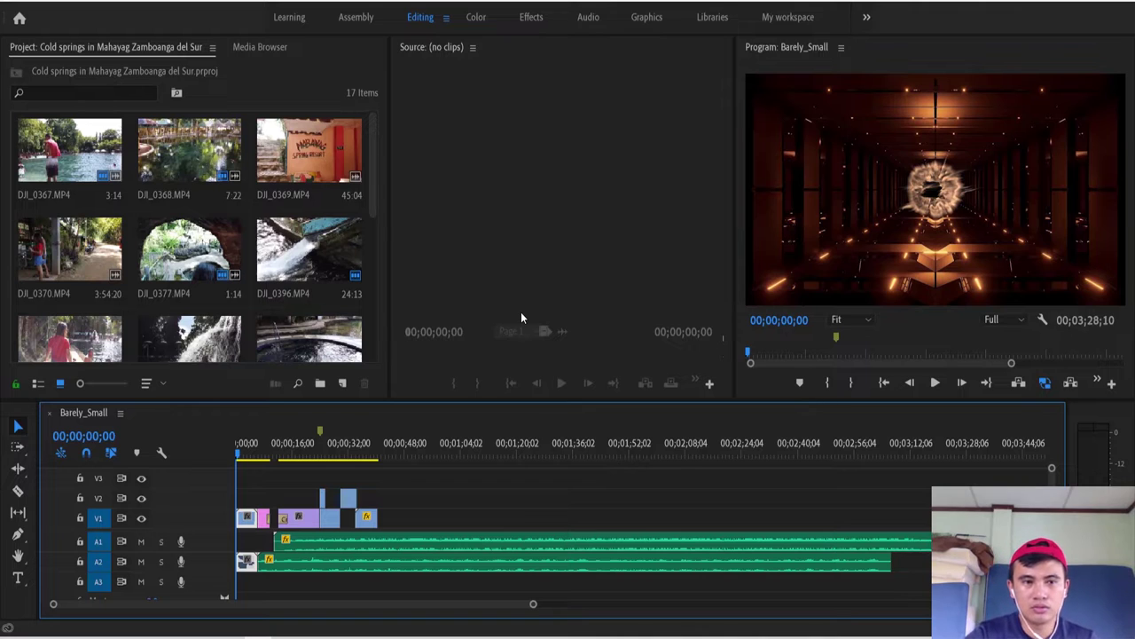
left_click(330, 62)
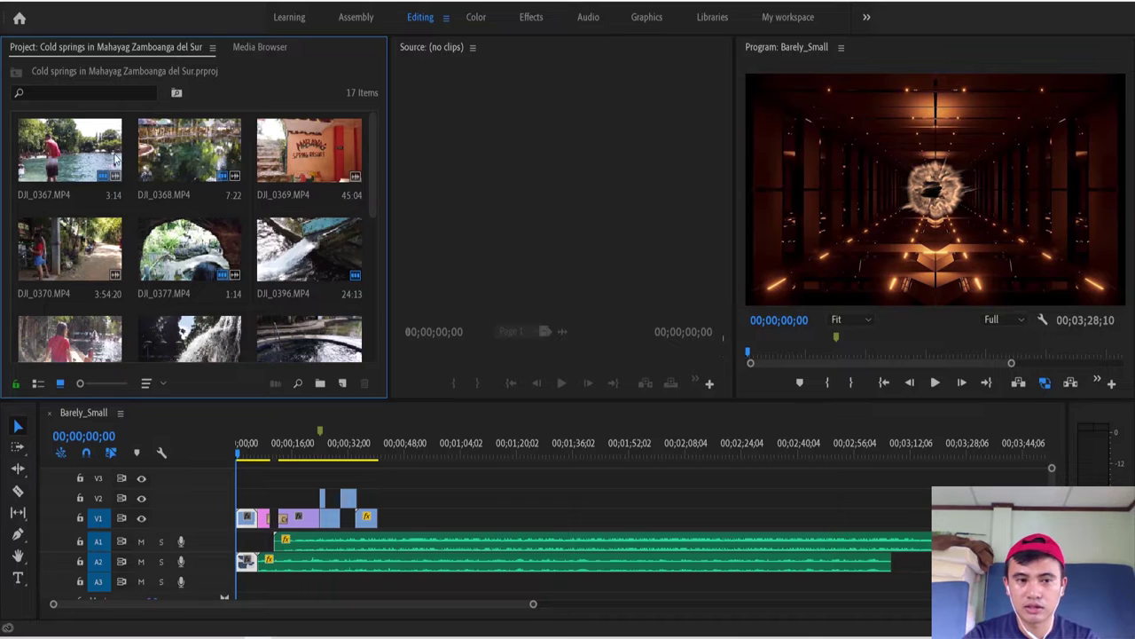
Select the DJI_0367, DJI_0368 and DJI_0369 clips in the Project bin
left_click(302, 151)
left_click(98, 155)
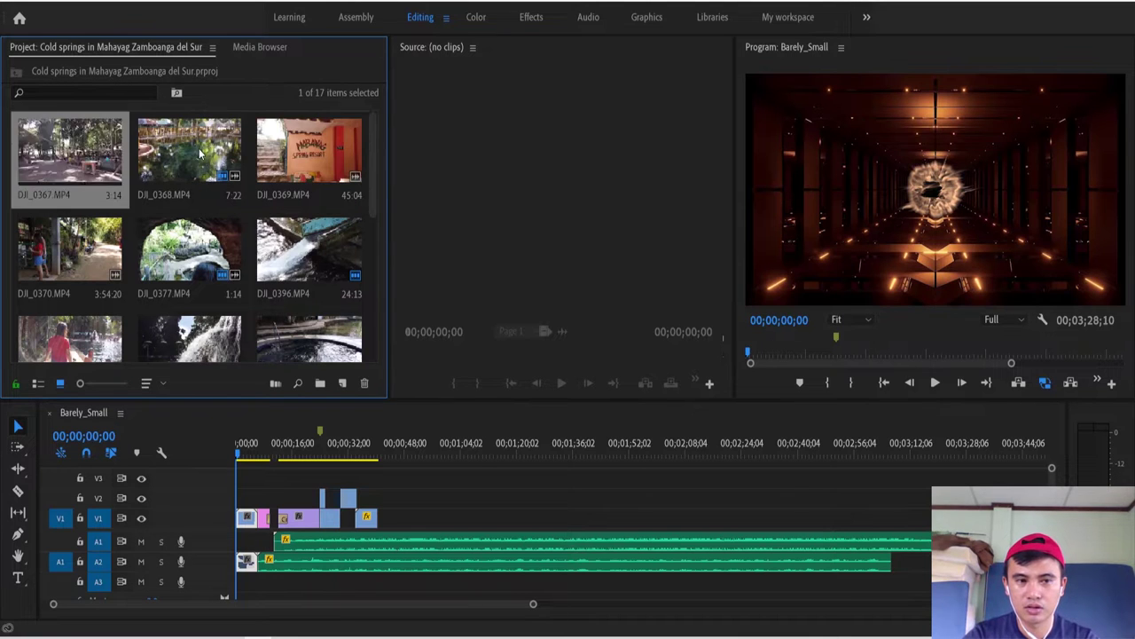
left_click(201, 153)
left_click(275, 152)
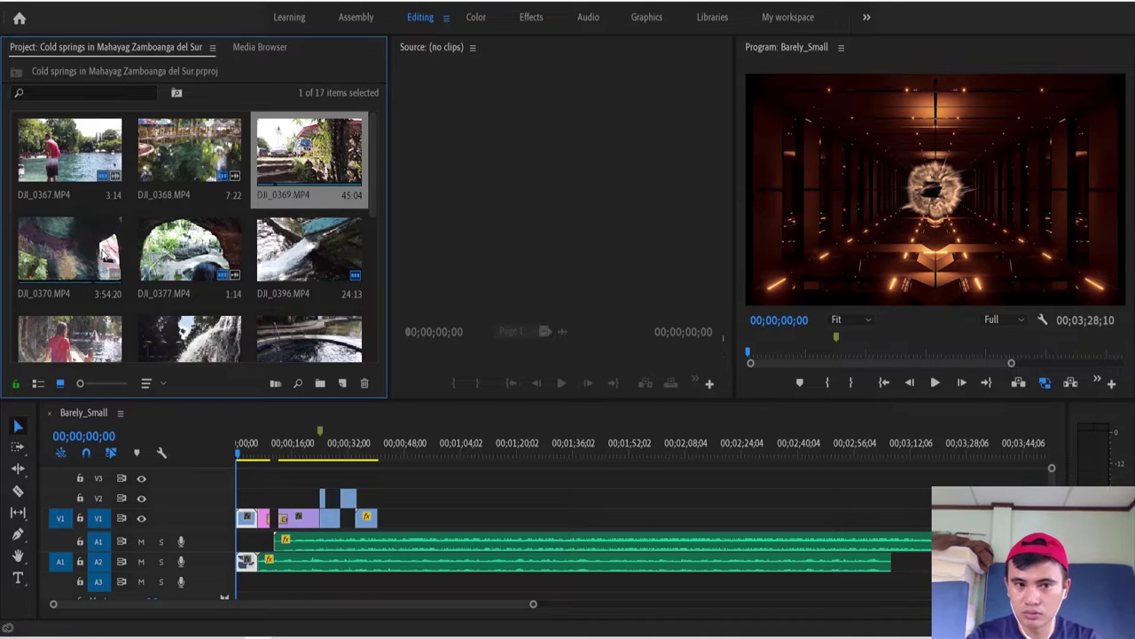
Bring up the Import media dialog from the bin and cancel it without importing
left_click(239, 112)
double_click(239, 111)
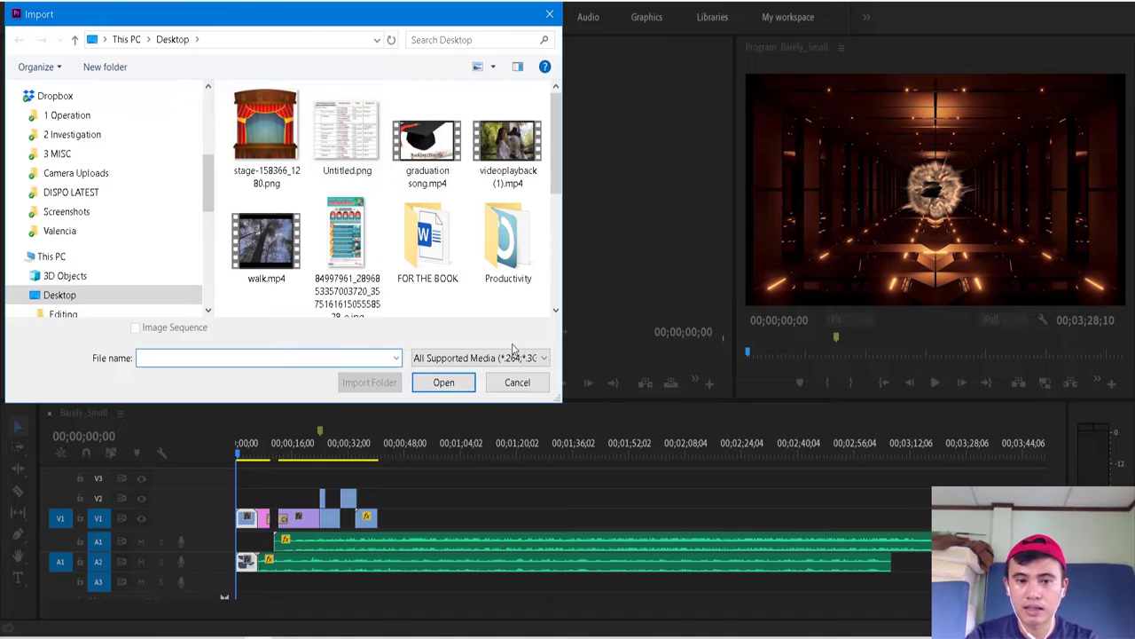
left_click(517, 382)
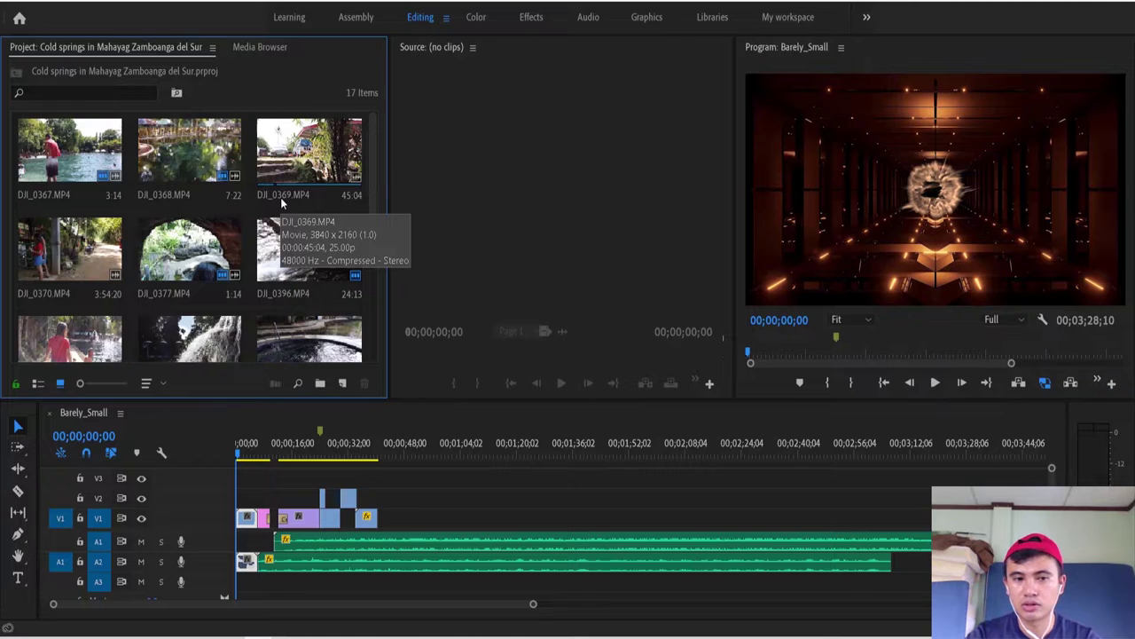
Load DJI_0368.MP4 in the Source monitor and drag its playhead back to the start
scroll(281, 203, "down", 5)
scroll(281, 203, "down", 1)
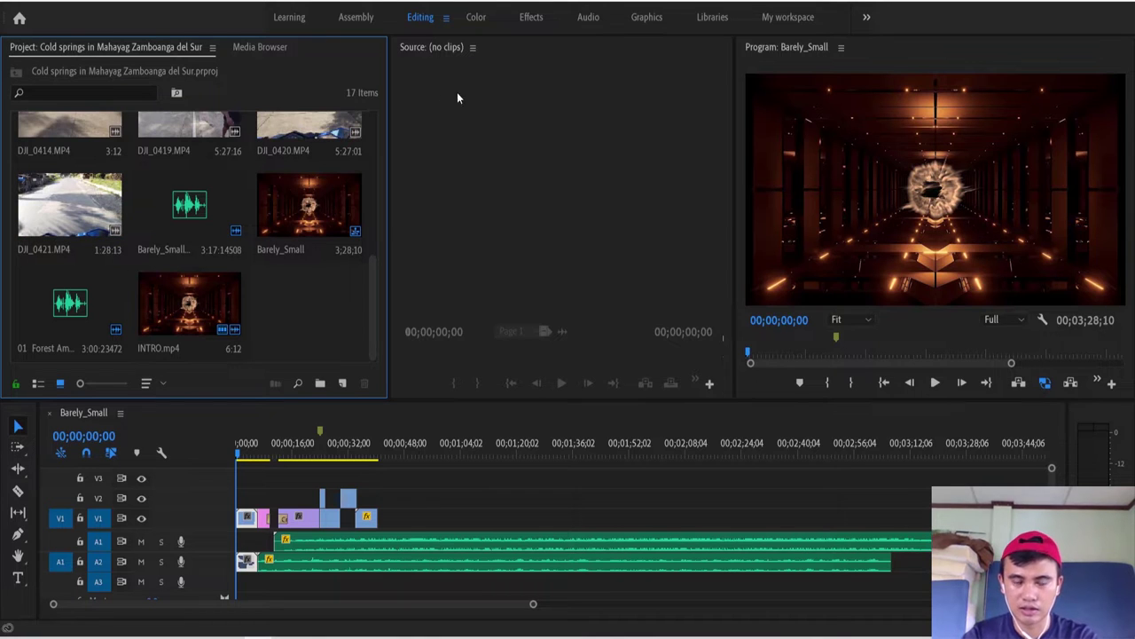
left_click(584, 90)
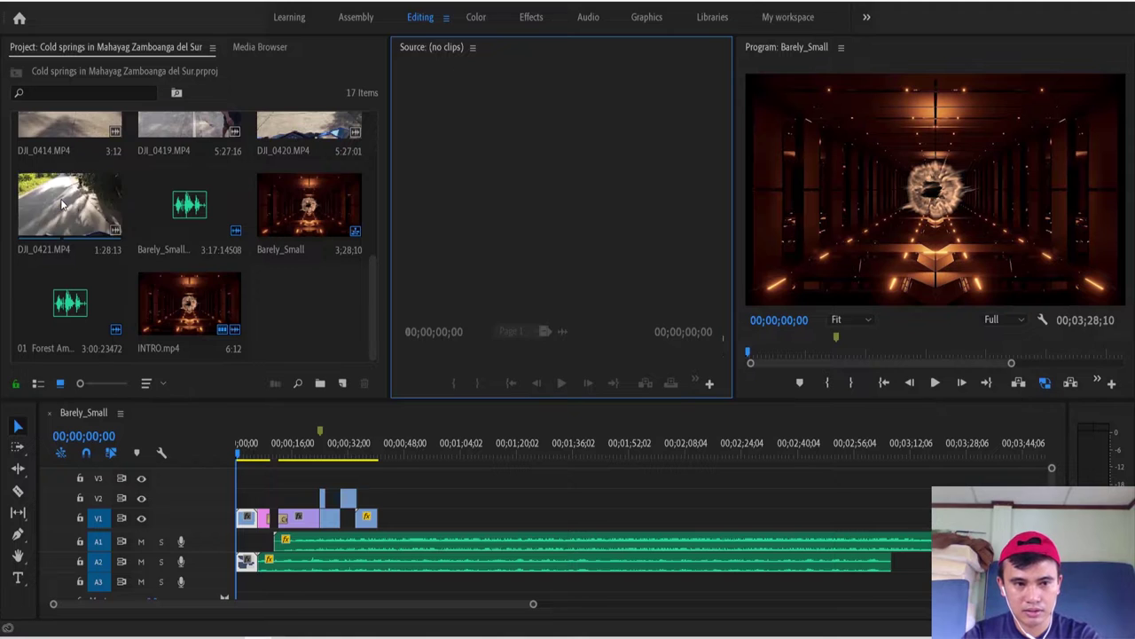
scroll(193, 196, "up", 5)
double_click(189, 158)
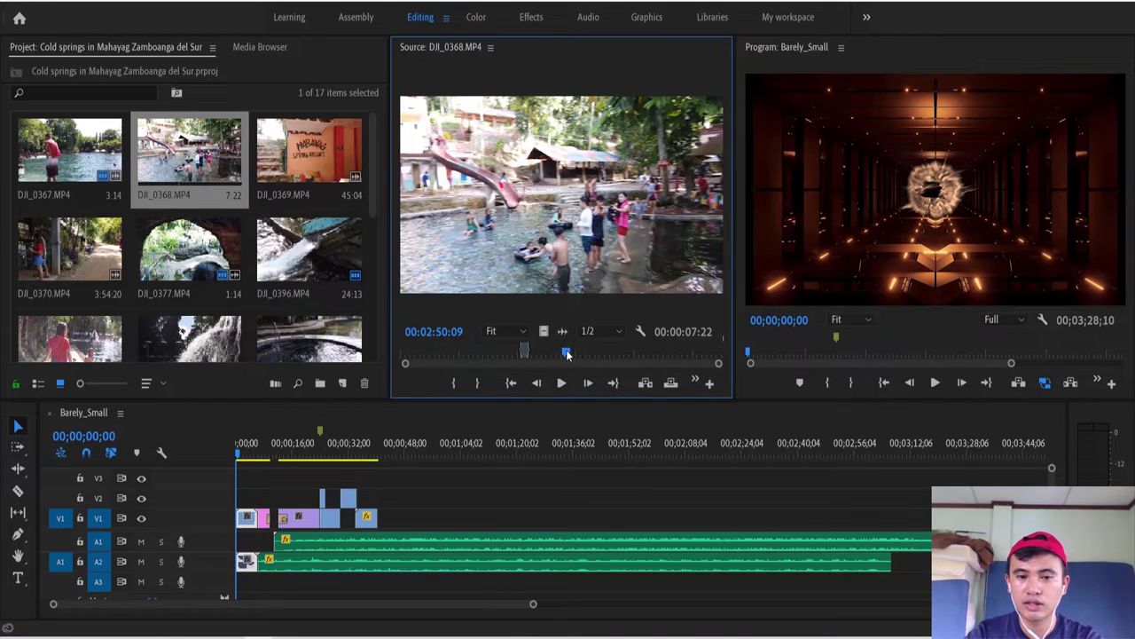
left_click_drag(566, 352, 475, 354)
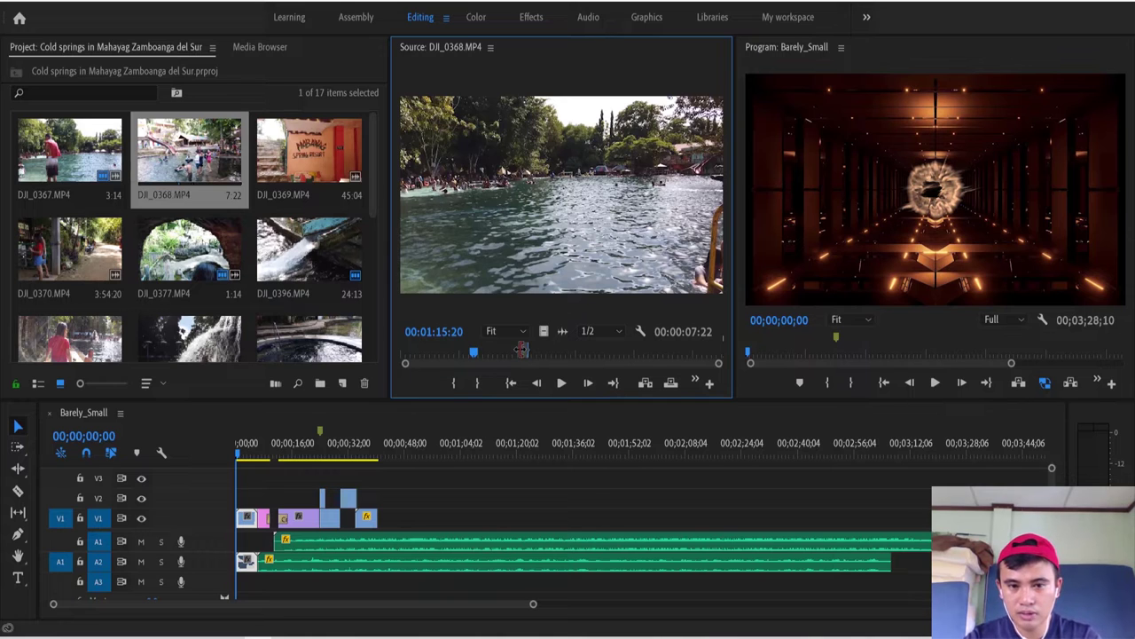
left_click_drag(470, 353, 404, 353)
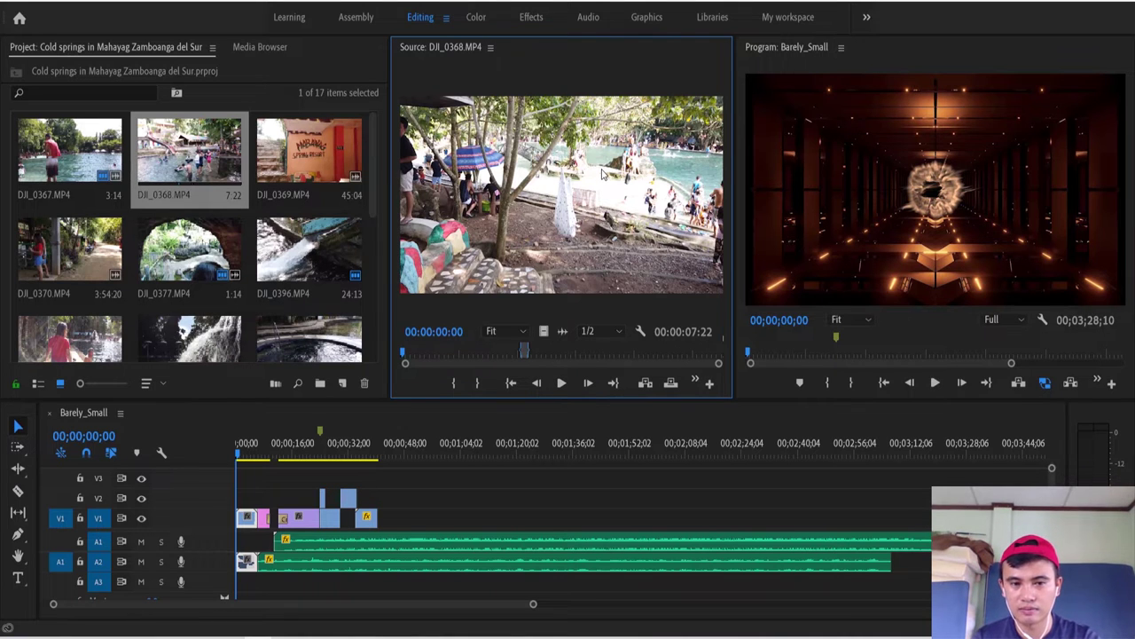
Play and stop the DJI_0368 preview twice with Space
key("space")
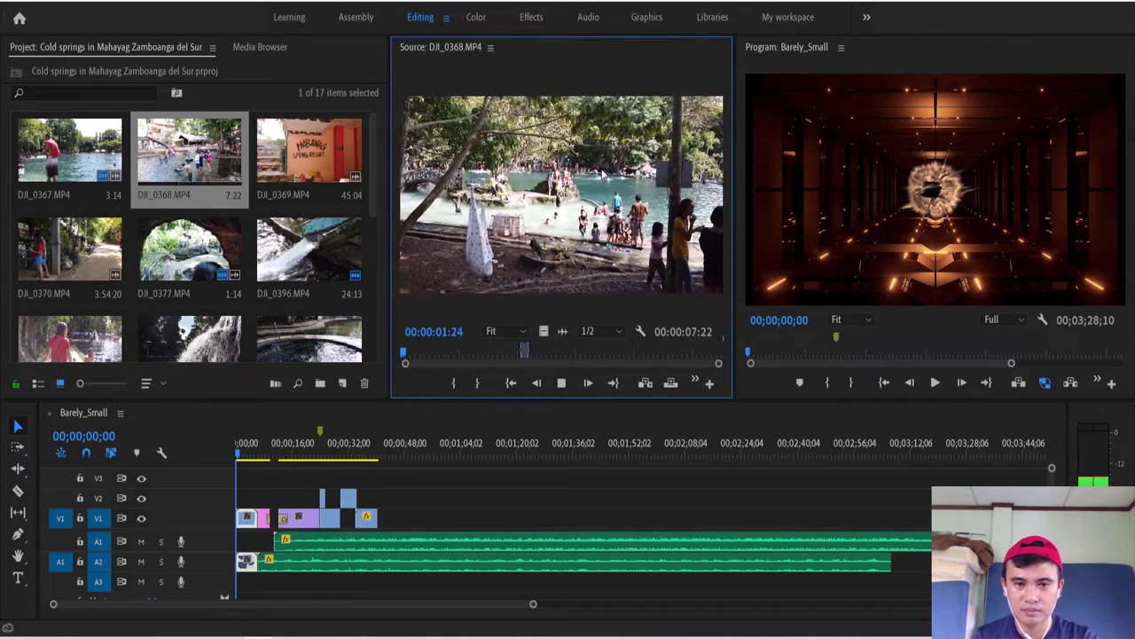
key("space")
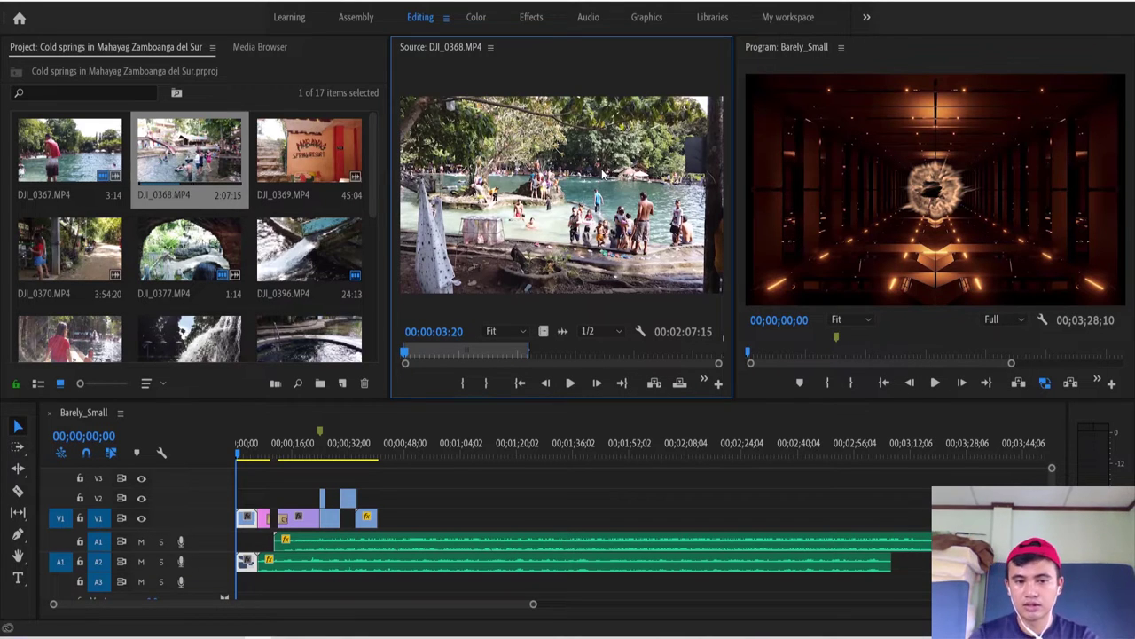
key("space")
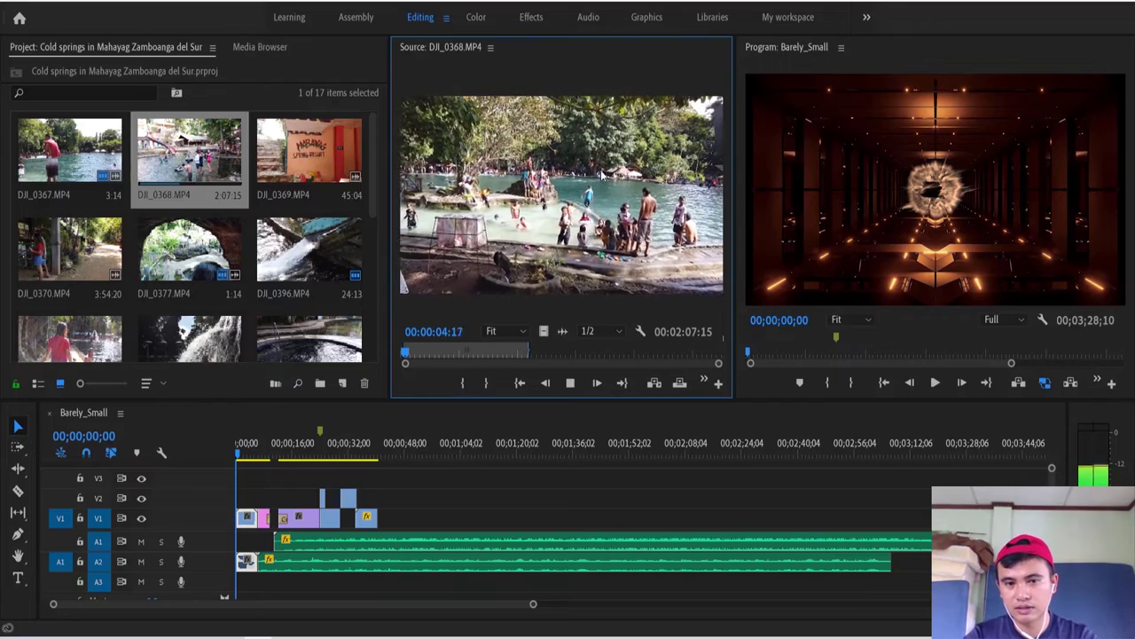
key("space")
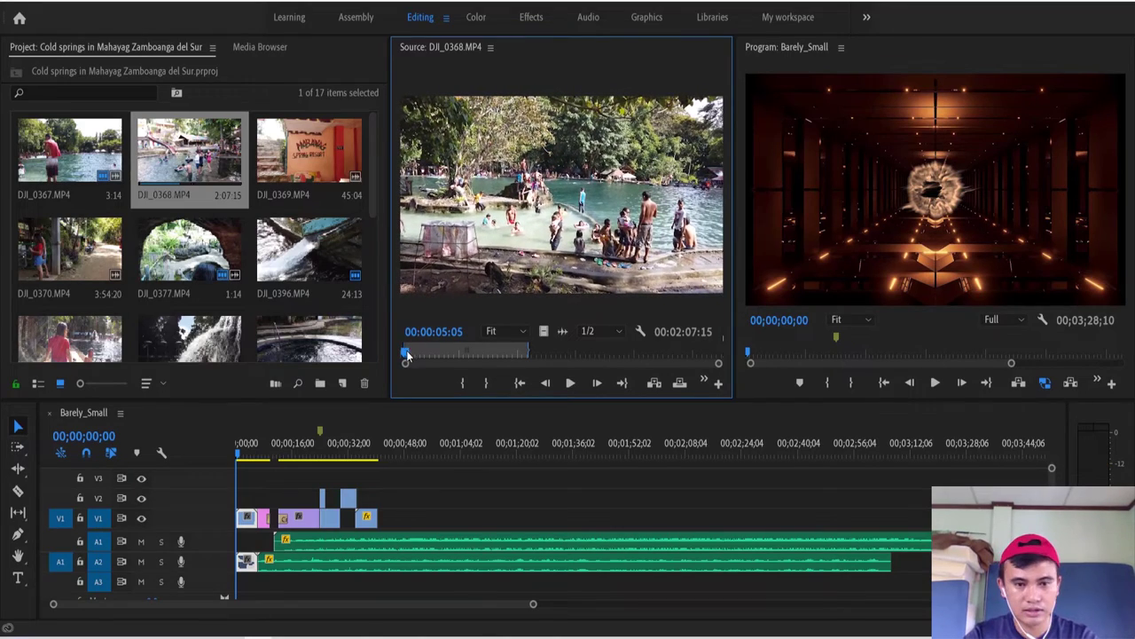
Set the clip's Out point at 00:02:36:04
left_click_drag(407, 355, 555, 359)
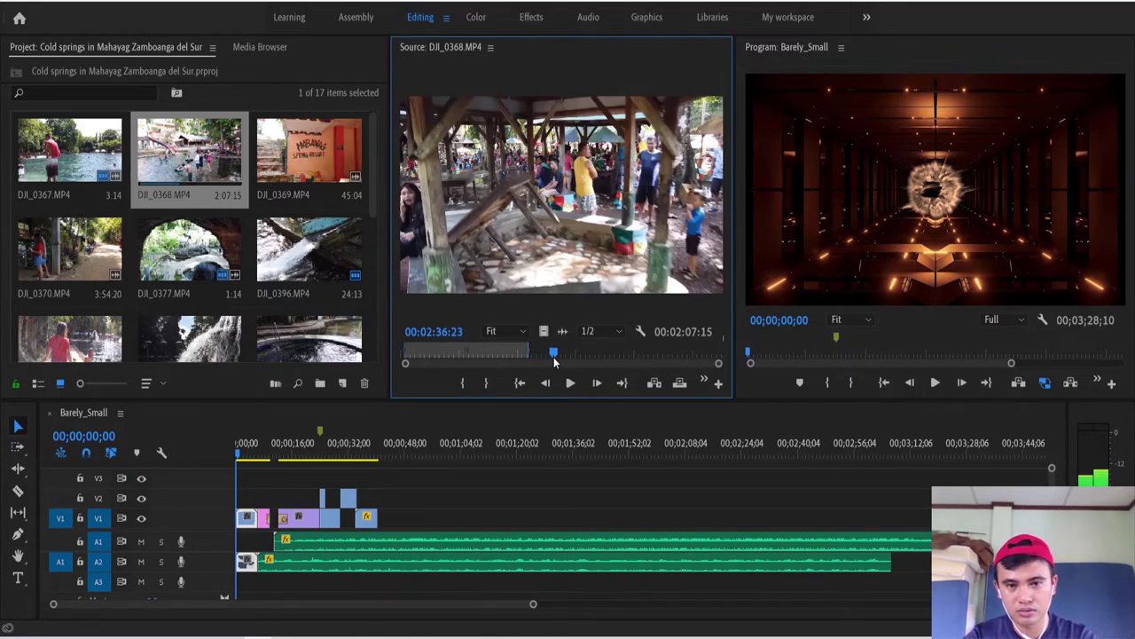
left_click_drag(554, 359, 551, 358)
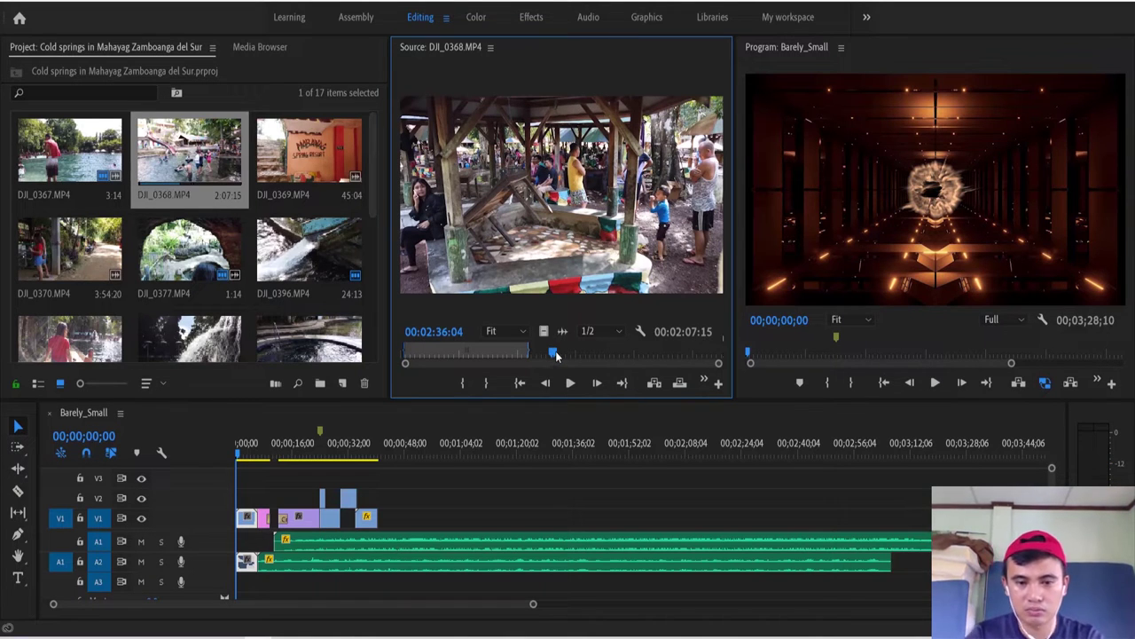
key("o")
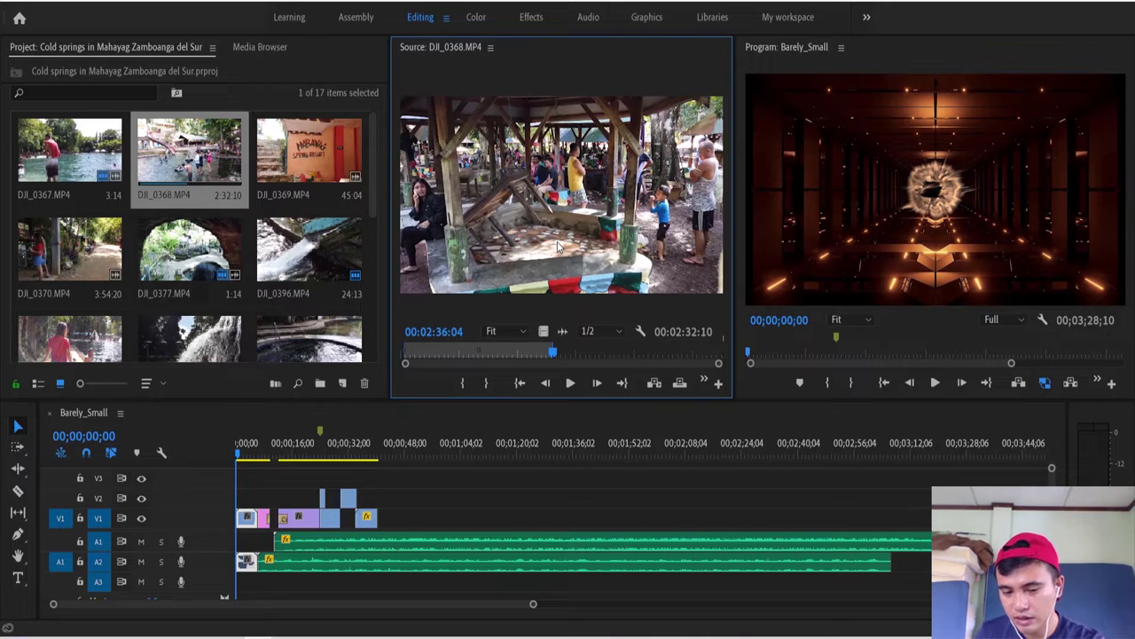
Review the marked range with playback and frame-by-frame arrow-key steps
key("space")
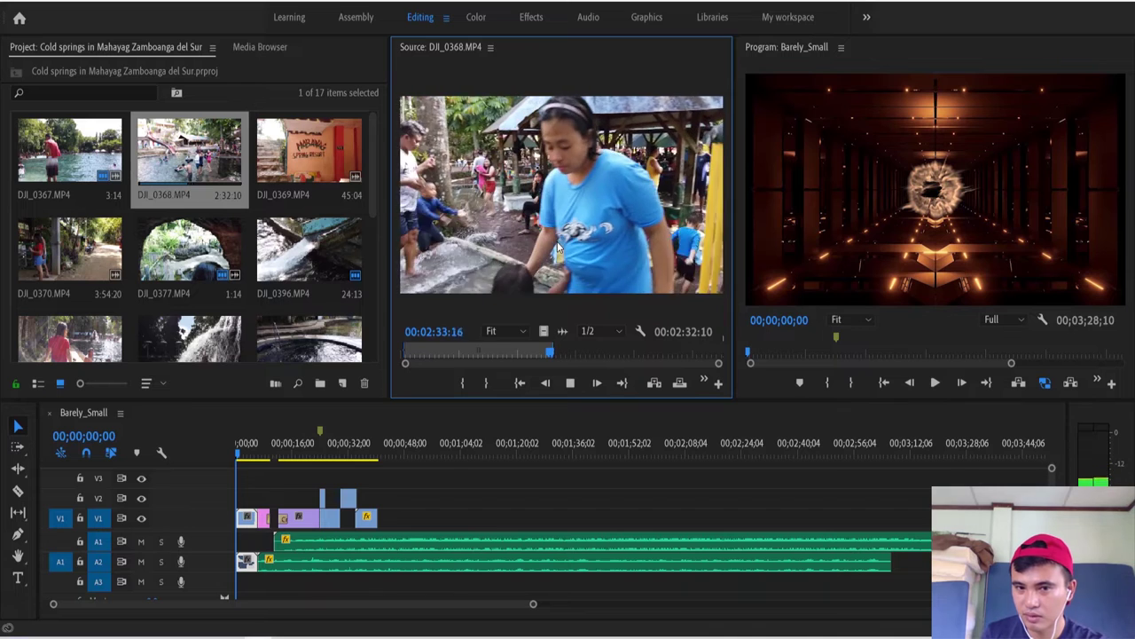
key("space")
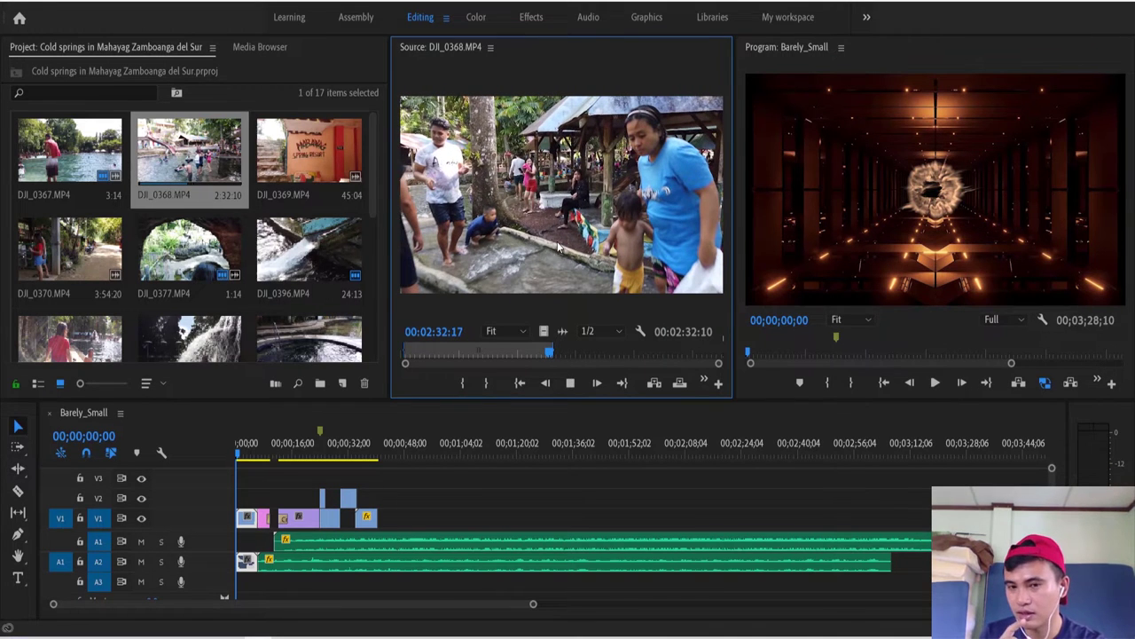
key("space")
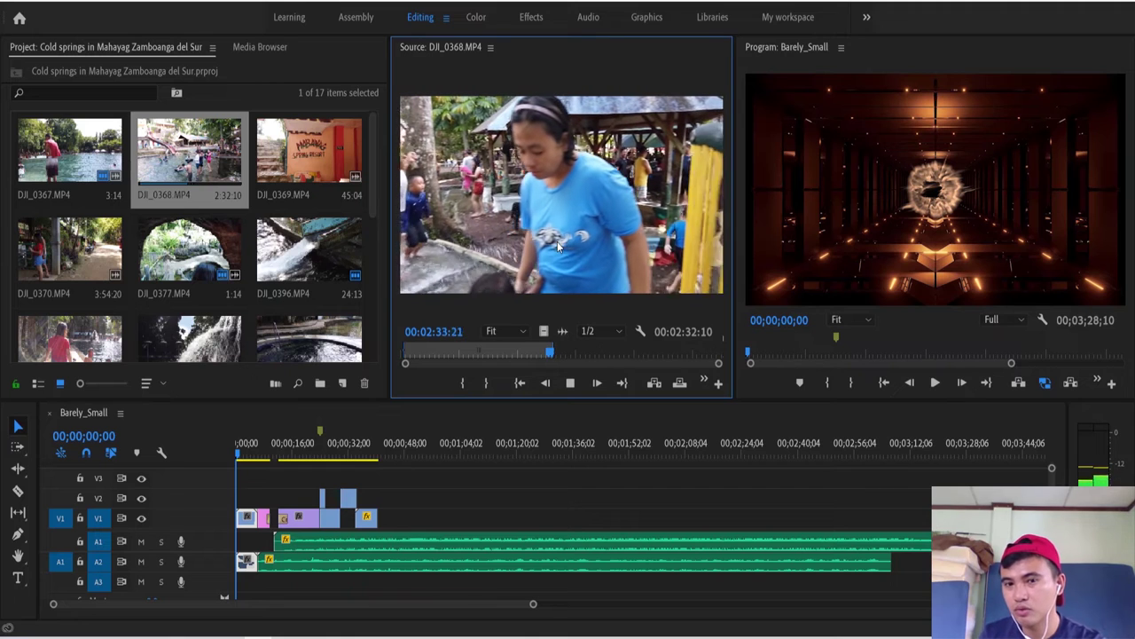
key("space")
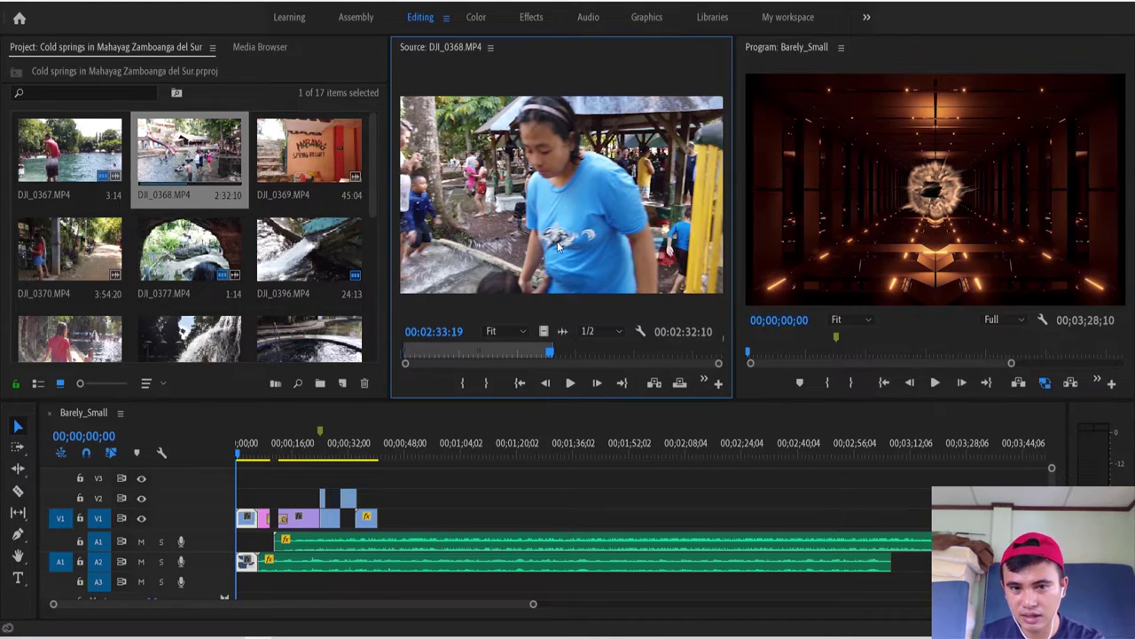
key("Left")
key("Left")
key("Left")
key("Left")
key("Right")
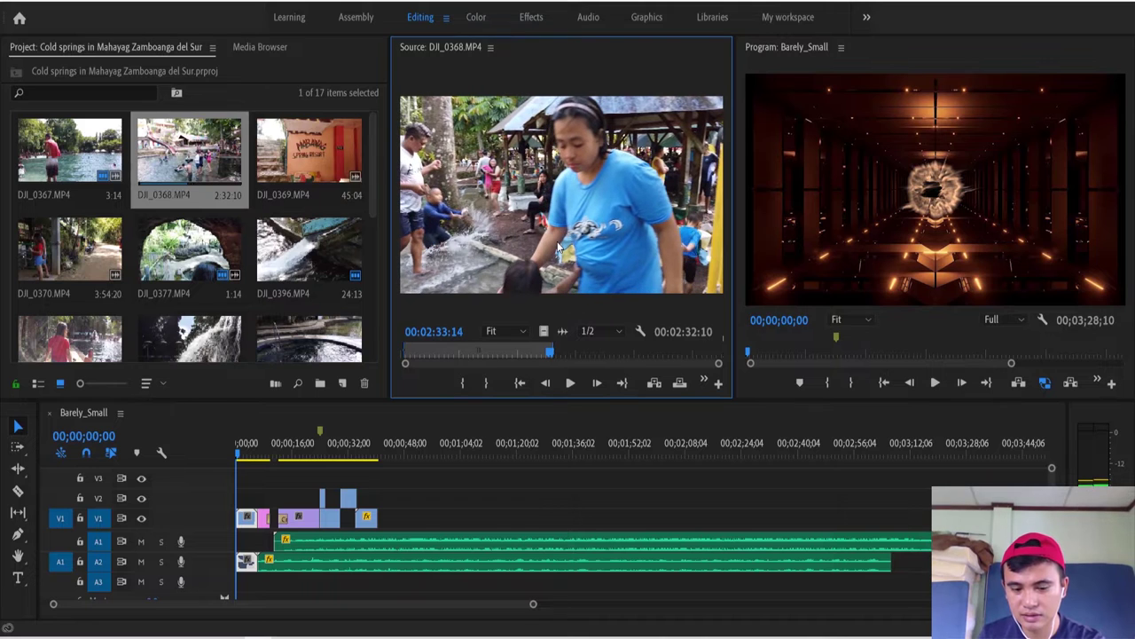
key("Right")
key("Right")
key("Right")
key("Right")
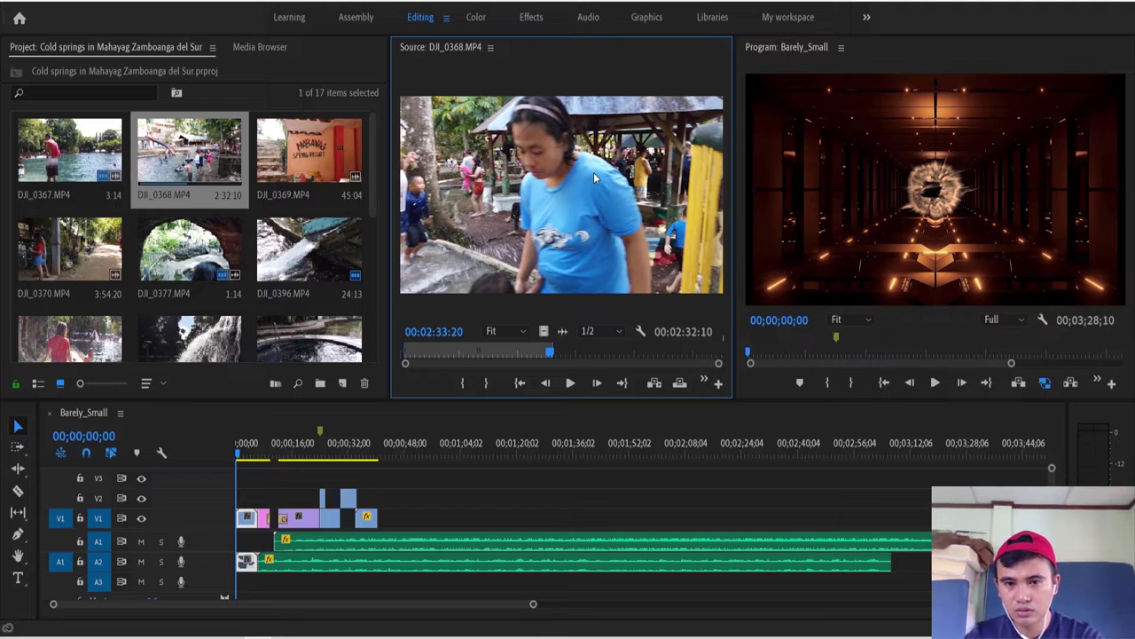
left_click(372, 419)
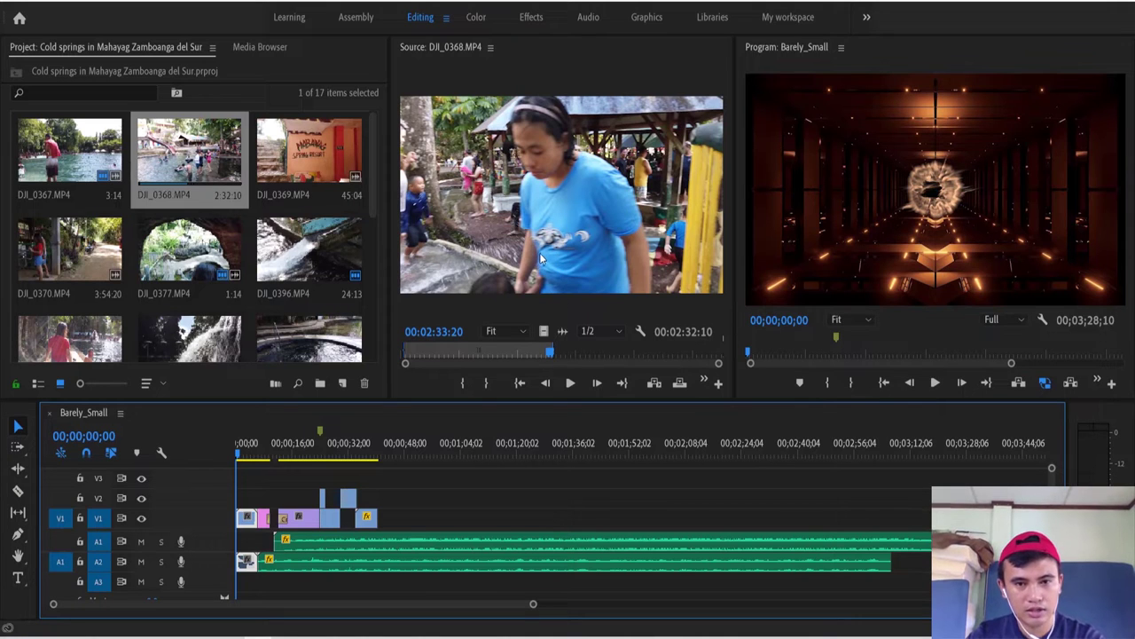
left_click(564, 183)
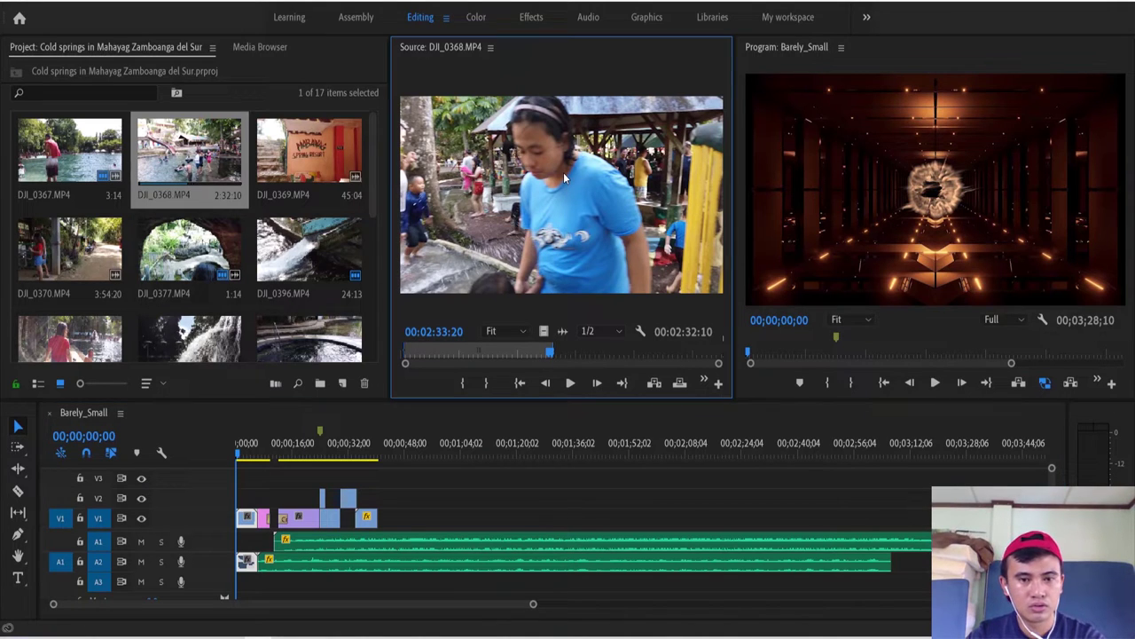
left_click_drag(563, 172, 443, 486)
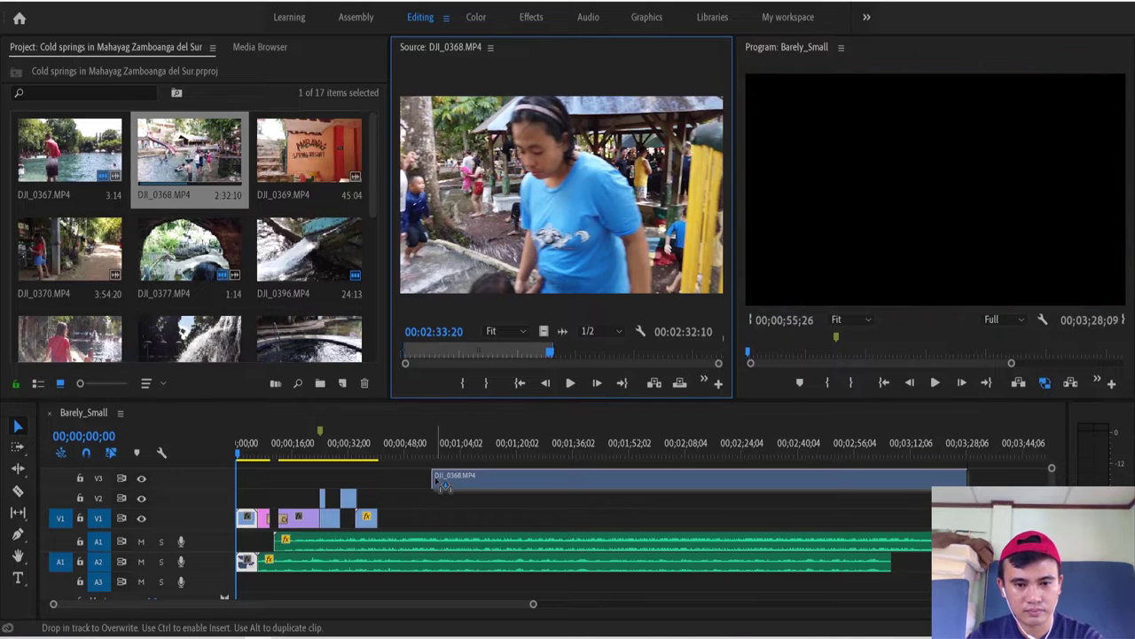
mouse_move(444, 486)
left_mouse_down()
mouse_move(541, 330)
mouse_move(534, 352)
left_mouse_up()
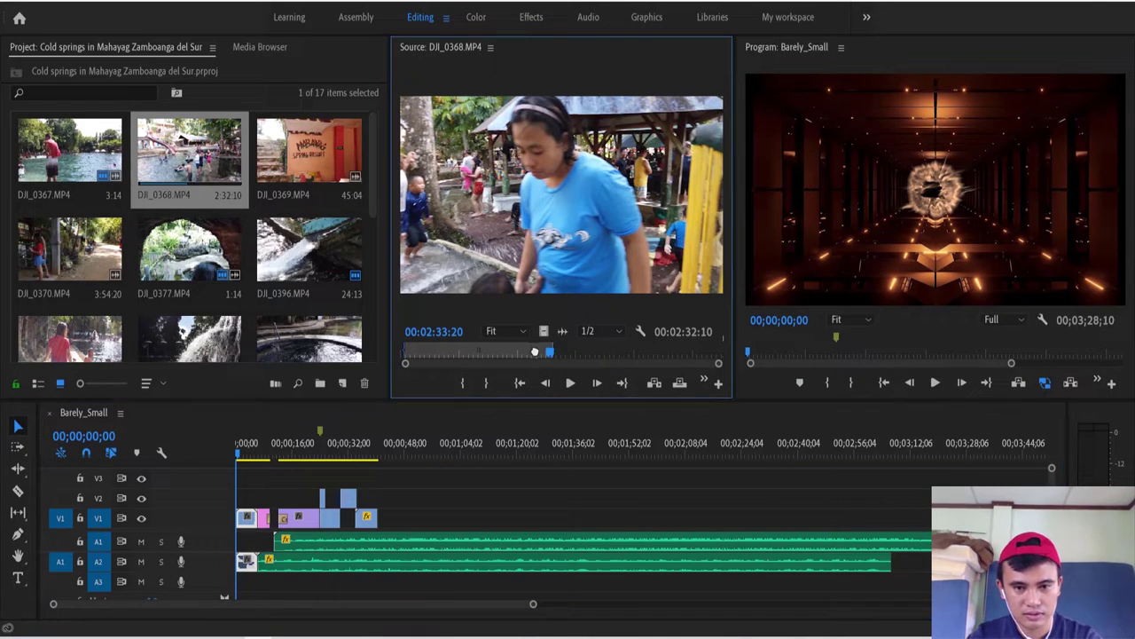
mouse_move(404, 456)
left_mouse_down()
mouse_move(406, 480)
mouse_move(494, 411)
left_mouse_up()
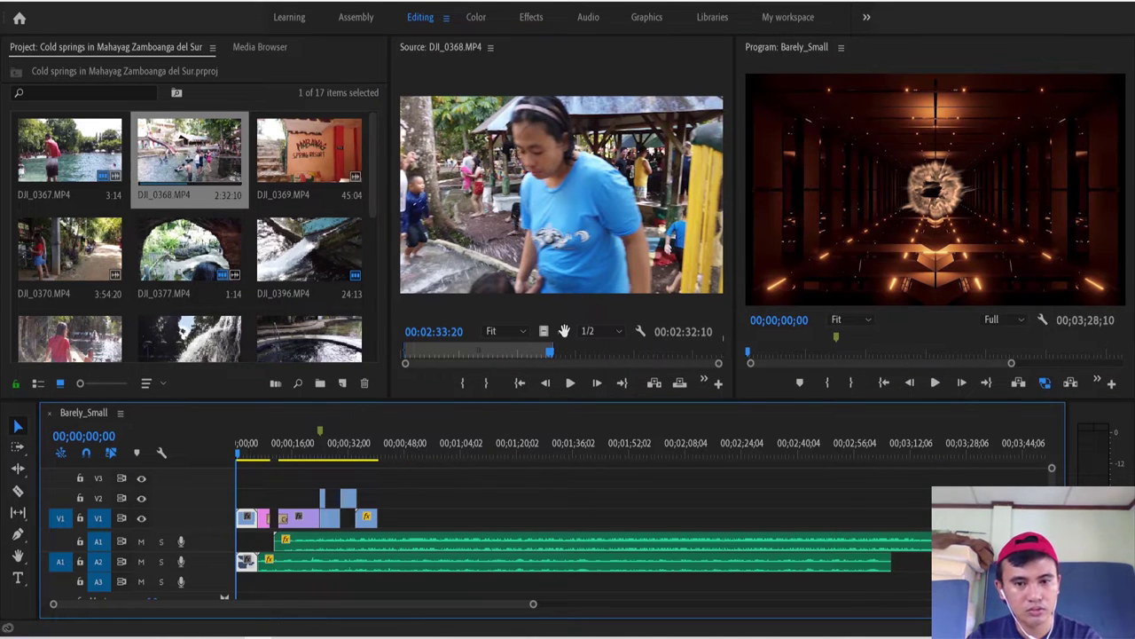
left_click_drag(564, 330, 559, 332)
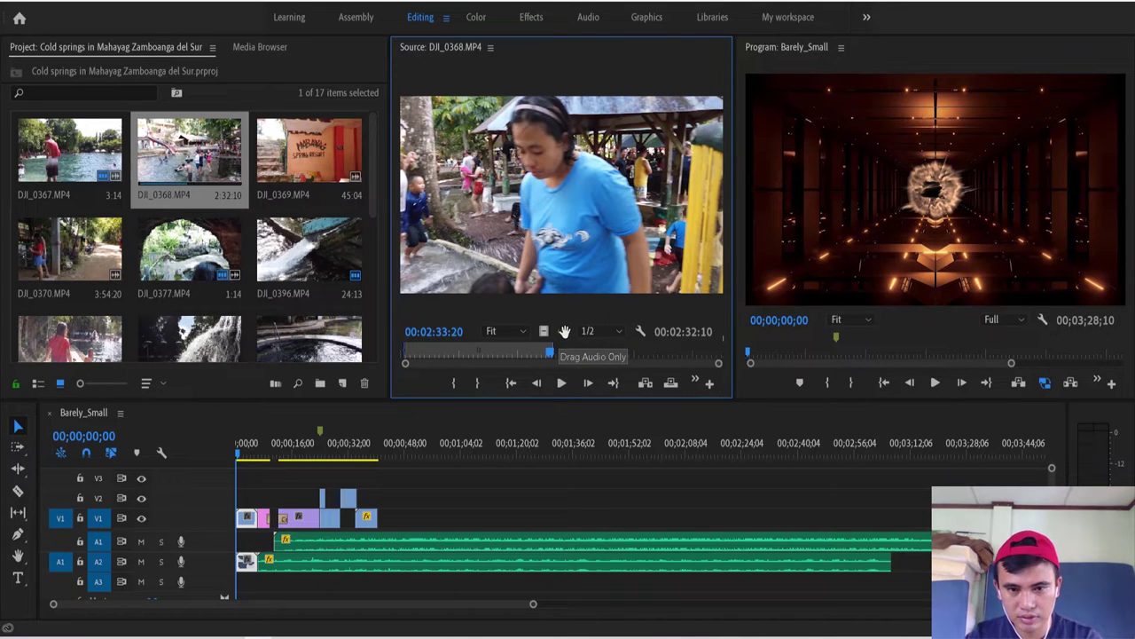
left_click_drag(541, 467, 494, 584)
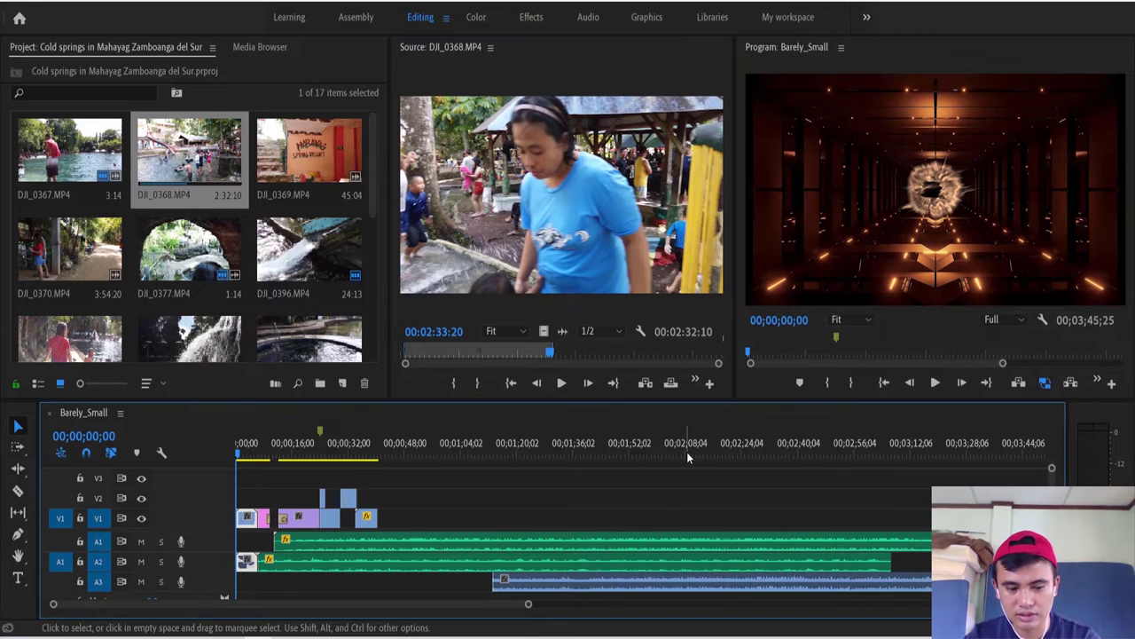
left_click_drag(494, 584, 686, 452)
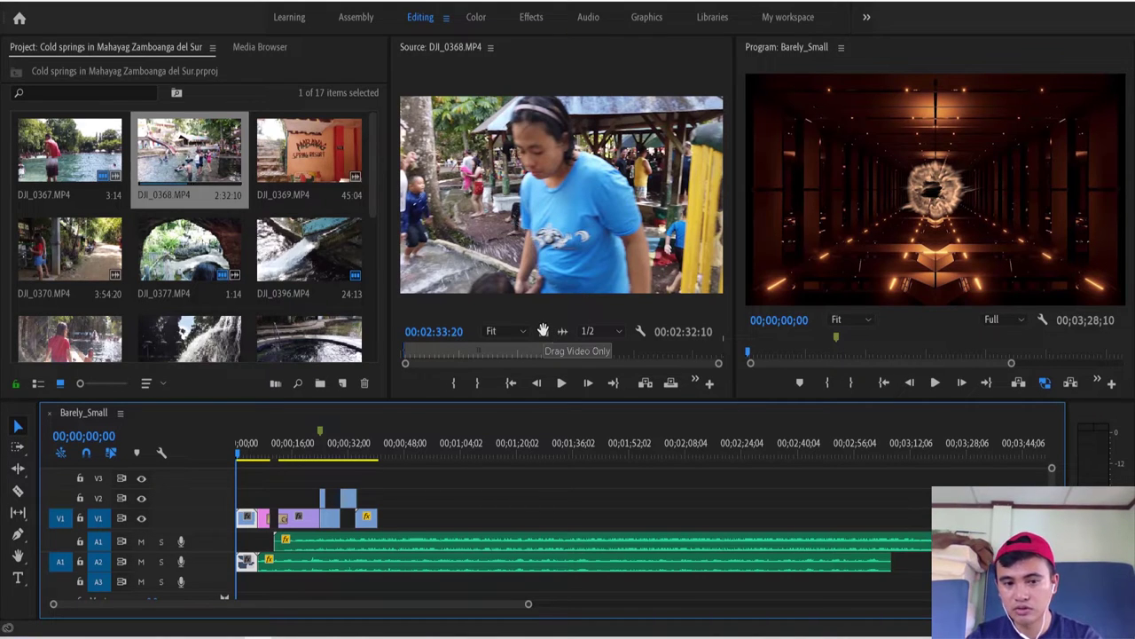
left_click_drag(543, 330, 544, 331)
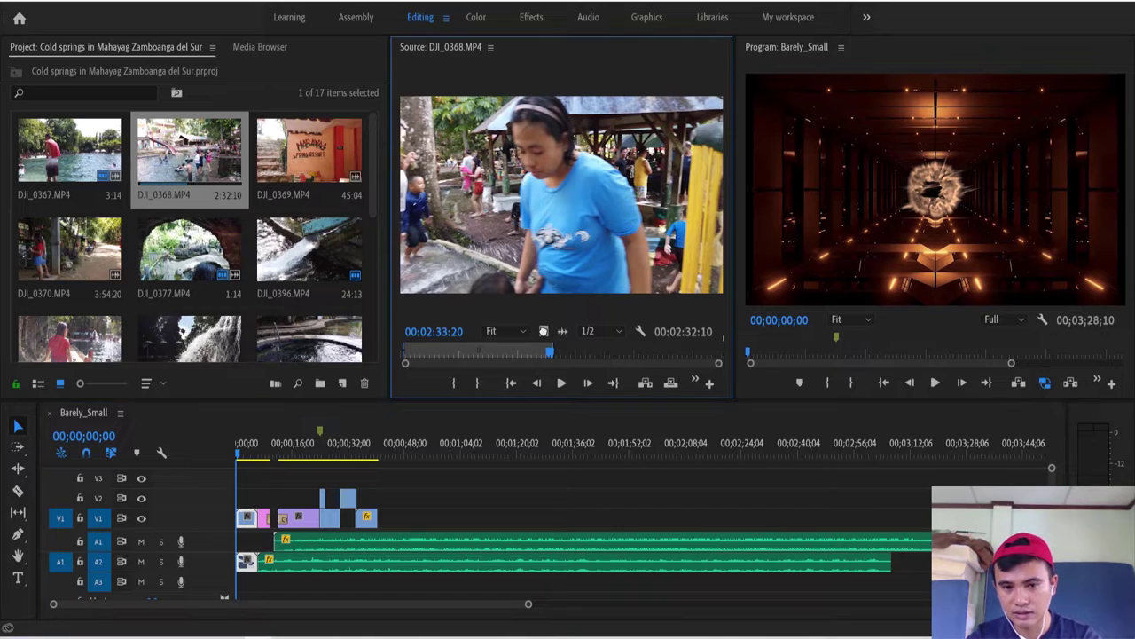
left_click_drag(455, 457, 455, 477)
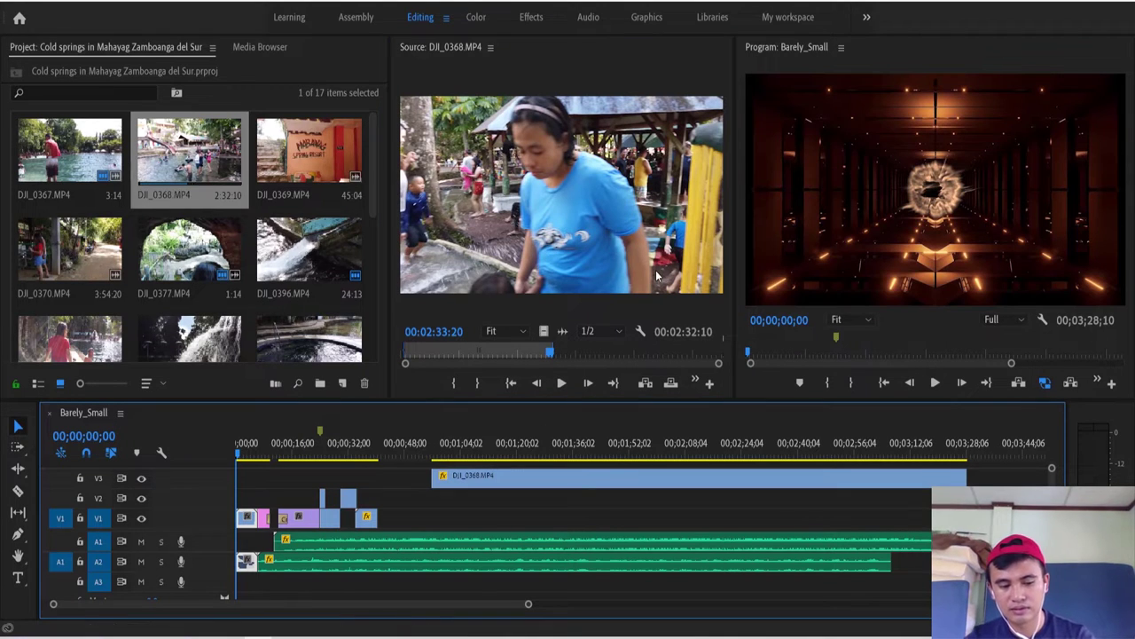
key("ctrl+z")
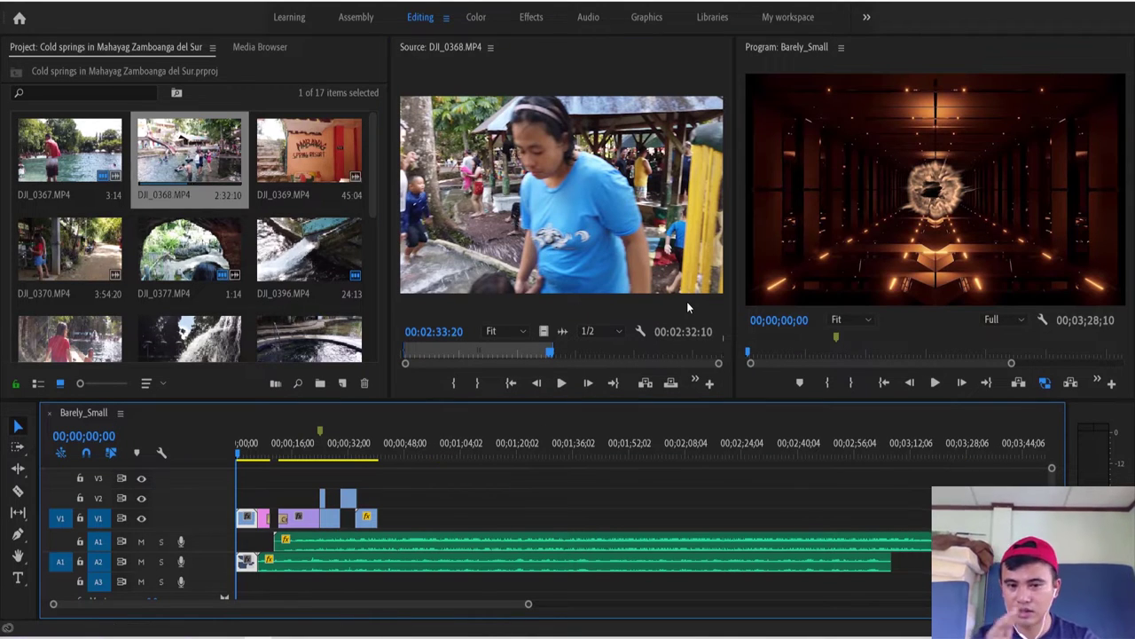
left_click(507, 483)
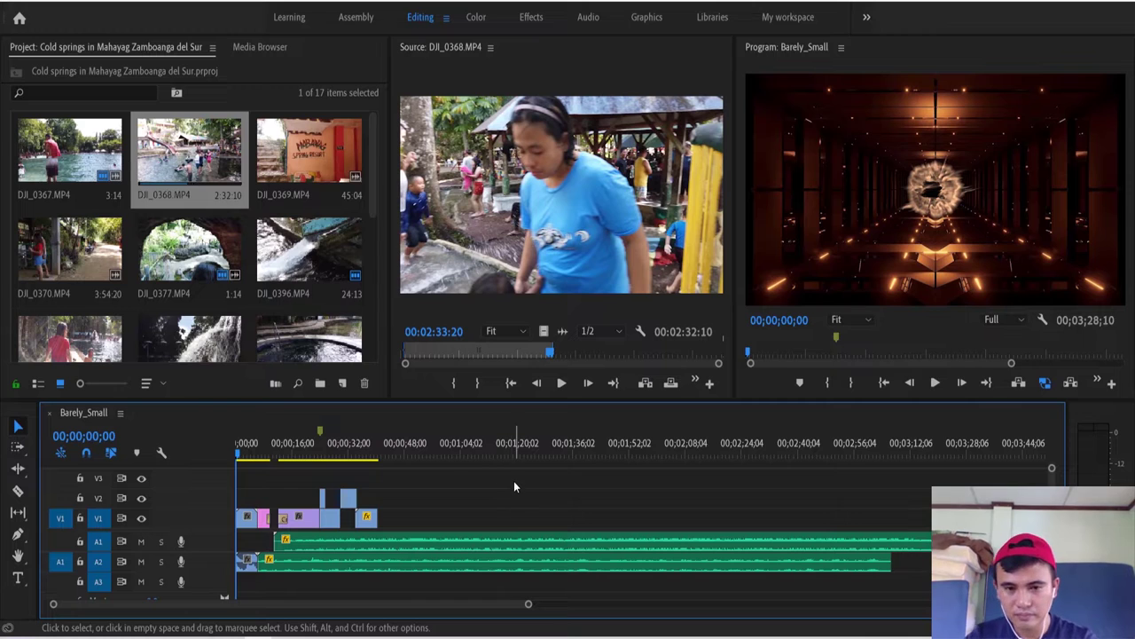
left_click(938, 62)
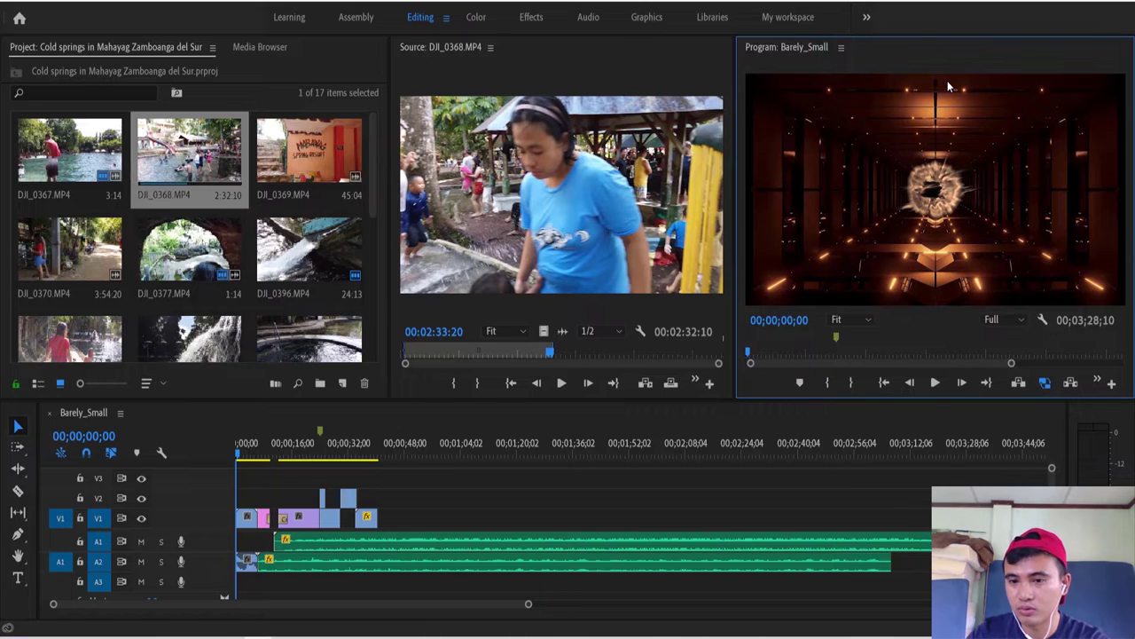
left_click(524, 485)
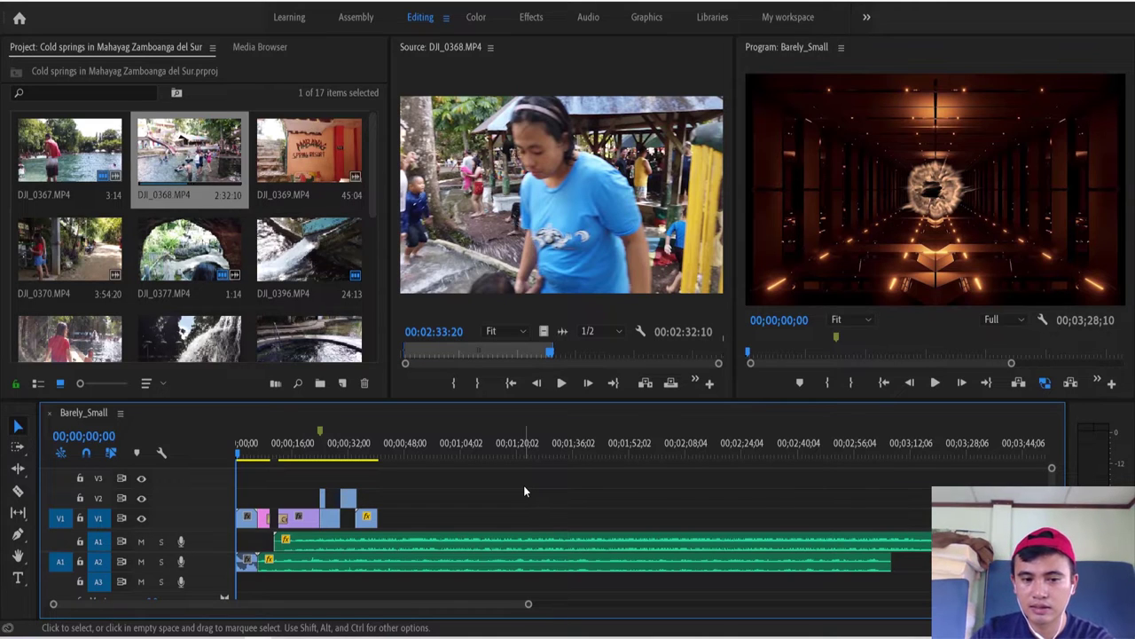
key("space")
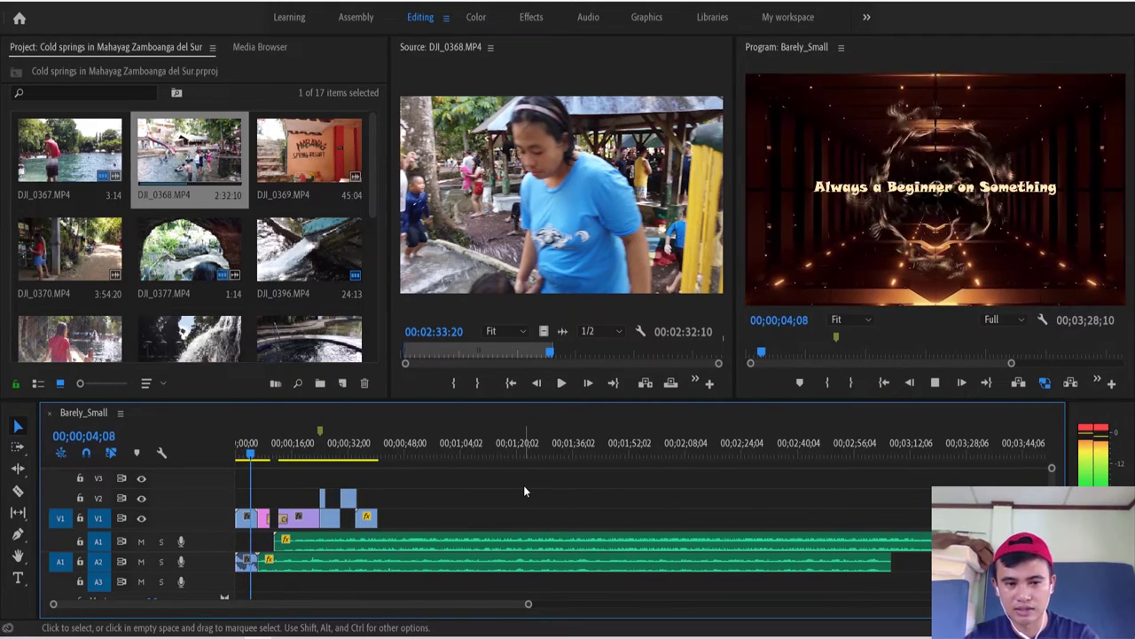
key("space")
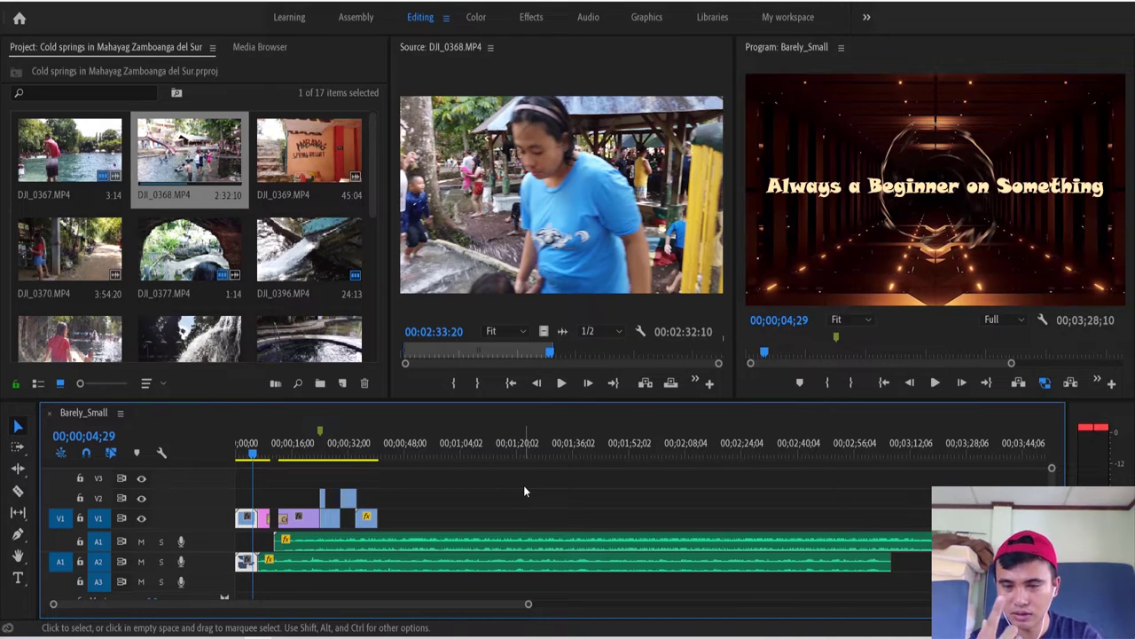
key("space")
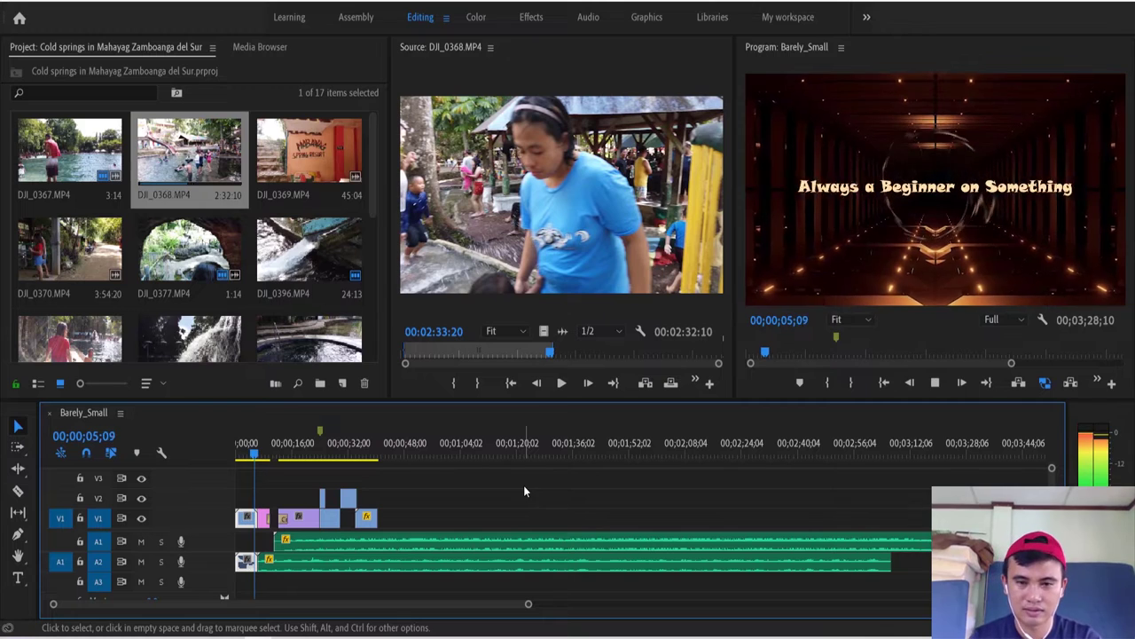
key("space")
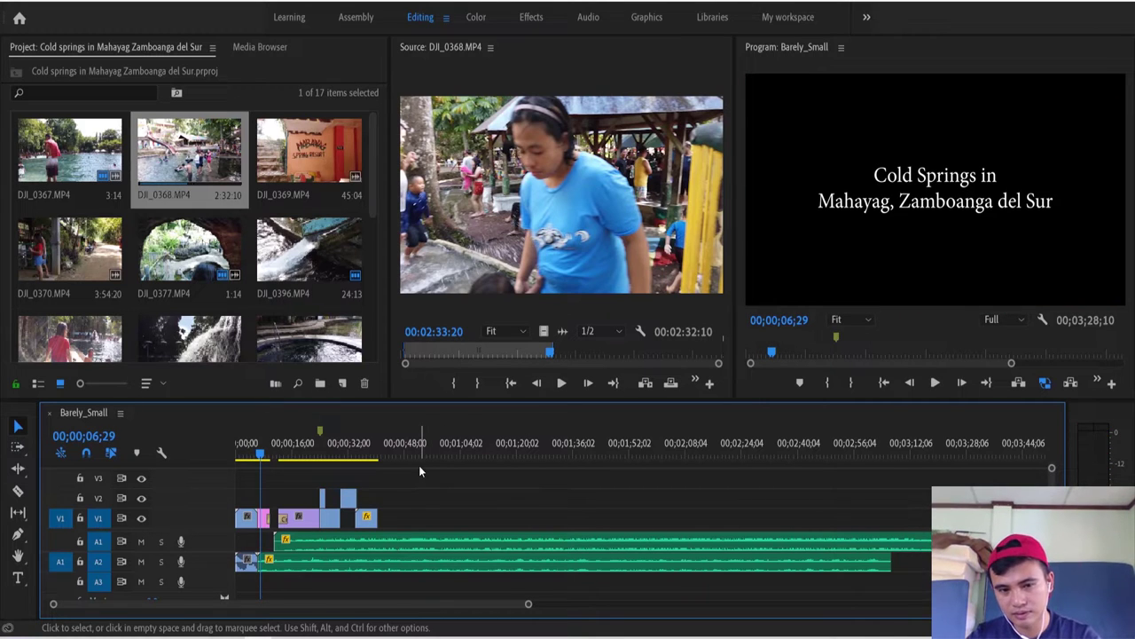
left_click_drag(263, 455, 229, 457)
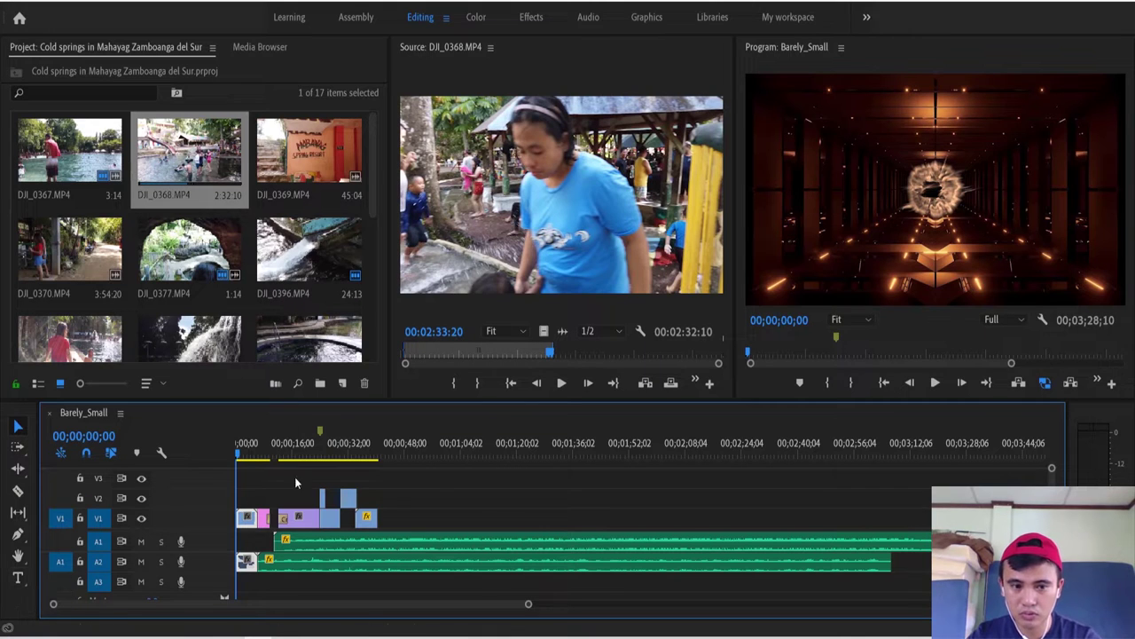
left_click(16, 427)
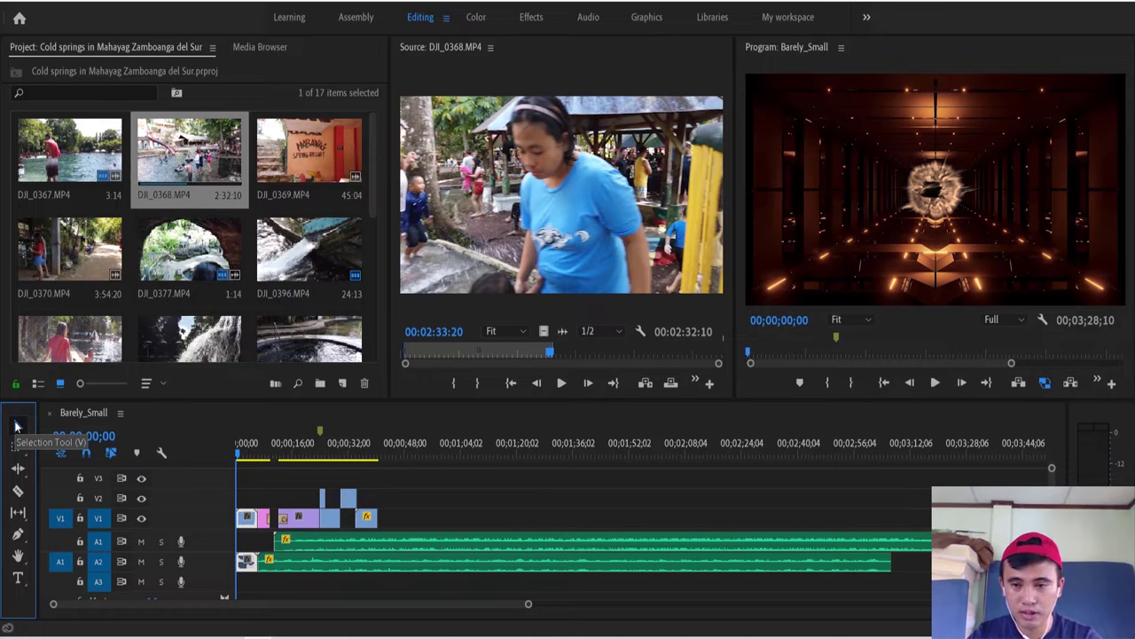
Return to the Selection tool and inspect the A1 and A2 audio clips, nudging the A1 music
left_click(18, 581)
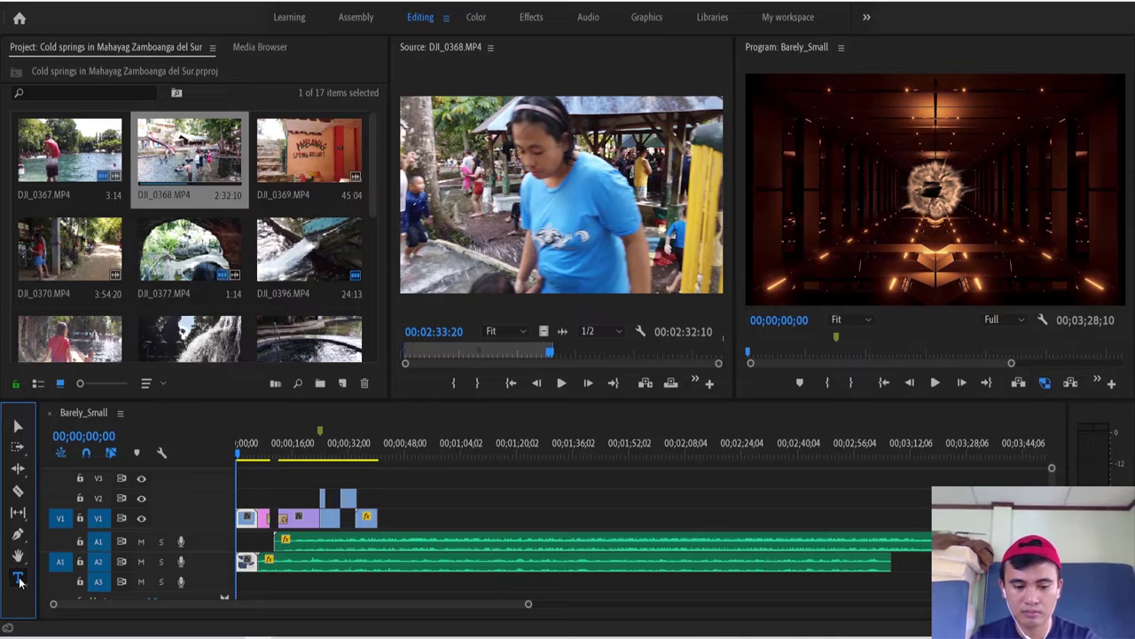
key("v")
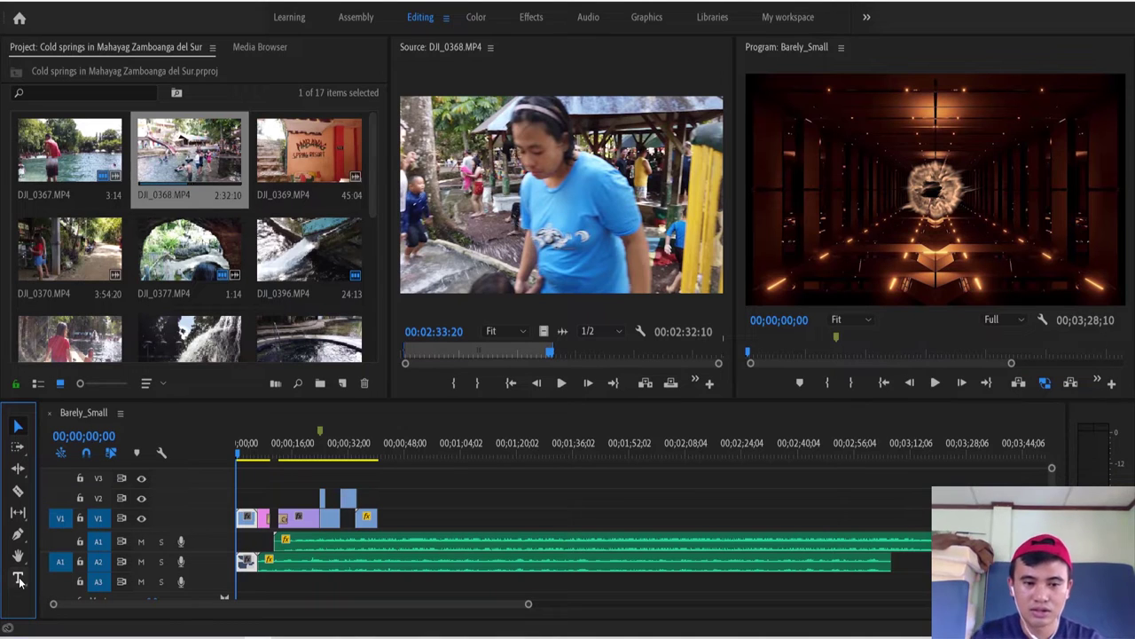
left_click(468, 541)
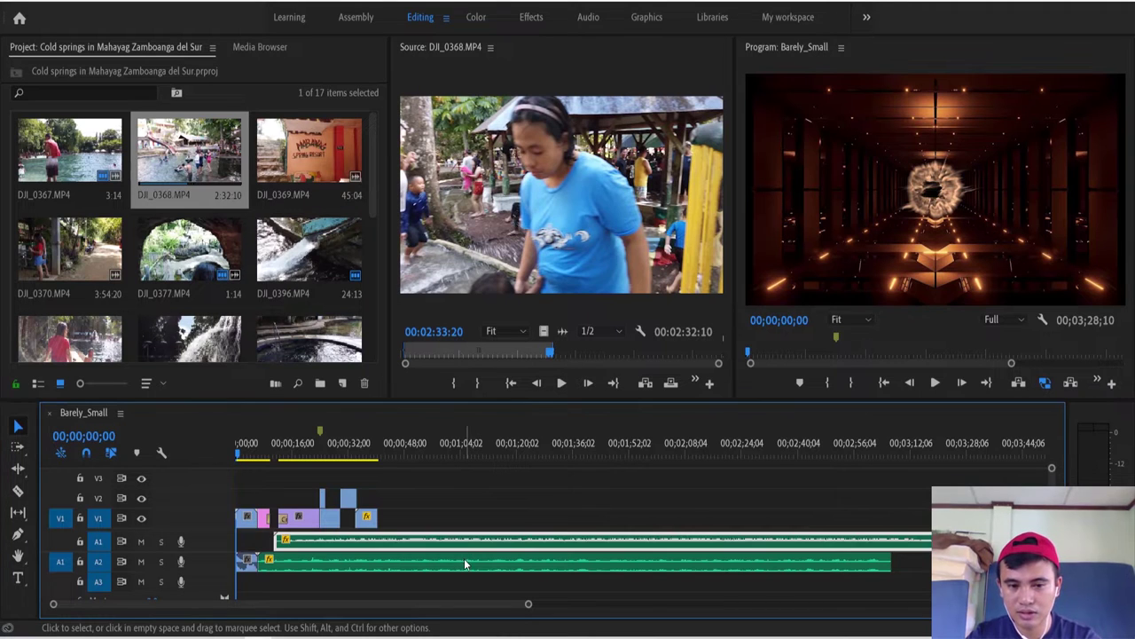
left_click(463, 558)
left_click(471, 544)
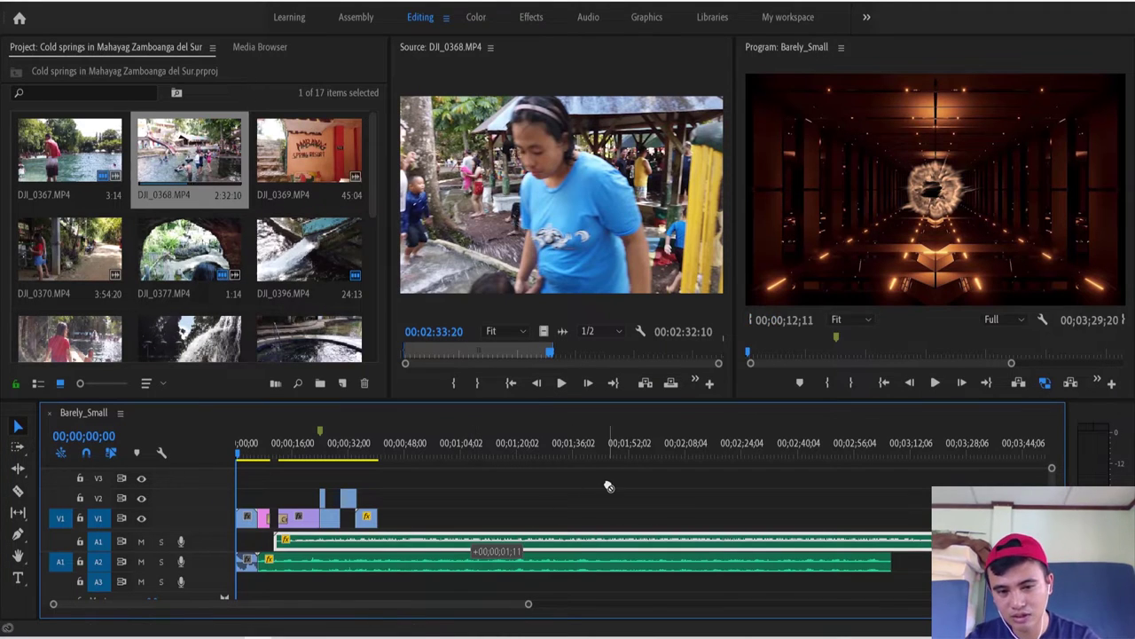
mouse_move(561, 543)
left_mouse_down()
mouse_move(536, 544)
mouse_move(569, 544)
left_mouse_up()
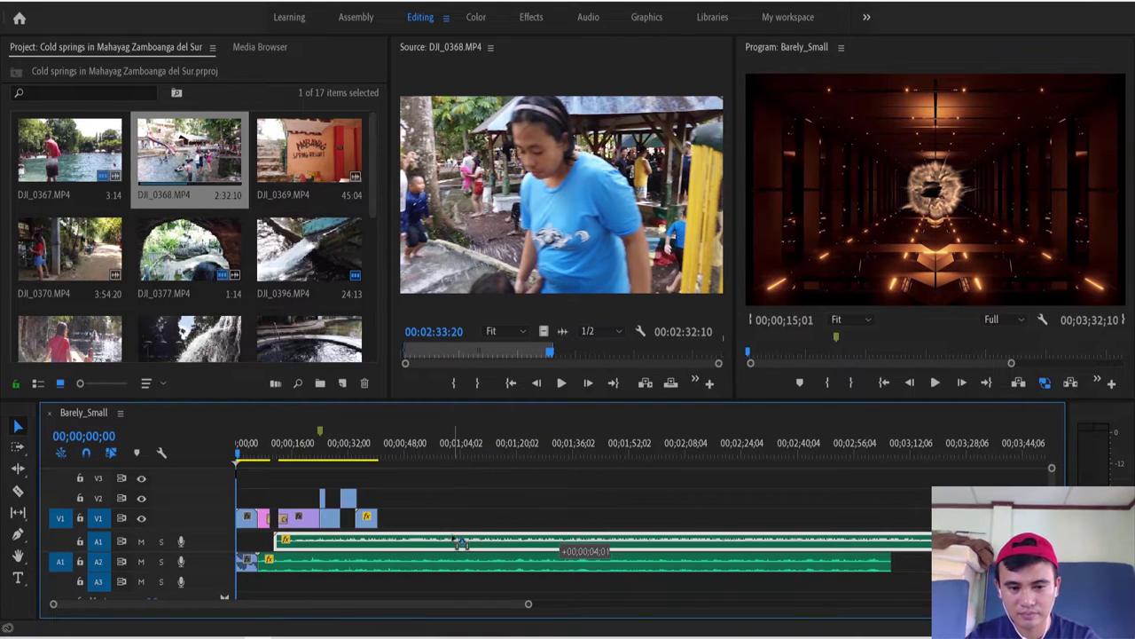
left_click_drag(430, 487, 452, 542)
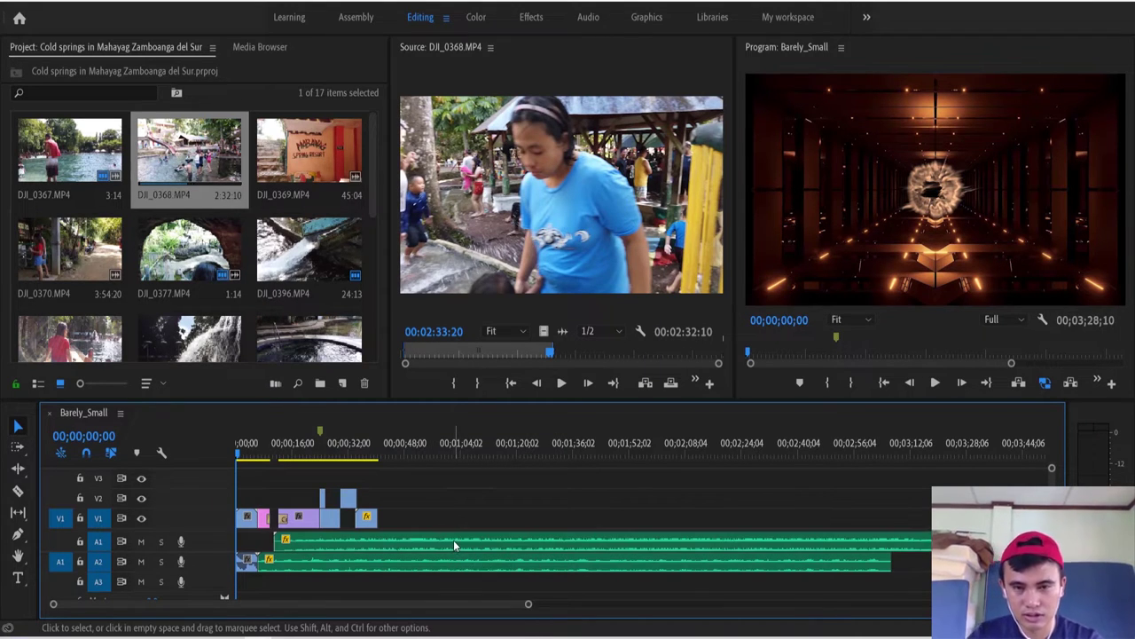
left_click(424, 563)
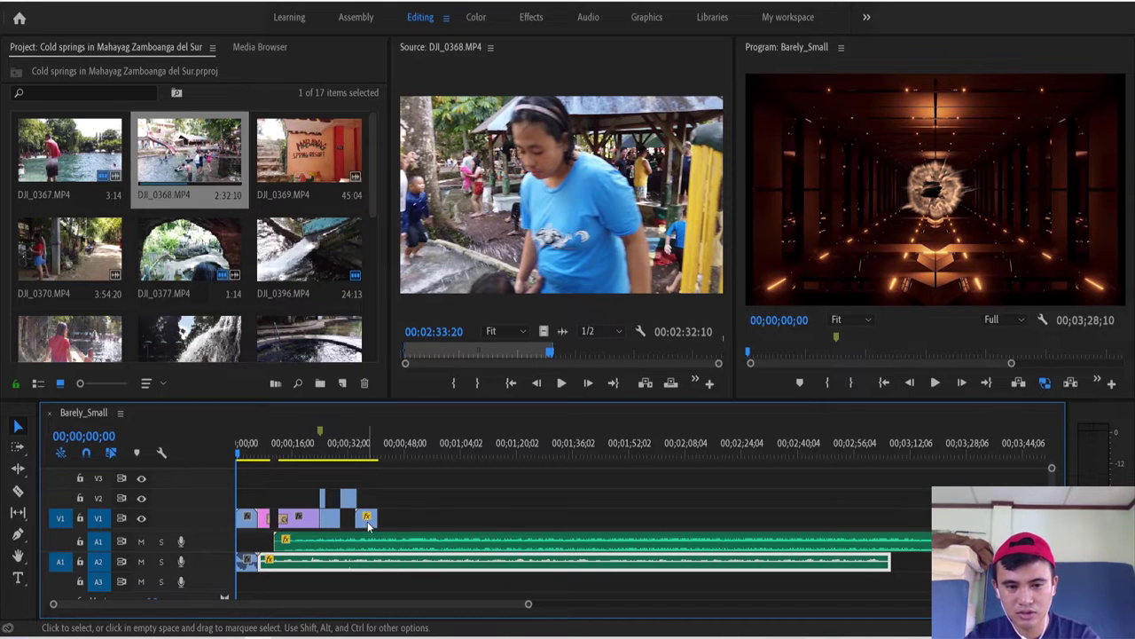
Select the V1 and V2 clips and try lengthening DJI_0406, then undo it
left_click(367, 521)
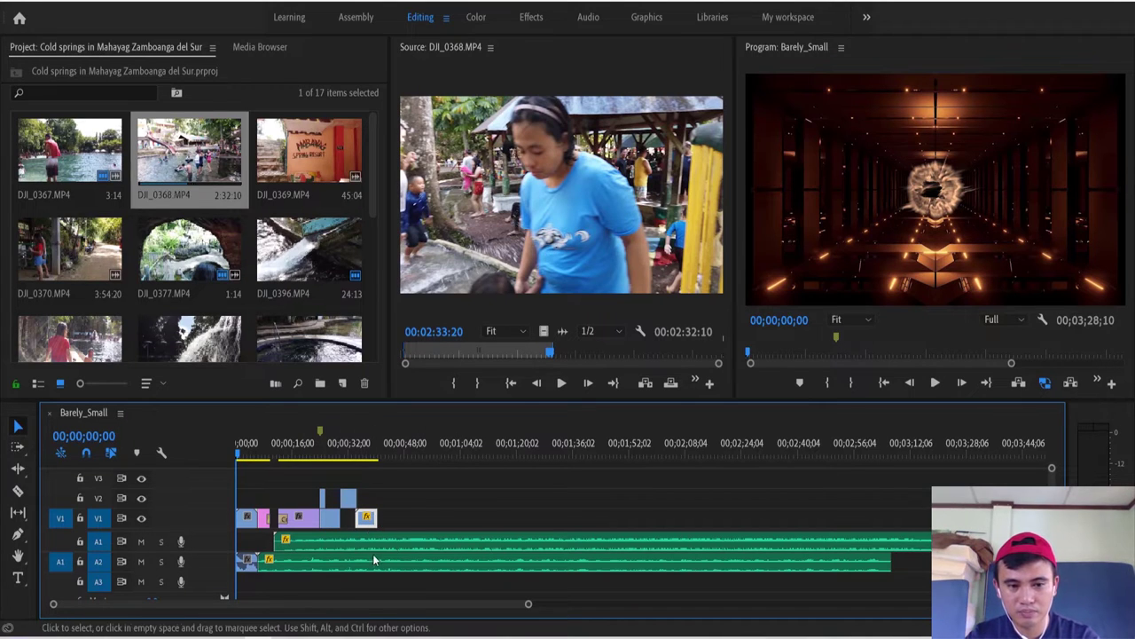
left_click(349, 499)
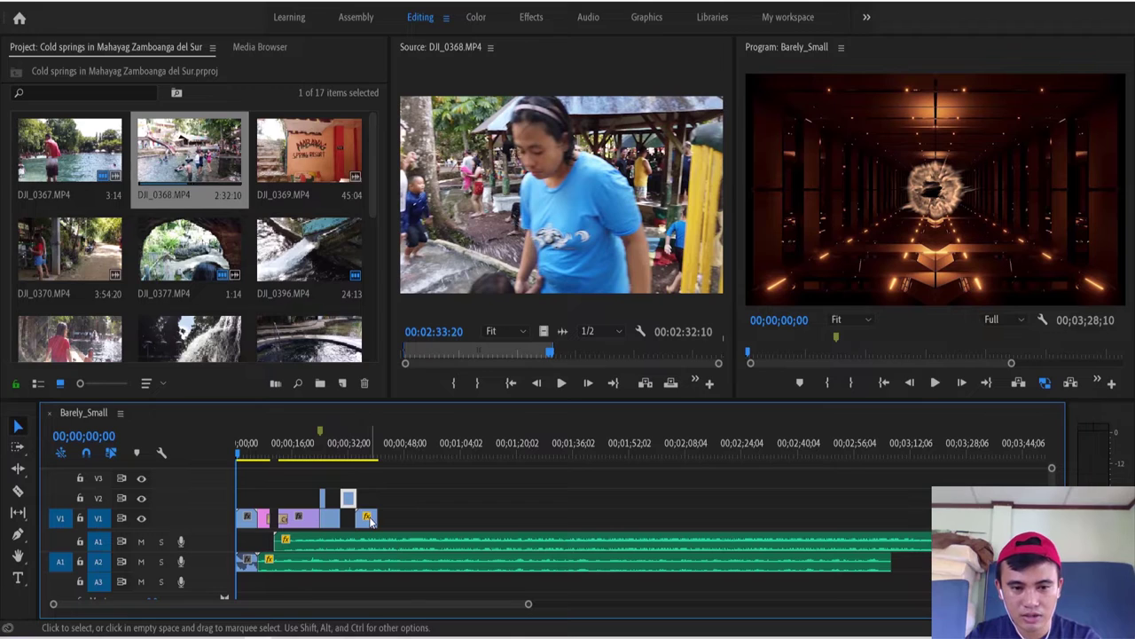
left_click(369, 520)
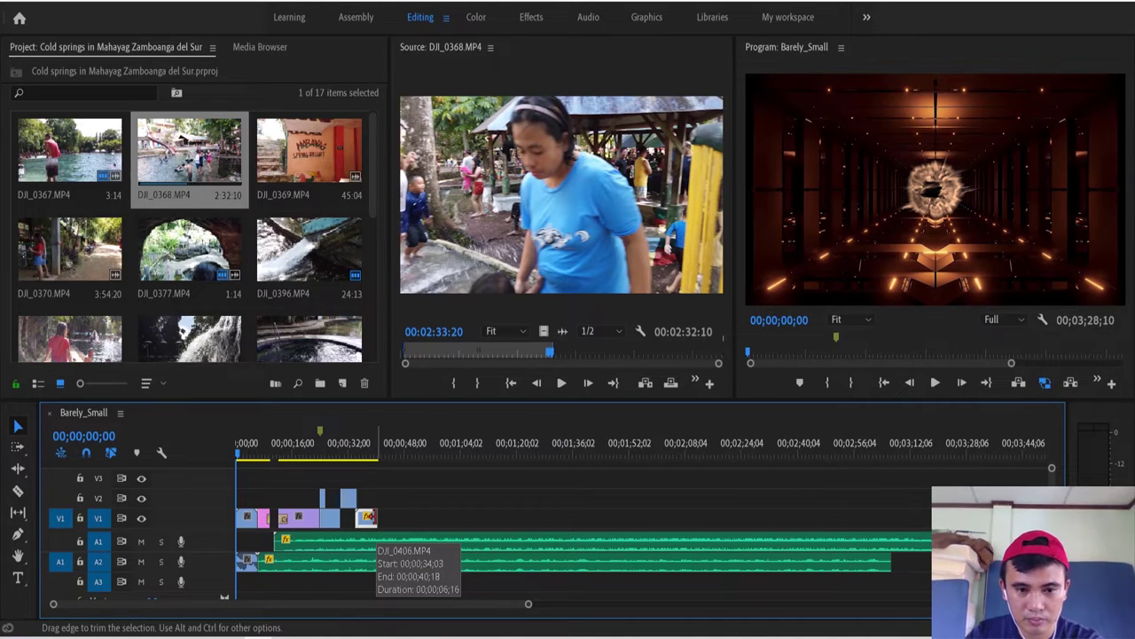
left_click_drag(370, 518, 437, 518)
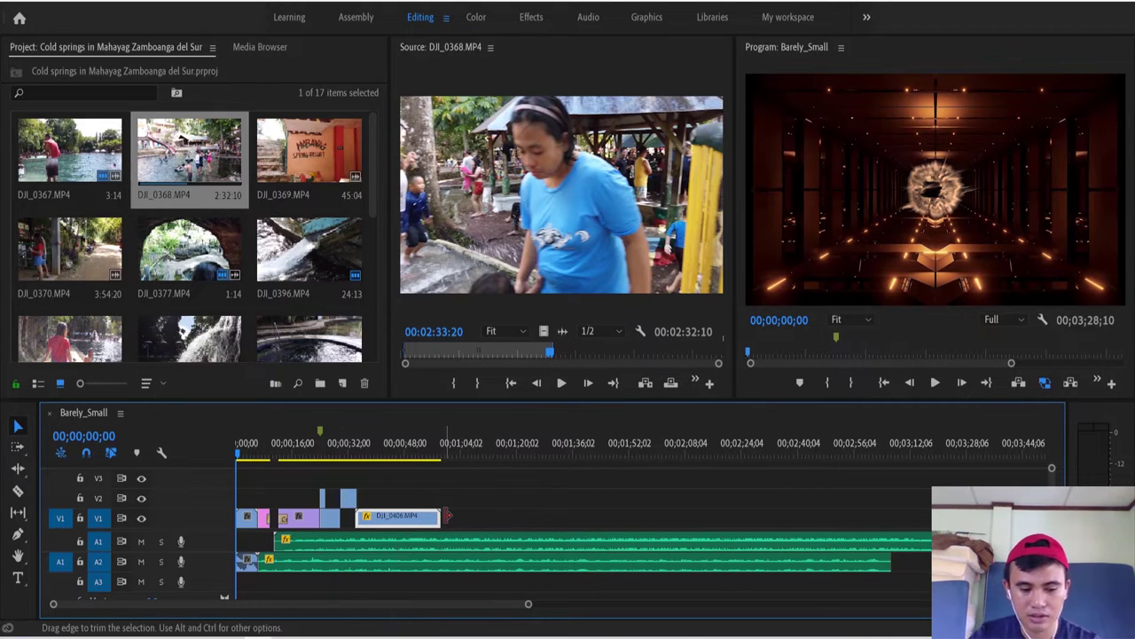
key("ctrl+z")
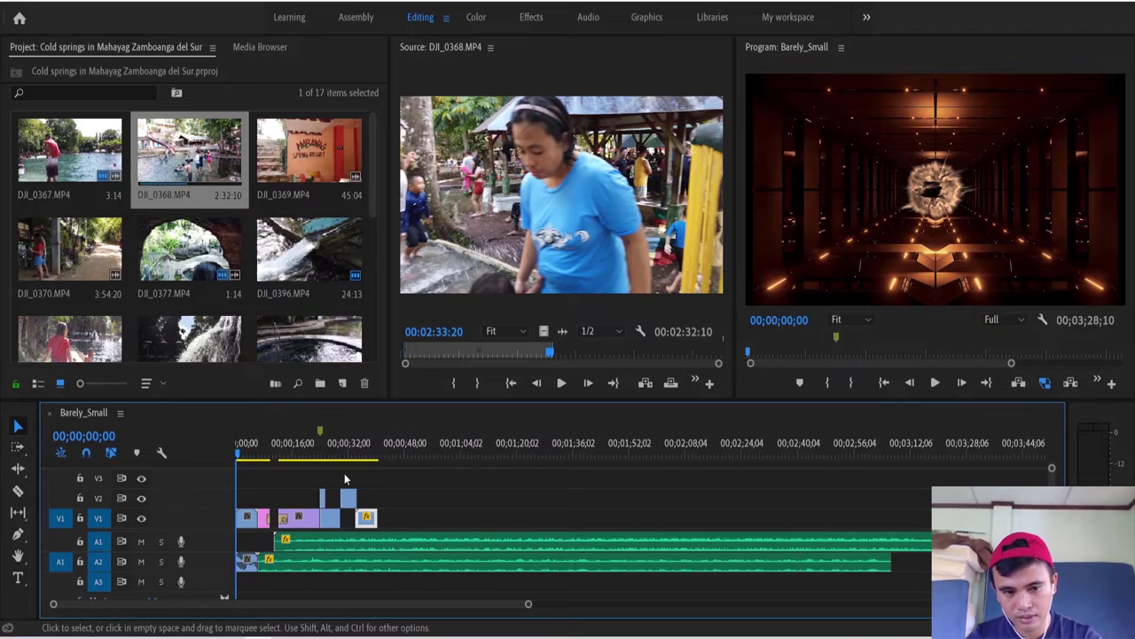
Re-select the A2, A1 and V1 clips, ending on the first video clip with its linked audio
left_click(462, 479)
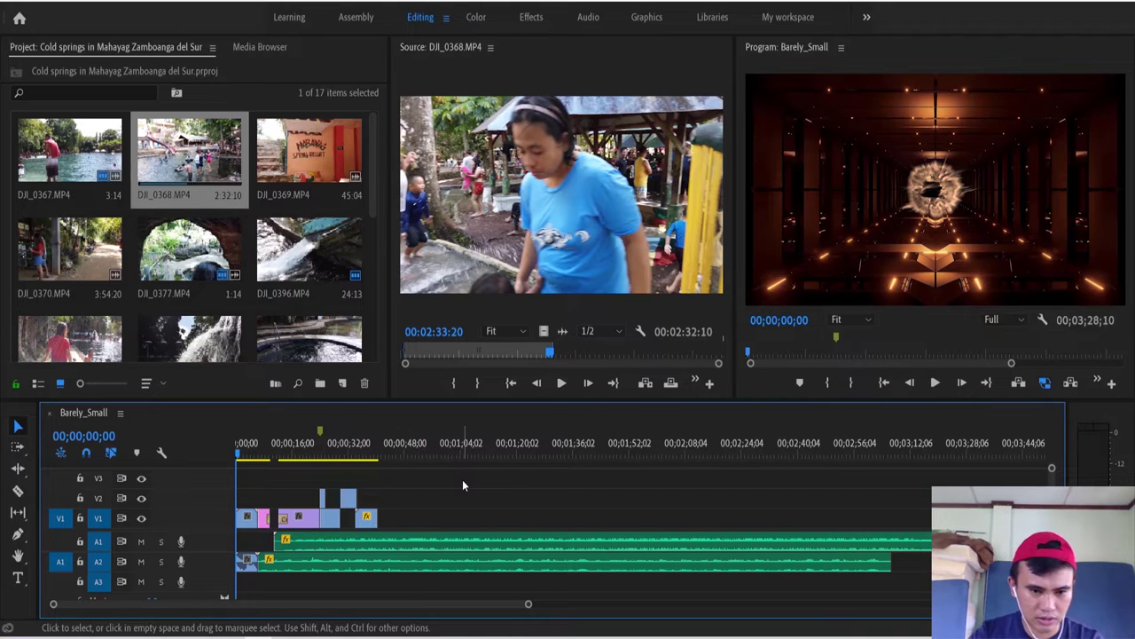
left_click(321, 557)
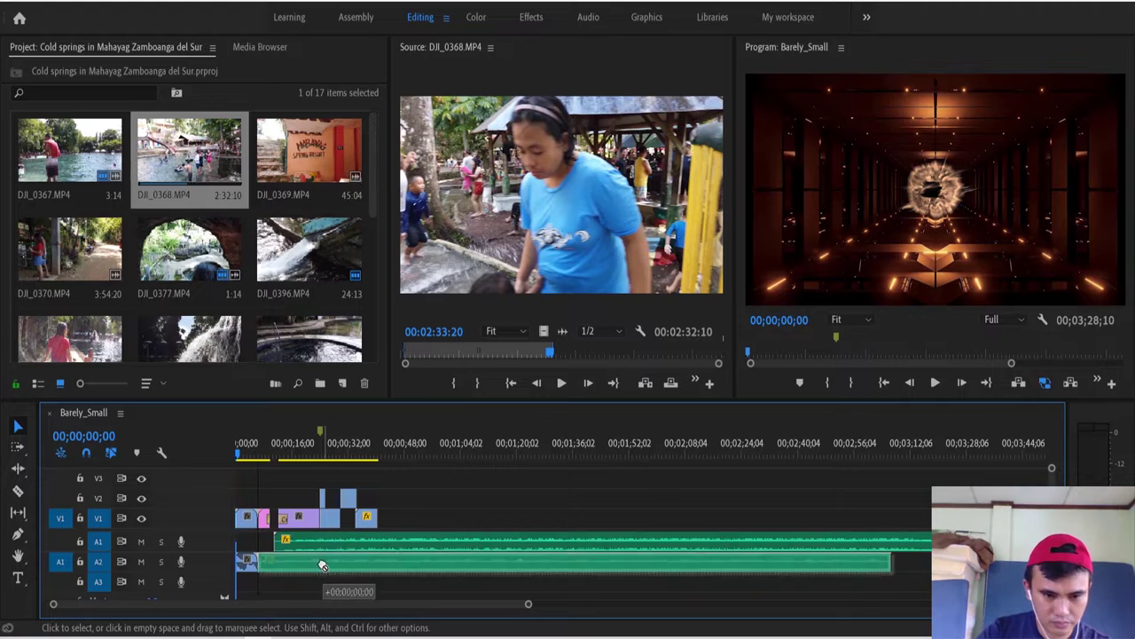
left_click(322, 542)
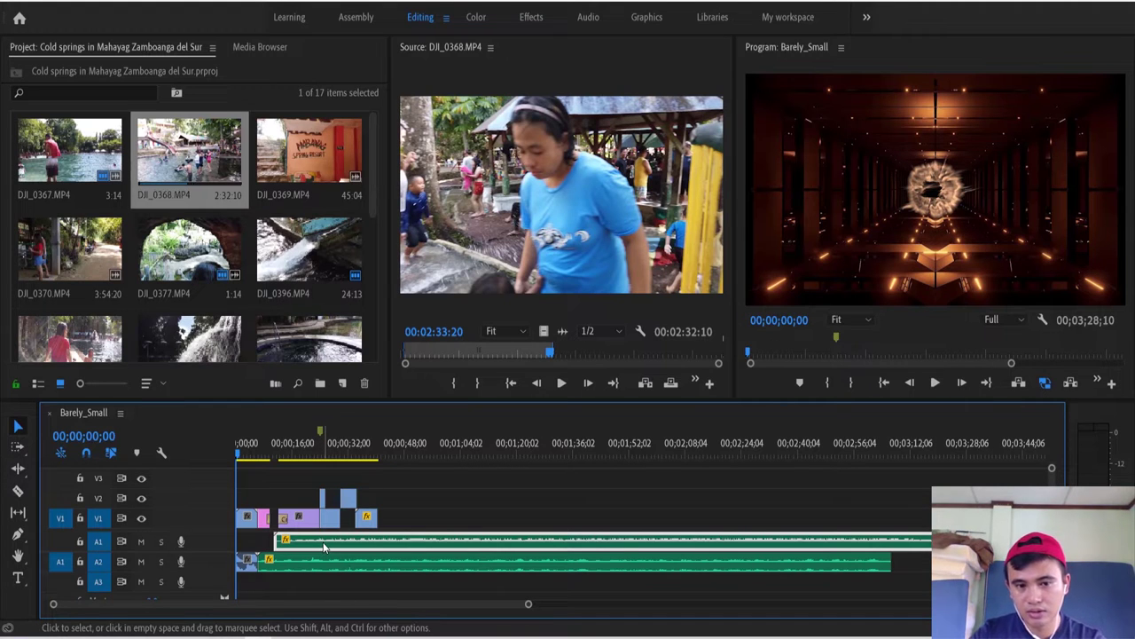
left_click(325, 519)
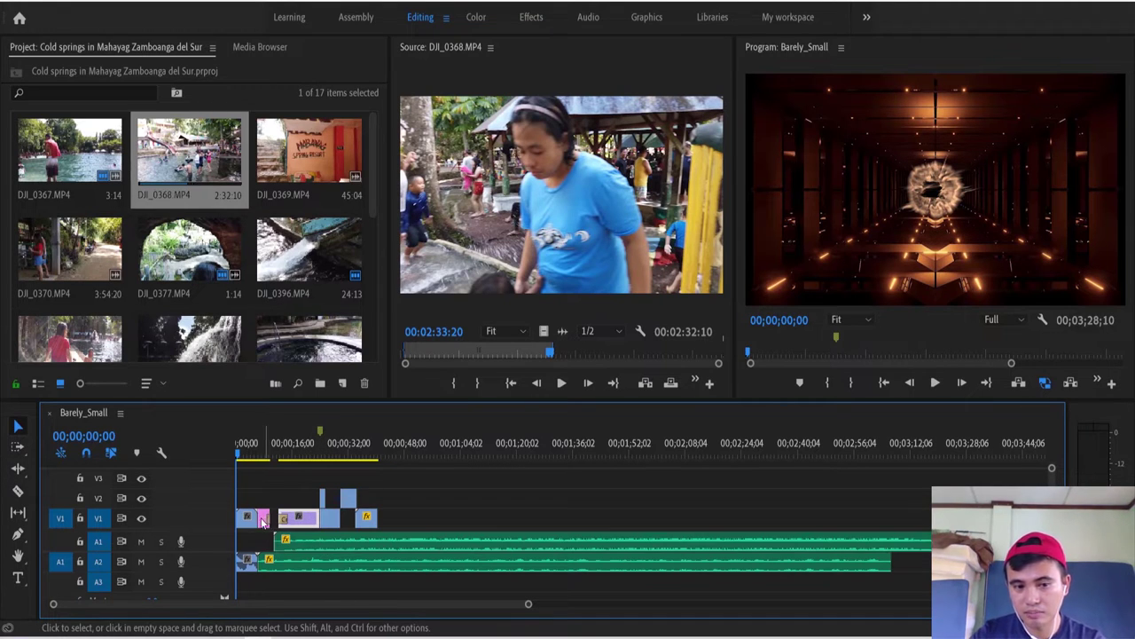
left_click(246, 523)
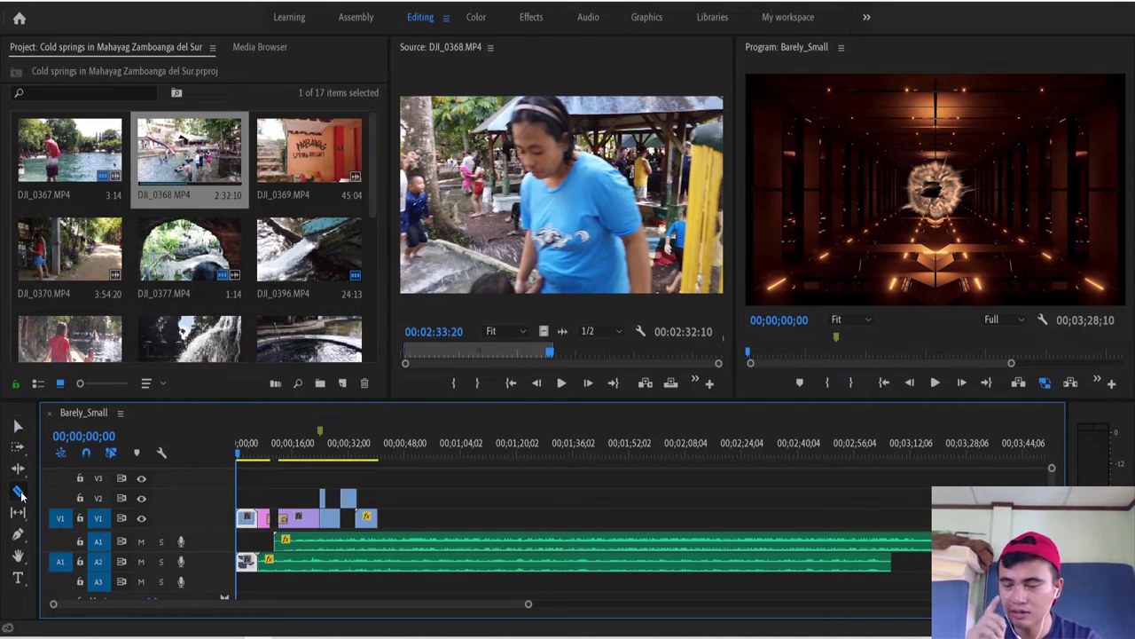
Cut the A1 and A2 audio at six points with the Razor tool
left_click(19, 495)
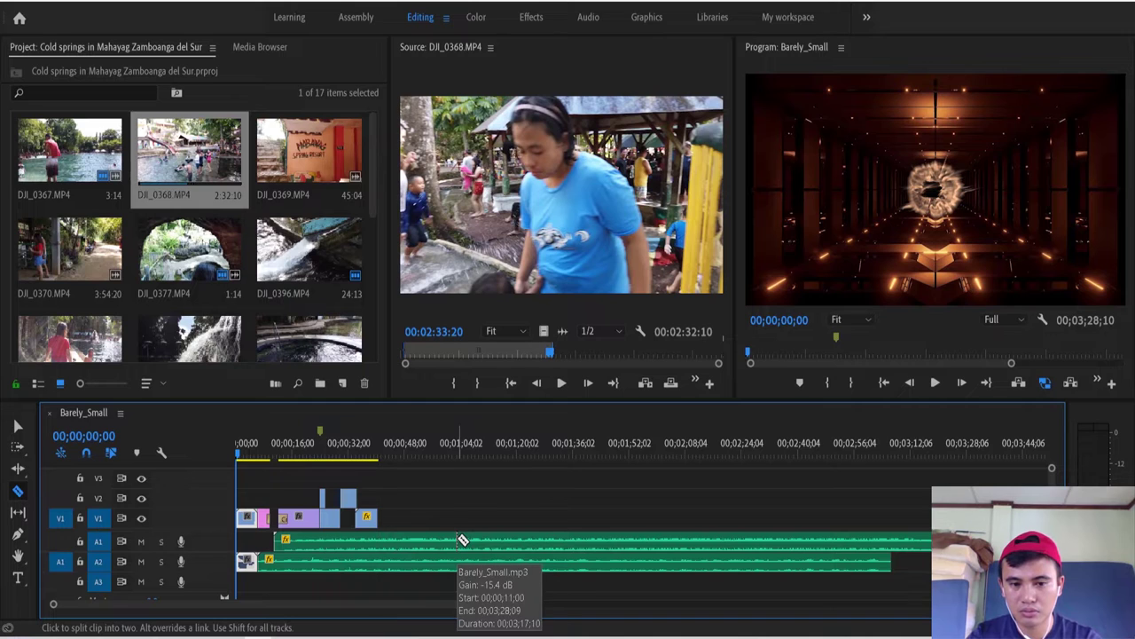
left_click(462, 540)
left_click(556, 540)
left_click(511, 561)
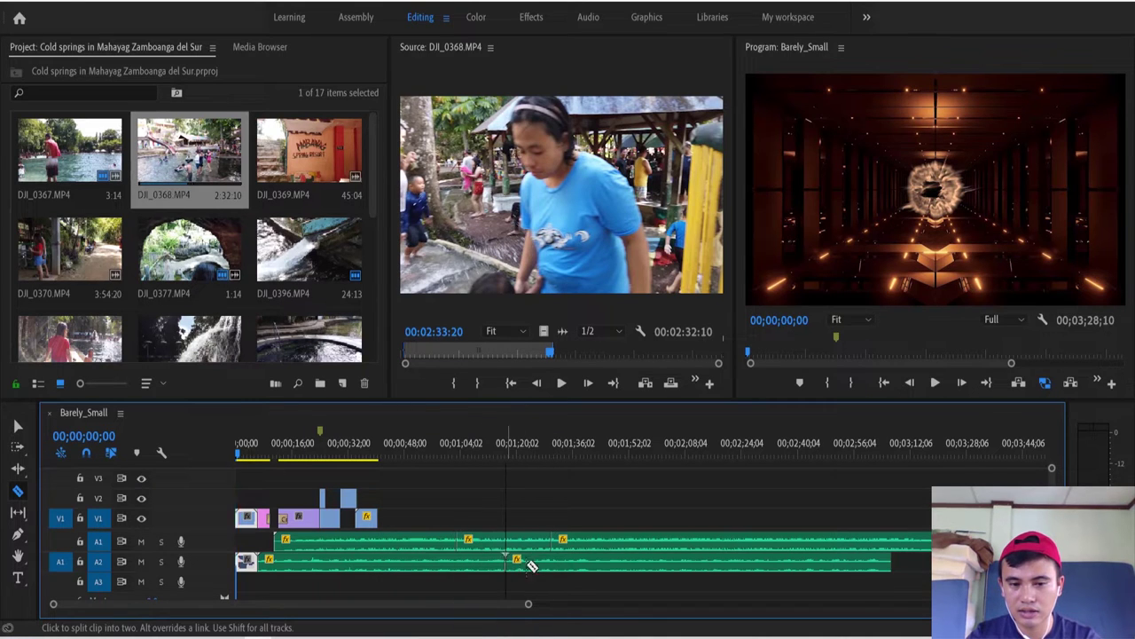
left_click(635, 540)
left_click(651, 562)
left_click(721, 541)
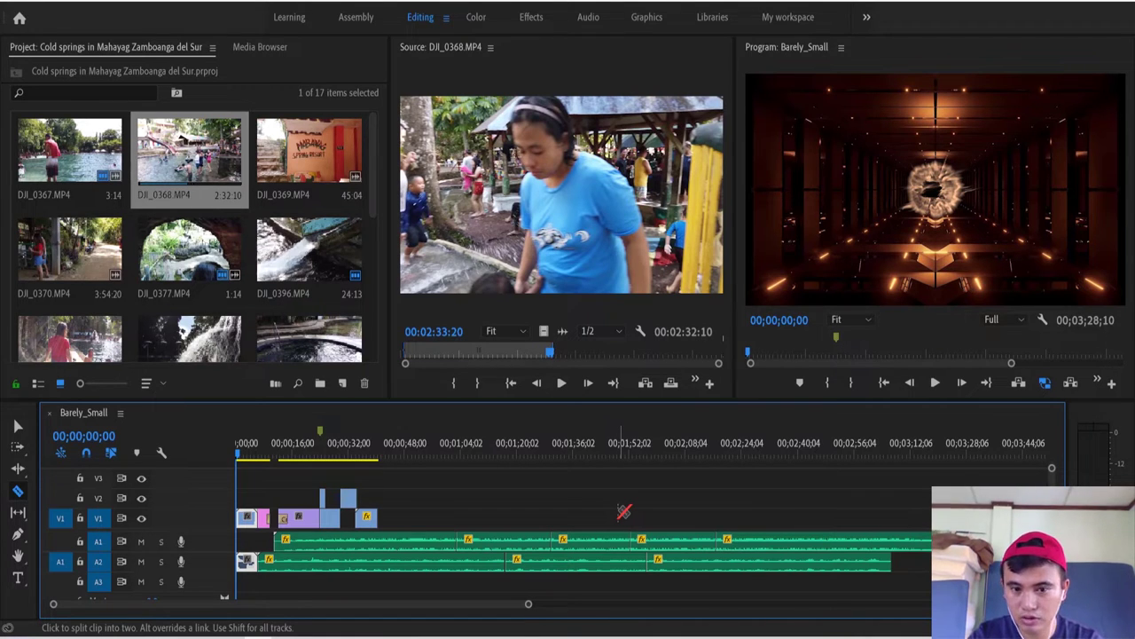
Zoom the timeline in and out with = and -, then fit the whole sequence with backslash
key("equal")
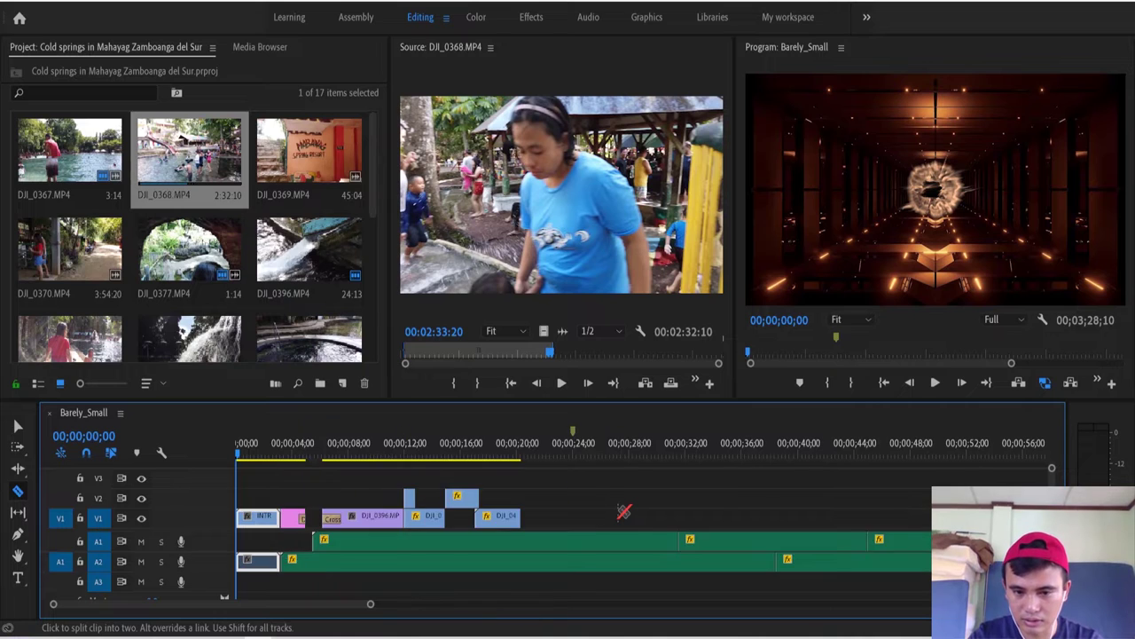
key("equal")
key("equal")
key("minus")
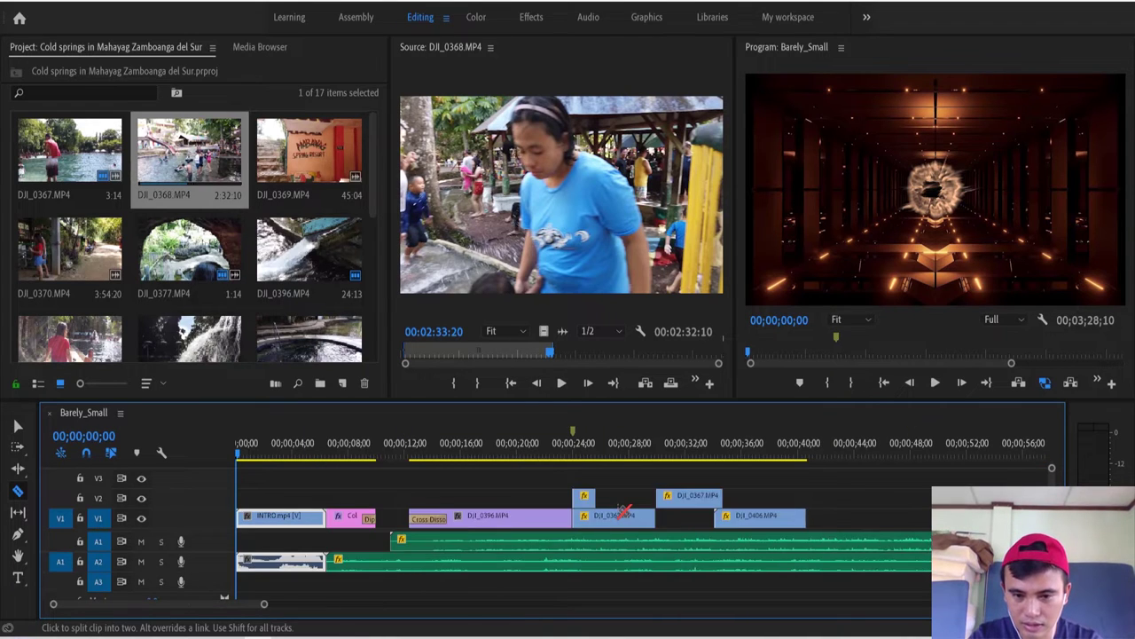
key("minus")
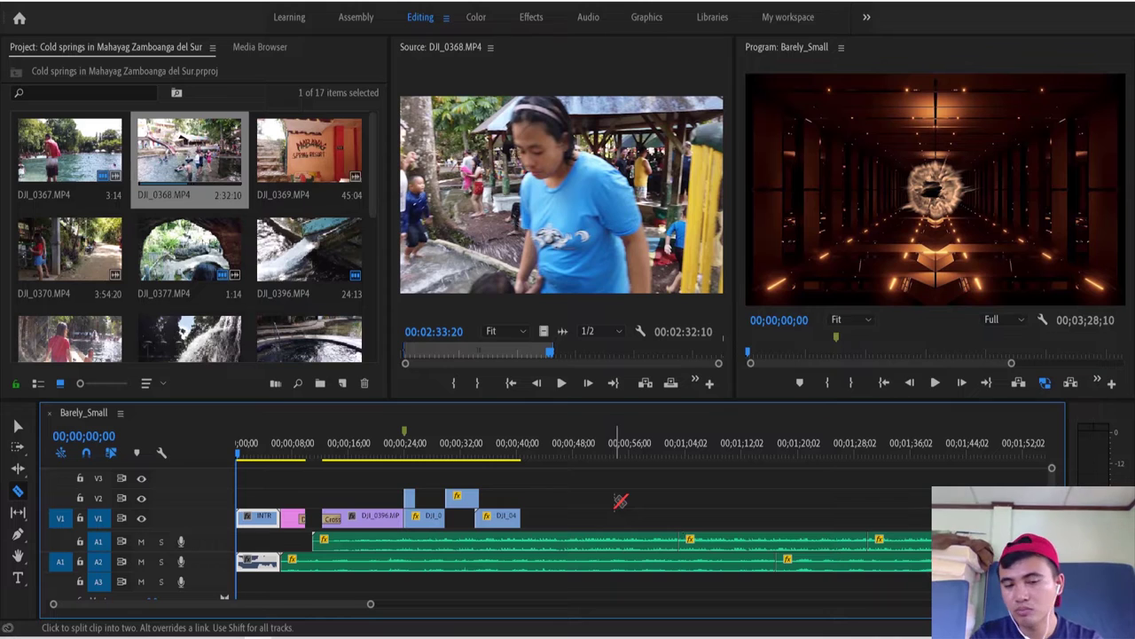
key("equal")
key("equal")
key("equal")
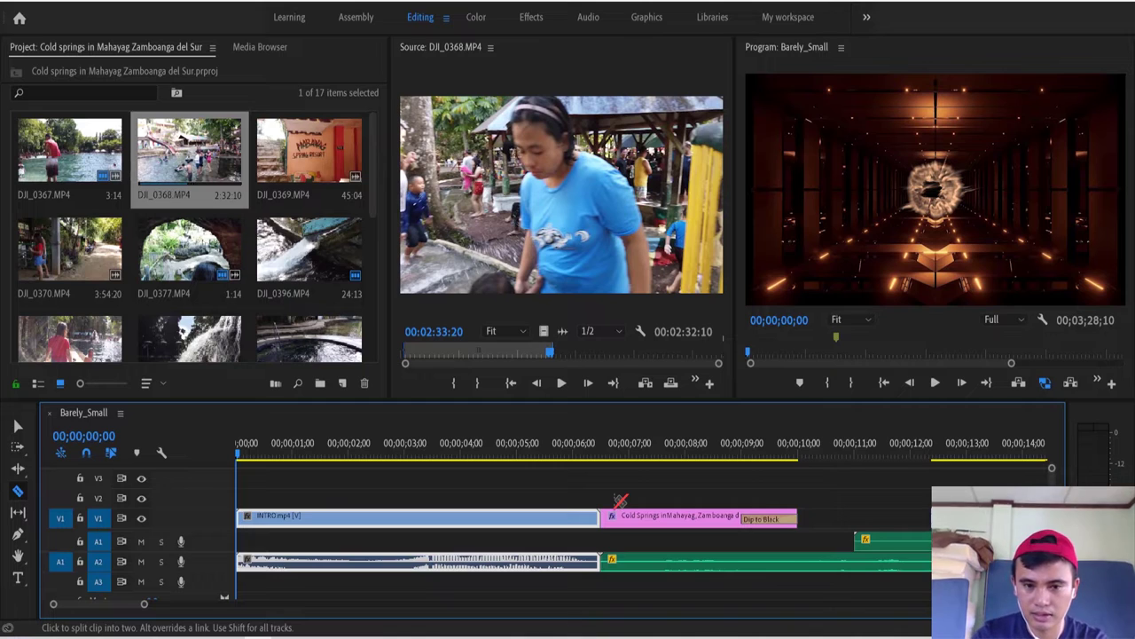
key("backslash")
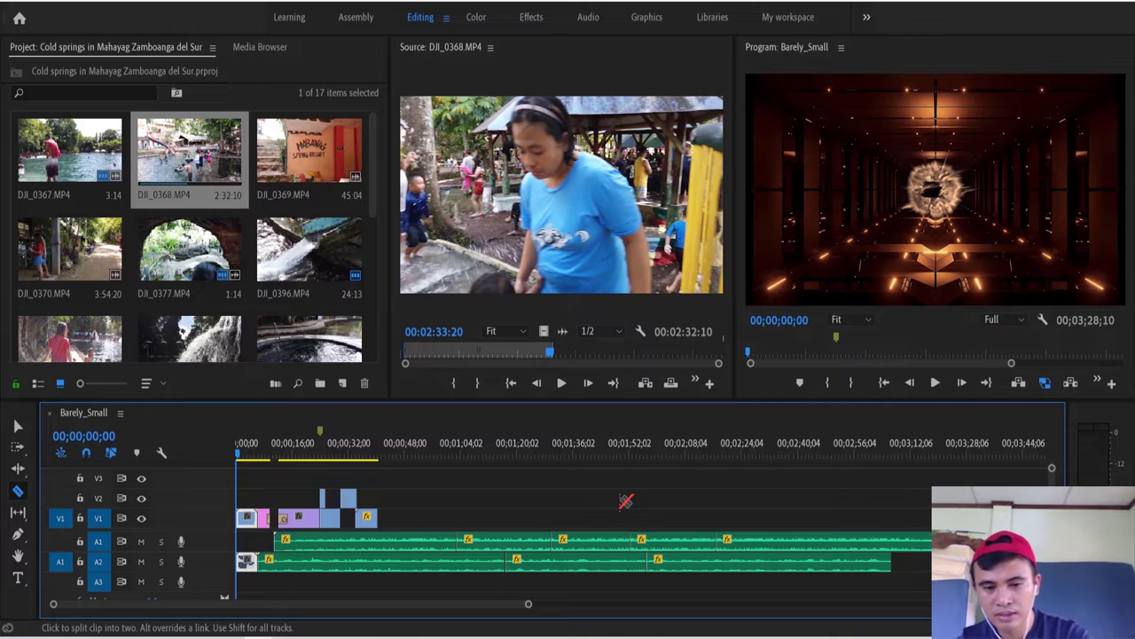
Add one more cut to the A1 music, then inspect the V1 and V2 gaps' options without deleting
left_click(468, 538)
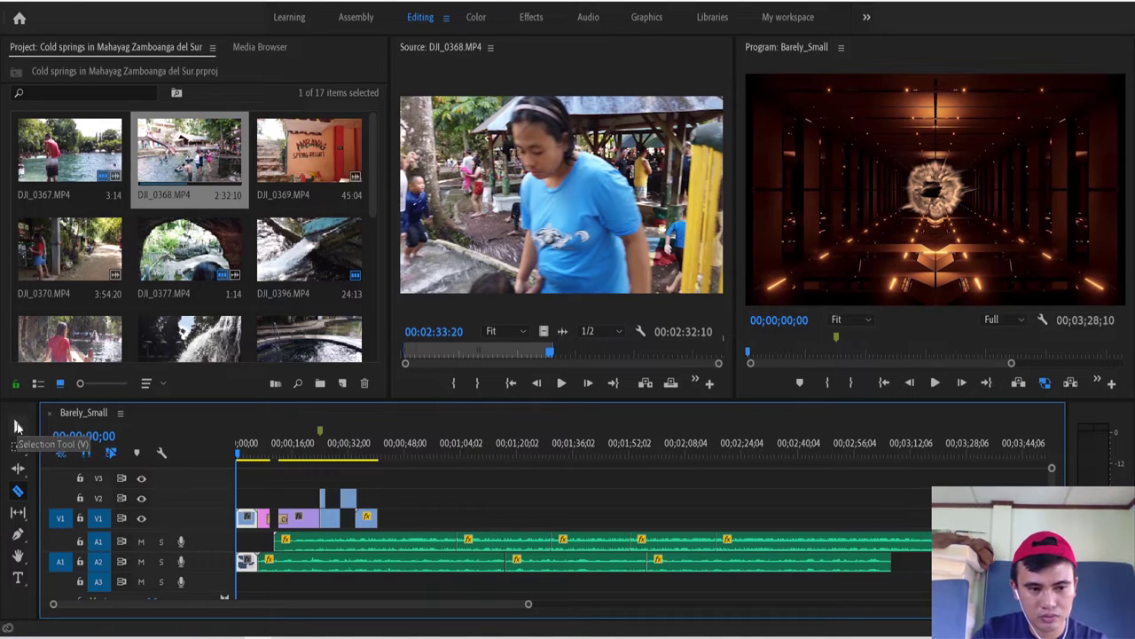
left_click(18, 427)
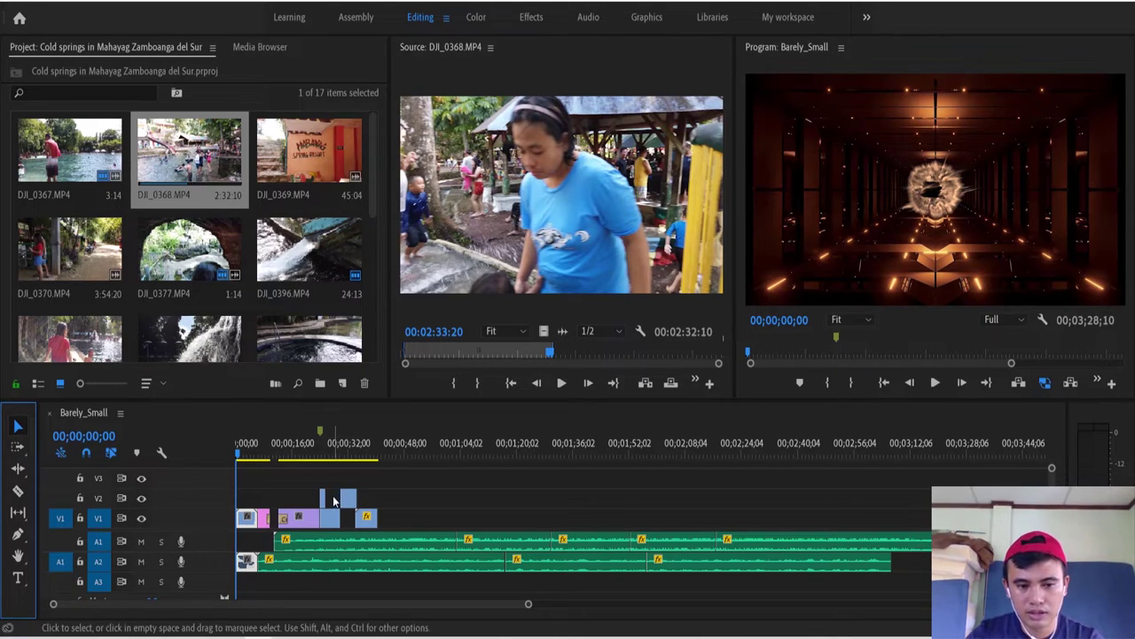
left_click(333, 502)
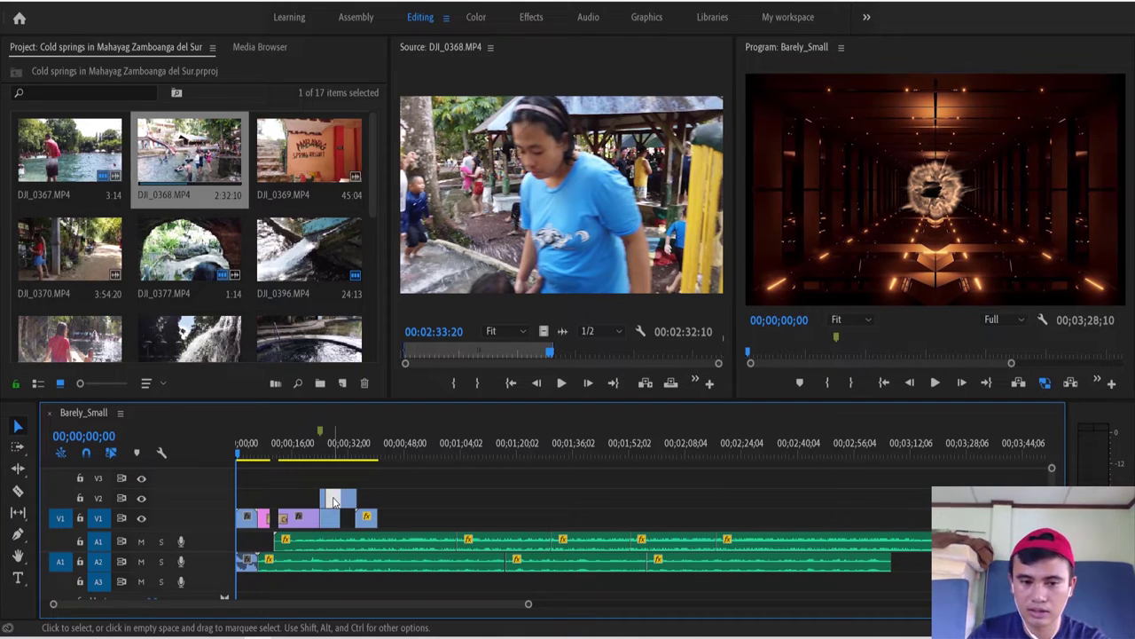
right_click(334, 500)
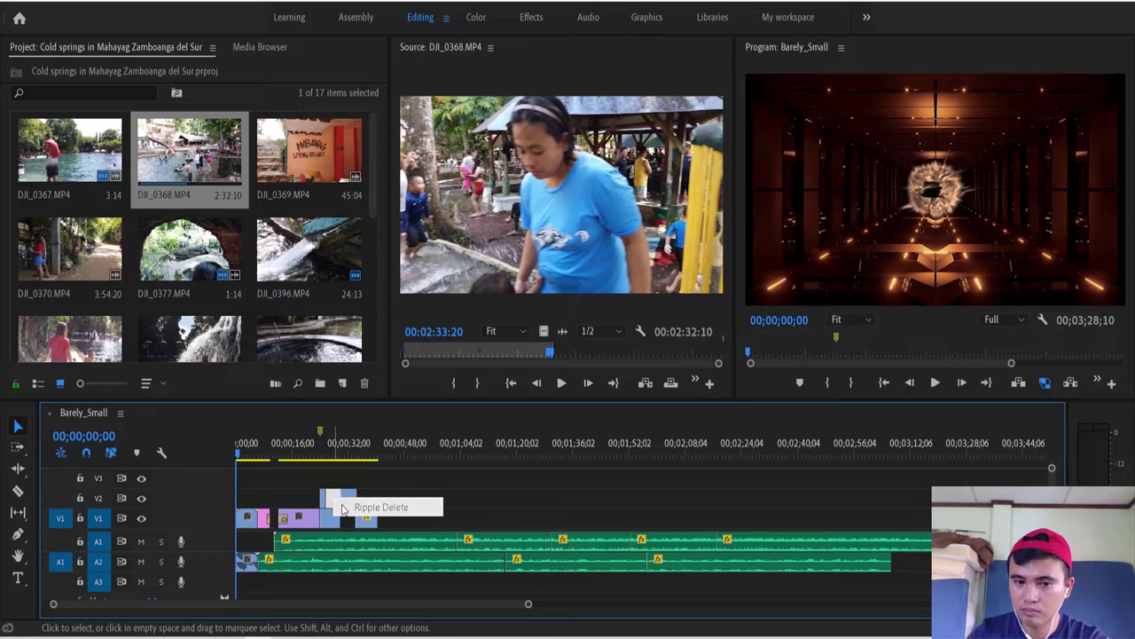
left_click(468, 493)
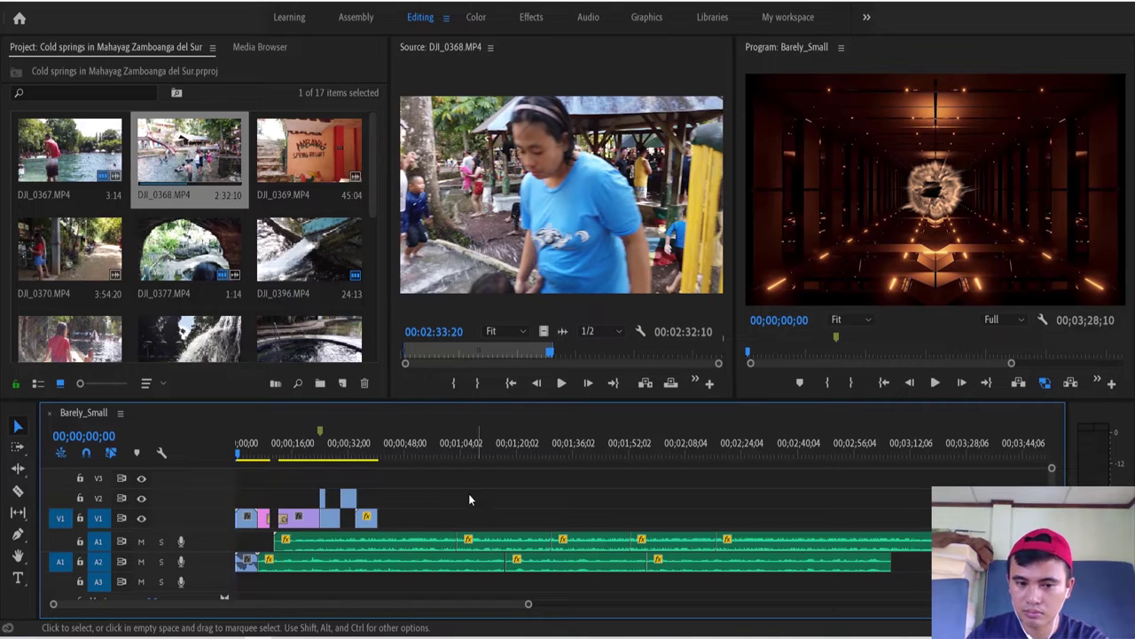
right_click(346, 520)
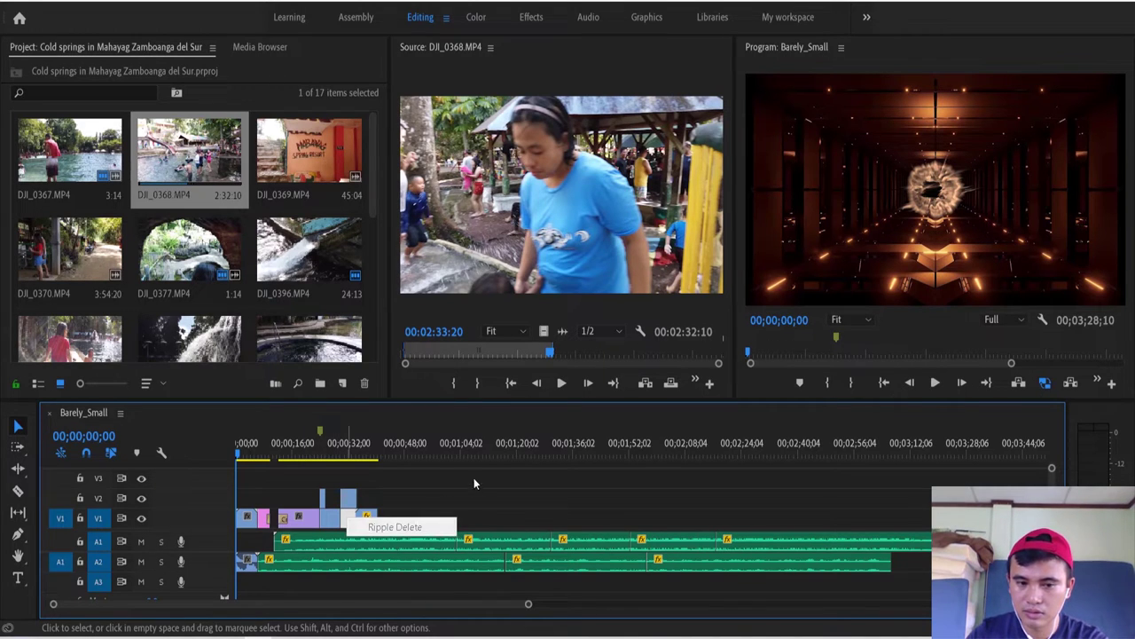
left_click(474, 477)
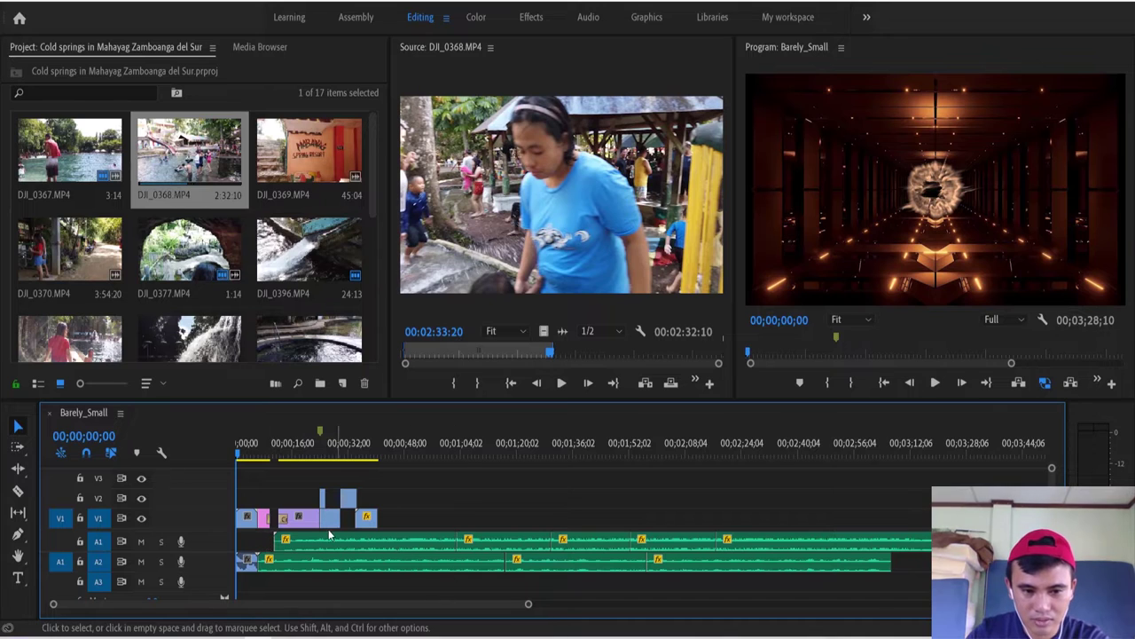
right_click(276, 518)
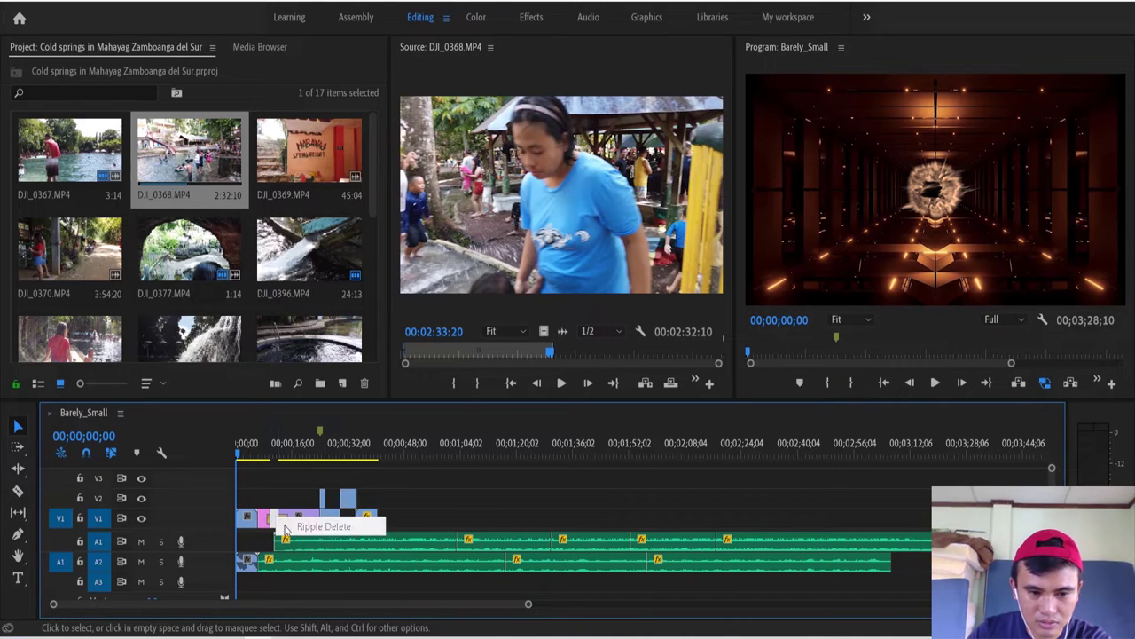
left_click(440, 504)
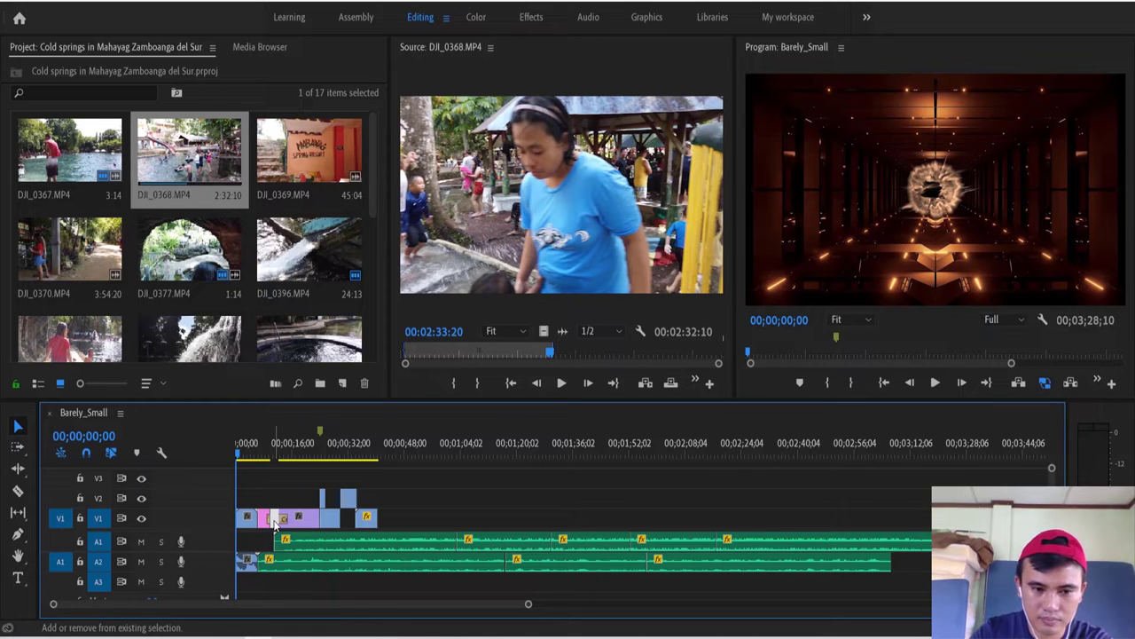
left_click(442, 509)
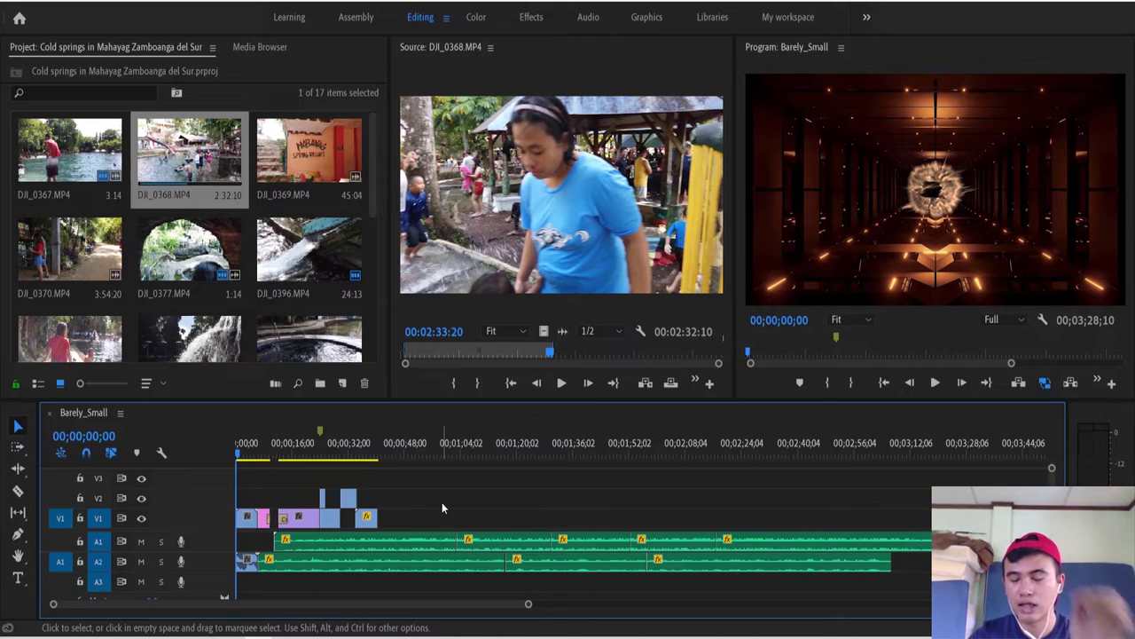
Delete an A1 music piece, check the resulting gap, then undo the deletion
left_click(519, 543)
key("Delete")
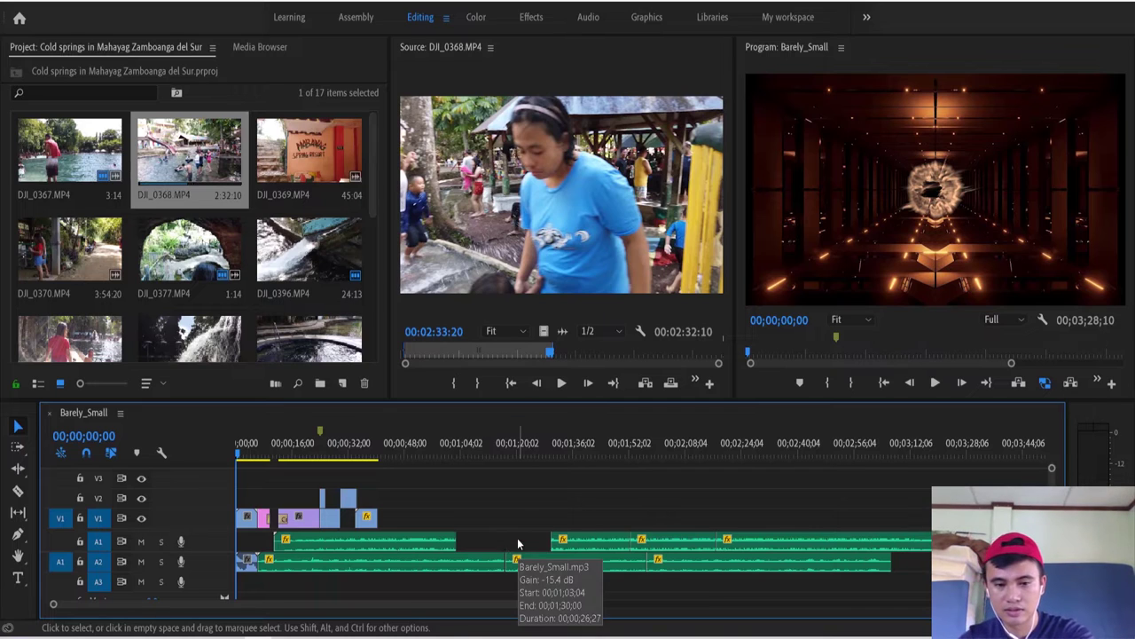
left_click(503, 543)
right_click(503, 543)
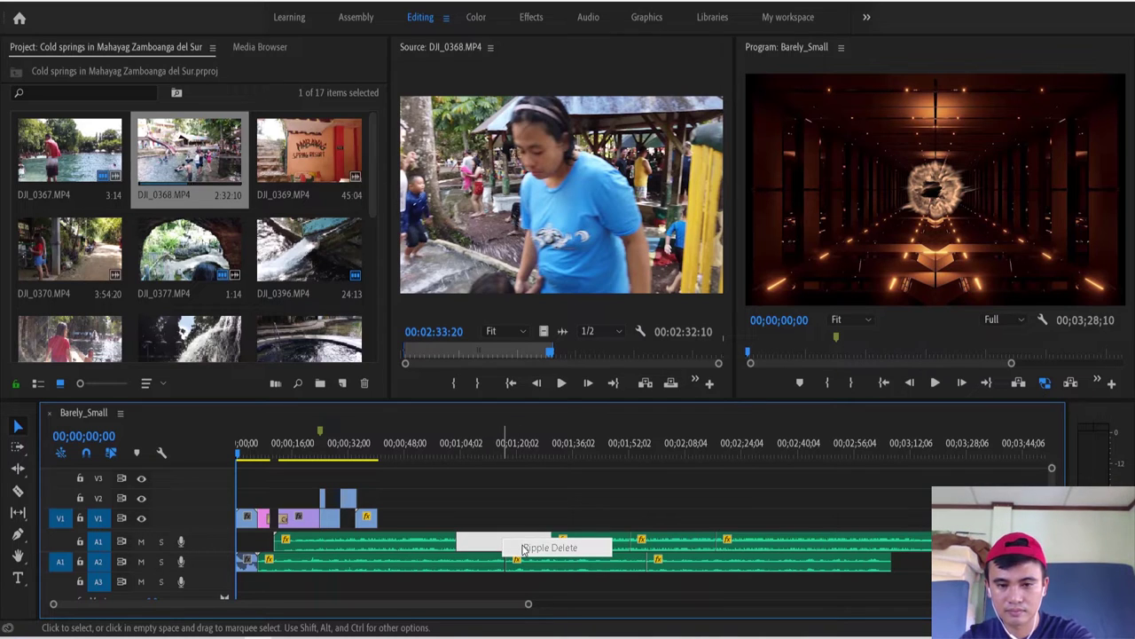
left_click(511, 500)
key("ctrl+z")
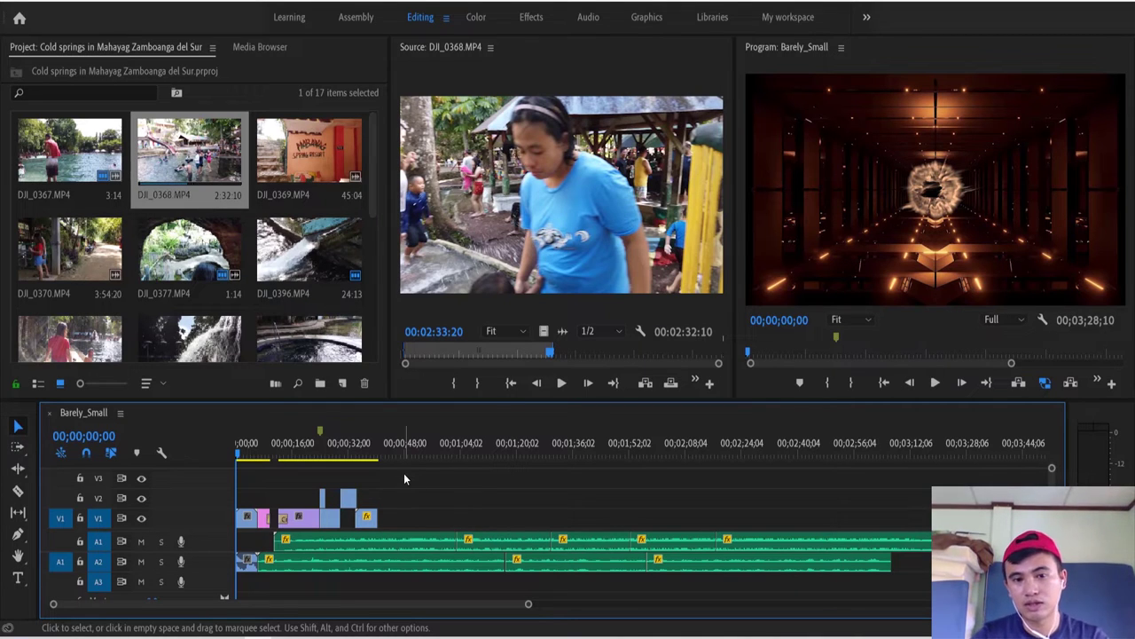
Reopen the V2 gap's options and leave the gap in place
left_click(334, 502)
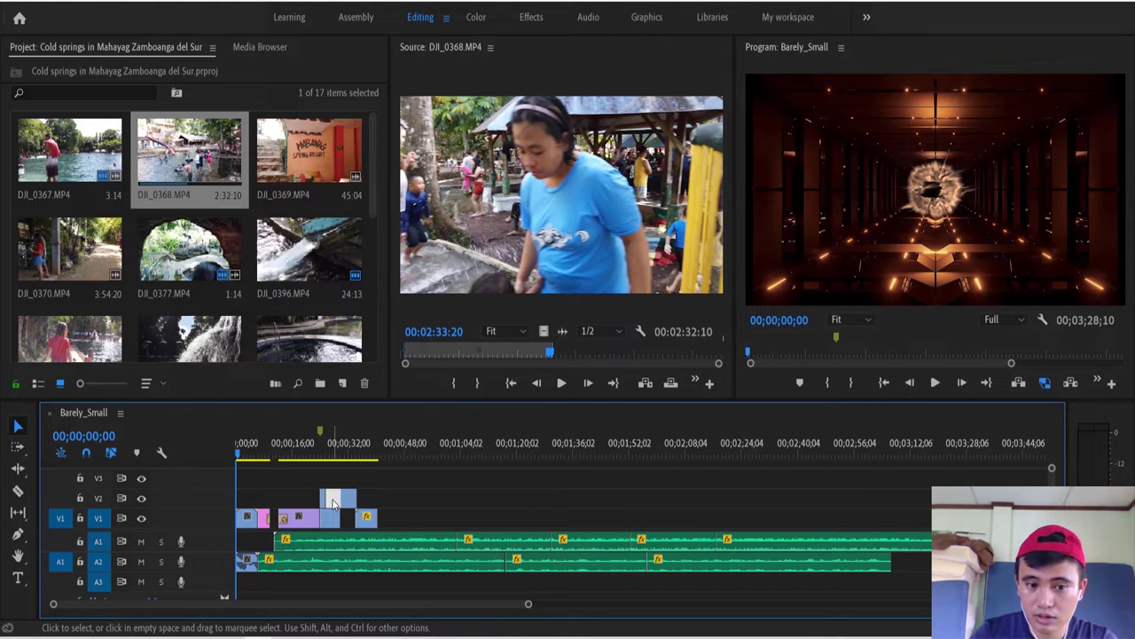
right_click(334, 502)
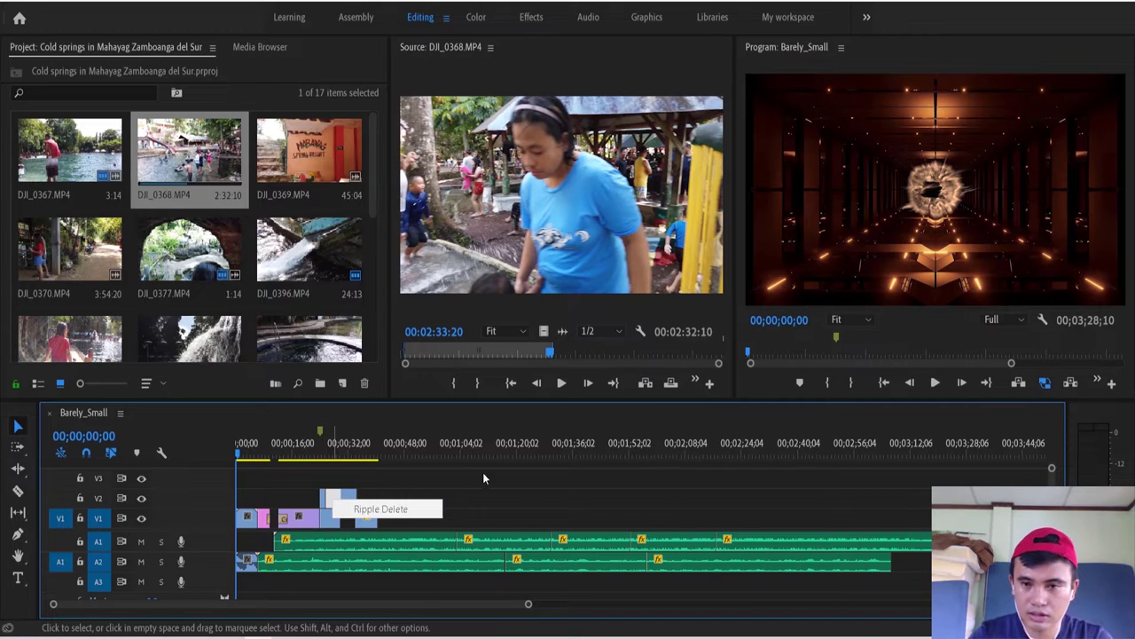
left_click(522, 488)
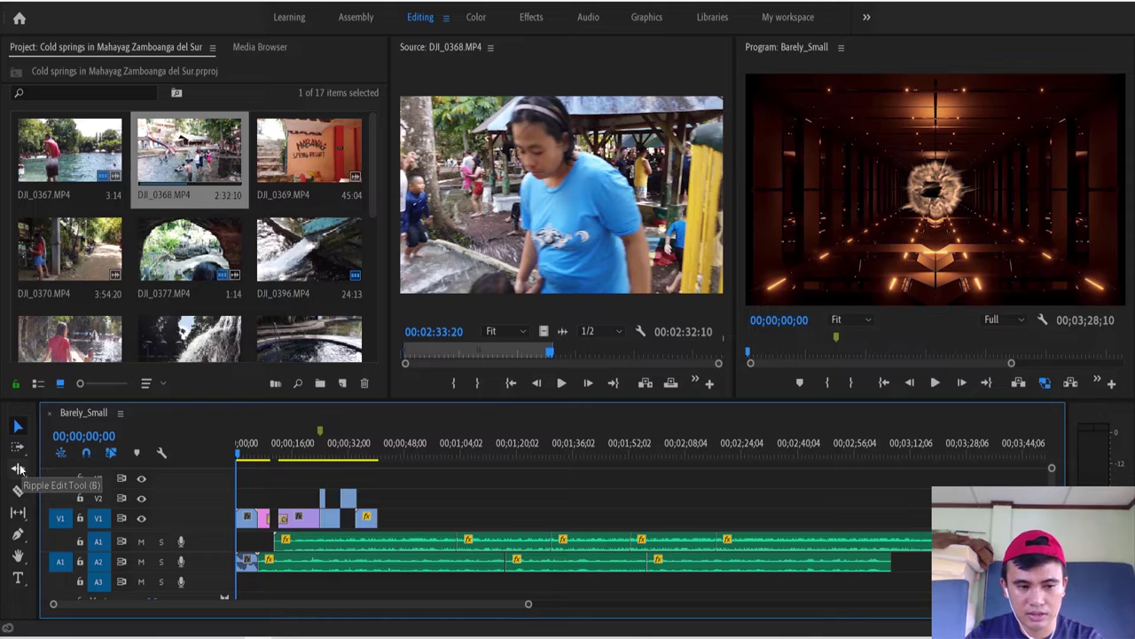
left_click(18, 469)
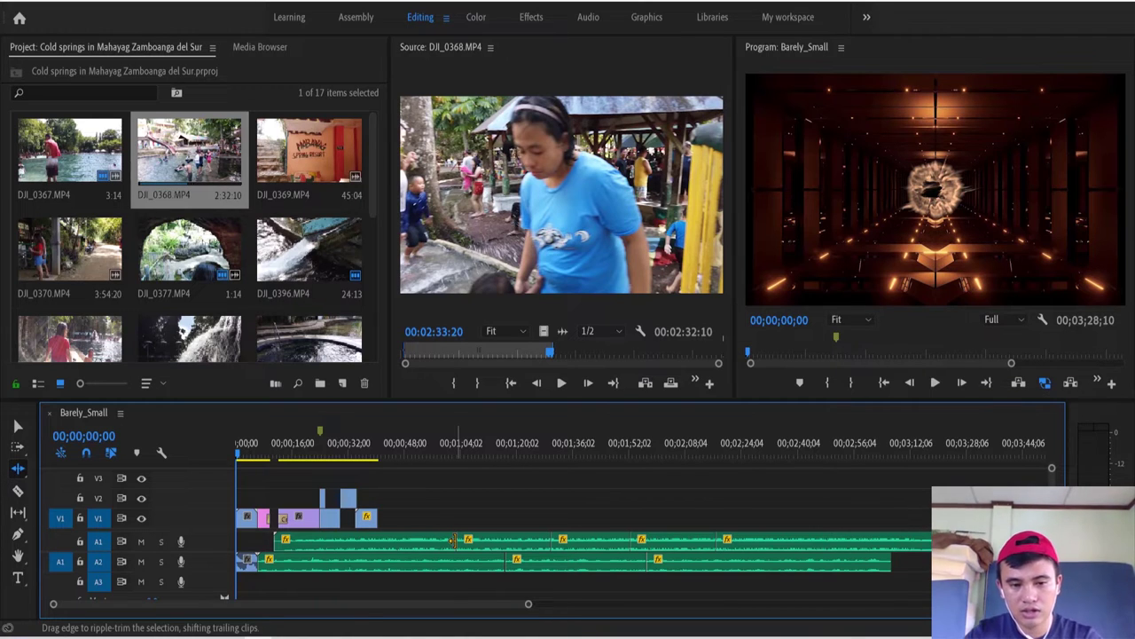
key("v")
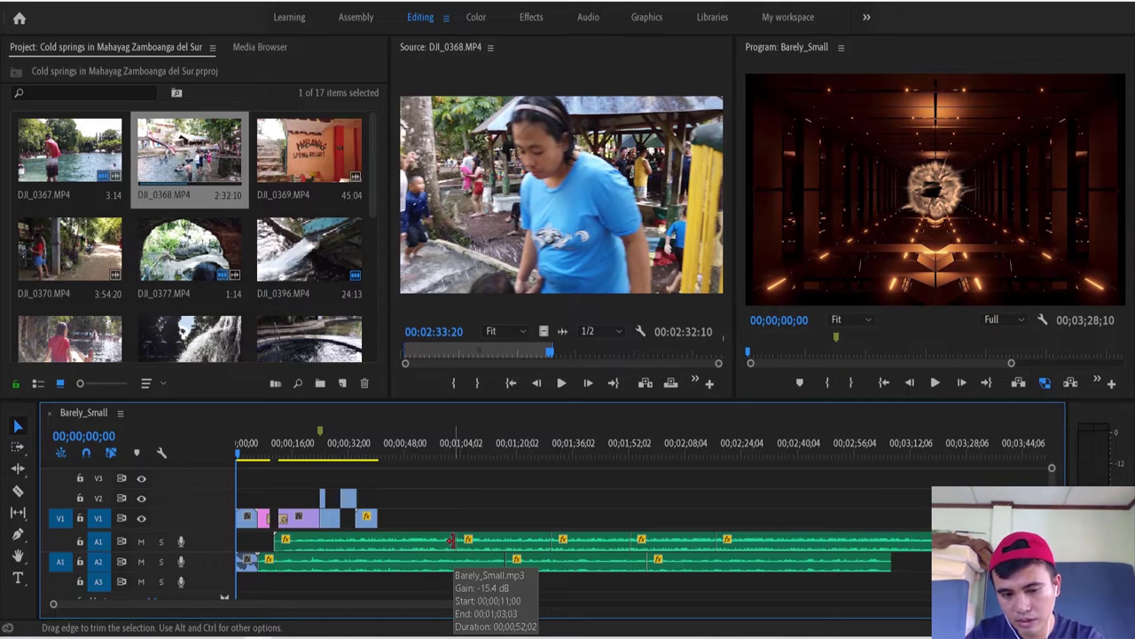
key("b")
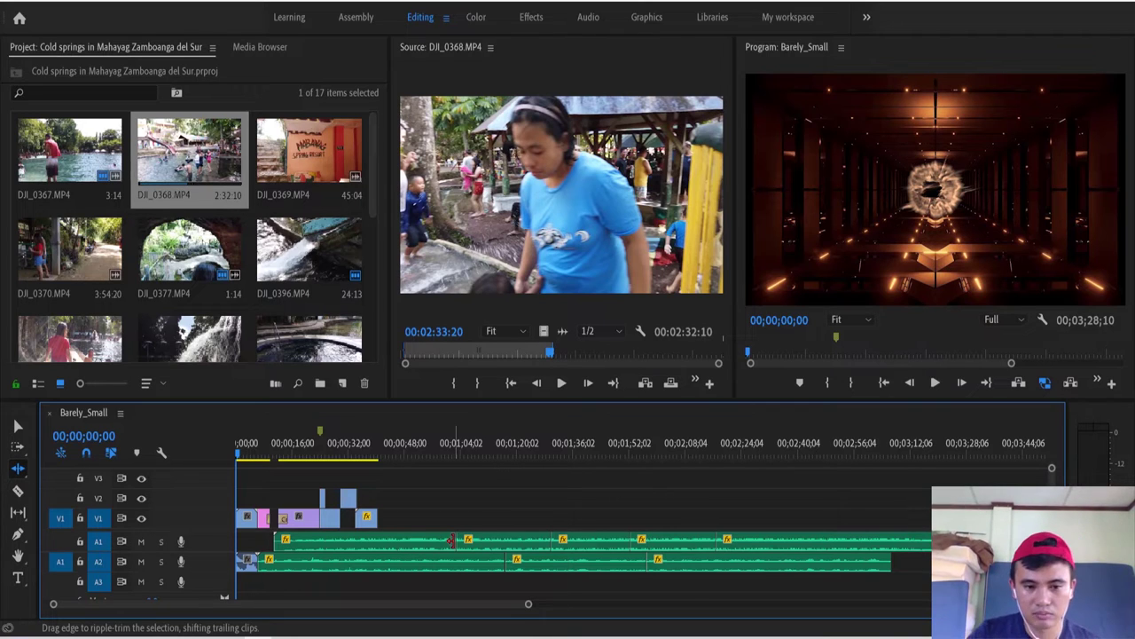
mouse_move(451, 541)
left_mouse_down()
mouse_move(432, 541)
mouse_move(490, 541)
mouse_move(461, 540)
left_mouse_up()
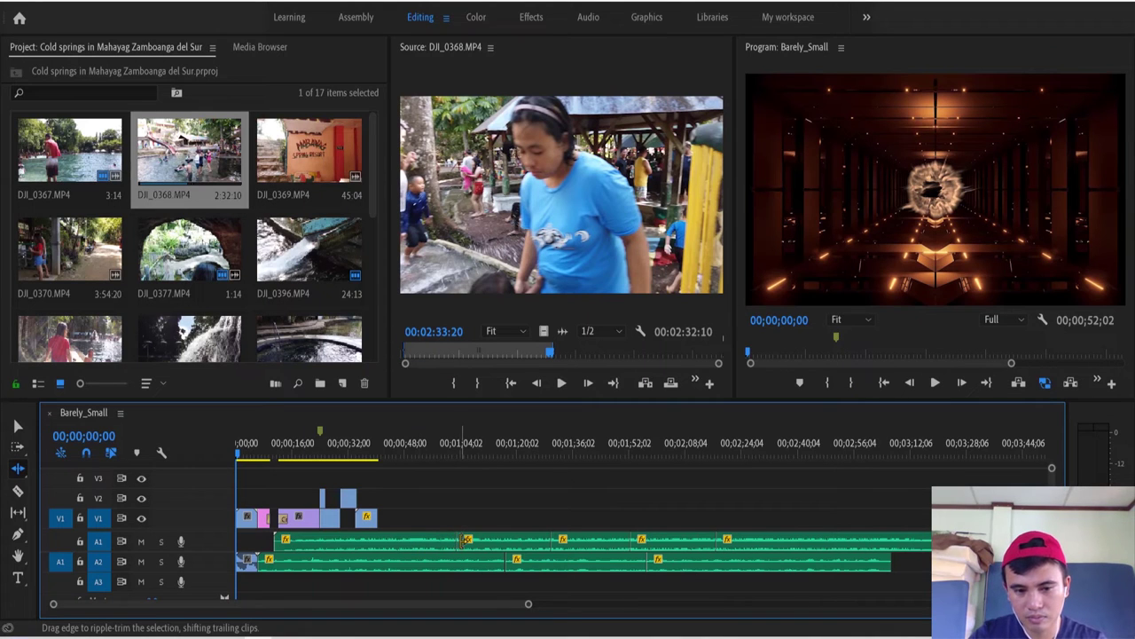
left_click_drag(454, 541, 417, 541)
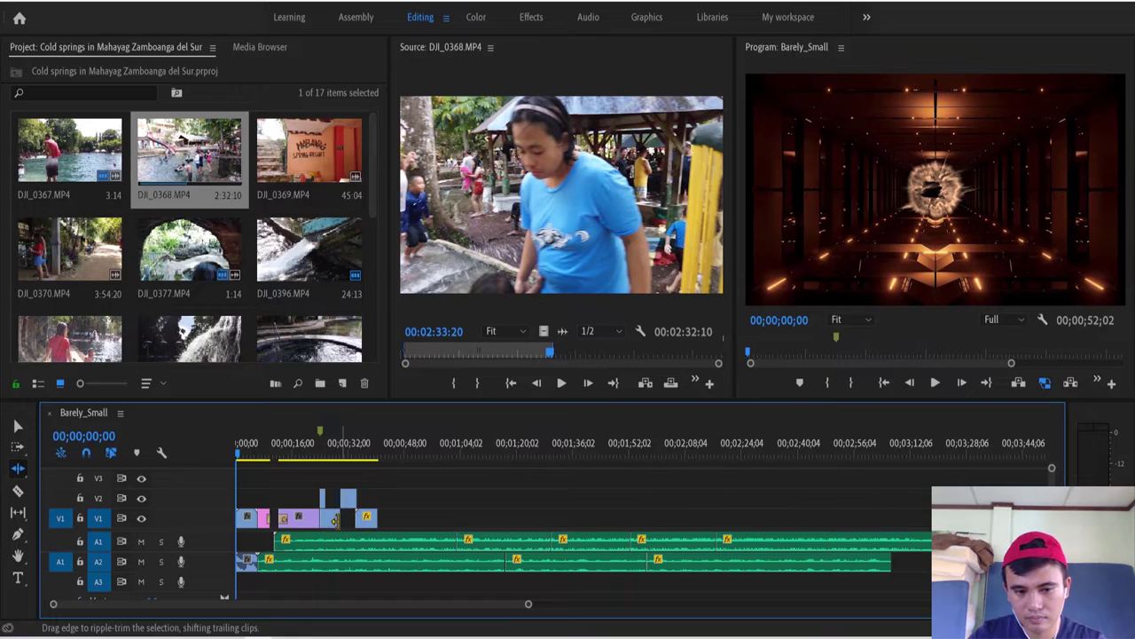
left_click_drag(312, 517, 297, 519)
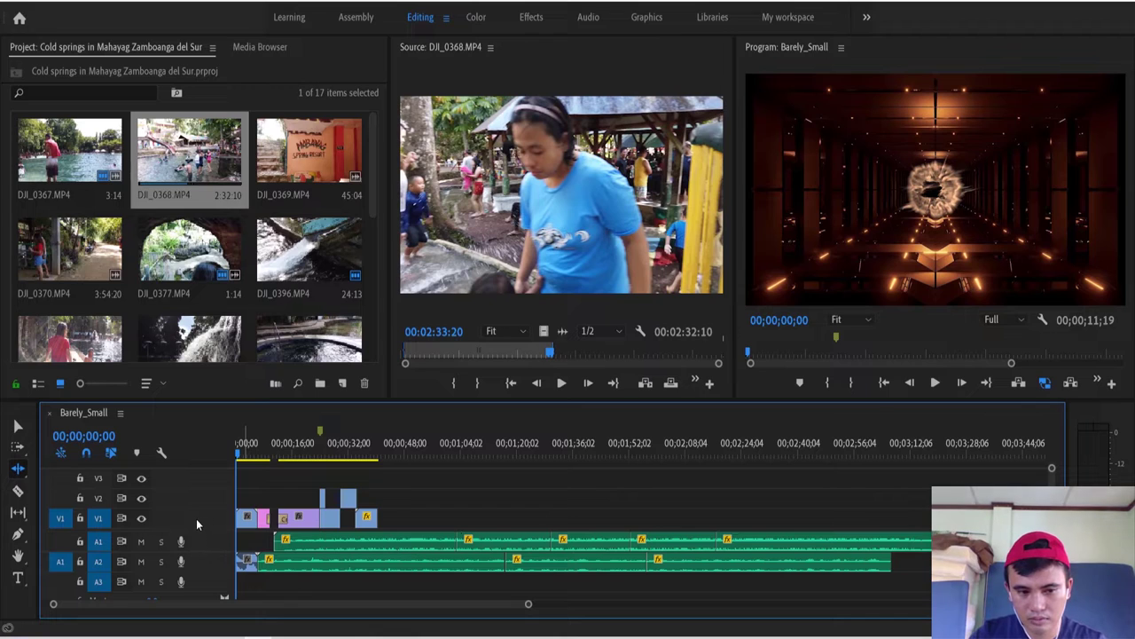
left_click(629, 453)
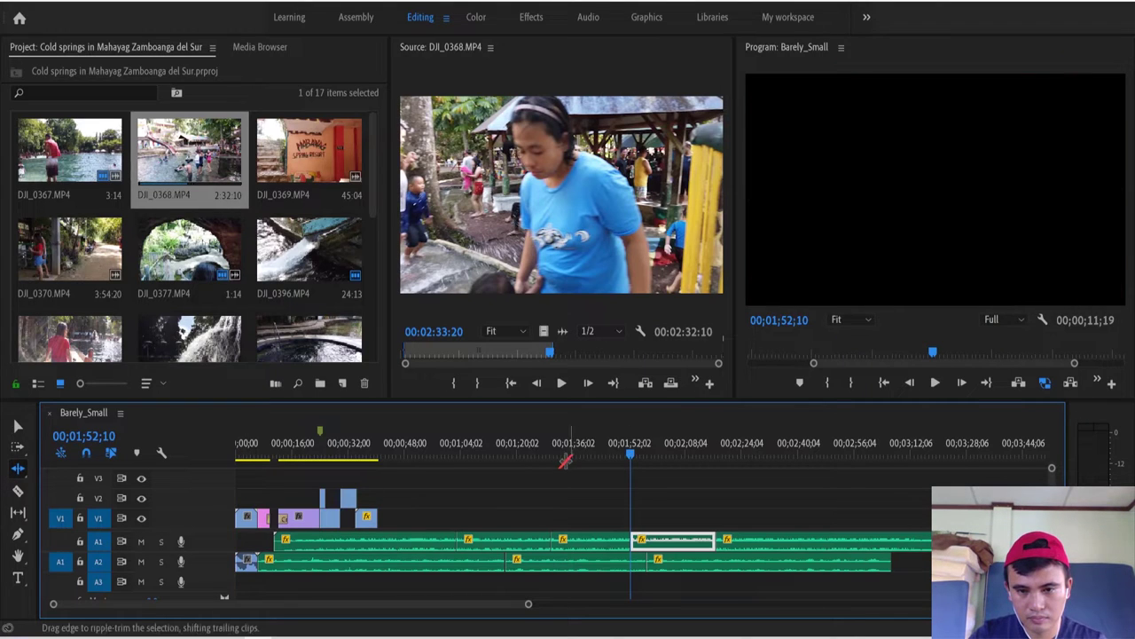
left_click_drag(714, 539, 670, 538)
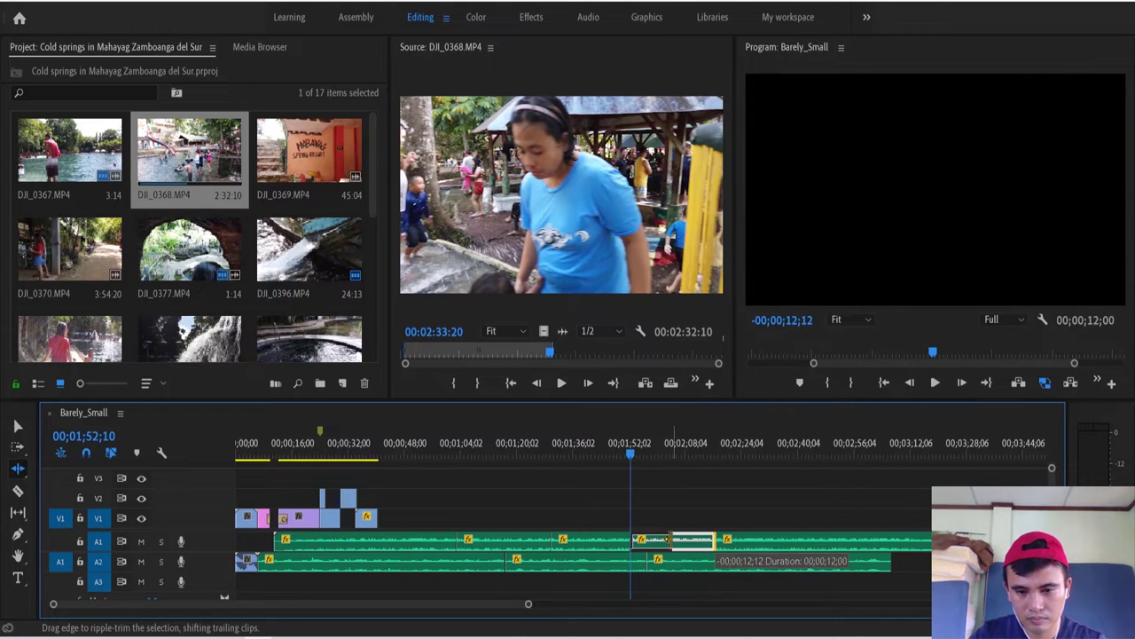
key("ctrl+z")
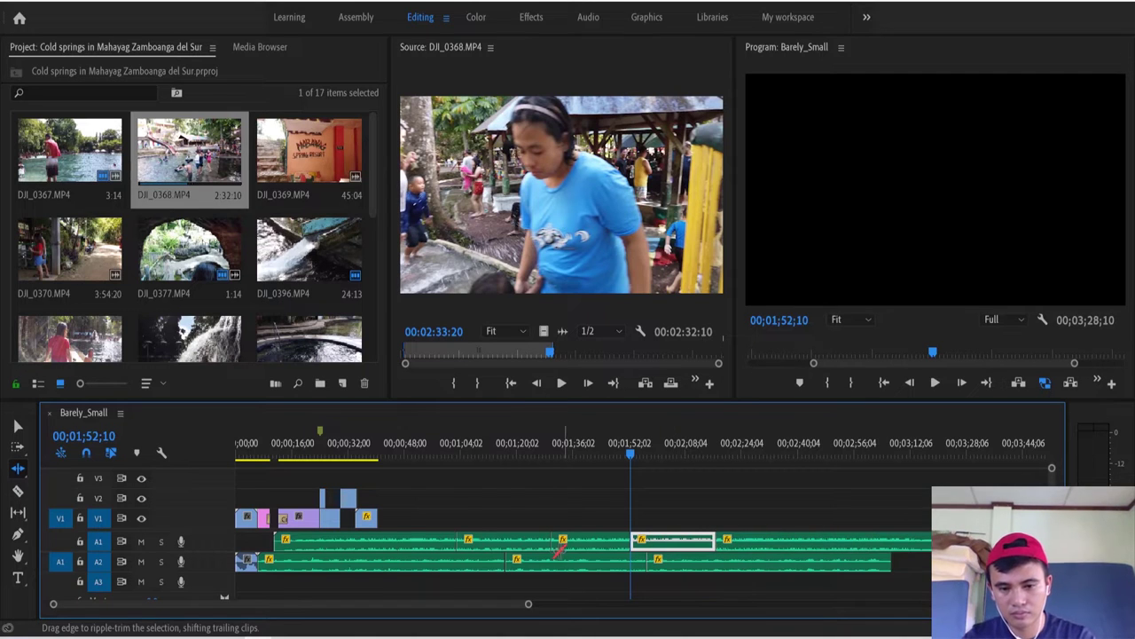
mouse_move(547, 539)
left_mouse_down()
mouse_move(593, 510)
mouse_move(621, 538)
mouse_move(609, 540)
mouse_move(626, 470)
mouse_move(597, 460)
left_mouse_up()
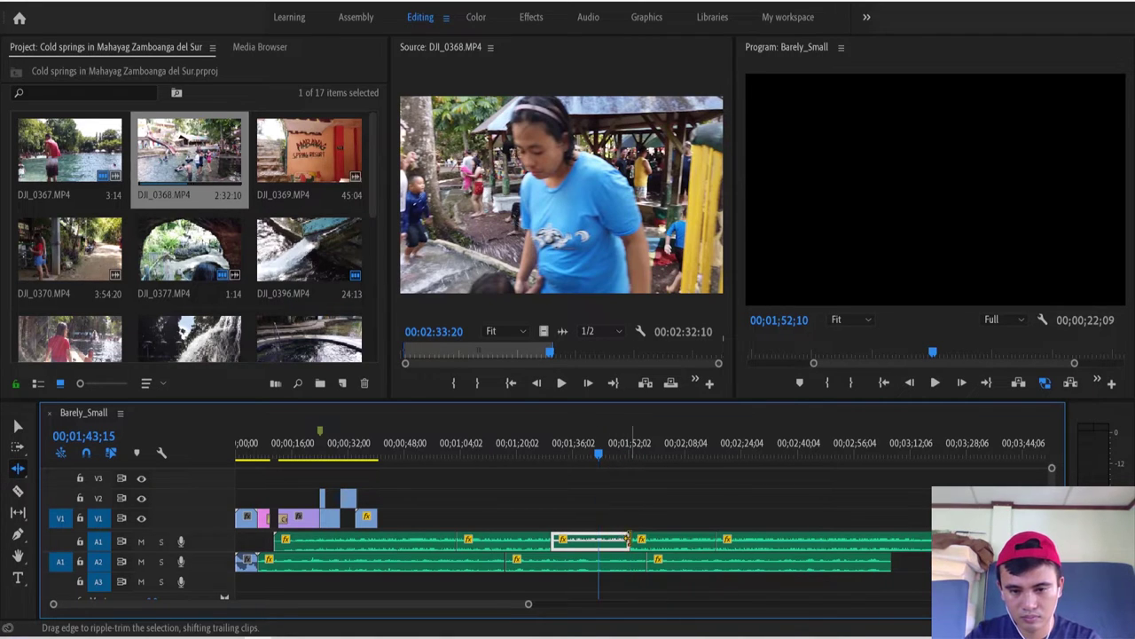
left_click(690, 541)
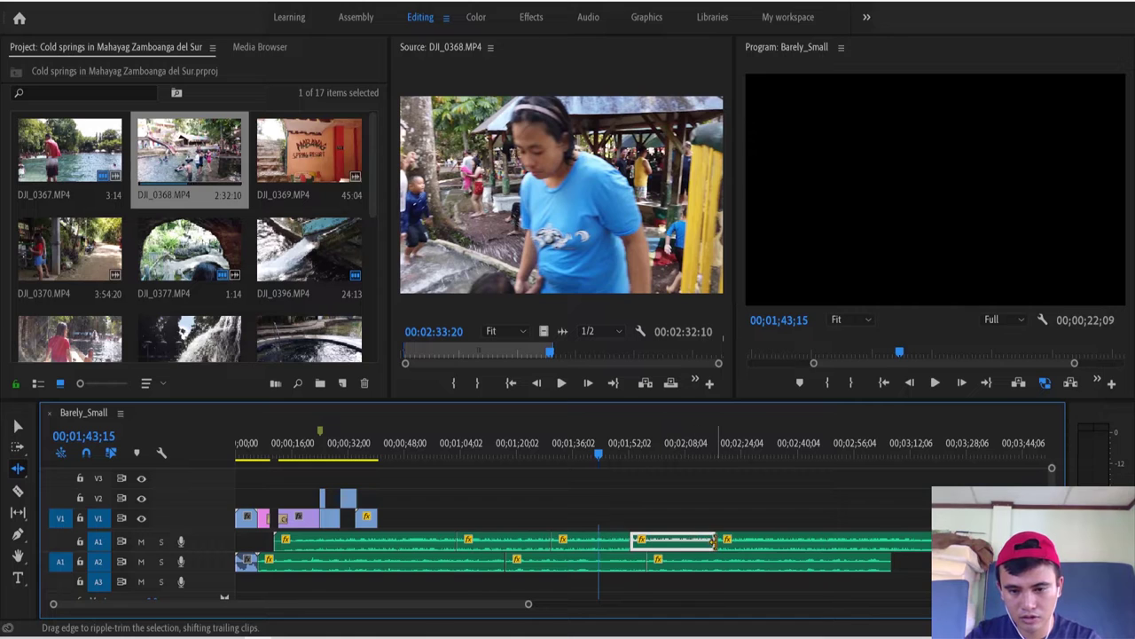
mouse_move(715, 541)
left_mouse_down()
mouse_move(687, 541)
mouse_move(710, 540)
left_mouse_up()
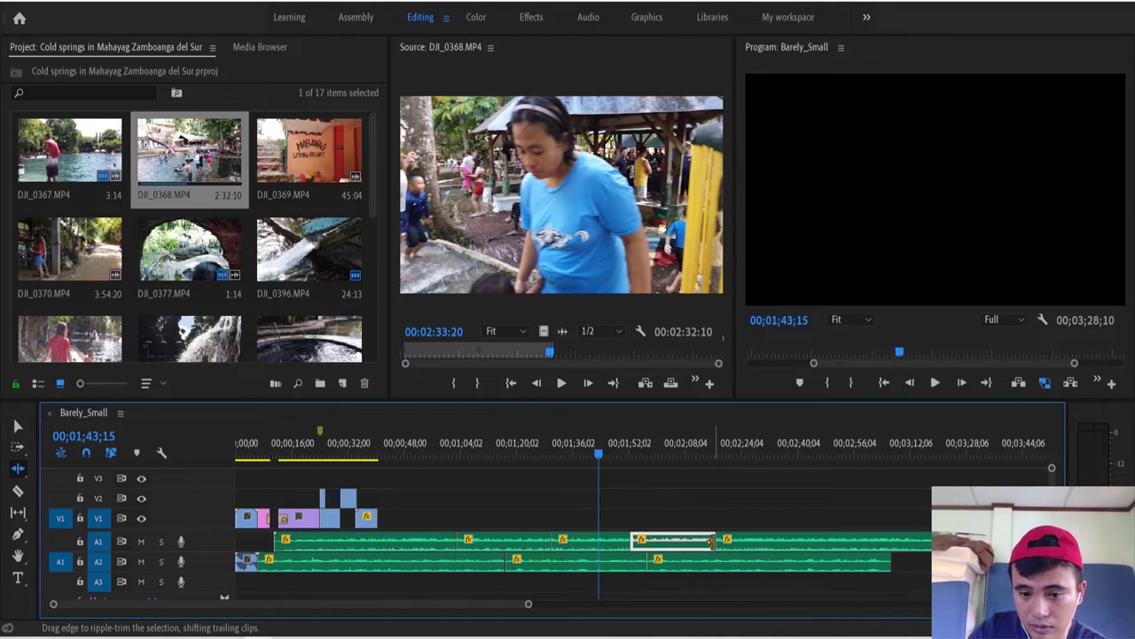
key("v")
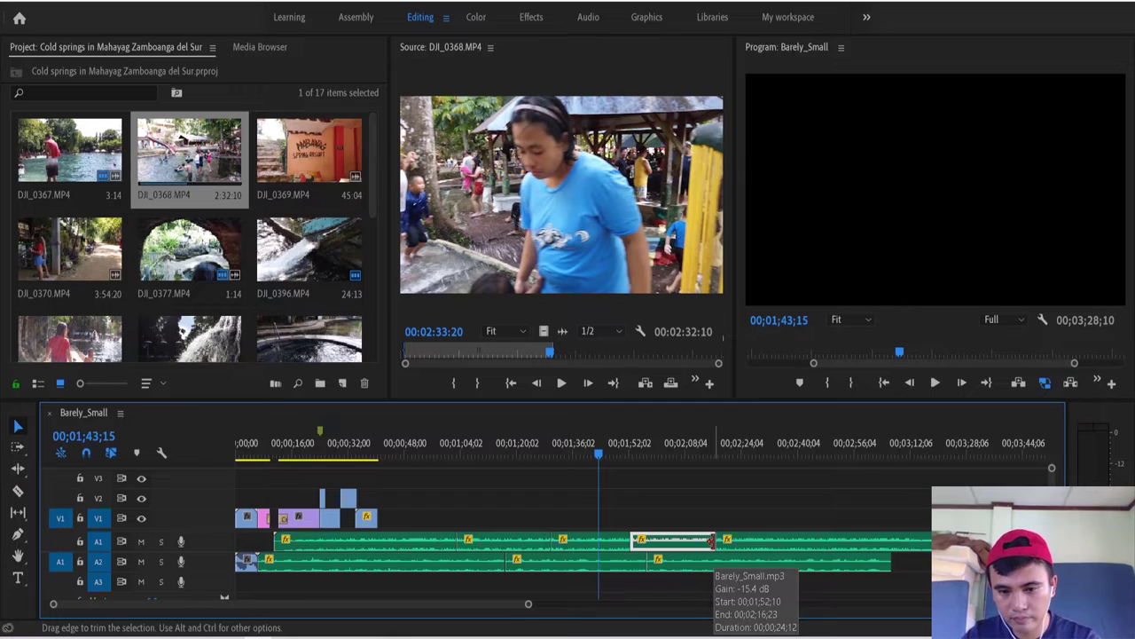
left_click_drag(712, 540, 688, 540)
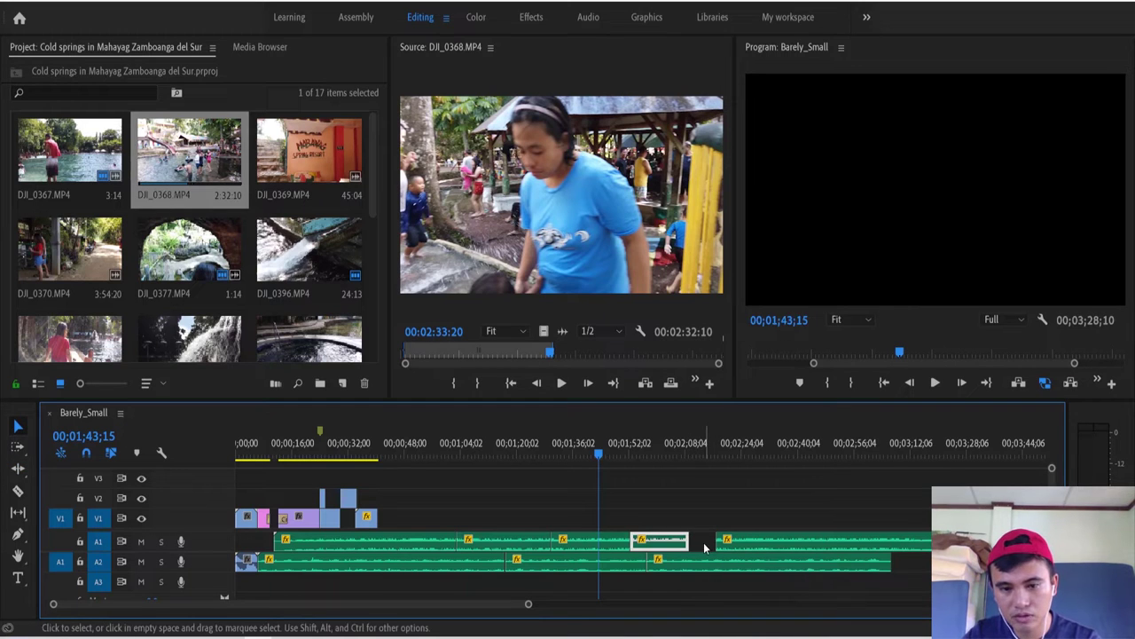
left_click(705, 545)
right_click(704, 545)
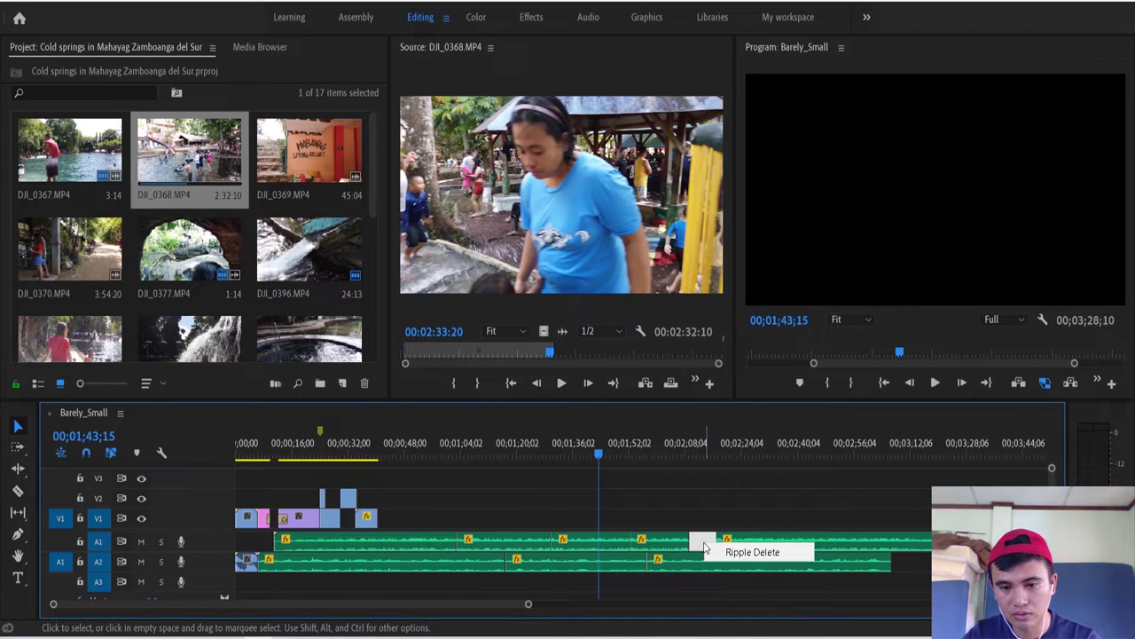
left_click(752, 552)
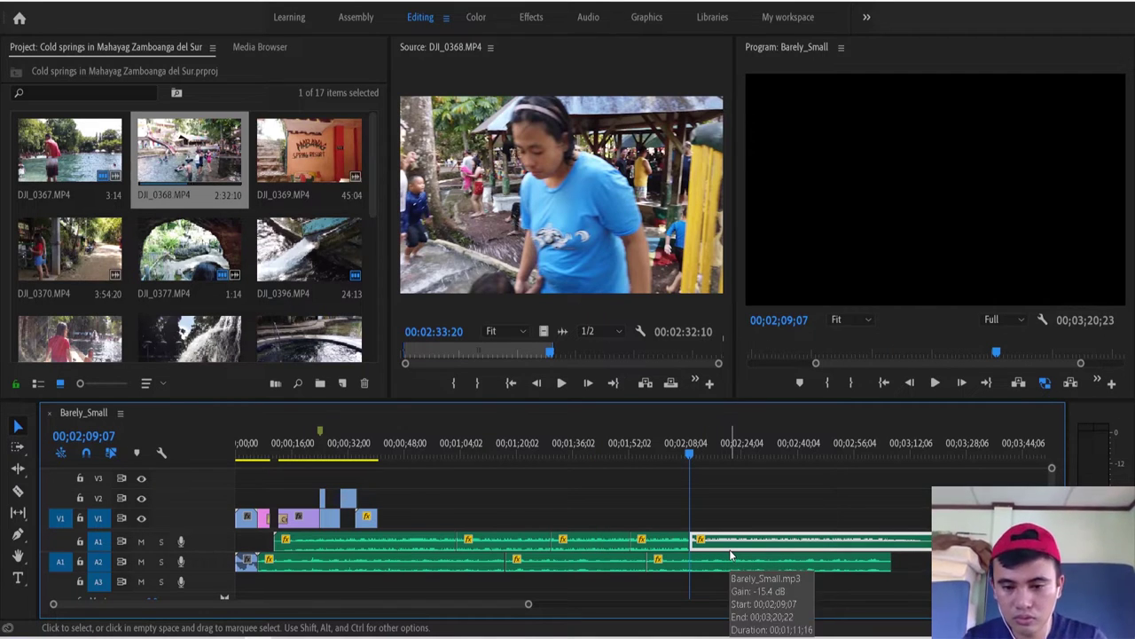
key("ctrl+z")
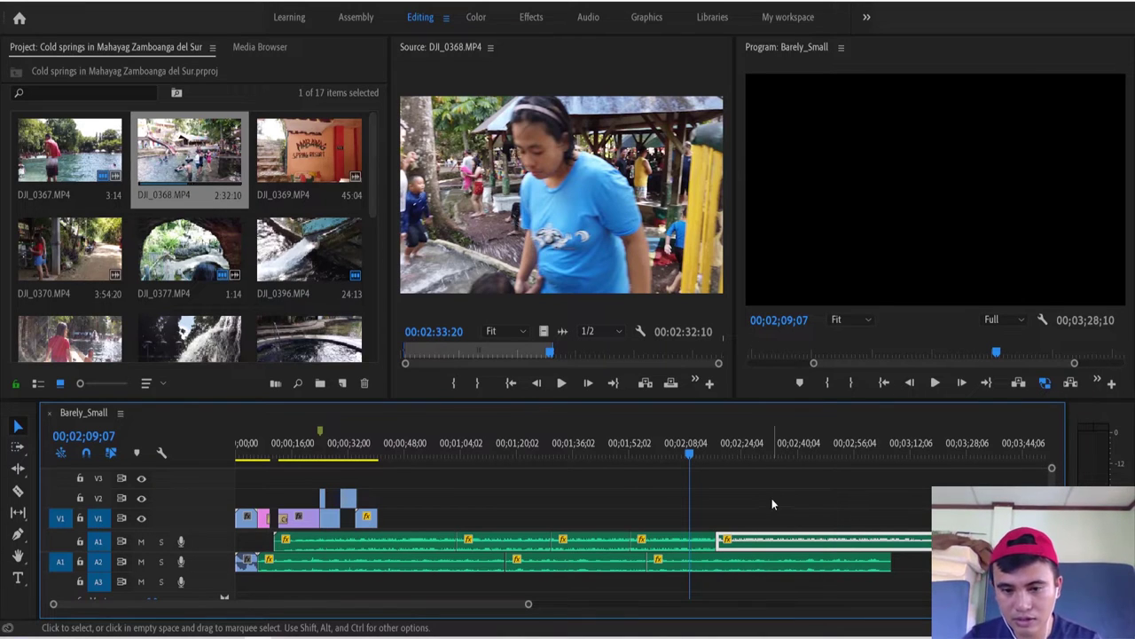
key("b")
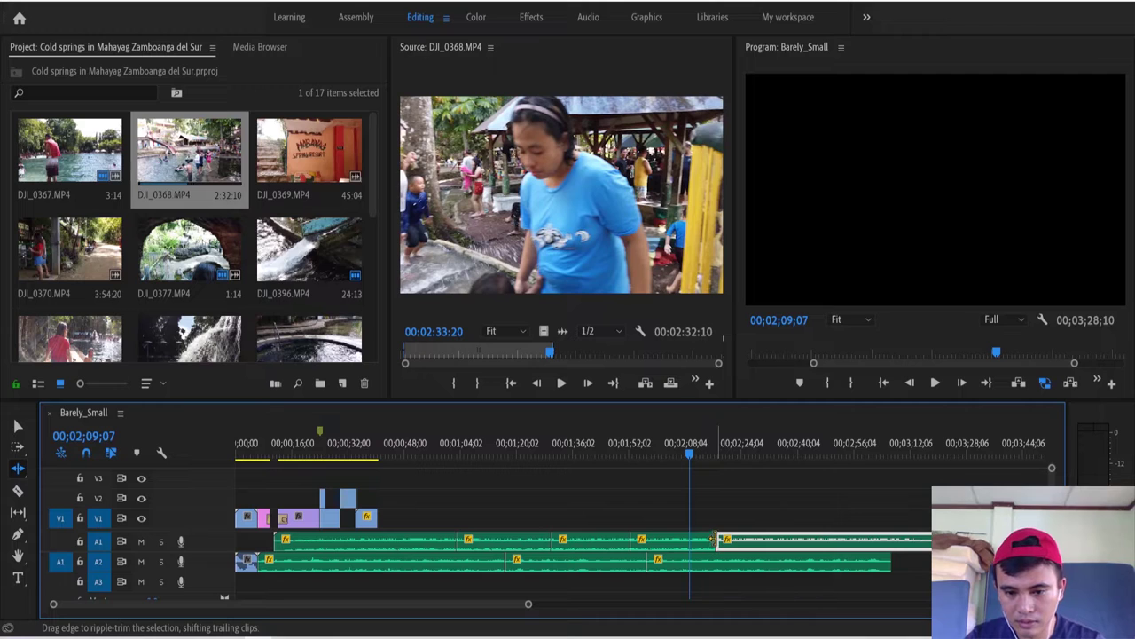
left_click(712, 539)
left_click_drag(713, 539, 688, 539)
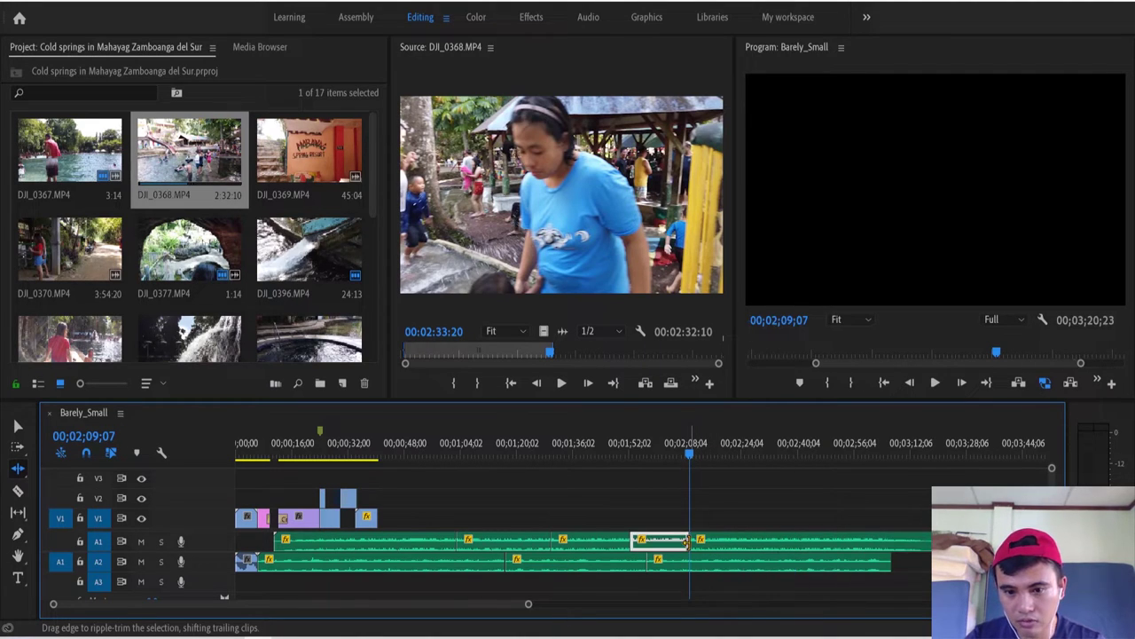
key("ctrl+z")
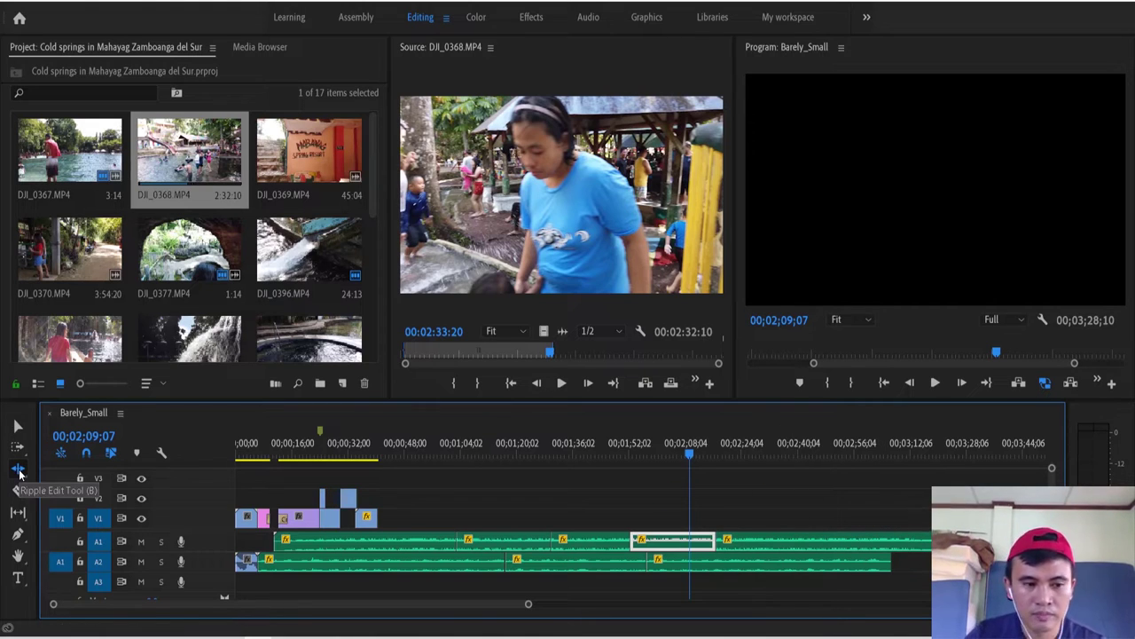
Drag the short V1 clip with the Slip tool (Y) to shift its in and out points
left_click(17, 555)
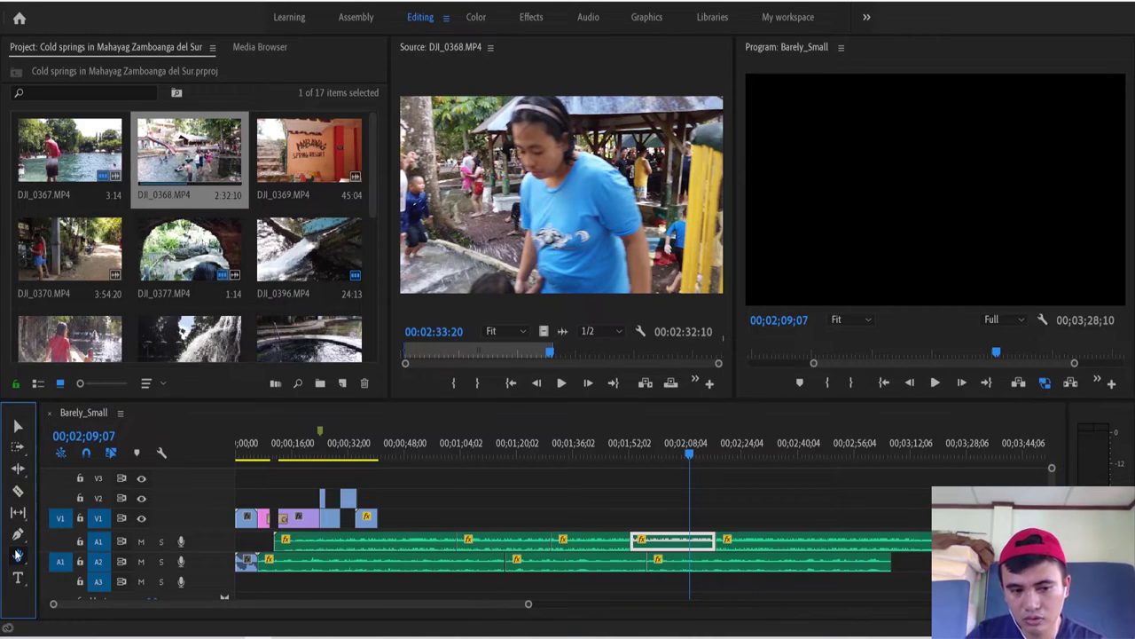
left_click(562, 494)
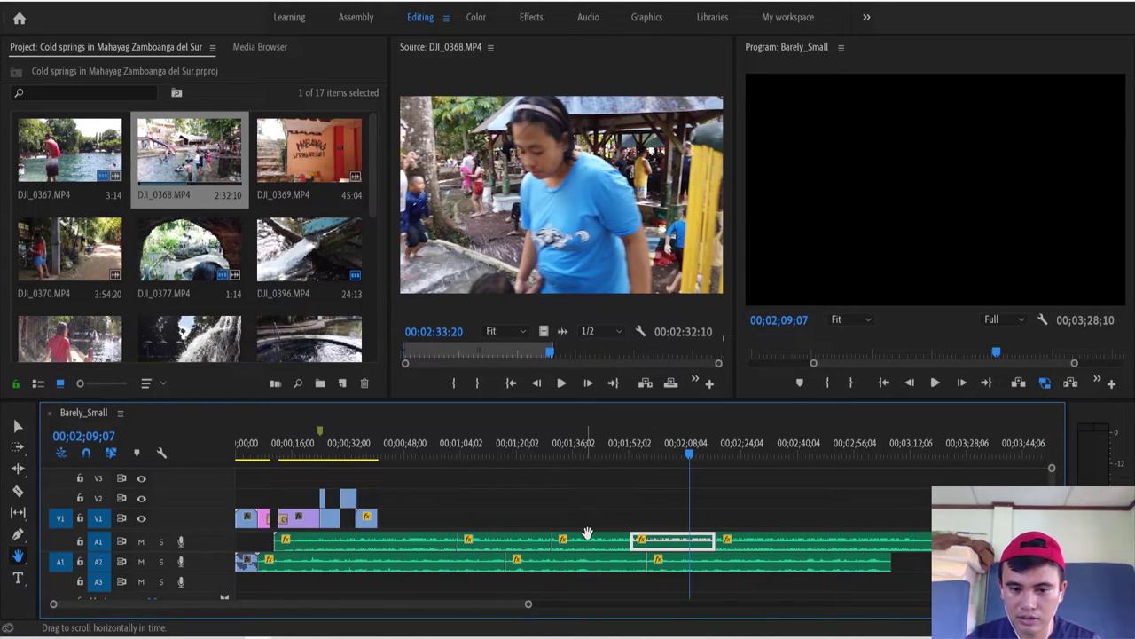
left_click_drag(785, 506, 725, 509)
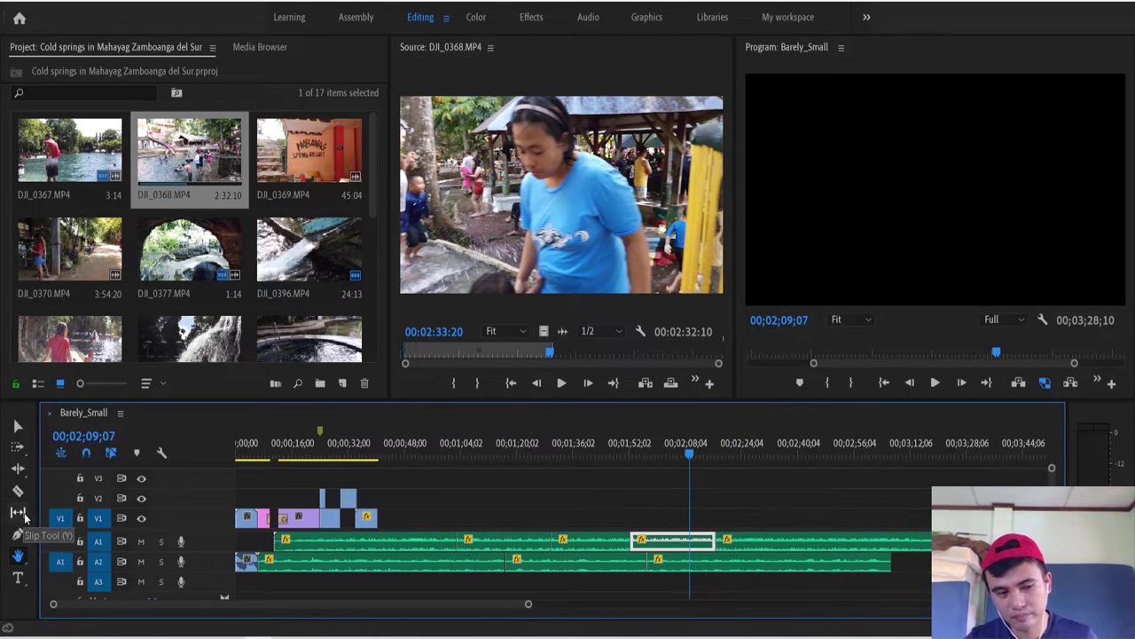
left_click(19, 514)
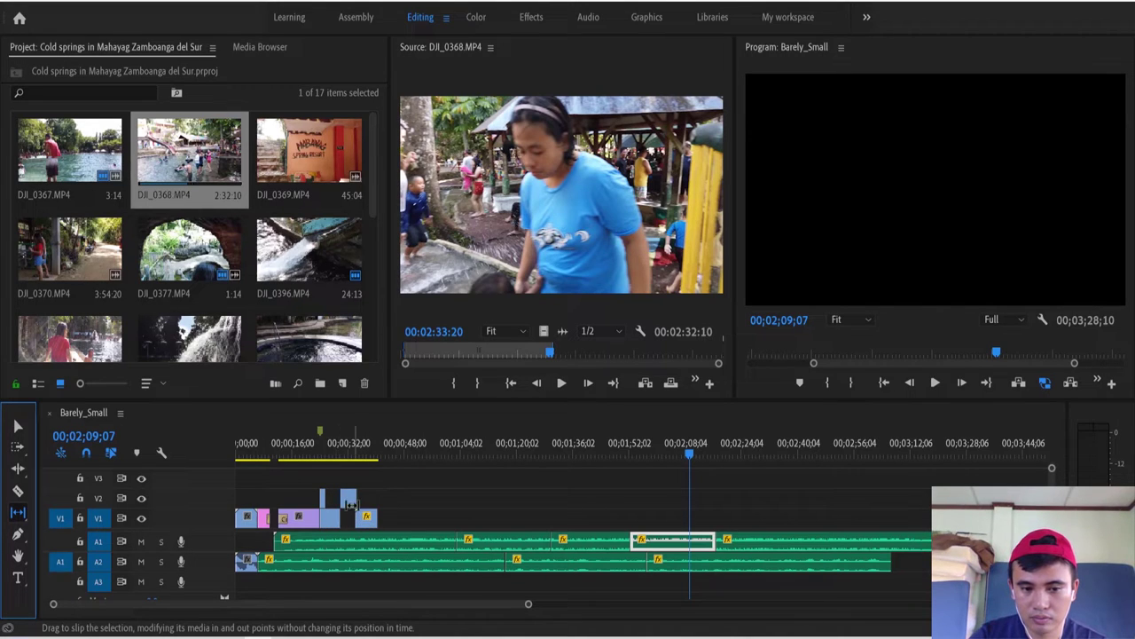
left_click(347, 496)
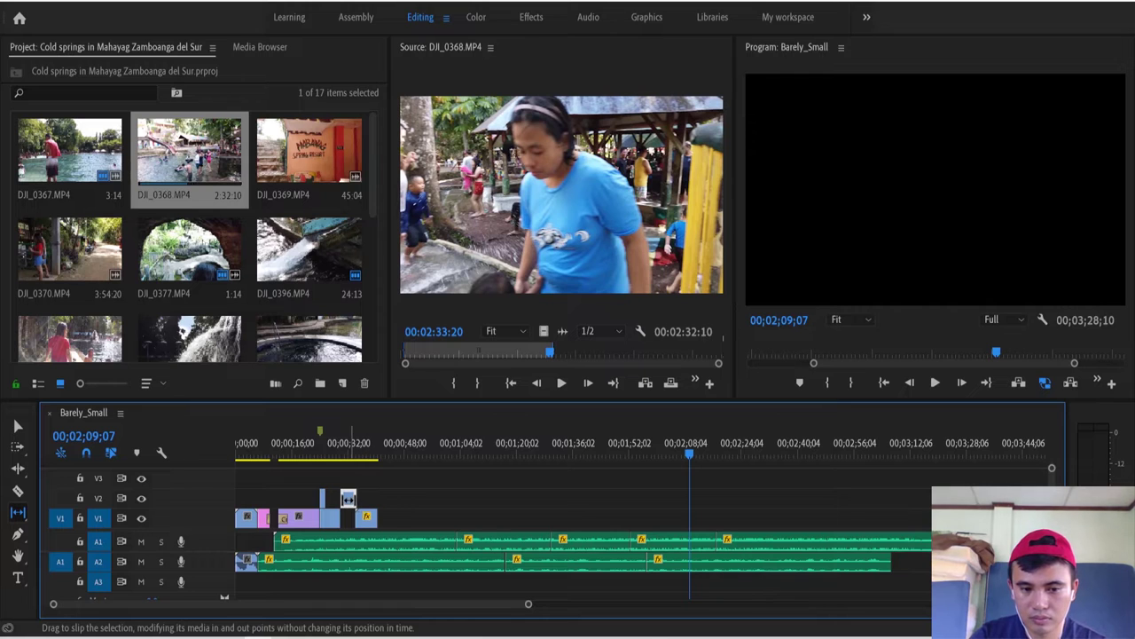
left_click_drag(366, 518, 364, 519)
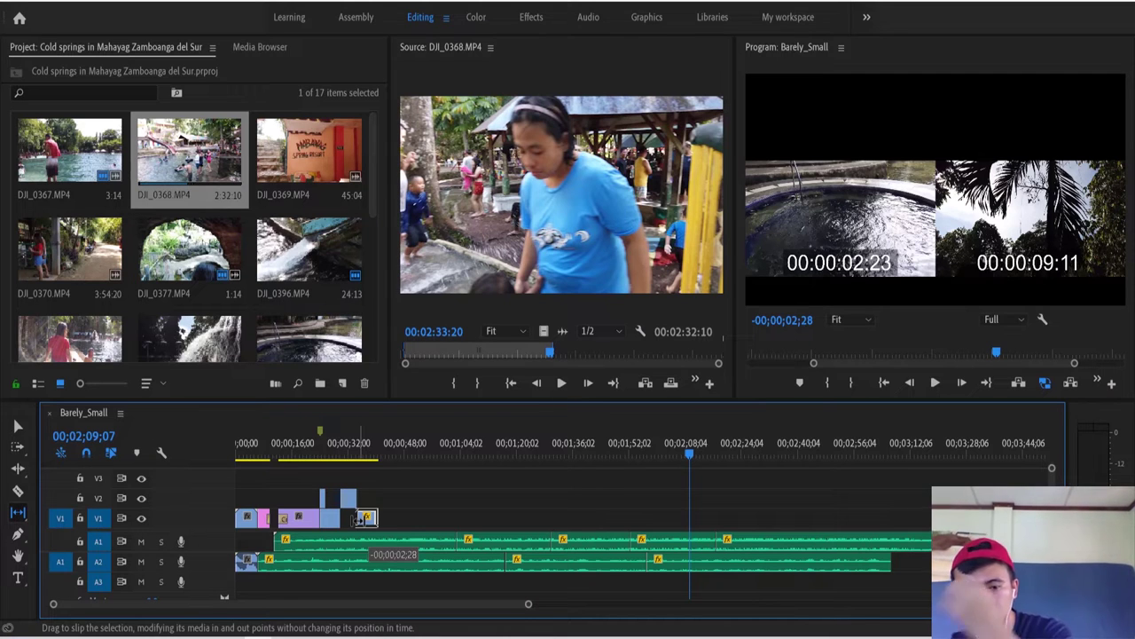
mouse_move(361, 519)
left_mouse_down()
mouse_move(374, 520)
mouse_move(364, 517)
left_mouse_up()
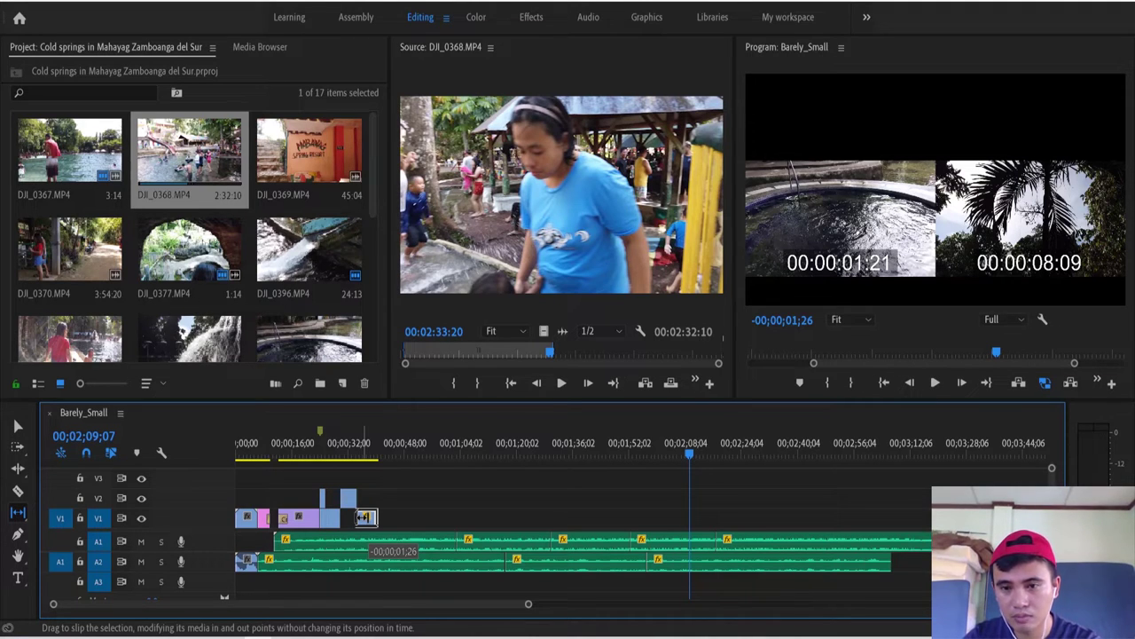
left_click_drag(365, 517, 366, 517)
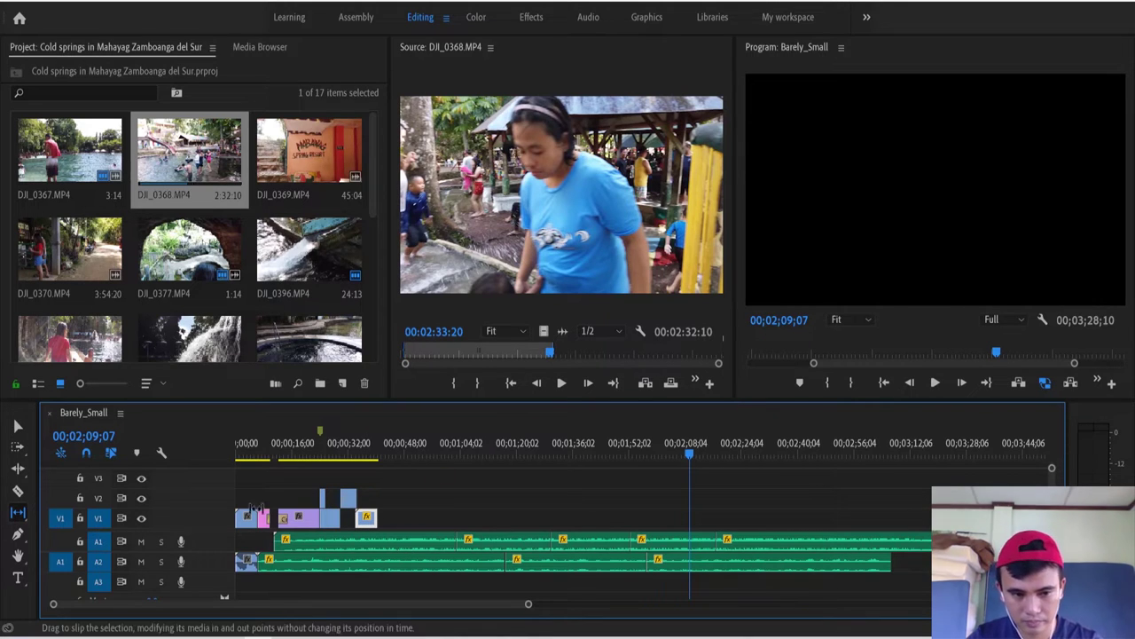
Type a person's name as a title in the Program monitor, then undo it and refocus the Timeline
left_click(19, 578)
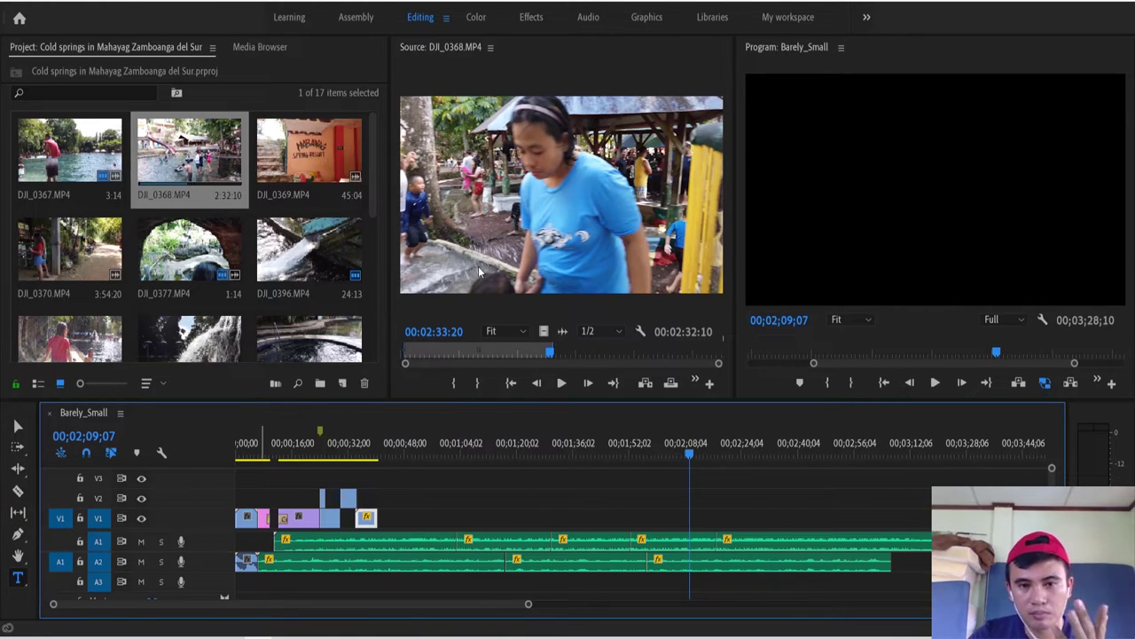
left_click(866, 179)
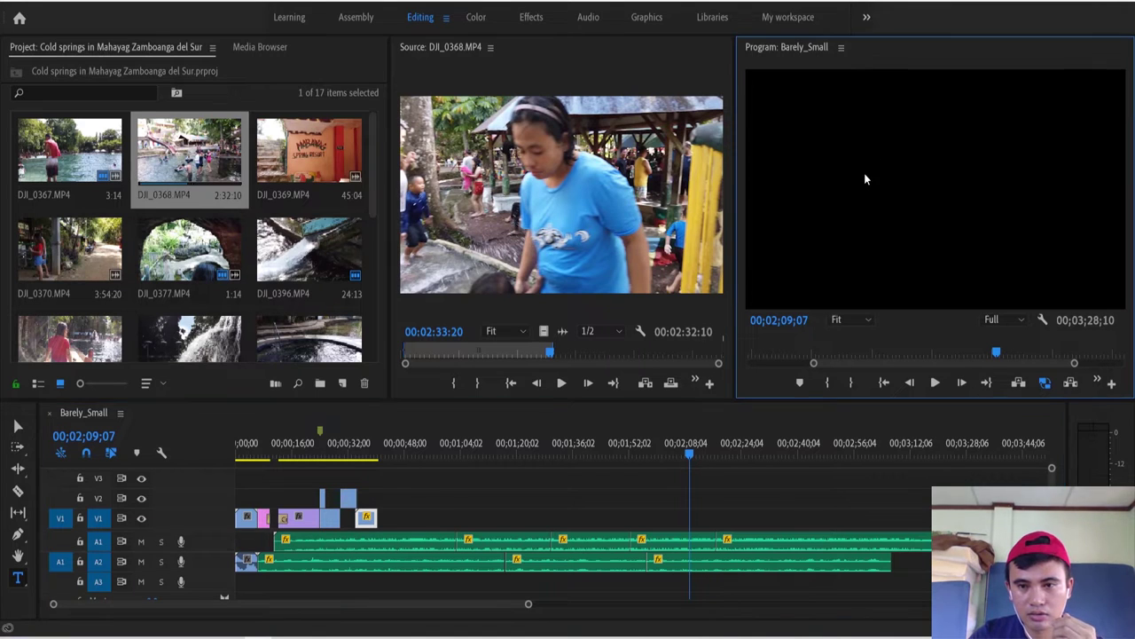
left_click(865, 179)
type("Ch")
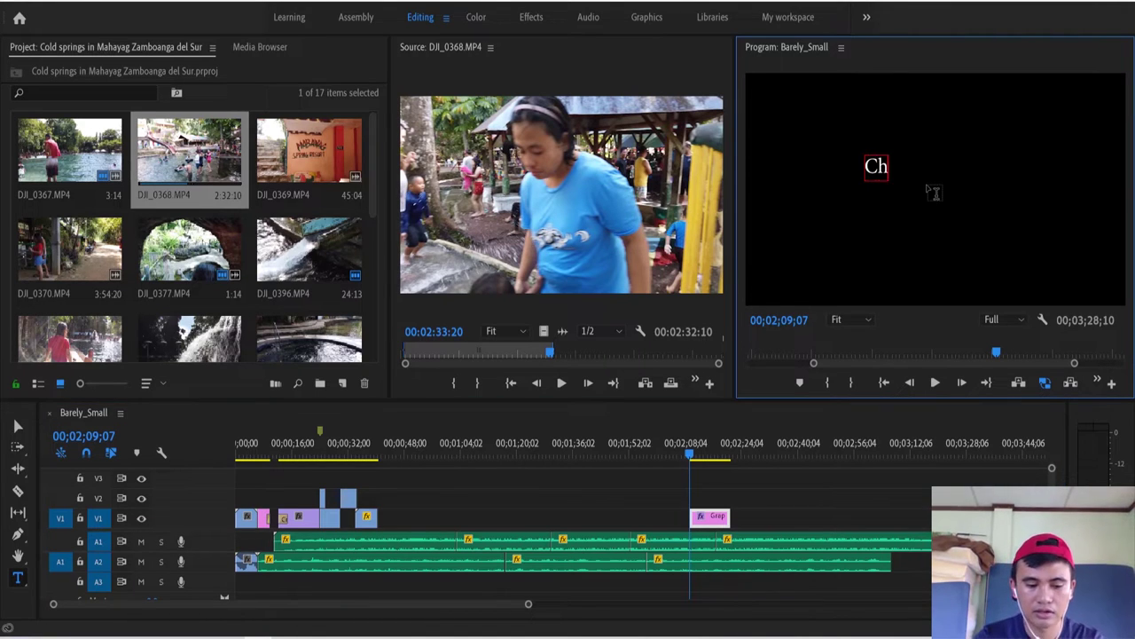
type("ristian Corp")
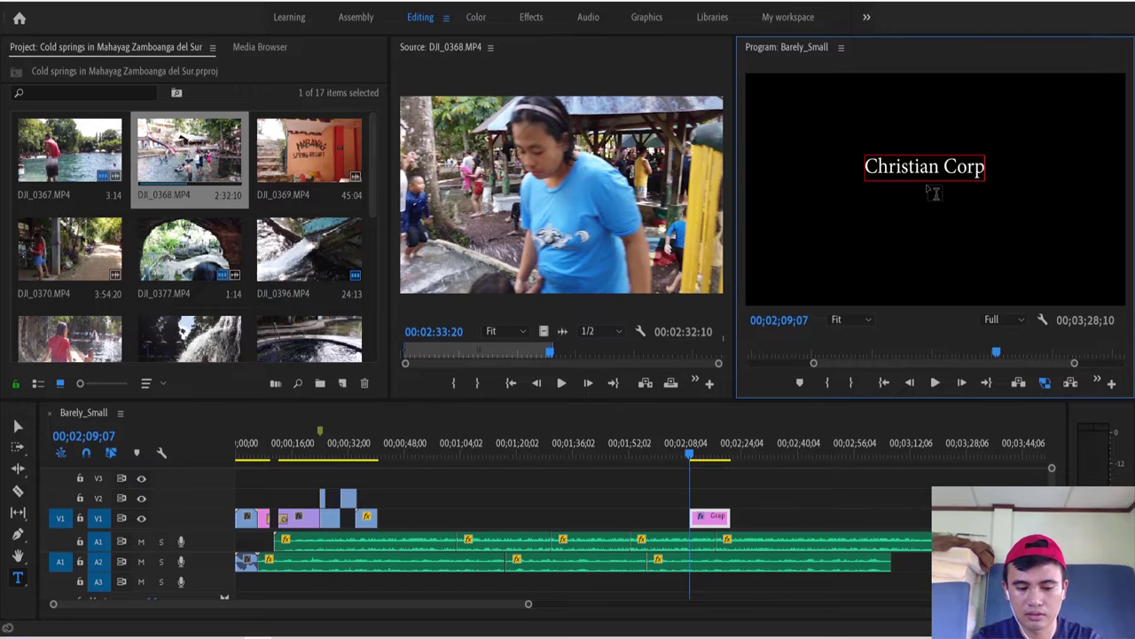
type("uz")
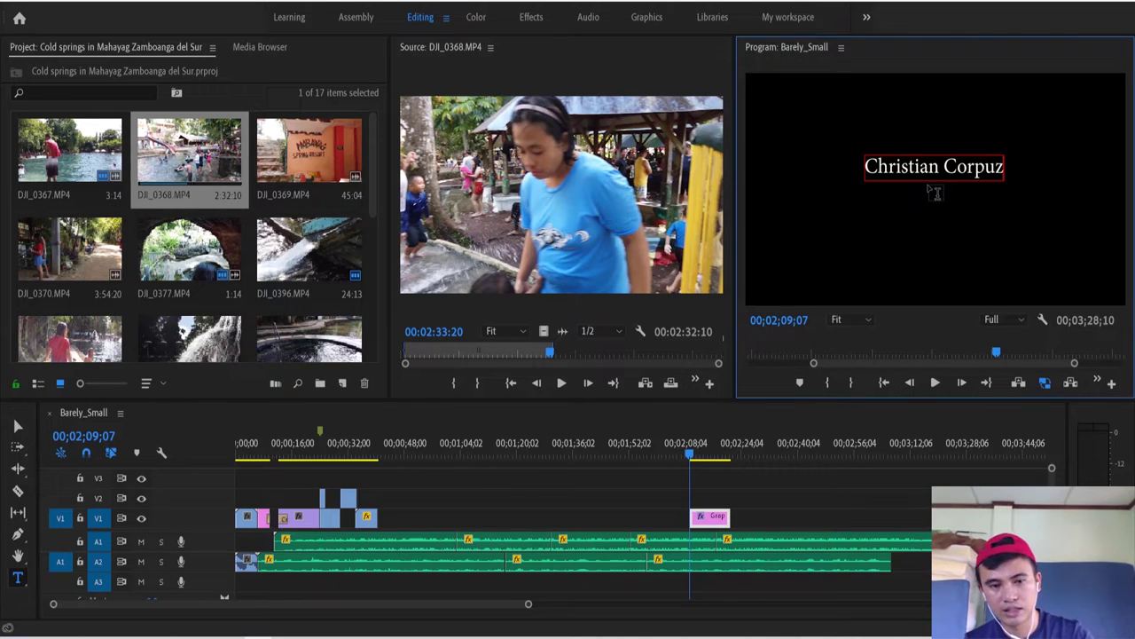
key("ctrl+z")
key("ctrl+z")
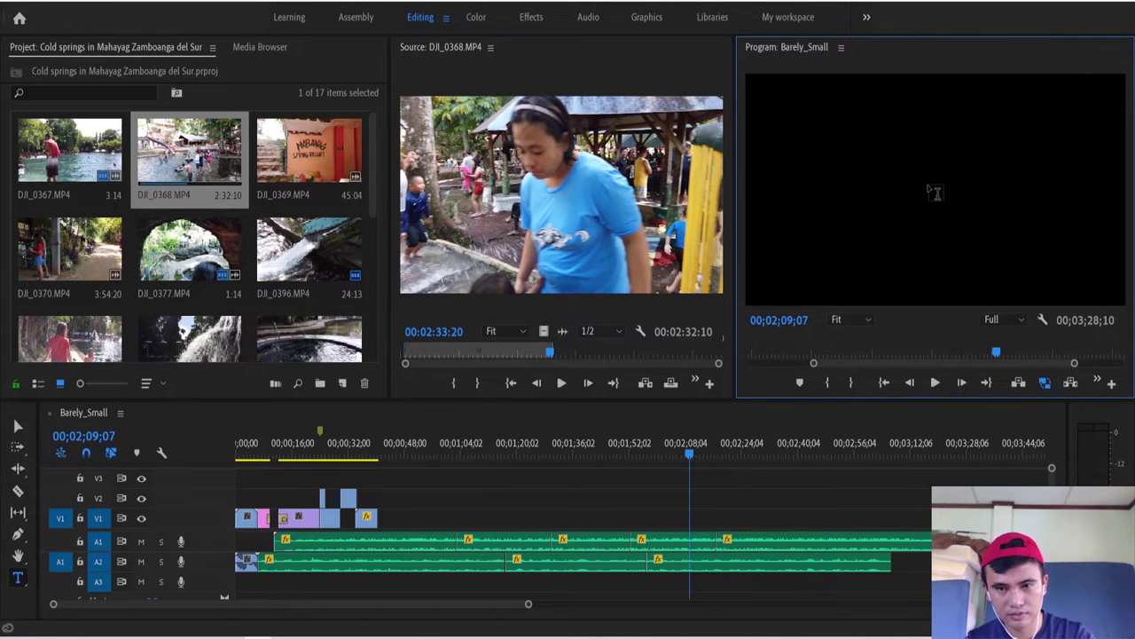
left_click(552, 484)
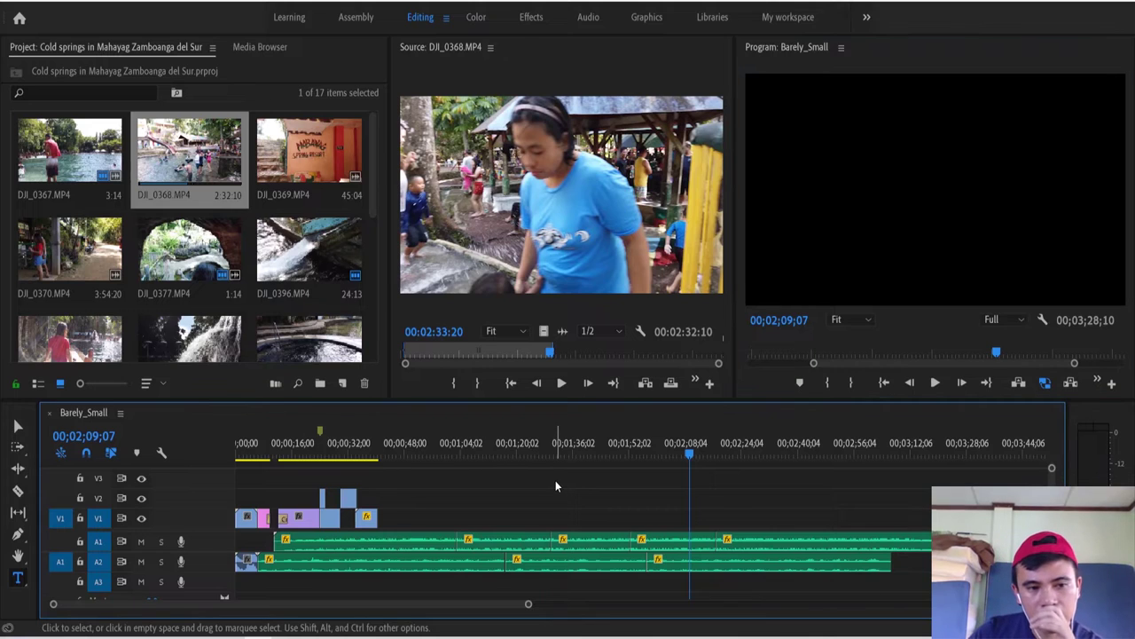
left_click(197, 263)
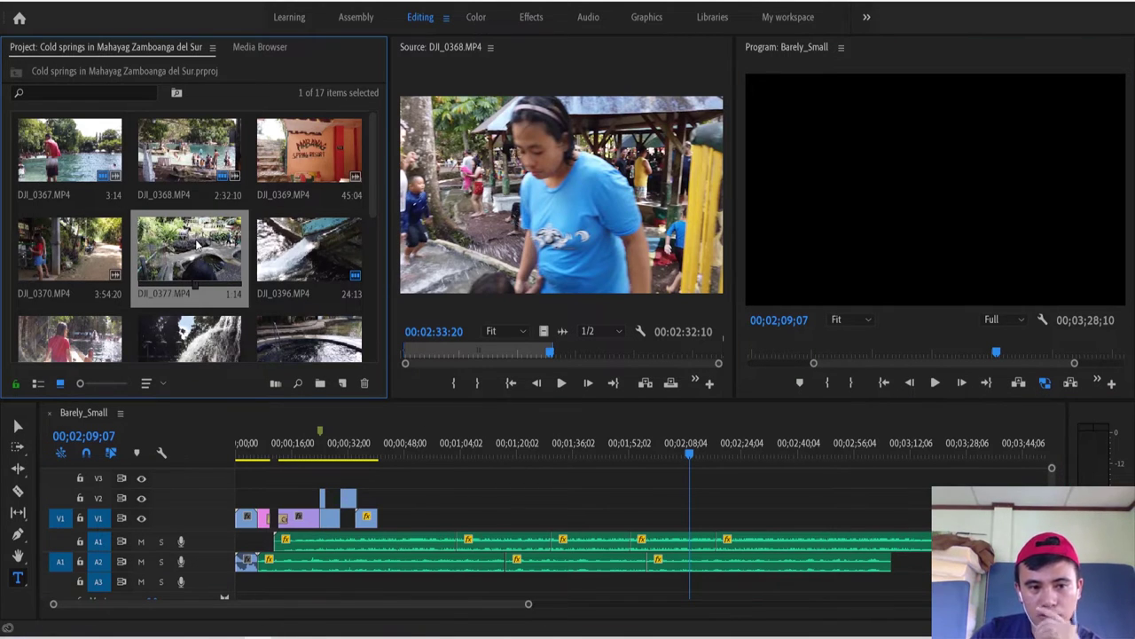
right_click(197, 246)
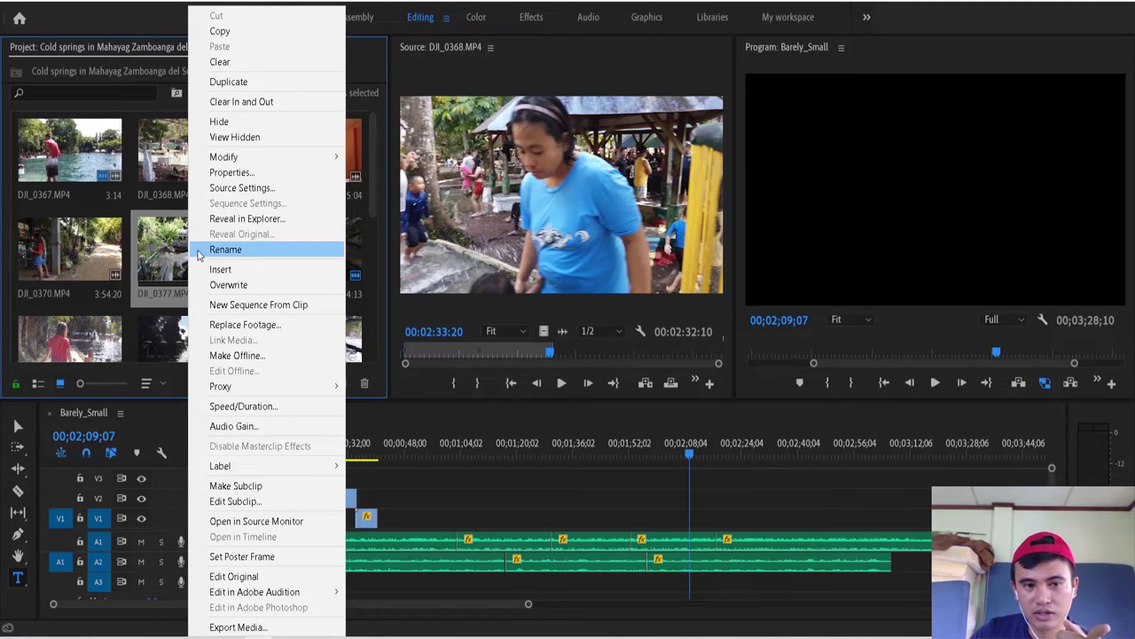
left_click(236, 185)
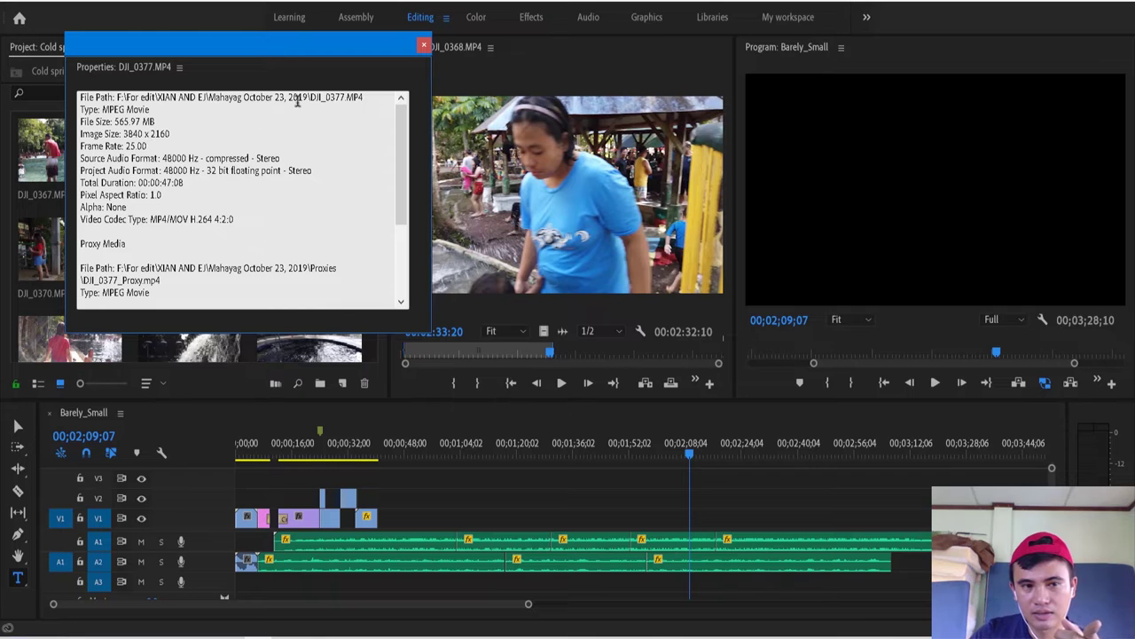
left_click(424, 45)
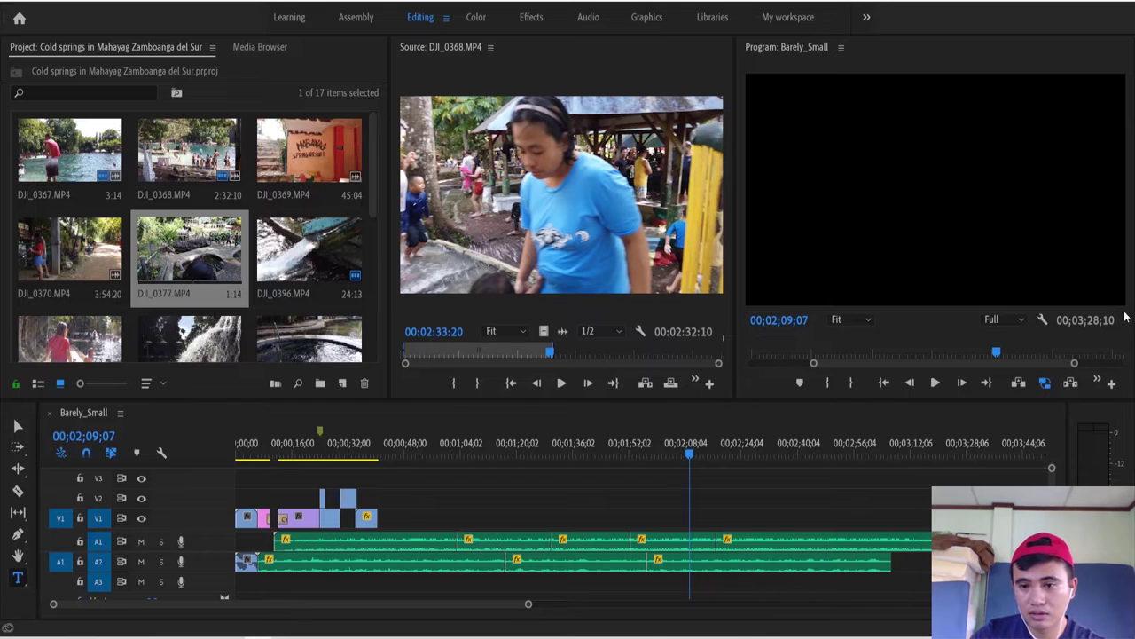
left_click(1045, 383)
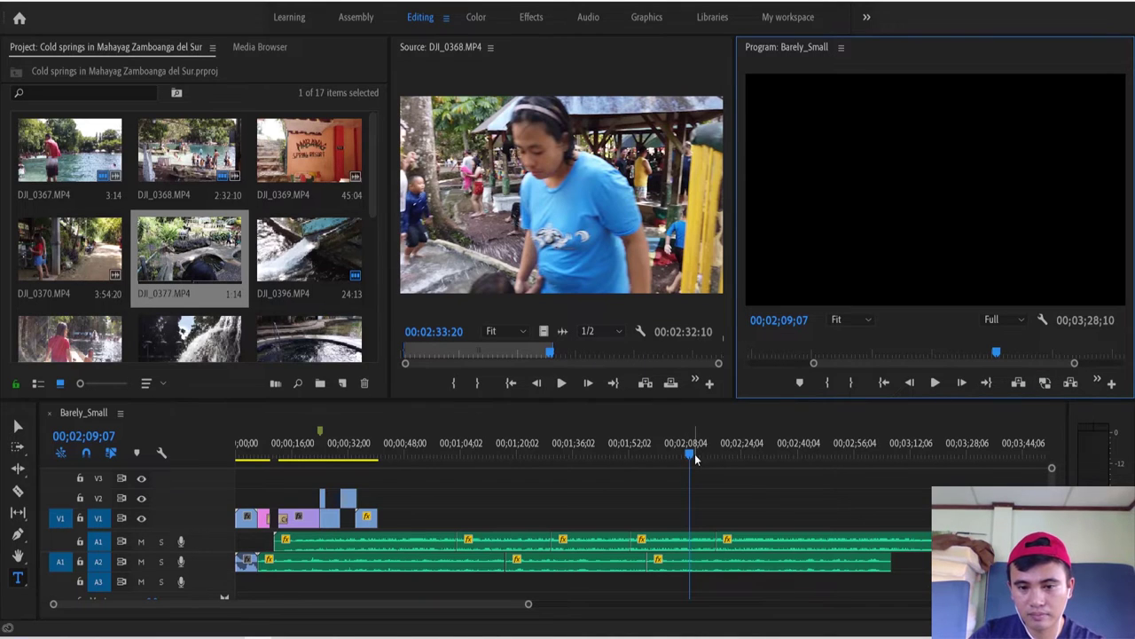
Rewind the sequence, play the opening title, and park on the waterfall clip at 13;07
left_click_drag(694, 458, 231, 503)
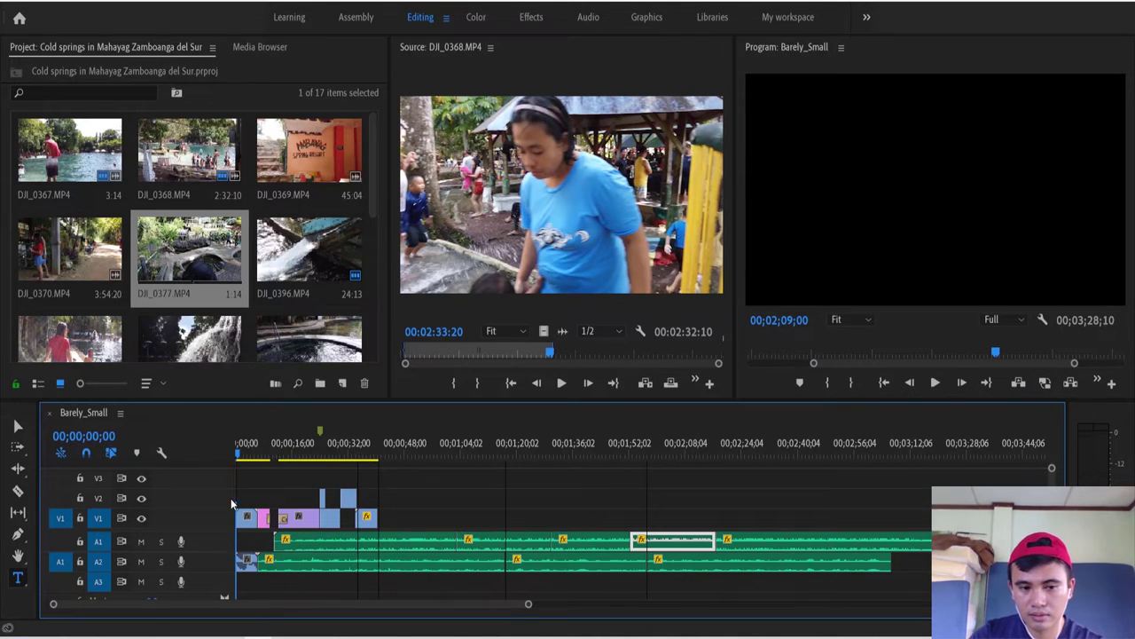
left_click_drag(257, 458, 264, 458)
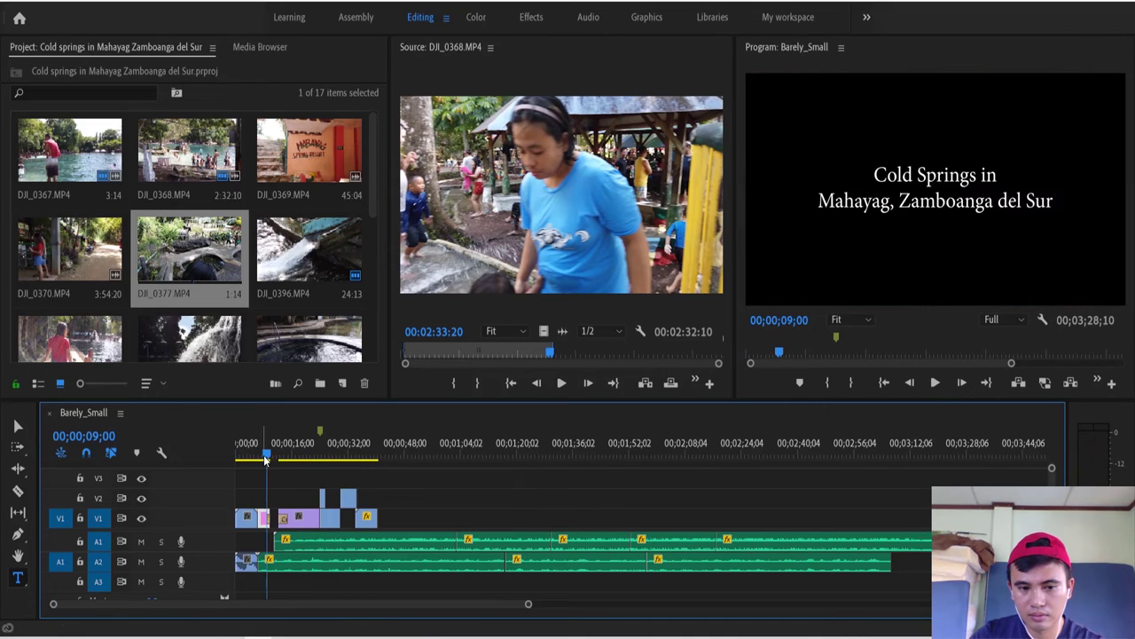
key("space")
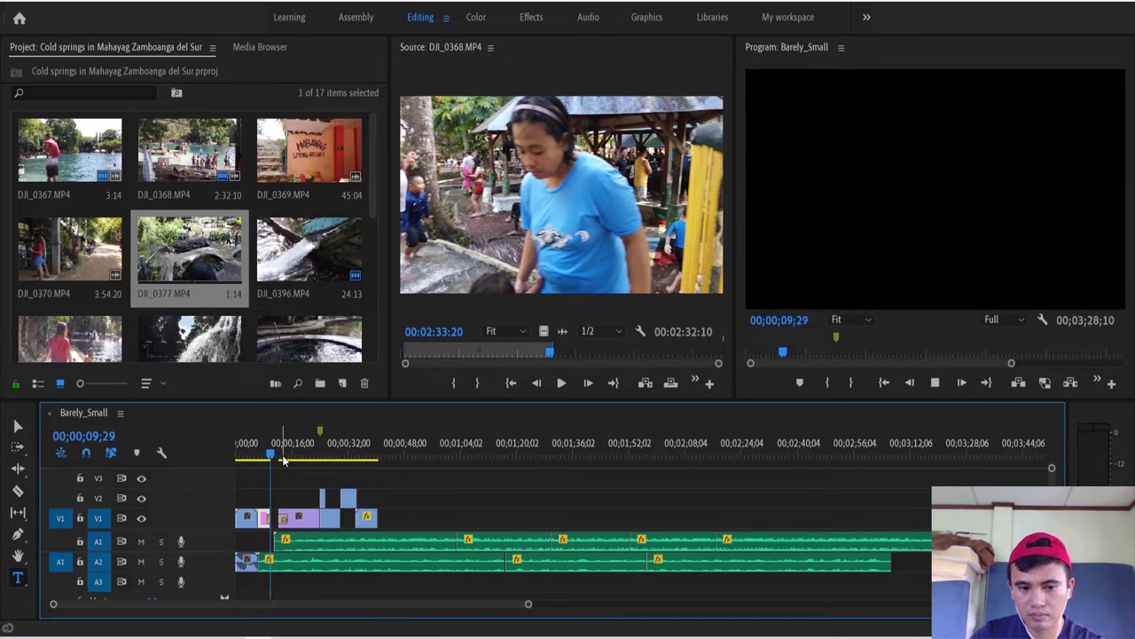
left_click(281, 458)
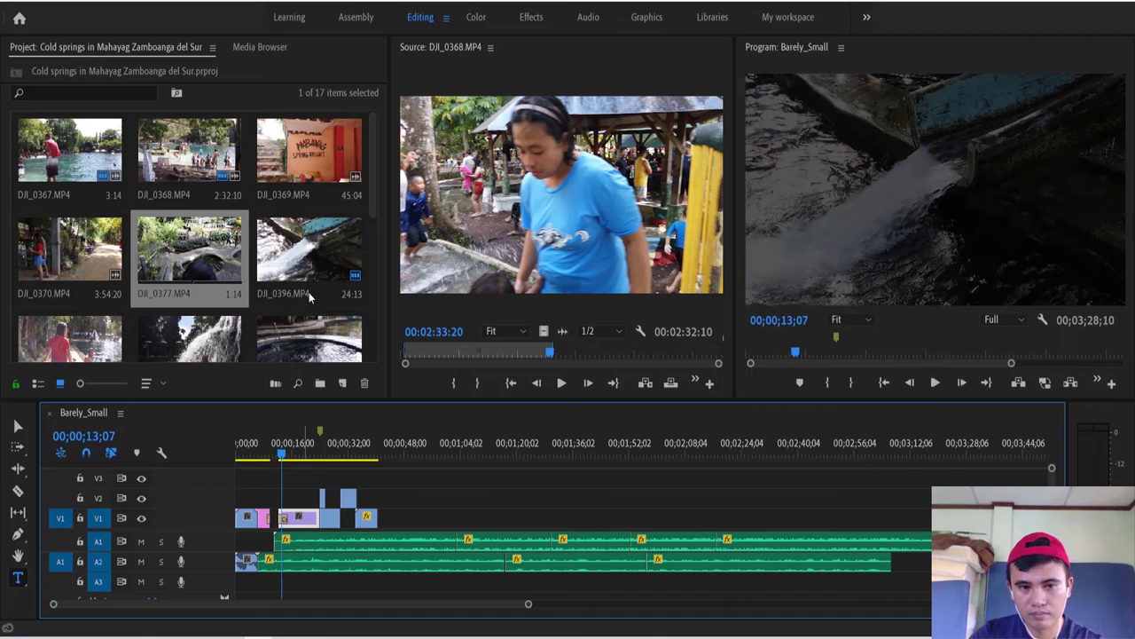
Load DJI_0370 in the Source monitor and play it to 00:00:43:21
double_click(39, 264)
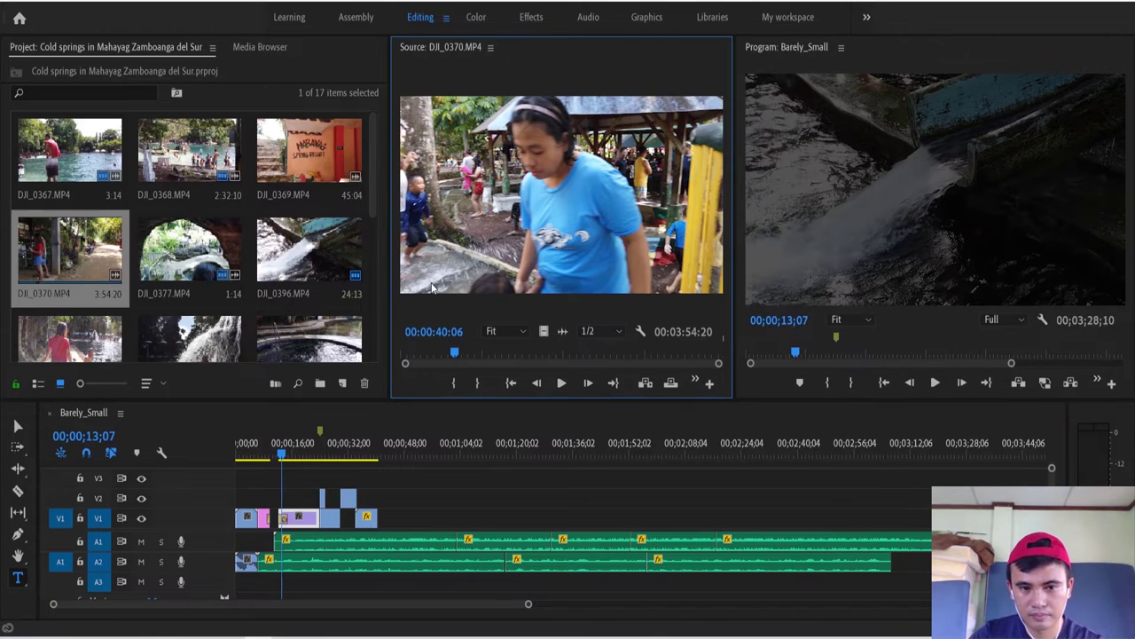
key("space")
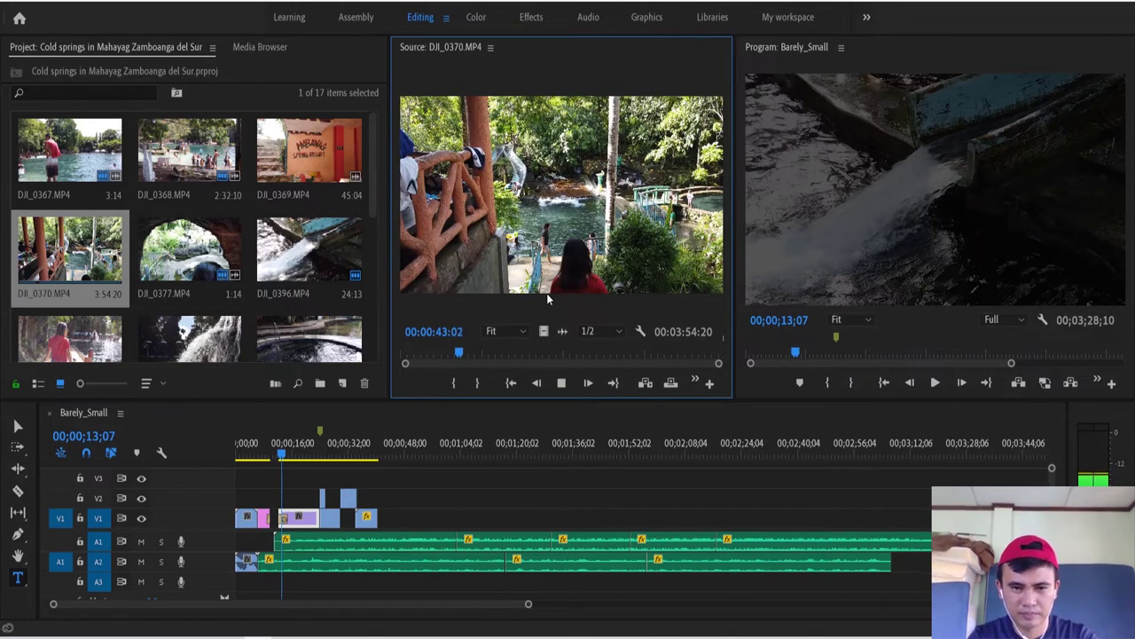
key("space")
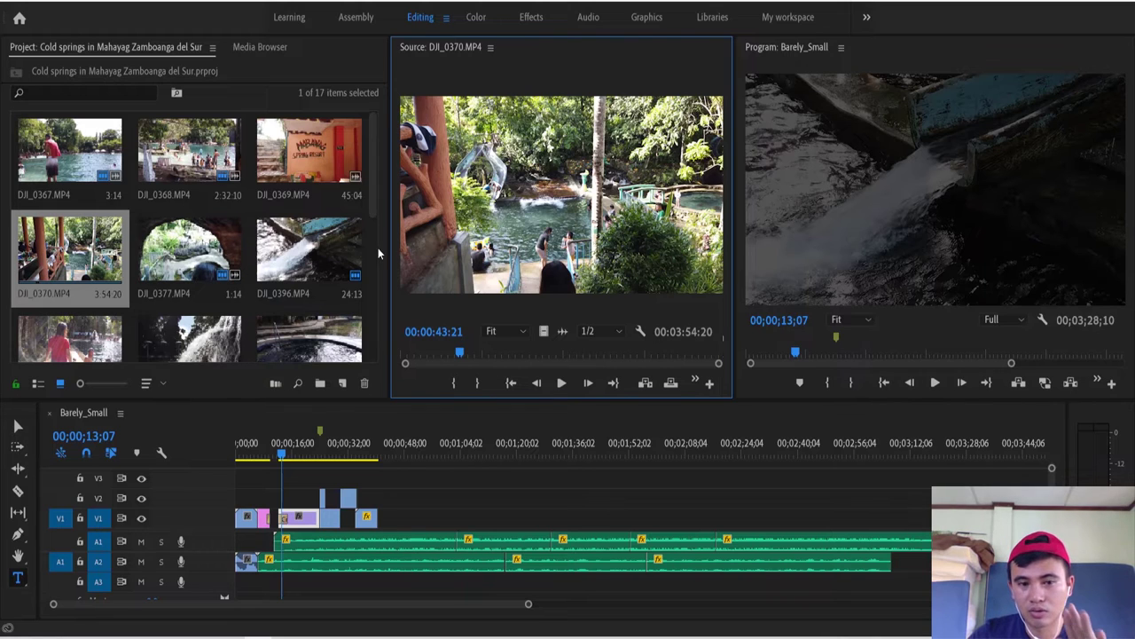
left_click(201, 248)
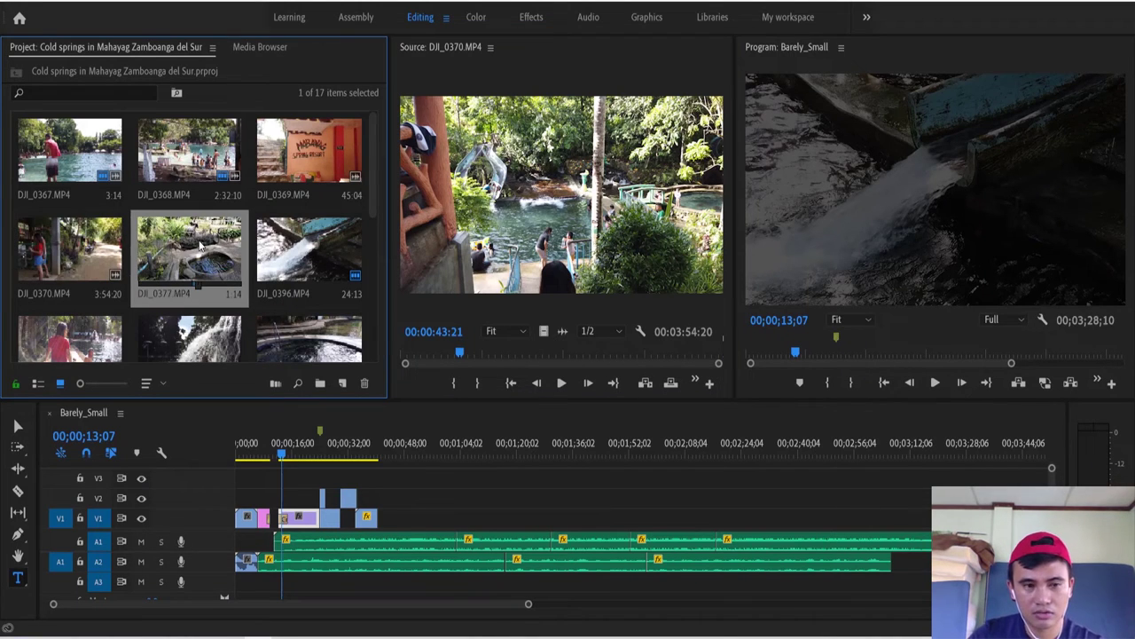
key("ctrl+a")
right_click(192, 230)
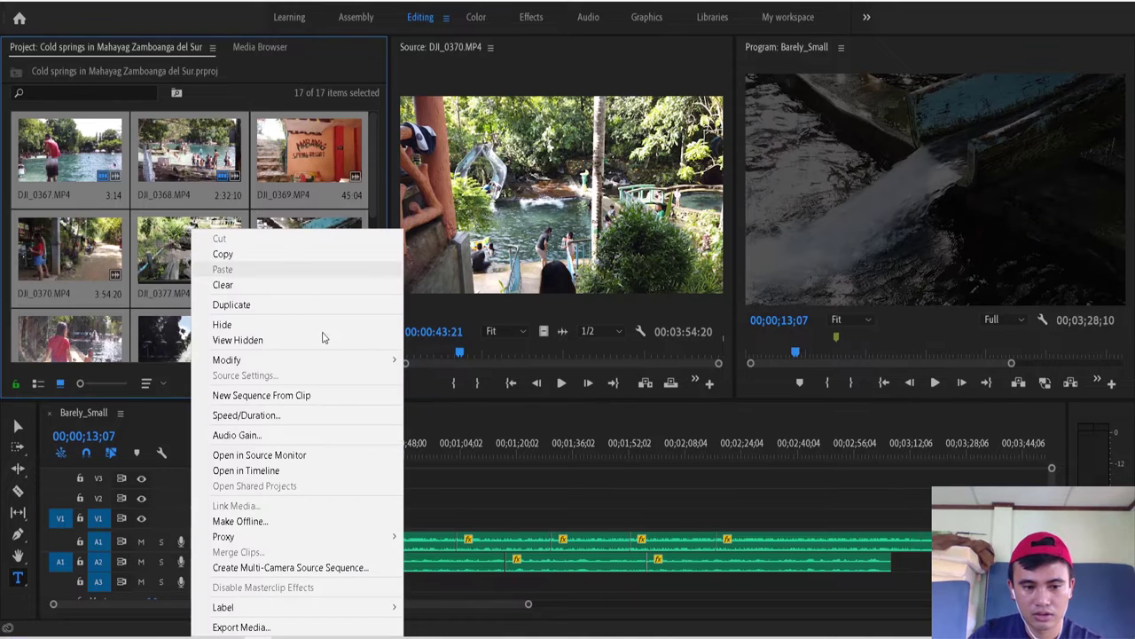
mouse_move(367, 536)
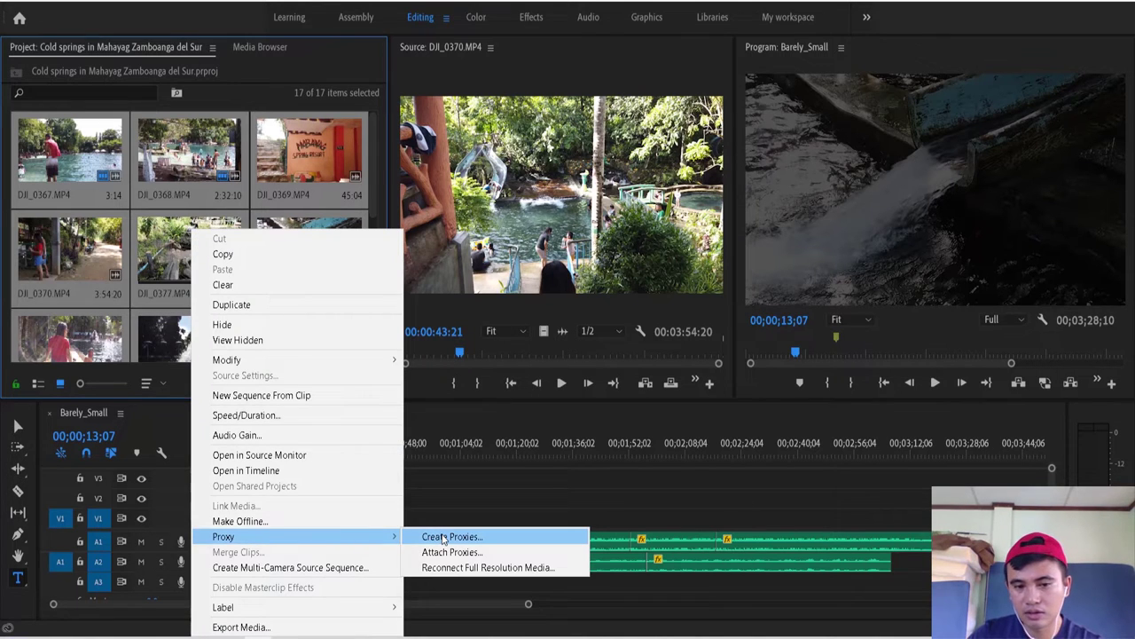
left_click(444, 538)
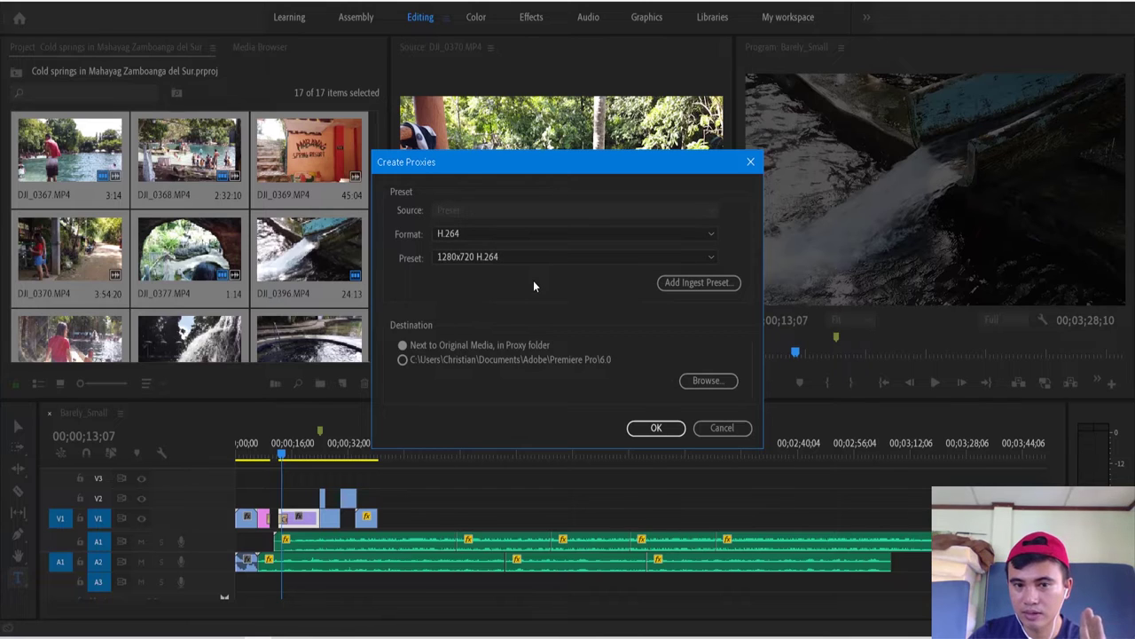
left_click(729, 425)
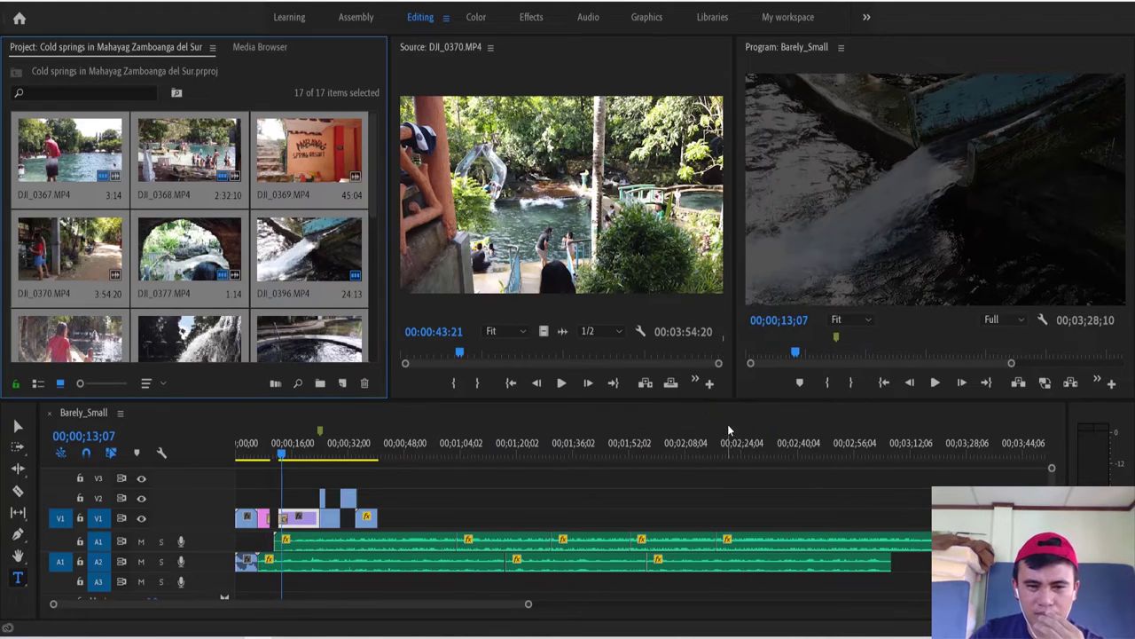
left_click(532, 79)
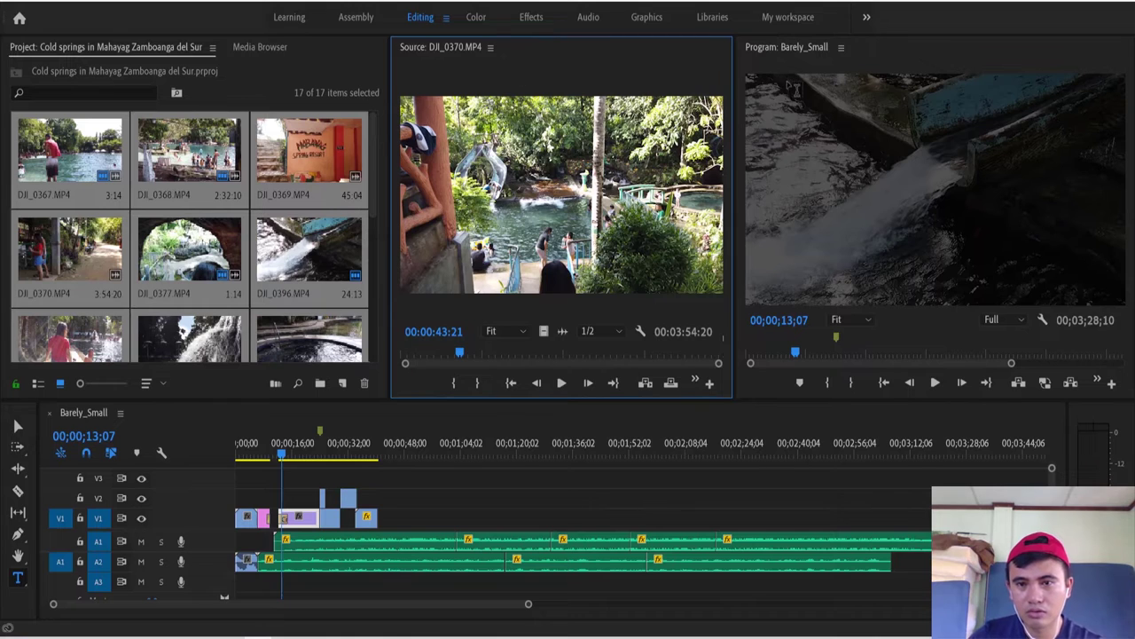
Load DJI_0396 in the Source monitor and preview it to 00:00:16:09
left_click(911, 55)
left_click(576, 512)
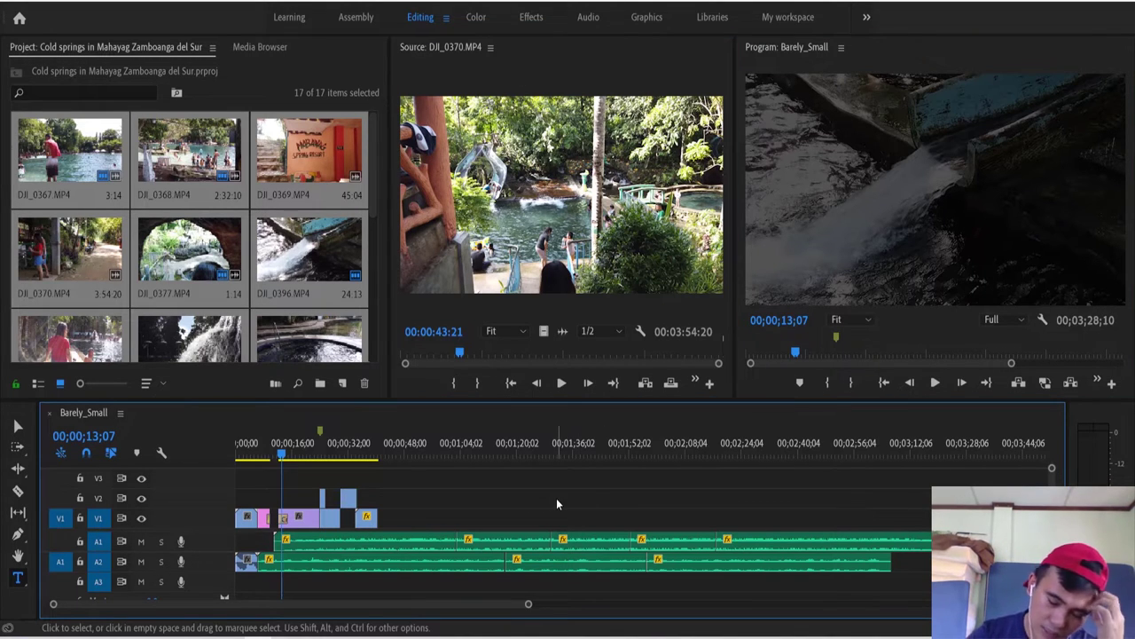
left_click(378, 165)
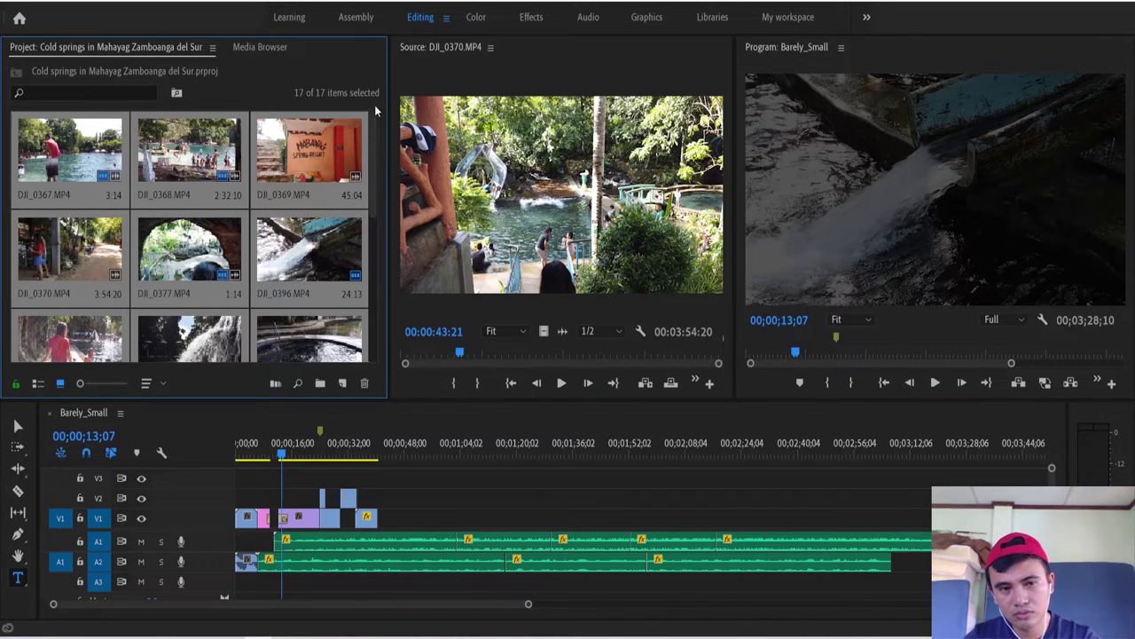
double_click(325, 261)
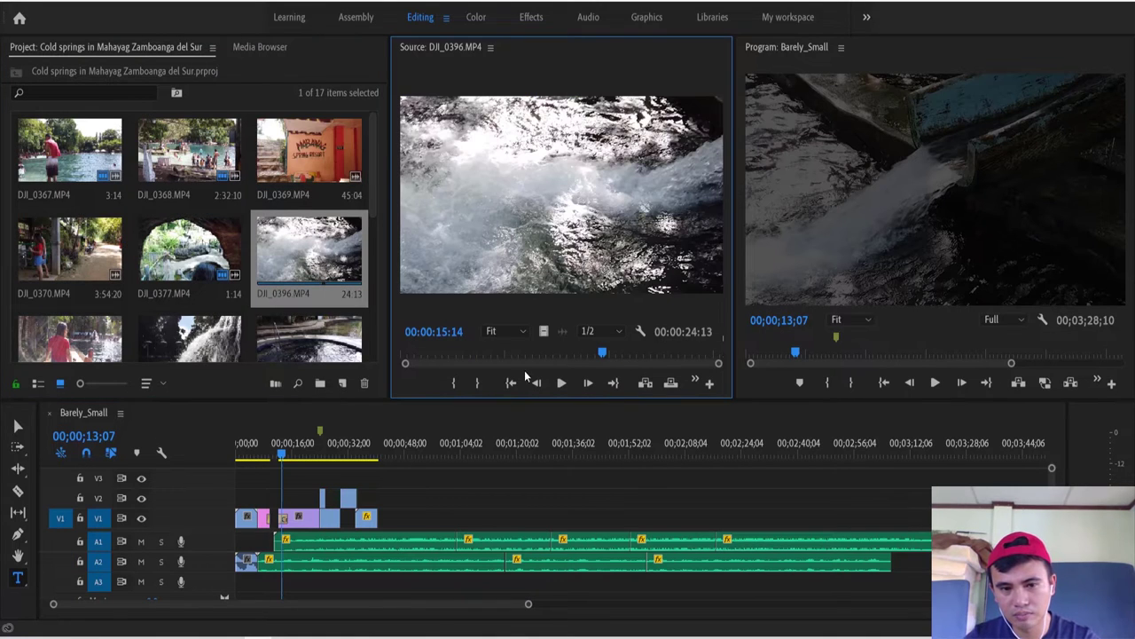
left_click(551, 383)
left_click(550, 382)
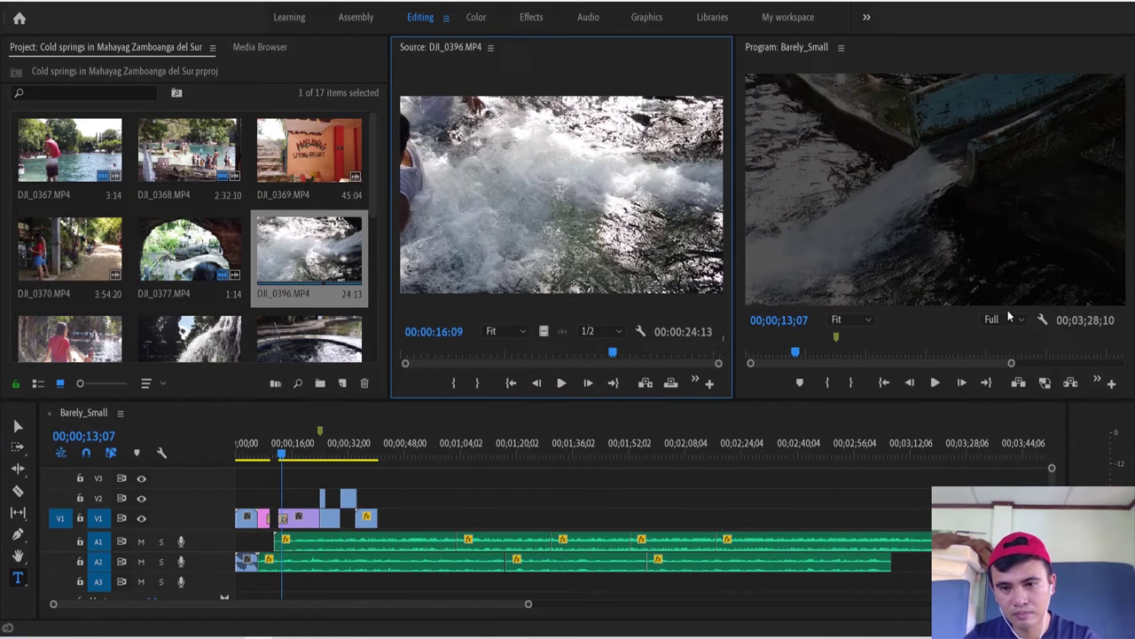
Undo an accidental text box on the frame and return to the Selection tool (V)
left_click(955, 202)
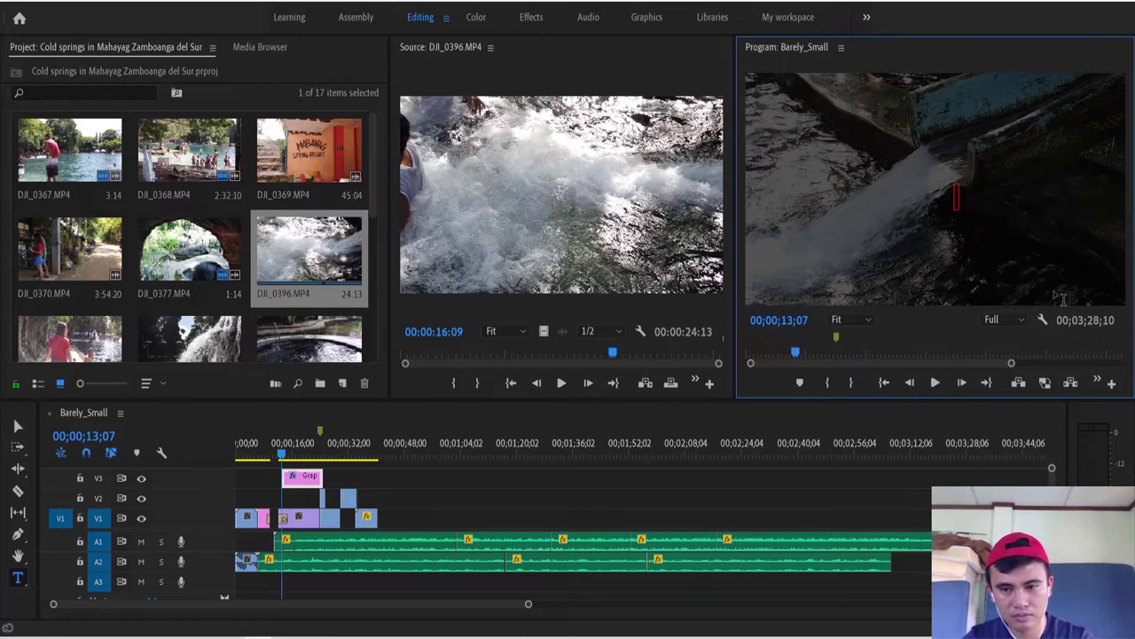
key("ctrl+z")
key("v")
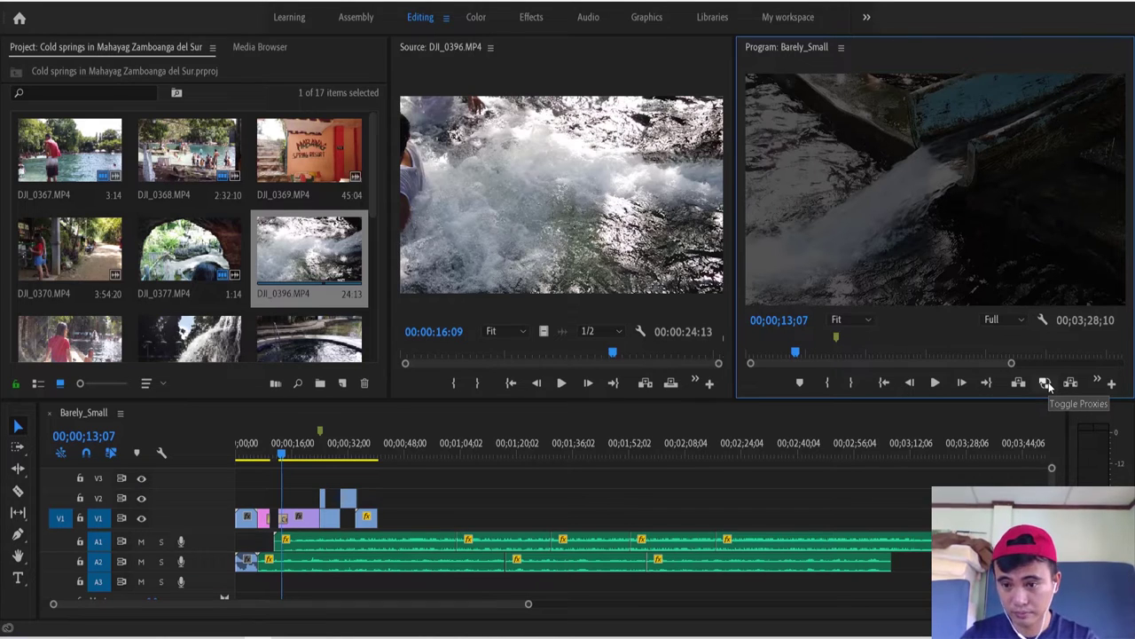
Switch to Media Encoder and scroll the queue to confirm proxy jobs through DJI_0421 are Done
left_click(311, 577)
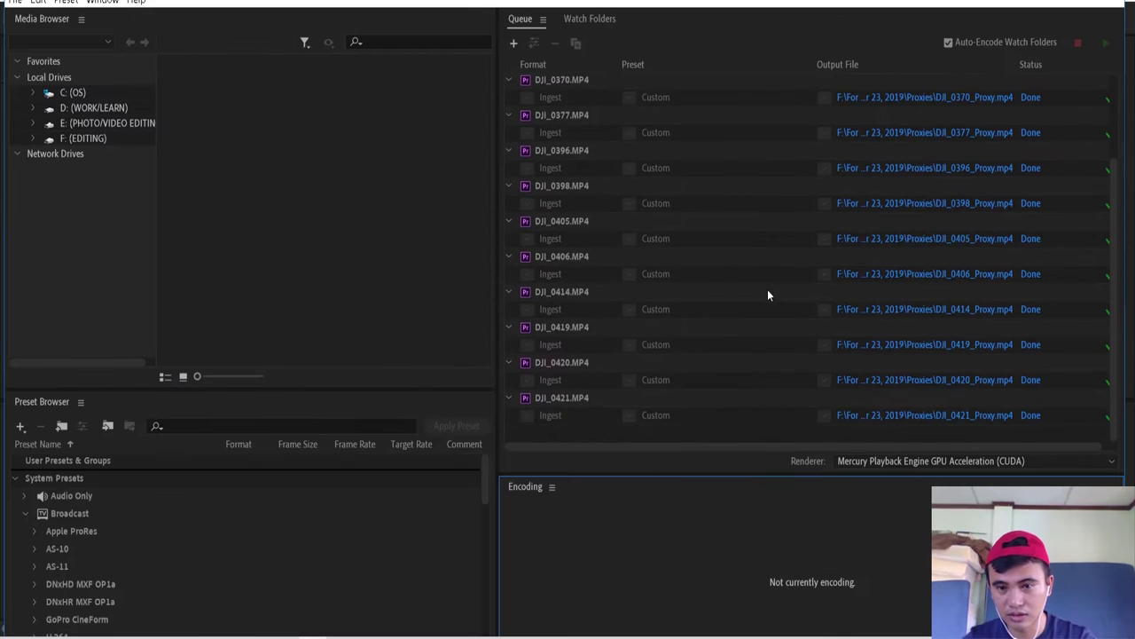
scroll(768, 291, "up", 3)
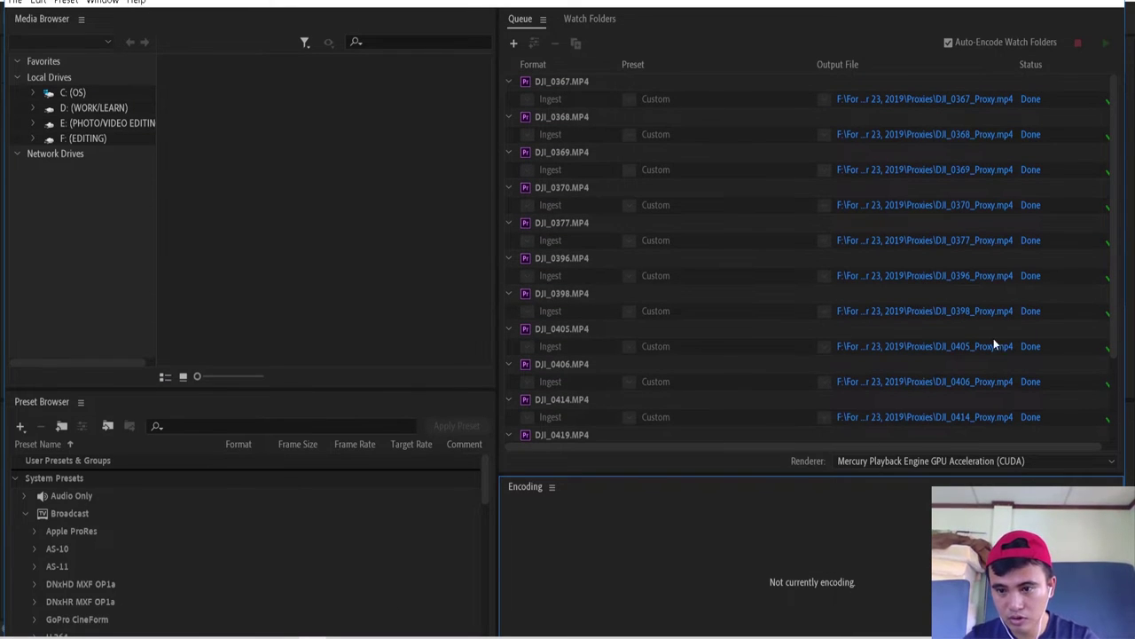
left_click_drag(943, 446, 994, 446)
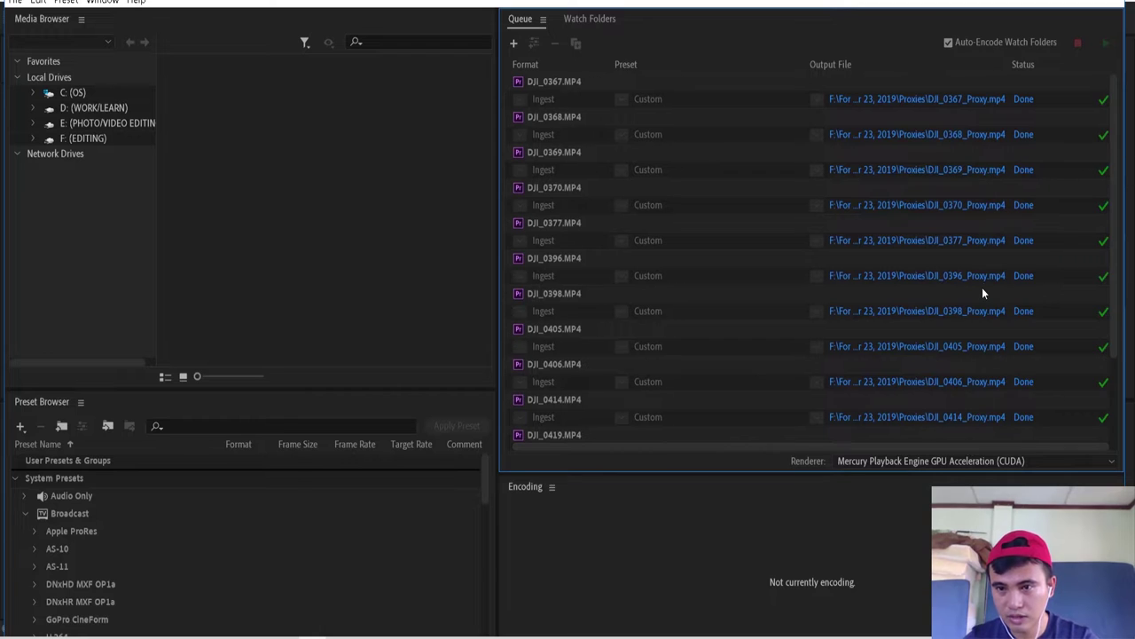
scroll(982, 290, "down", 3)
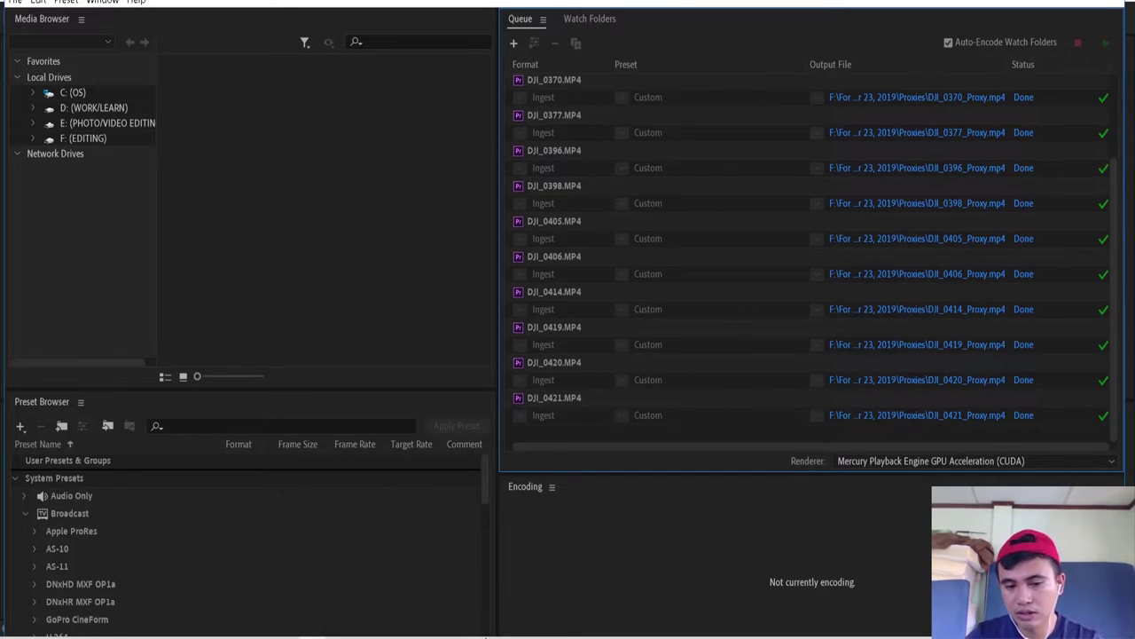
Add Toggle Proxies to the Program monitor button bar, enable proxies and preview Barely_Small
left_click(259, 633)
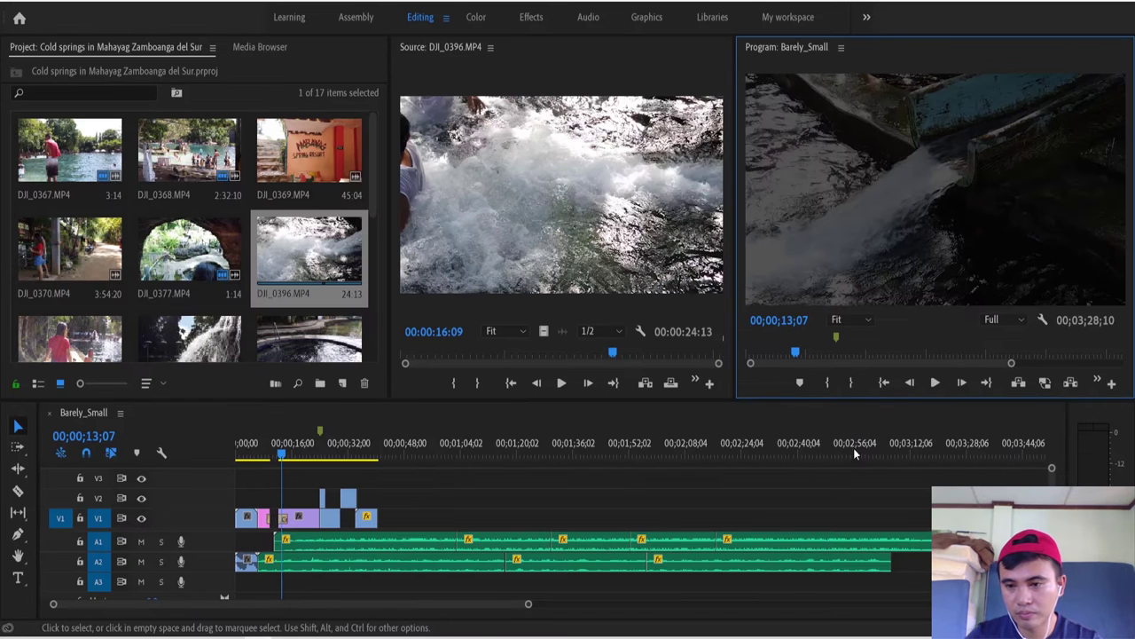
left_click(1112, 386)
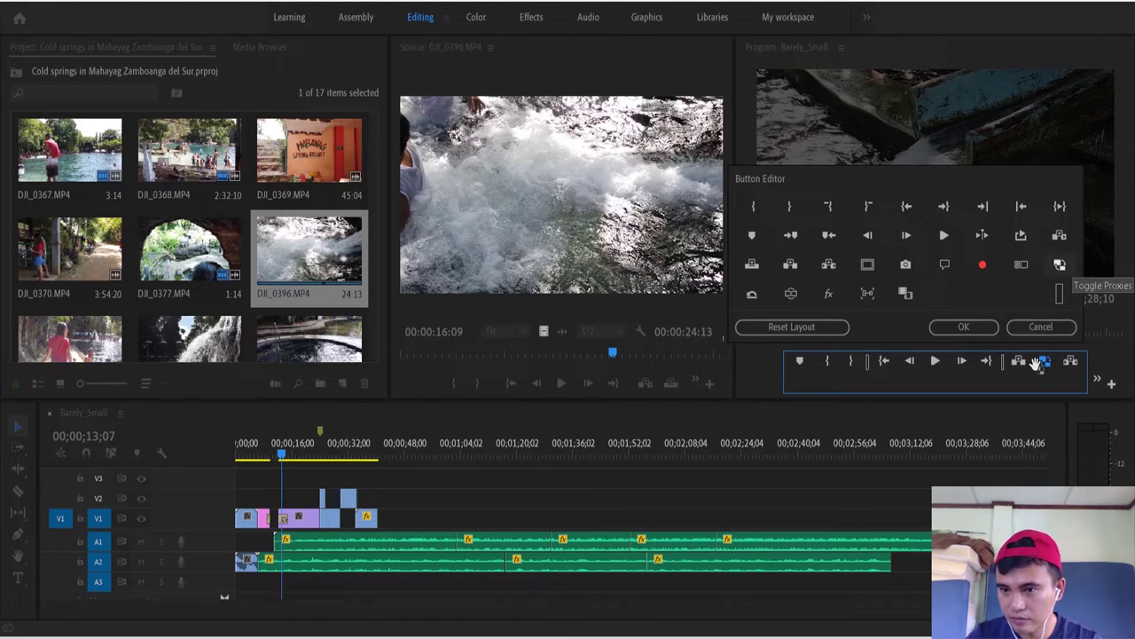
left_click(983, 327)
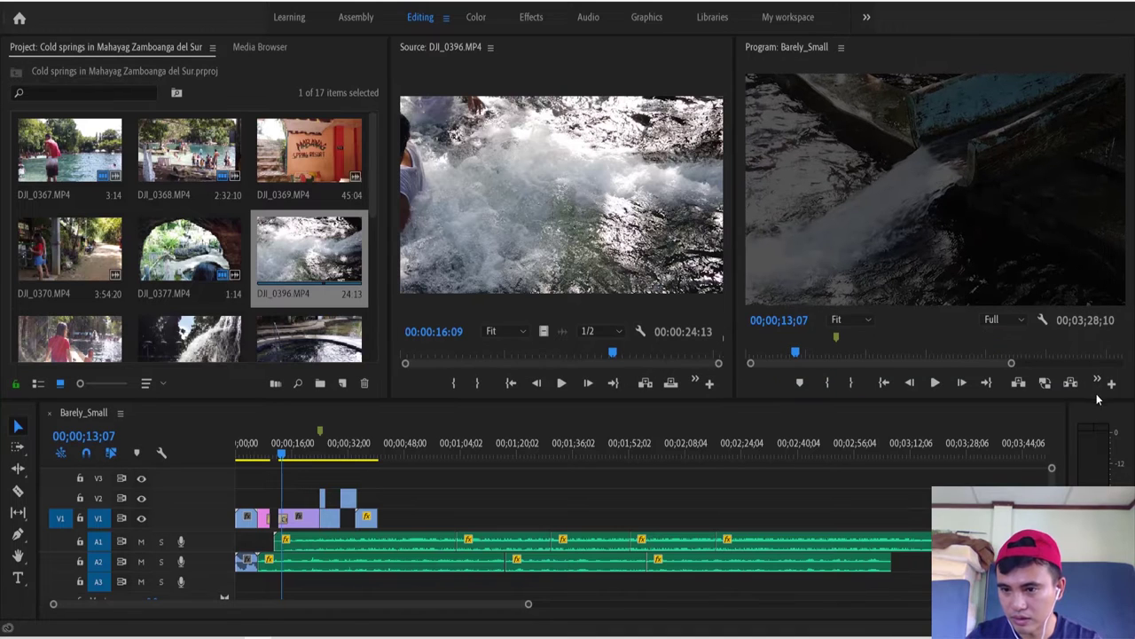
left_click(1045, 383)
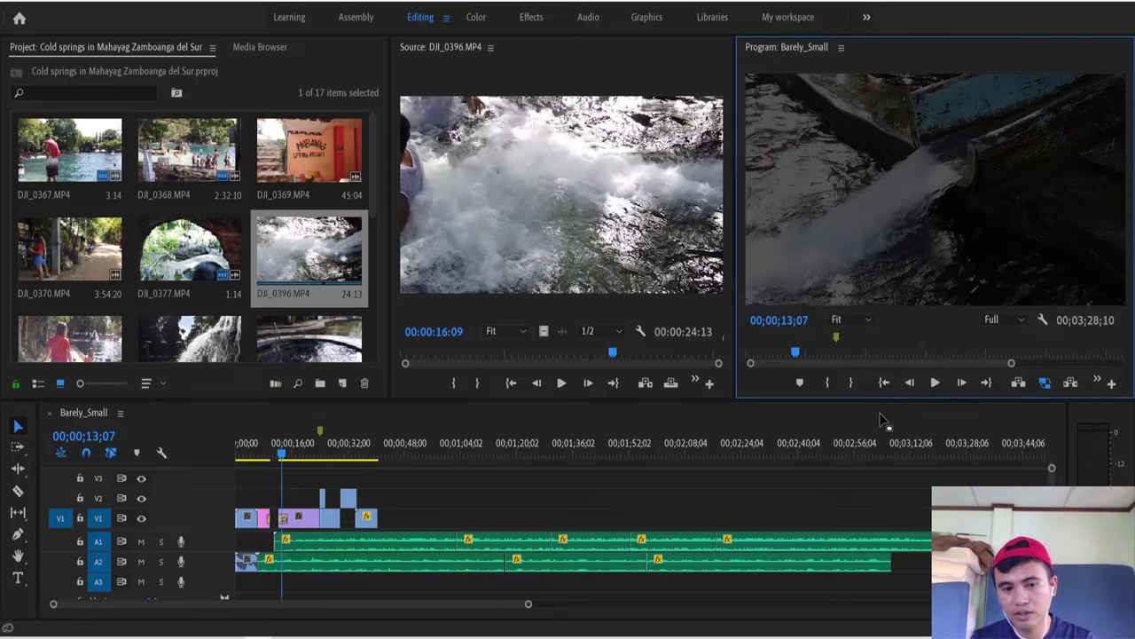
key("space")
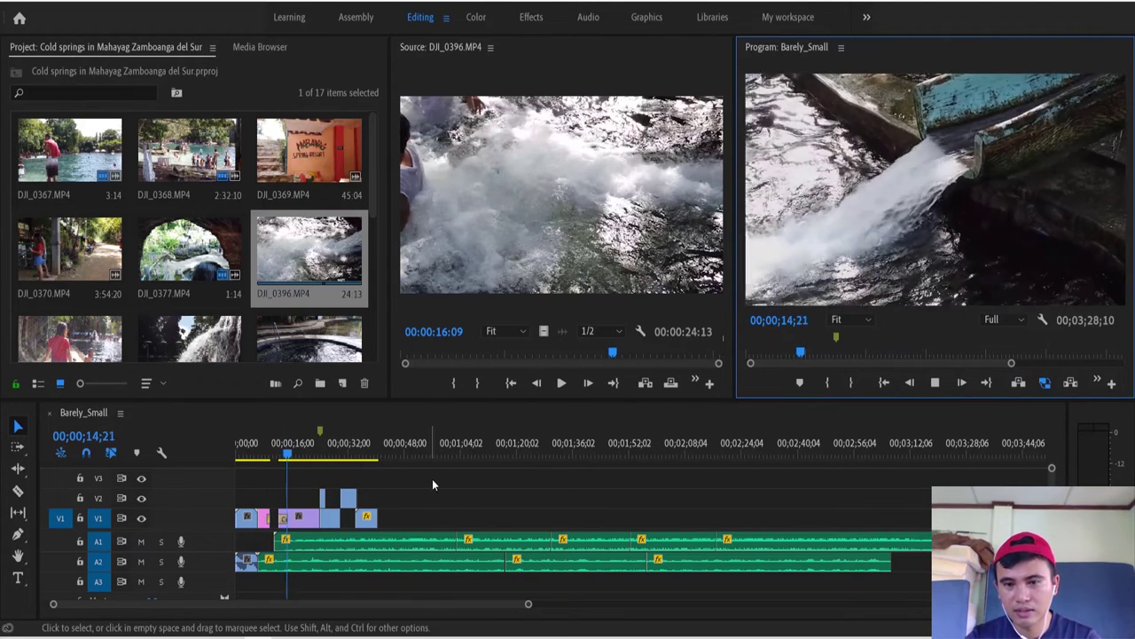
key("space")
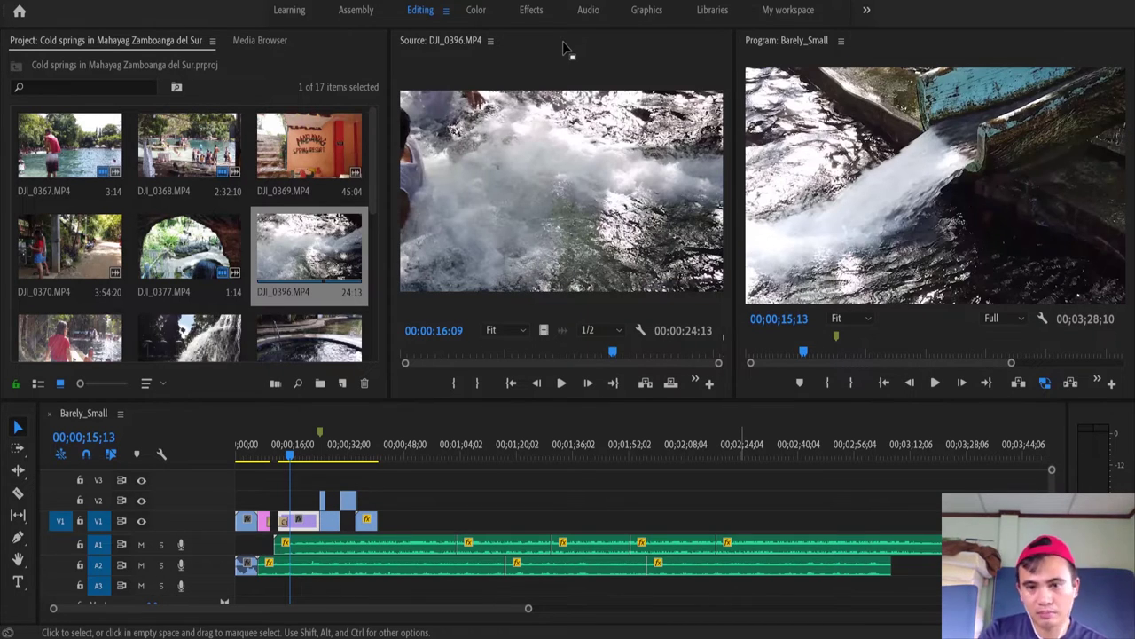
Tour the Learning, Assembly, Color, Effects, Audio, Graphics and Libraries workspaces, then return to Editing
left_click(295, 10)
left_click(355, 10)
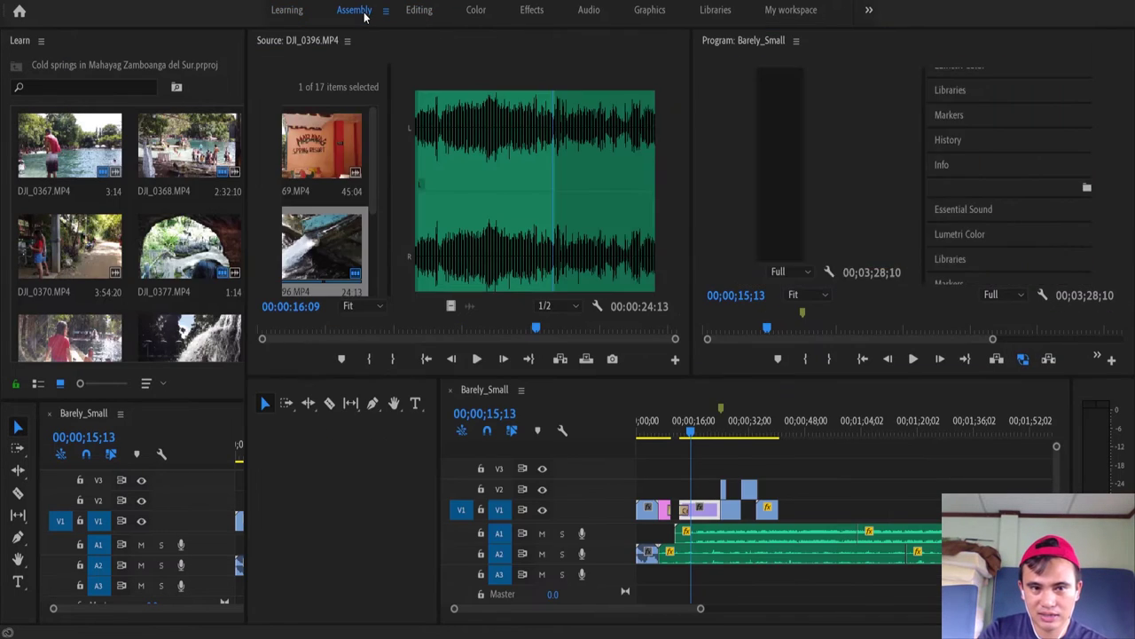
left_click(431, 12)
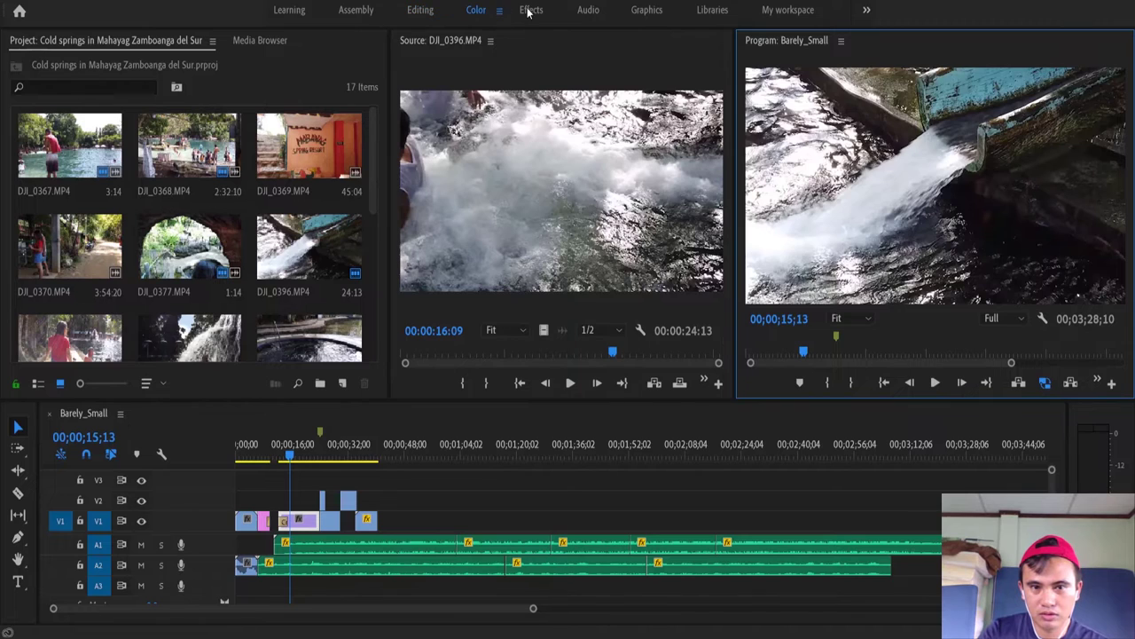
left_click(529, 11)
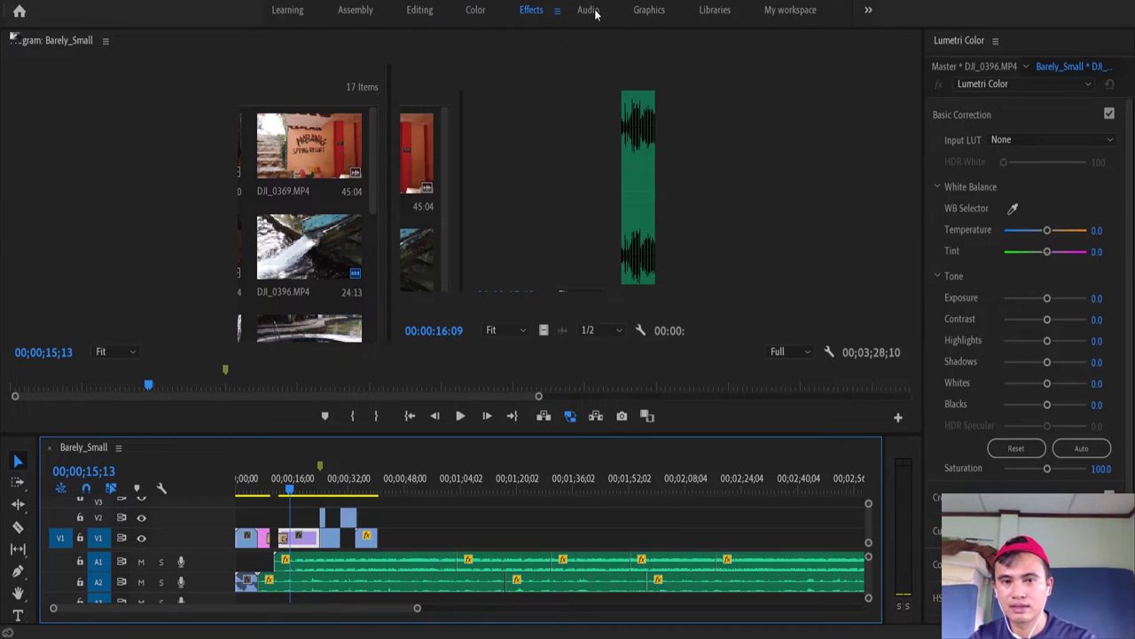
left_click(589, 10)
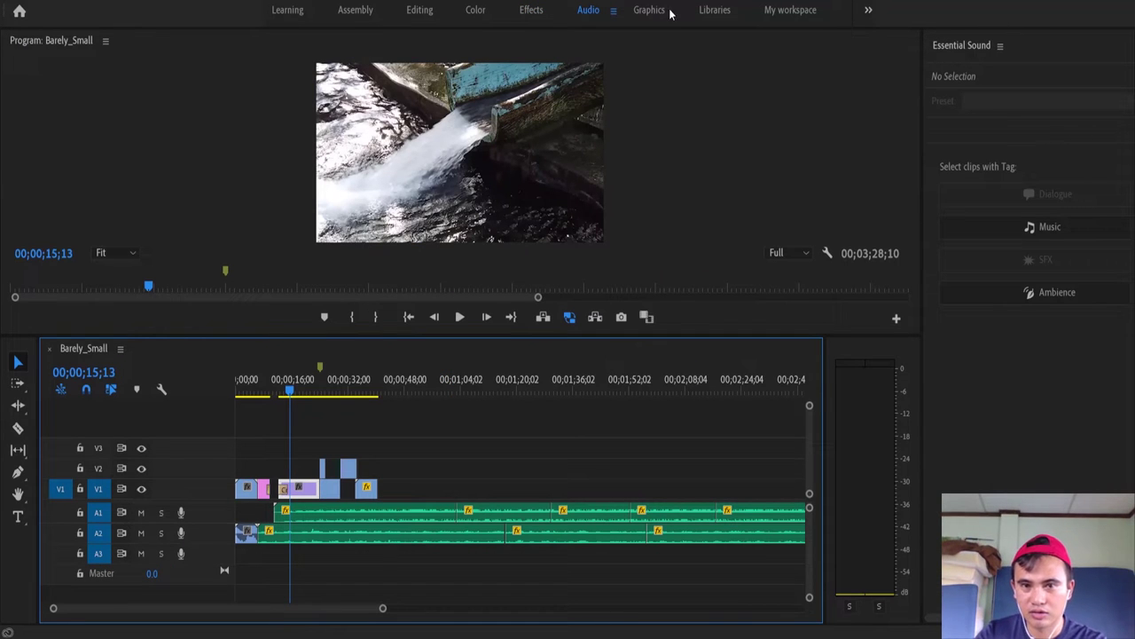
left_click(661, 10)
left_click(714, 11)
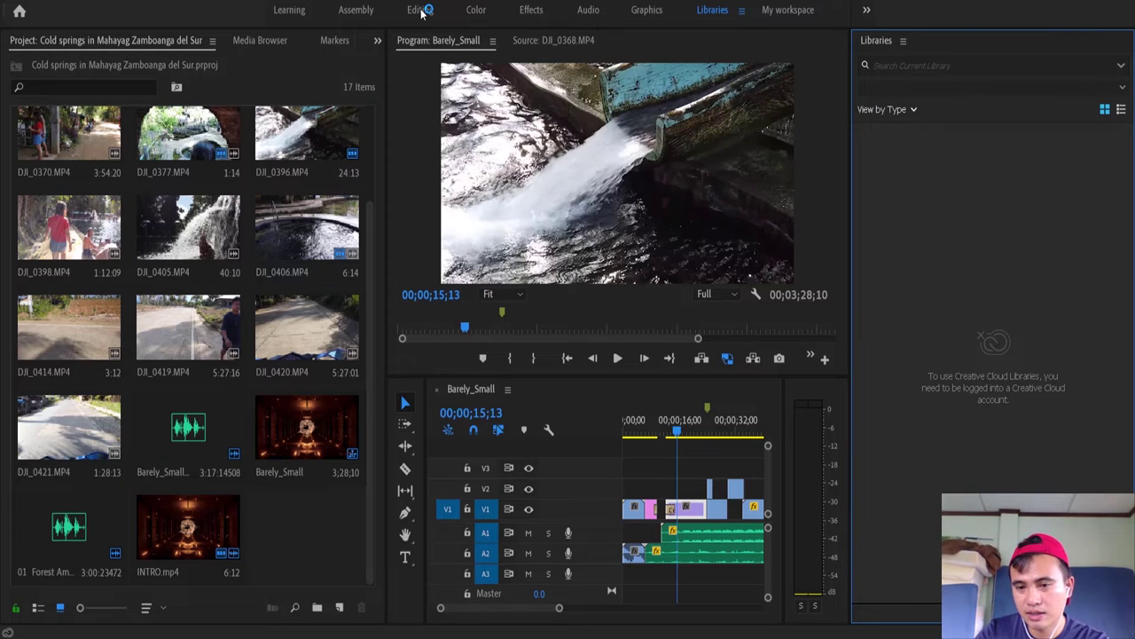
left_click(420, 11)
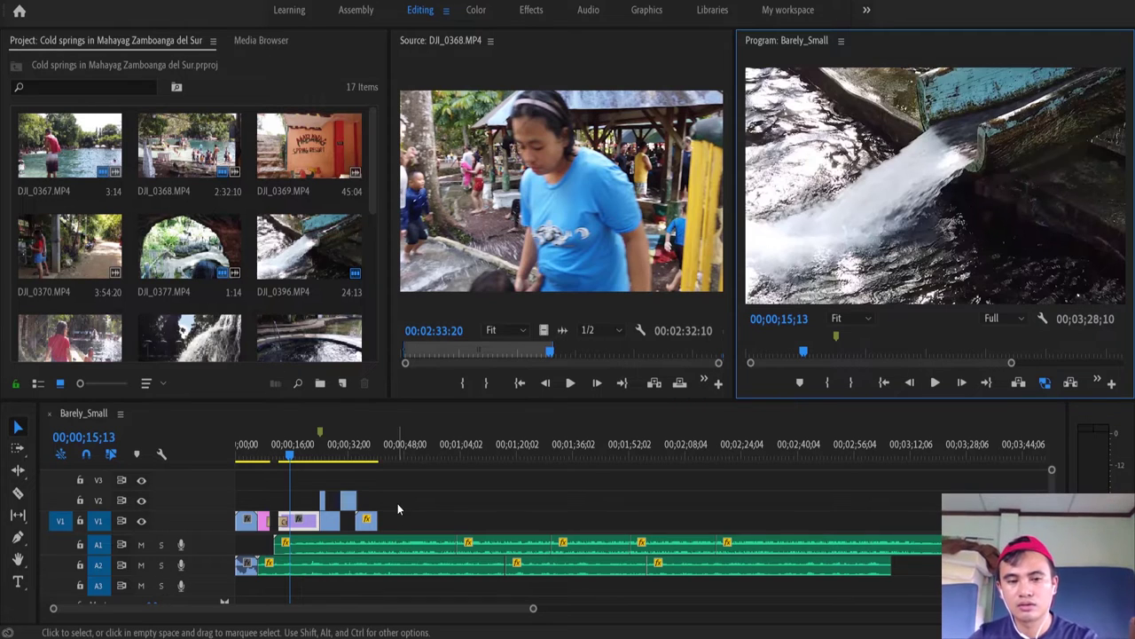
Select the DJI_0396 waterfall clip on V1, then open and close the Lumetri Color panel
left_click(311, 524)
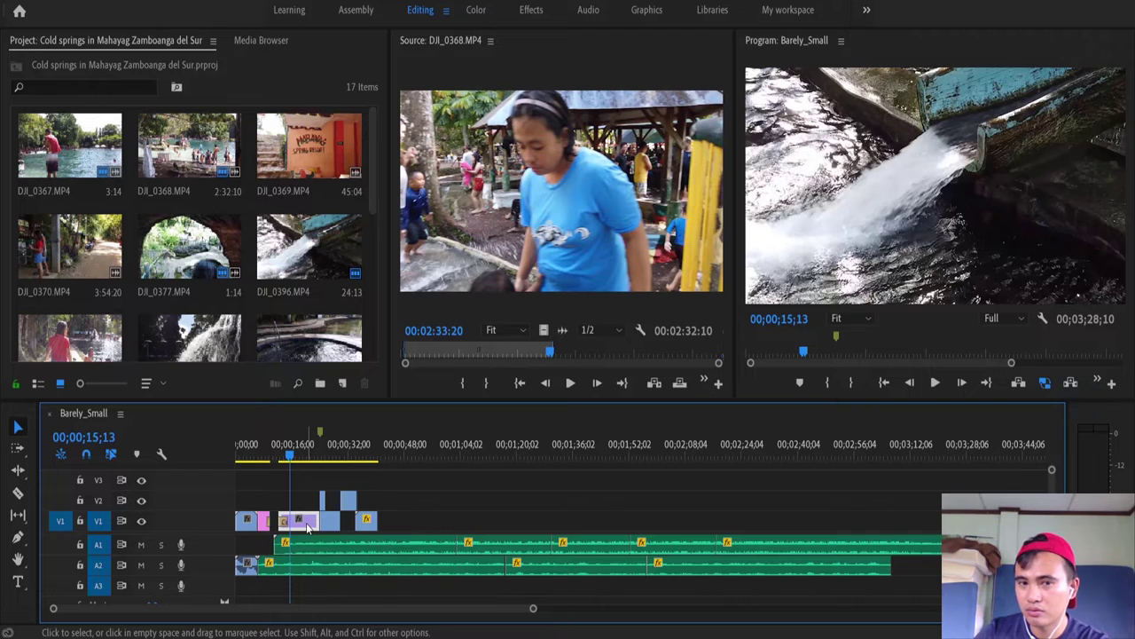
left_click(213, 1)
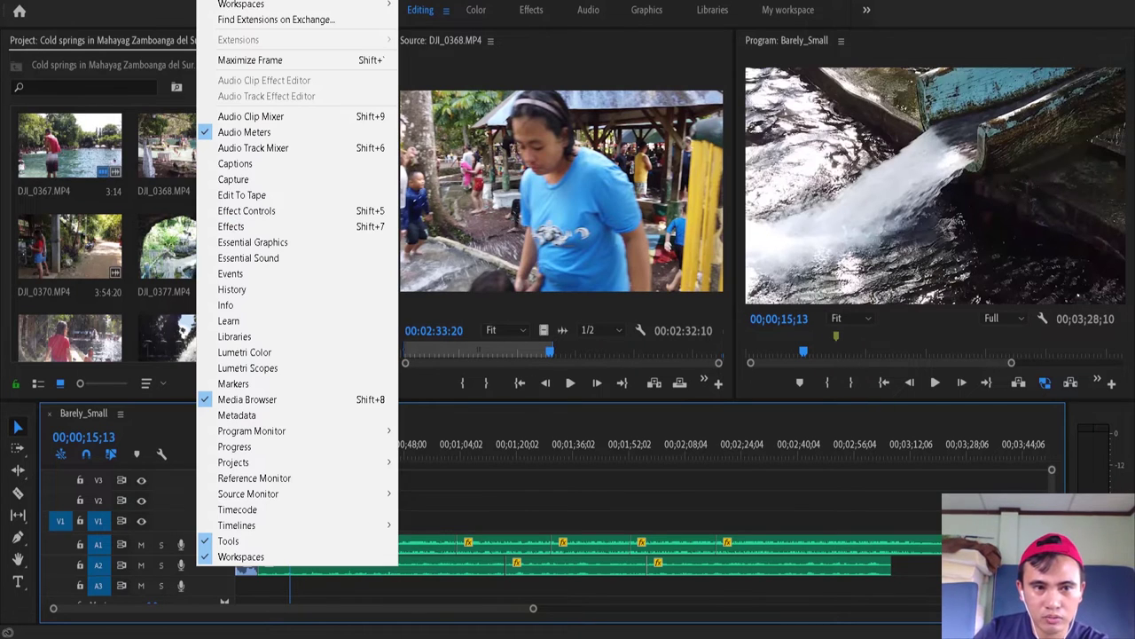
mouse_move(238, 7)
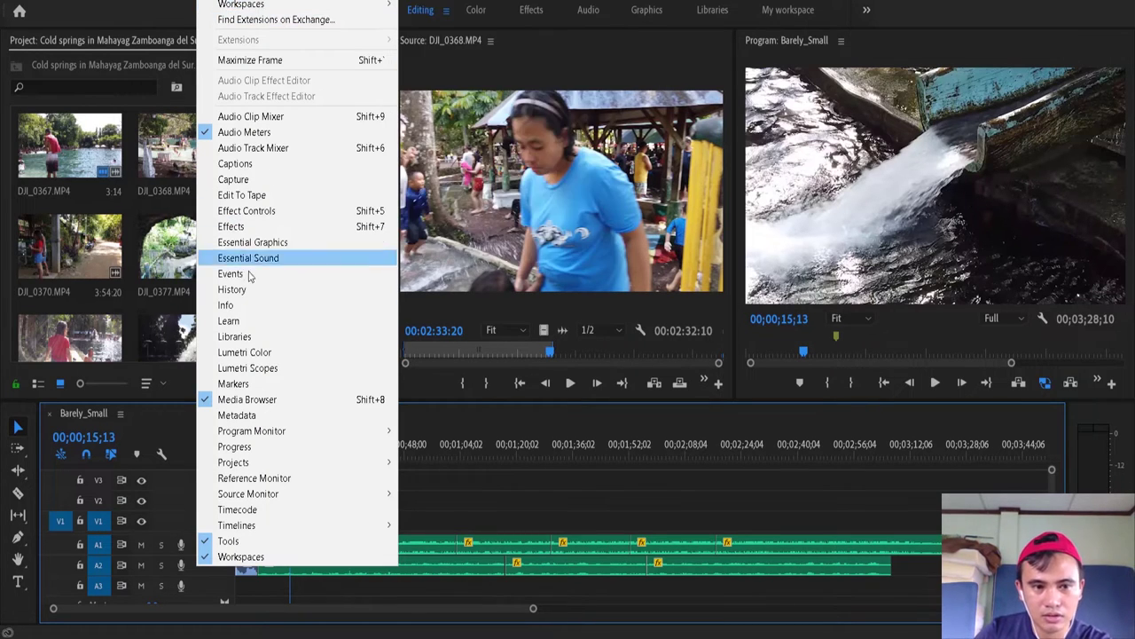
left_click(238, 356)
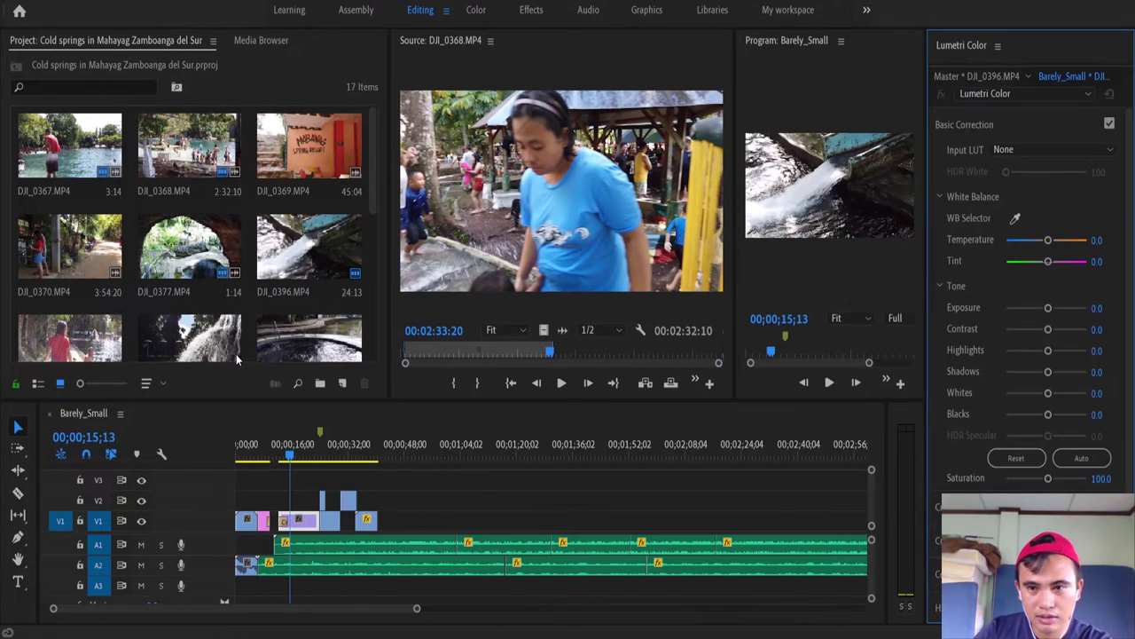
left_click(998, 46)
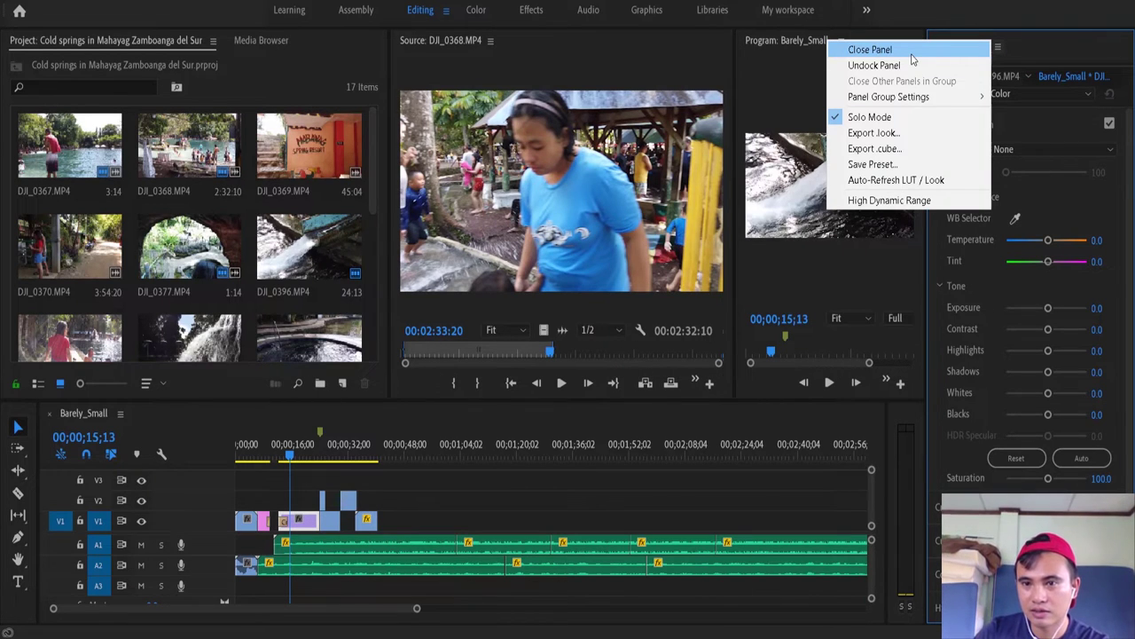
left_click(912, 52)
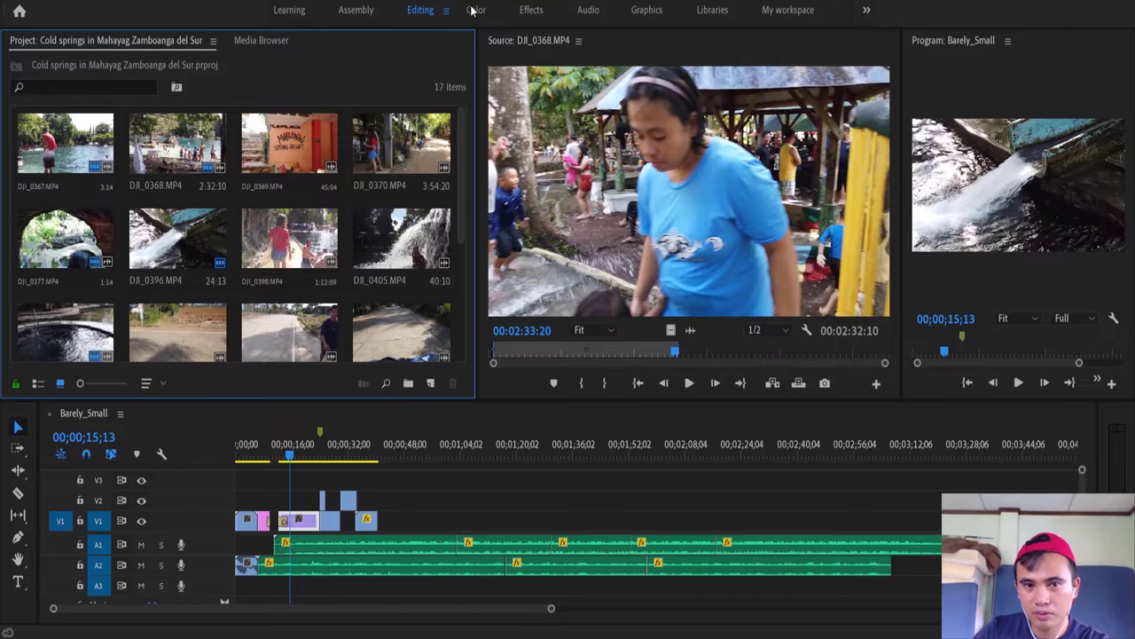
Switch to the Color workspace, briefly back to Editing, then Color again
left_click(475, 11)
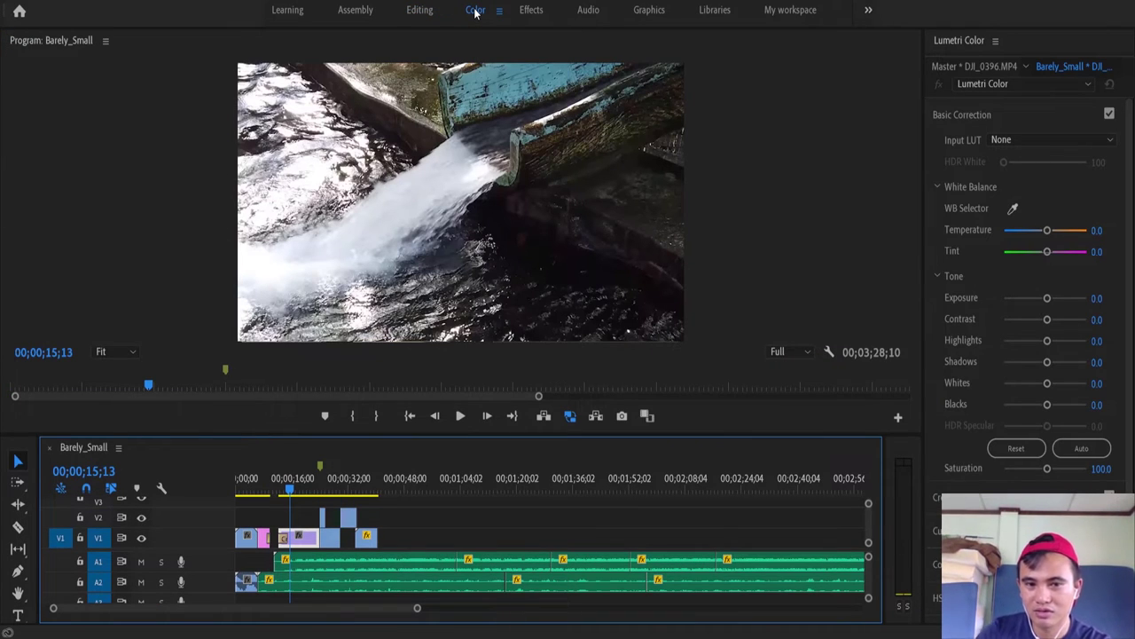
left_click(414, 13)
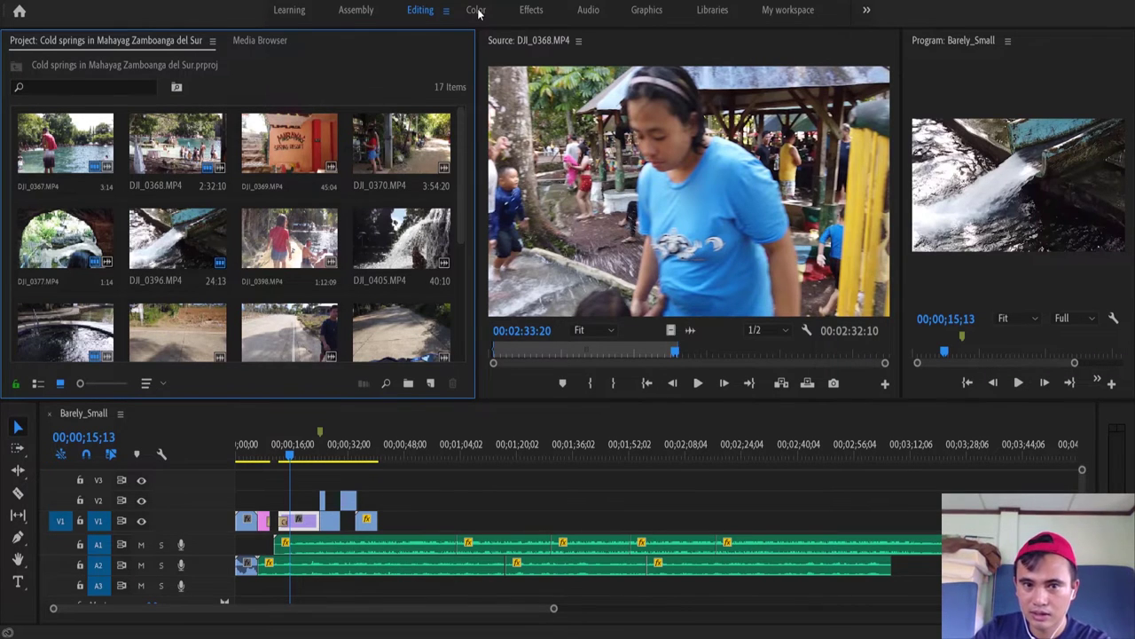
left_click(476, 11)
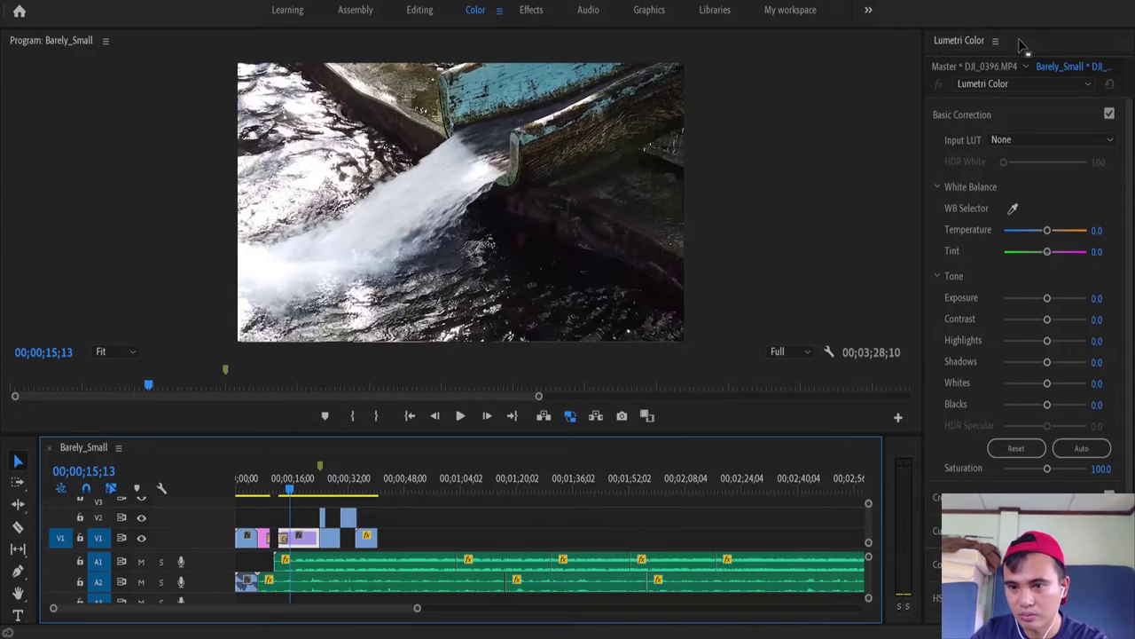
Warm the clip's Temperature to 38.1, reset it to 0.0, and collapse Basic Correction
left_click(1047, 231)
left_click_drag(1047, 231, 1060, 241)
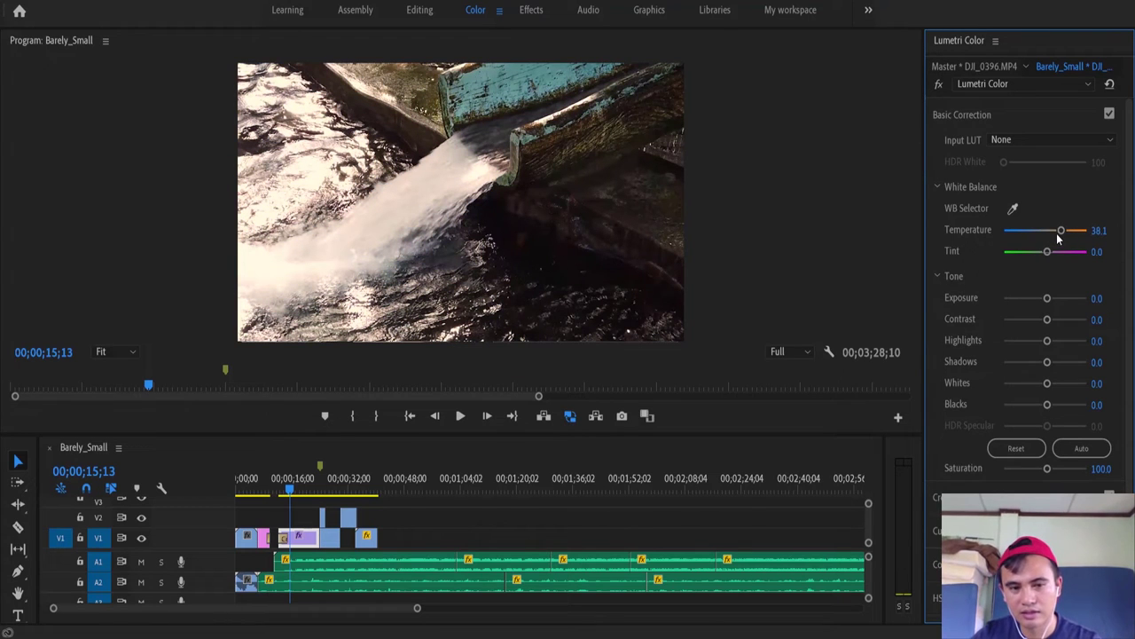
double_click(1056, 233)
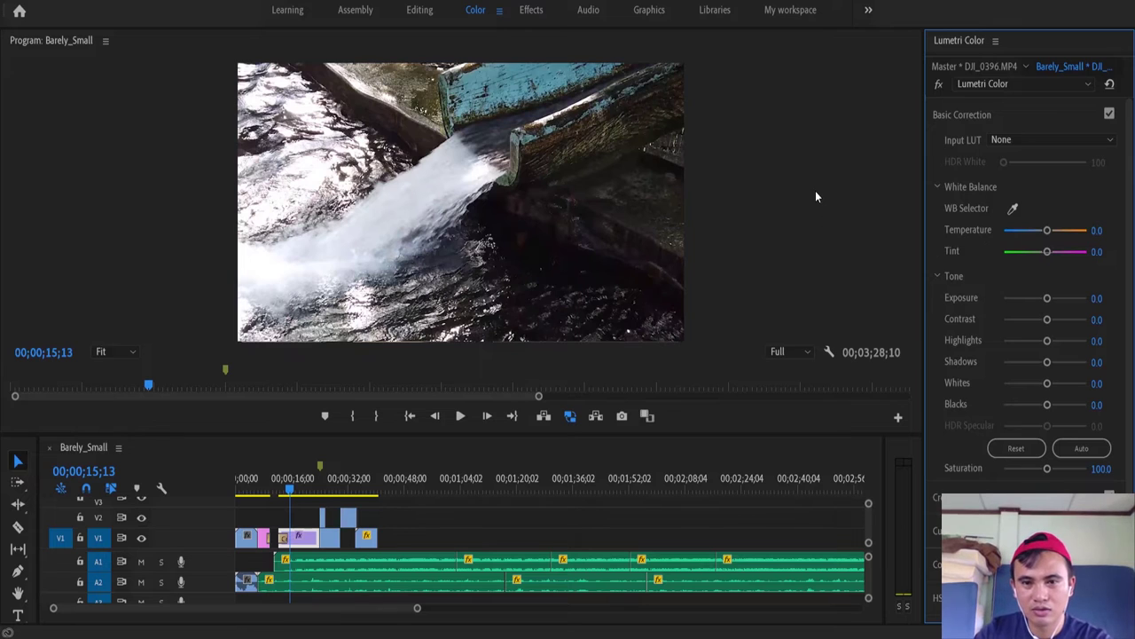
left_click(1050, 113)
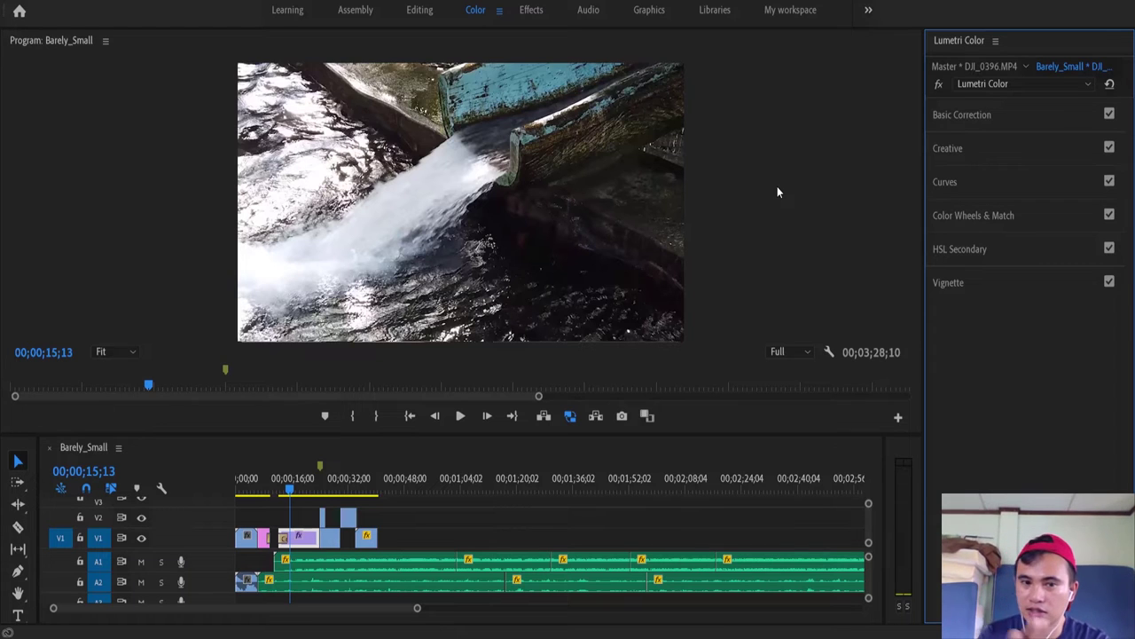
In Basic Correction, try cooler and maximum-warm Temperature values, then reset Temperature to 0.0
left_click(1021, 114)
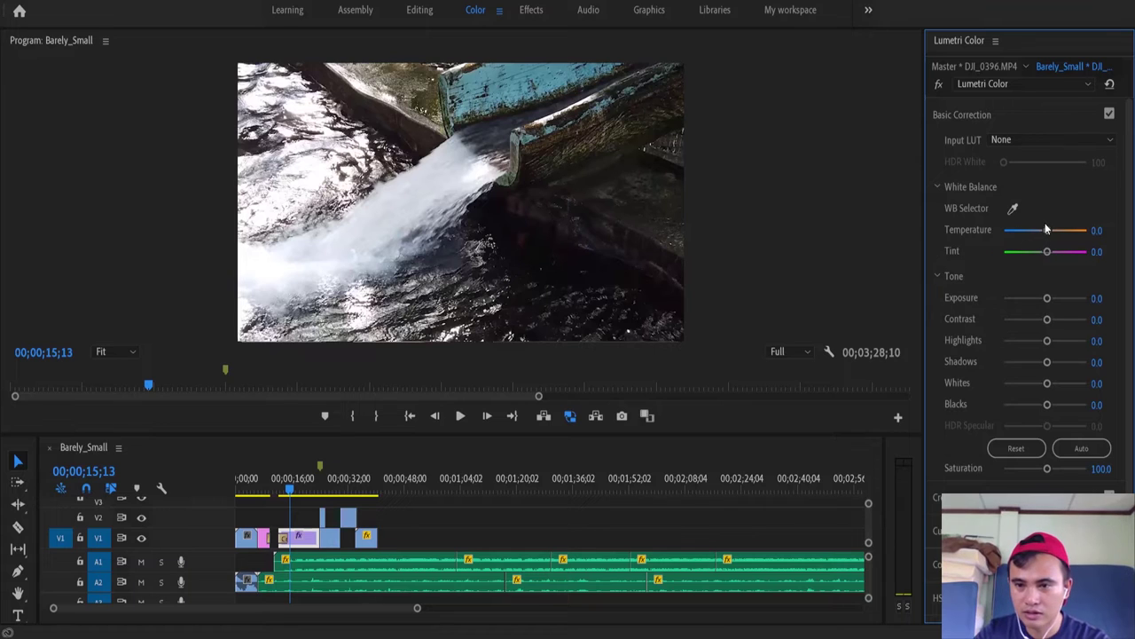
left_click_drag(1048, 230, 1005, 237)
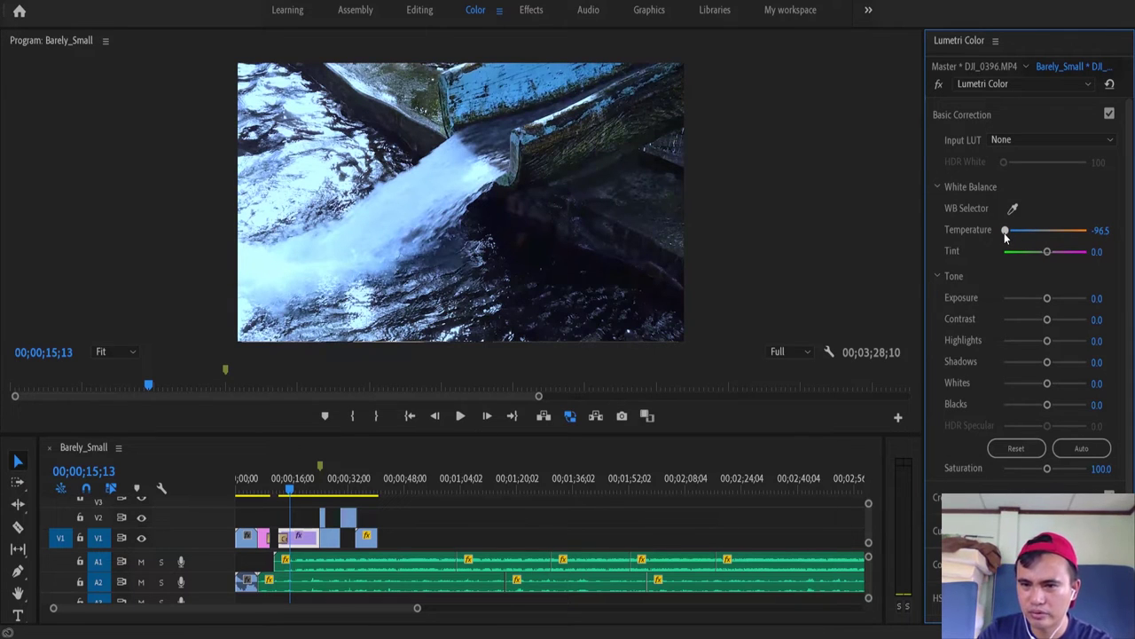
left_click_drag(1005, 237, 1089, 233)
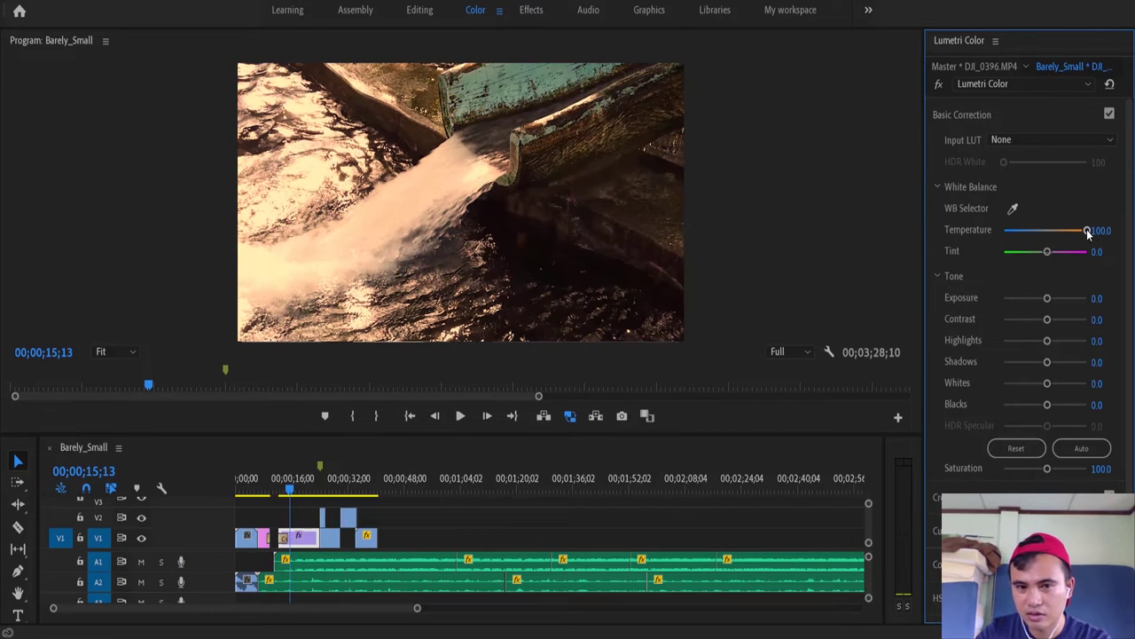
double_click(1088, 232)
Shift the Tint toward green, reset it to 0.0, and re-toggle the Basic Correction section
left_click_drag(1047, 252, 1053, 256)
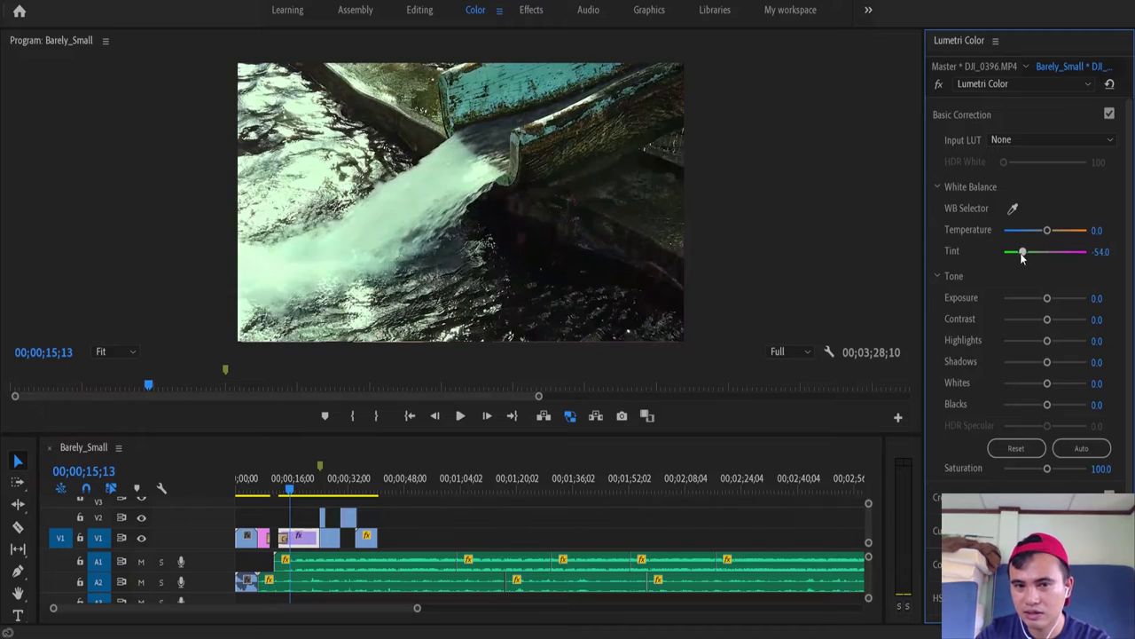
double_click(1048, 266)
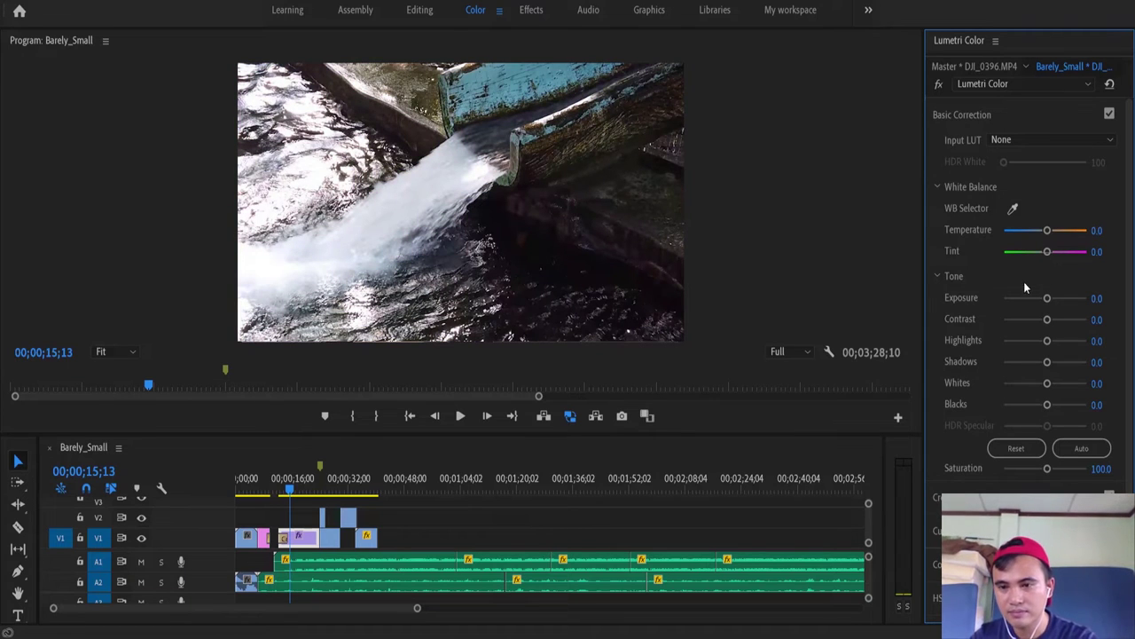
scroll(1042, 303, "down", 1)
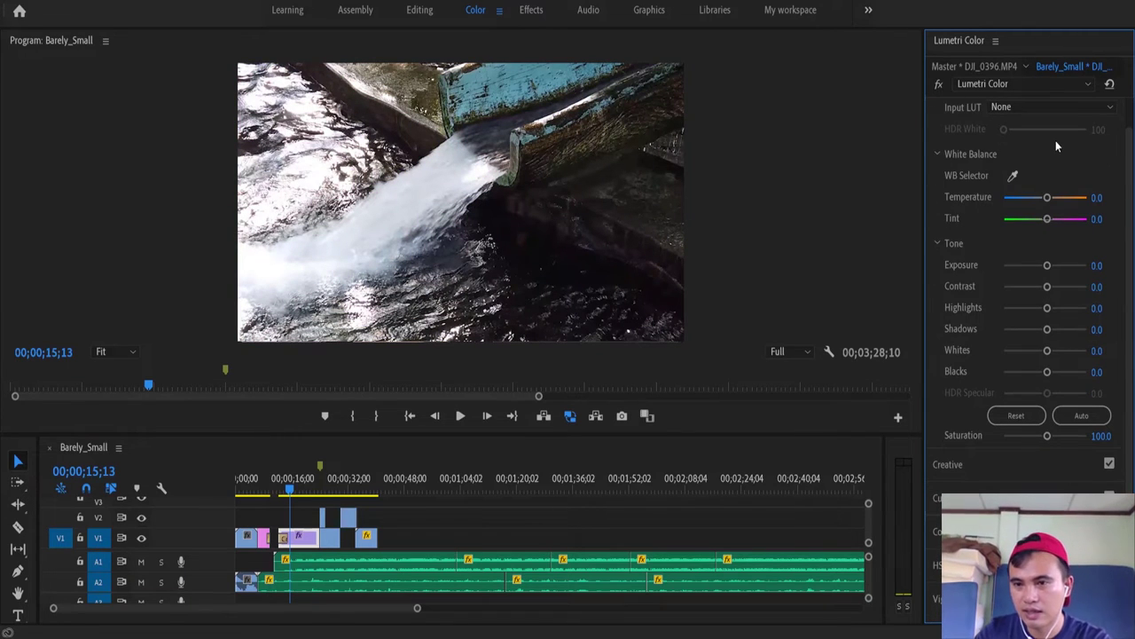
scroll(1029, 165, "up", 1)
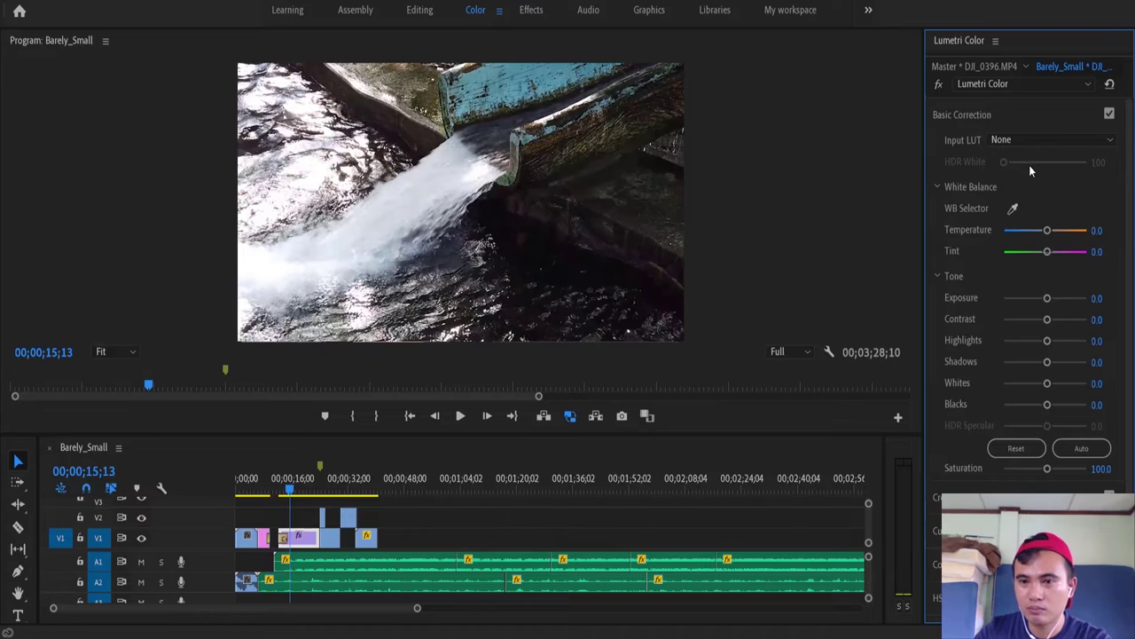
left_click(1028, 118)
left_click(1027, 115)
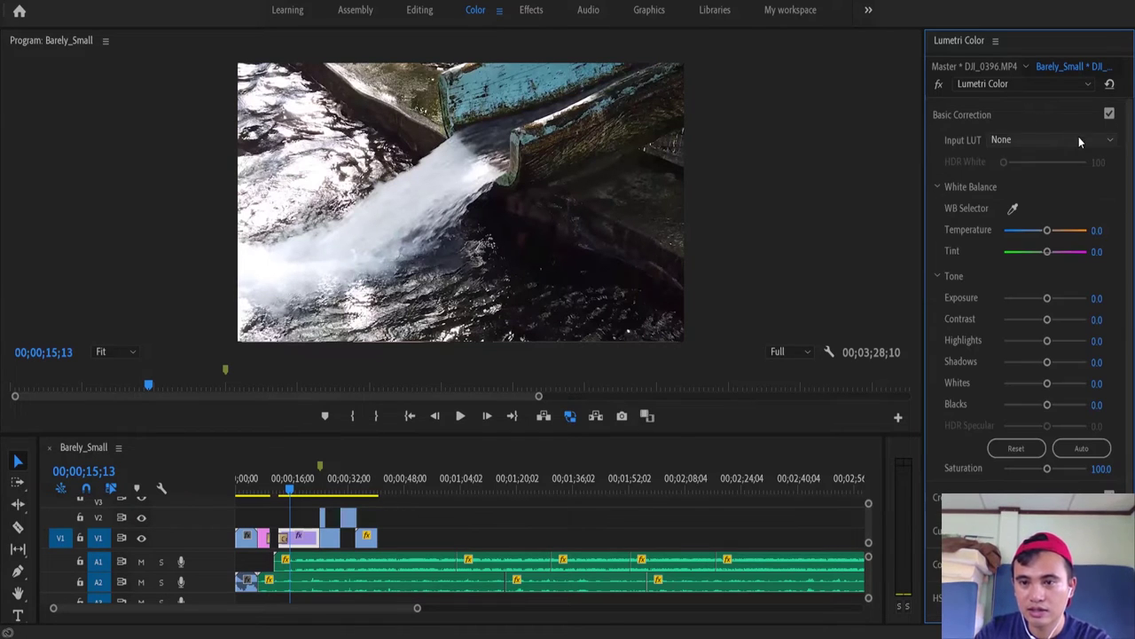
Collapse the Lumetri Basic Correction section
left_click(1034, 112)
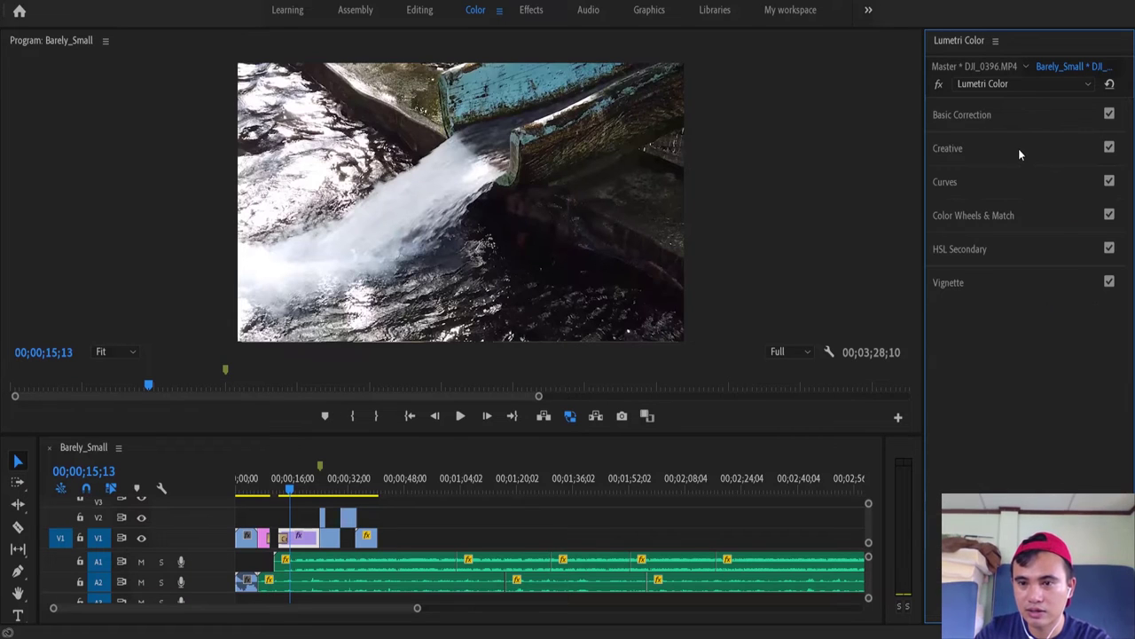
left_click(1022, 113)
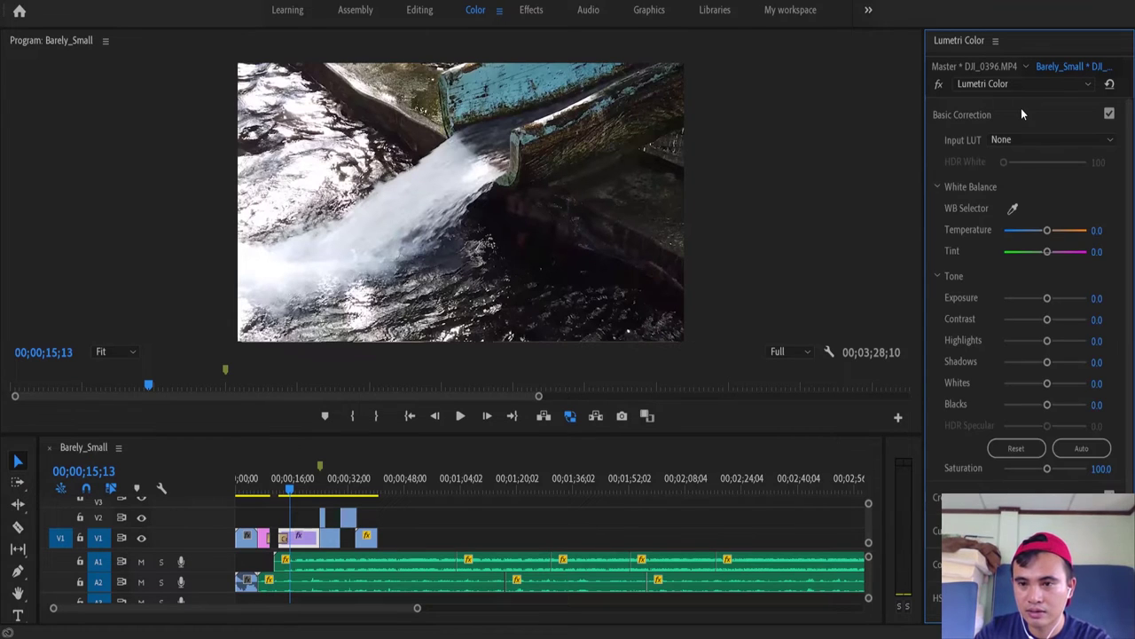
left_click(1021, 113)
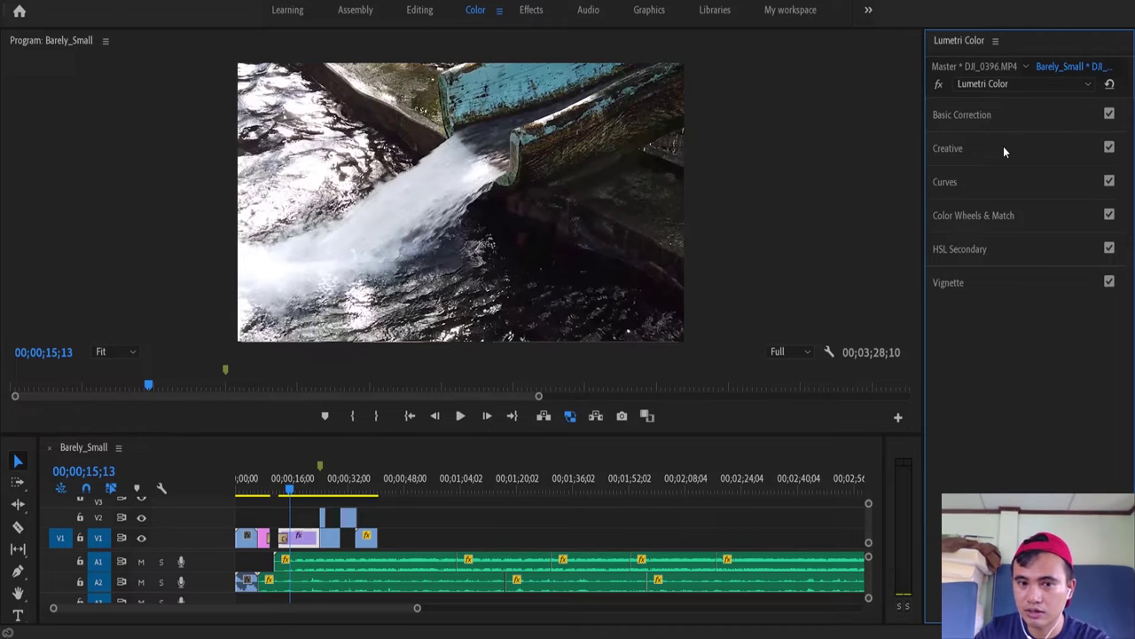
Apply the Fuji ETERNA 250D Kodak 2395 creative look with Intensity at 72.6
left_click(1004, 148)
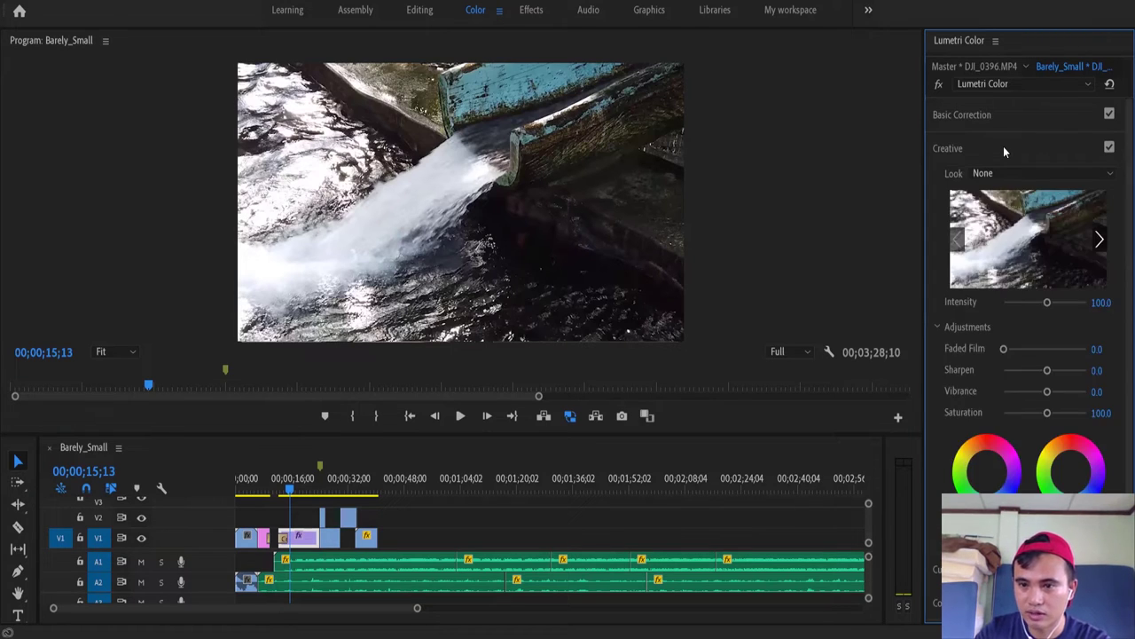
left_click(1020, 173)
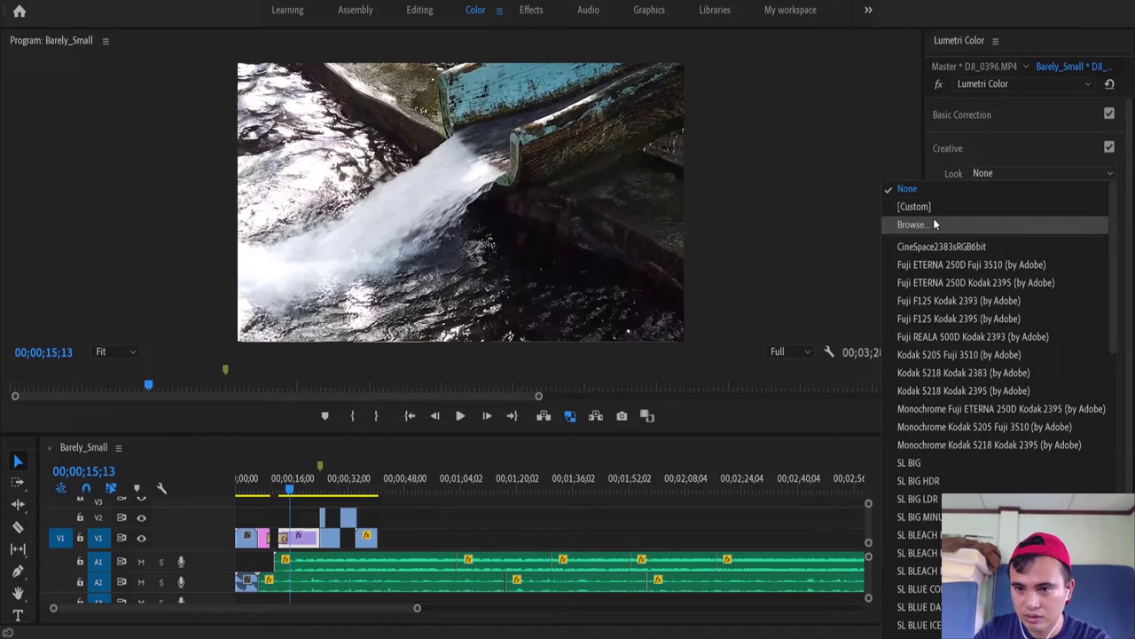
left_click(945, 282)
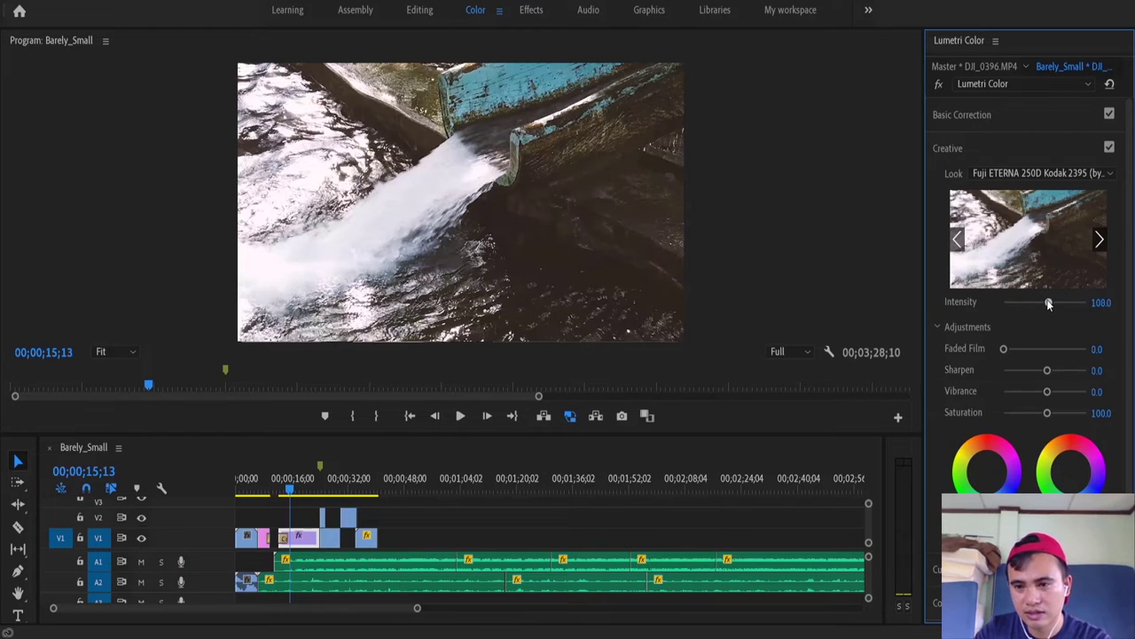
mouse_move(1048, 303)
left_mouse_down()
mouse_move(999, 303)
mouse_move(1029, 306)
left_mouse_up()
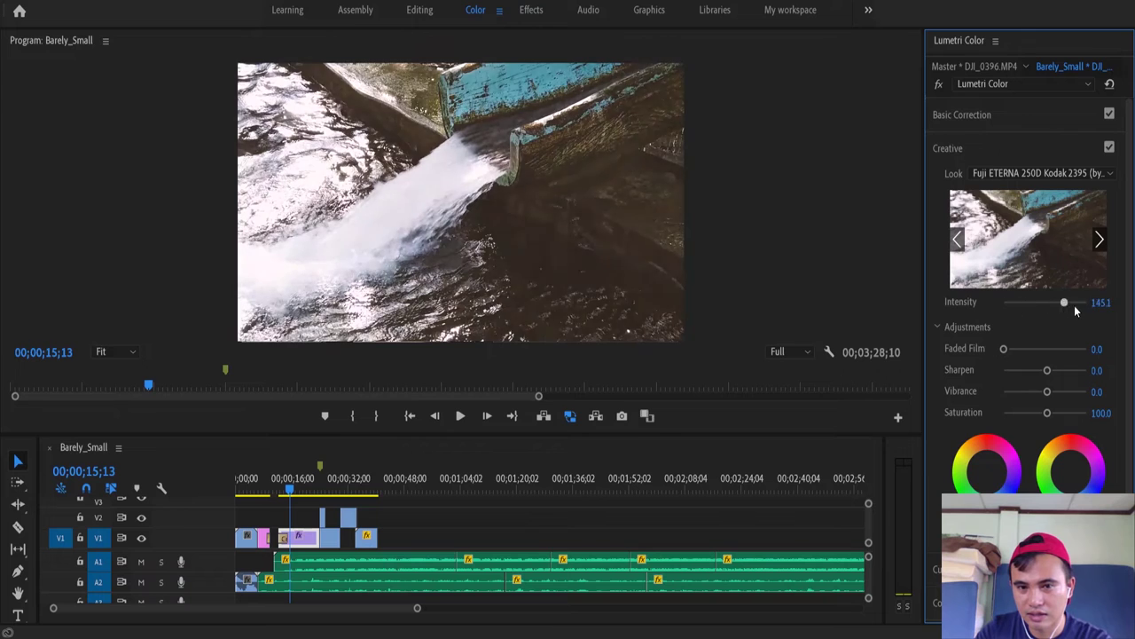
left_click_drag(1029, 305, 1032, 311)
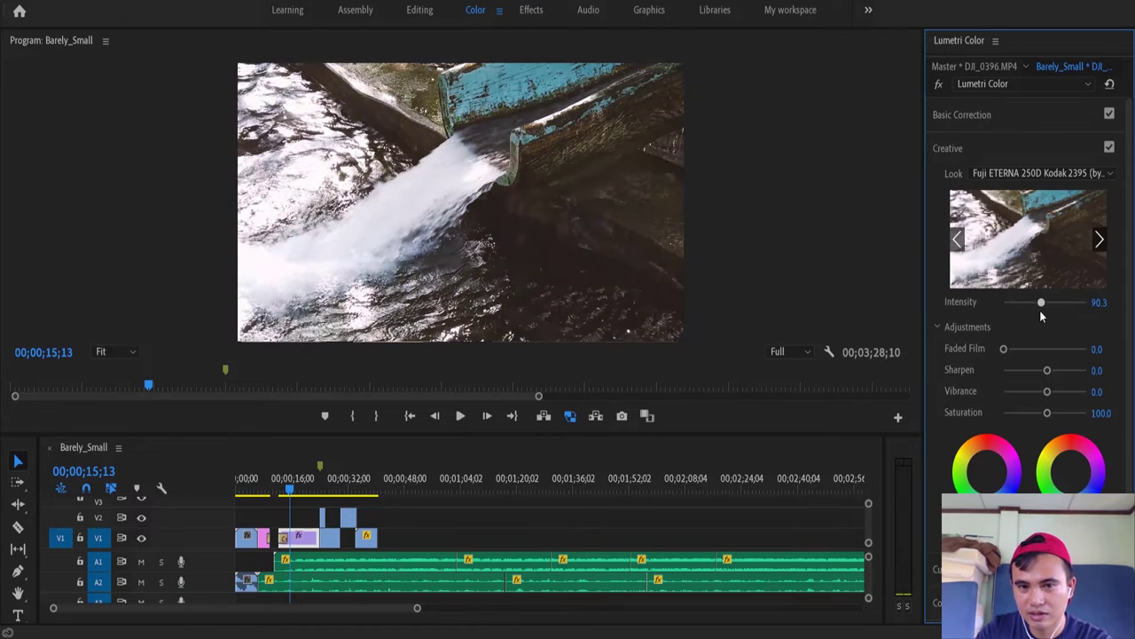
Set the creative look to None and try the AMIRA_Default_LogC2Rec709 input LUT
left_click(1031, 170)
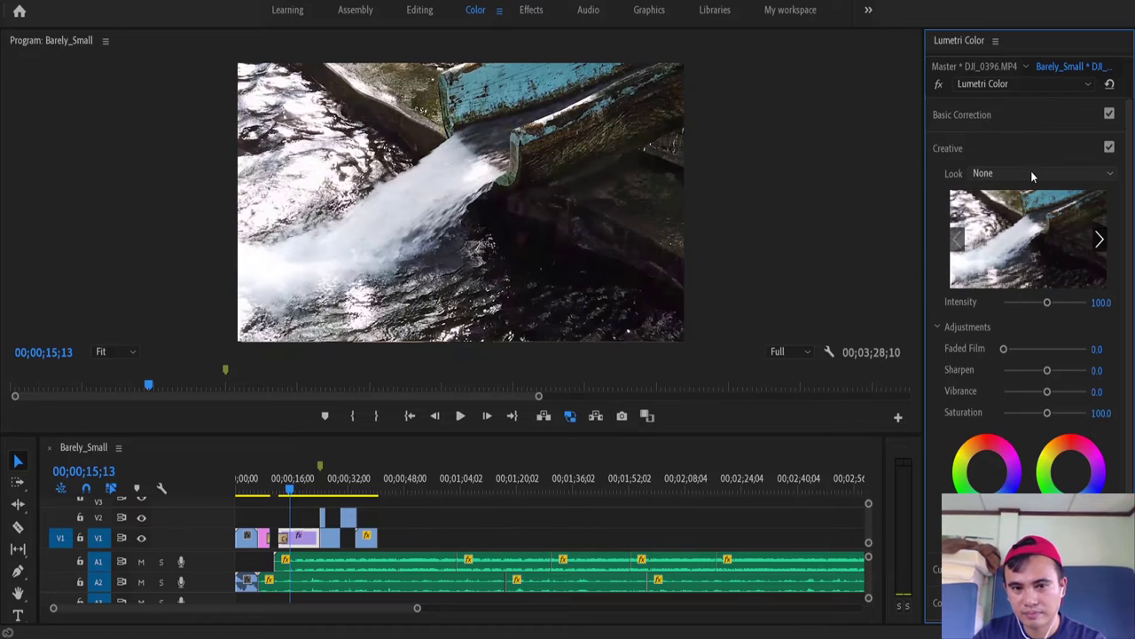
left_click(1020, 110)
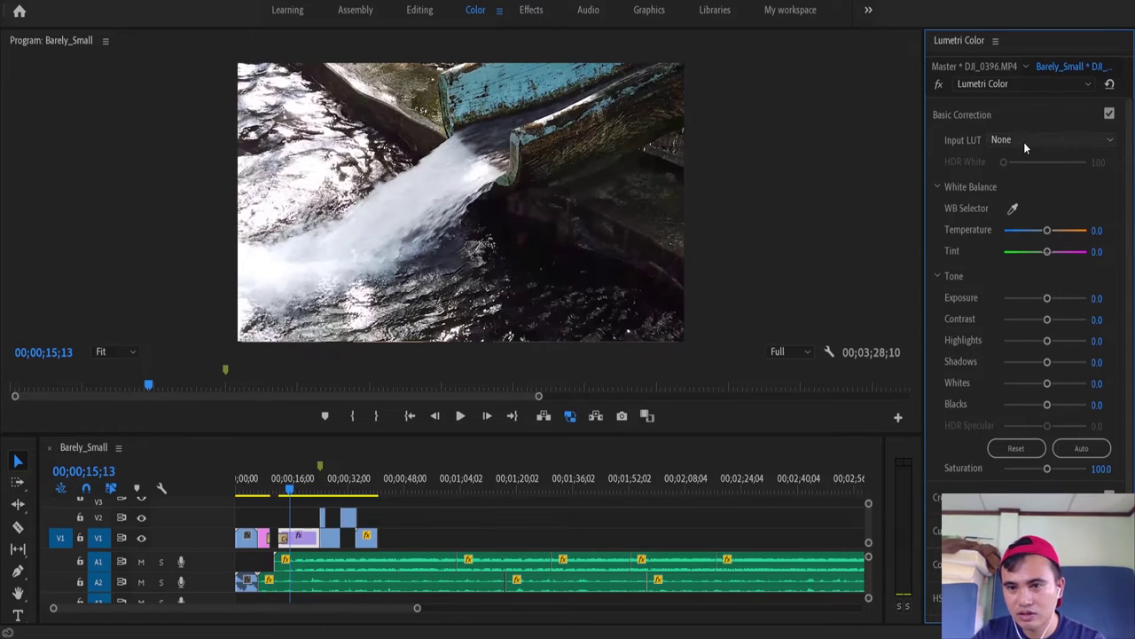
left_click(1023, 142)
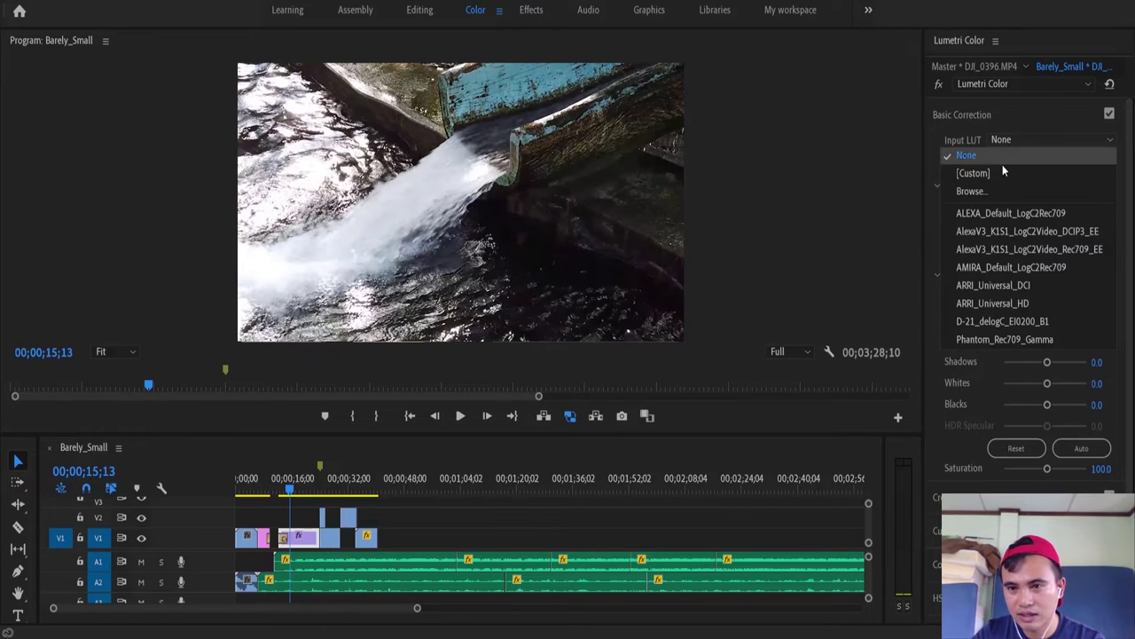
left_click(982, 267)
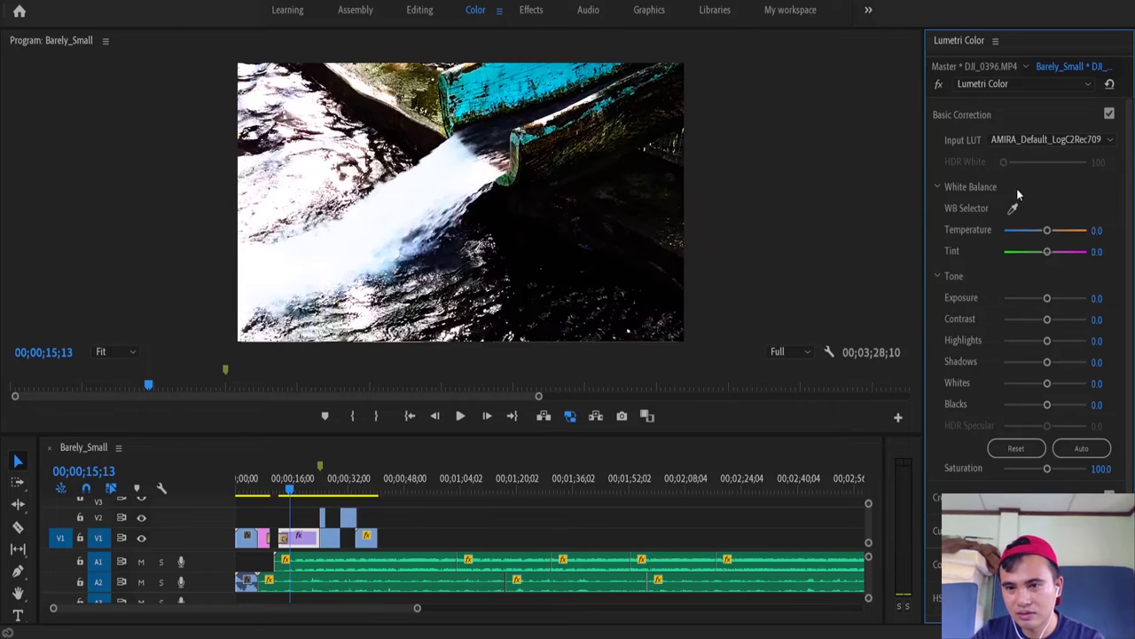
scroll(1030, 253, "down", 2)
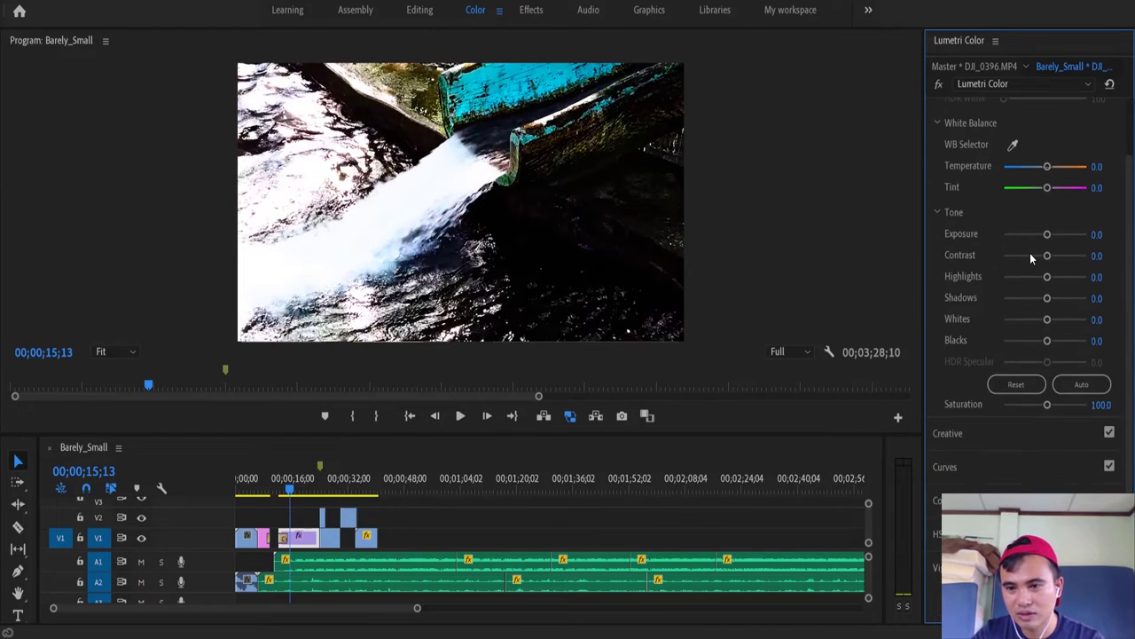
scroll(1030, 252, "up", 2)
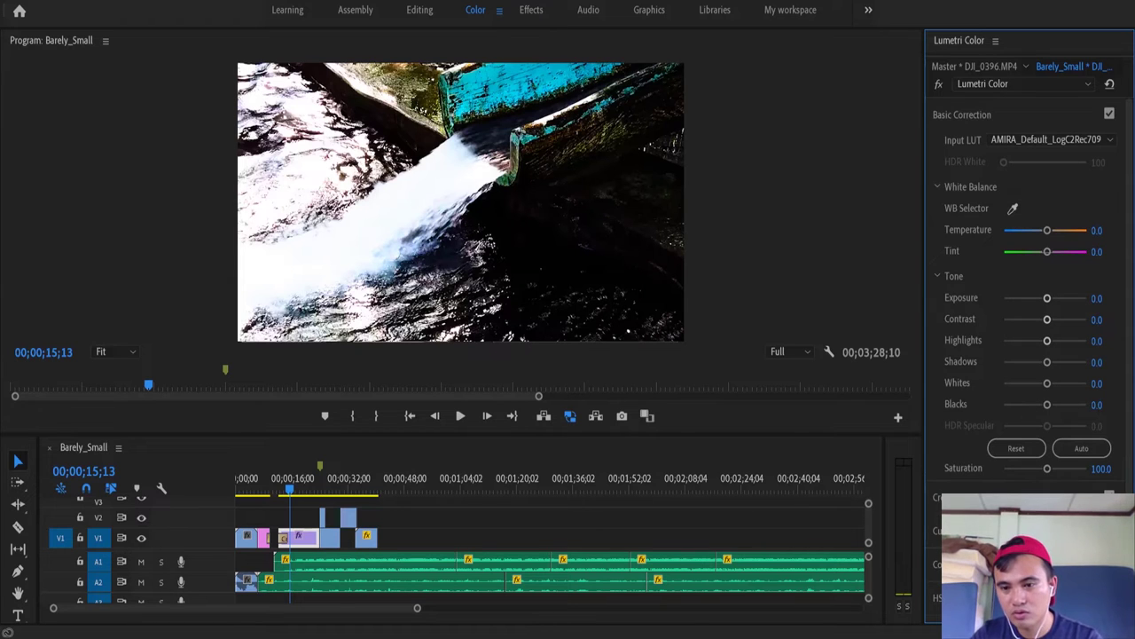
Try the Kodak 5218 Kodak 2383 look at full intensity, undo it, and reopen Basic Correction
left_click(1010, 493)
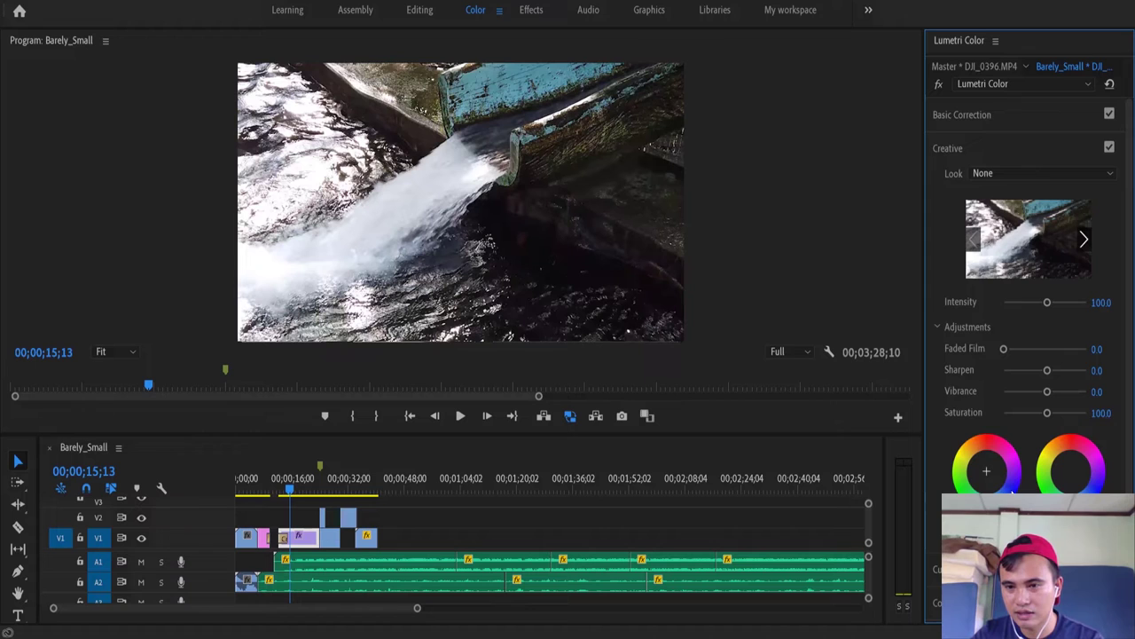
left_click(1023, 173)
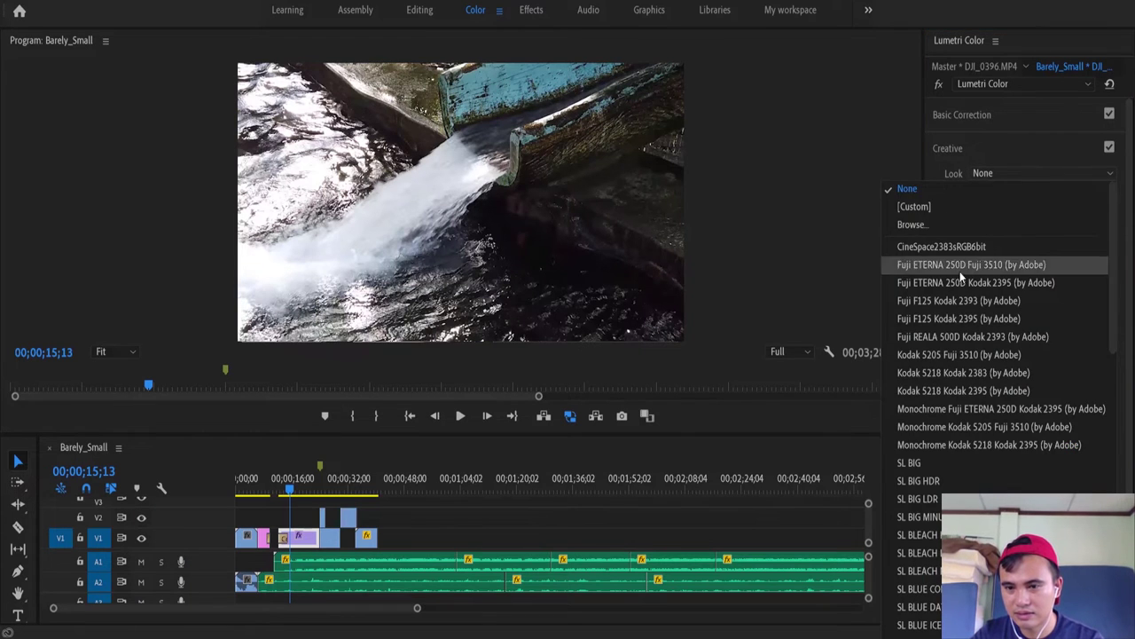
left_click(958, 321)
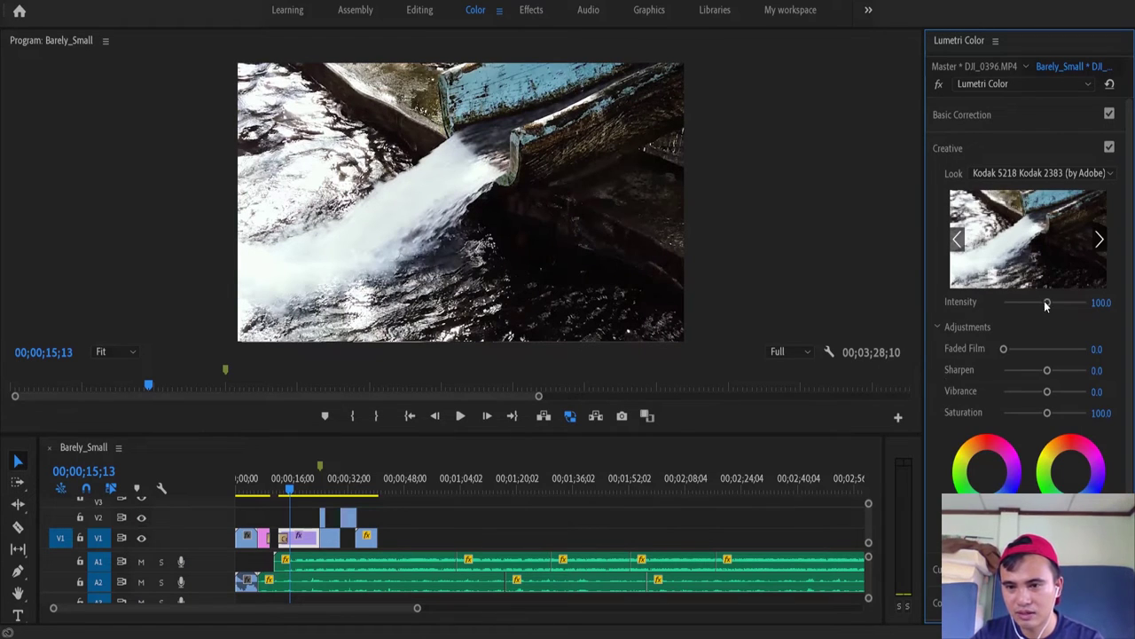
left_click_drag(1044, 300, 1089, 301)
double_click(1089, 302)
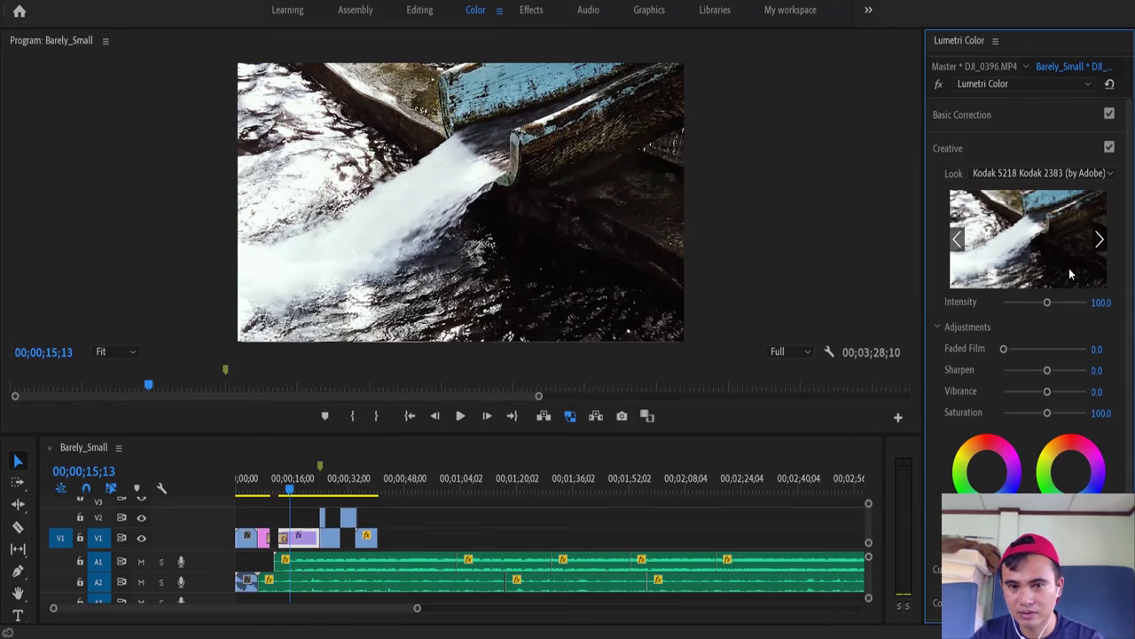
key("ctrl+z")
left_click(1040, 107)
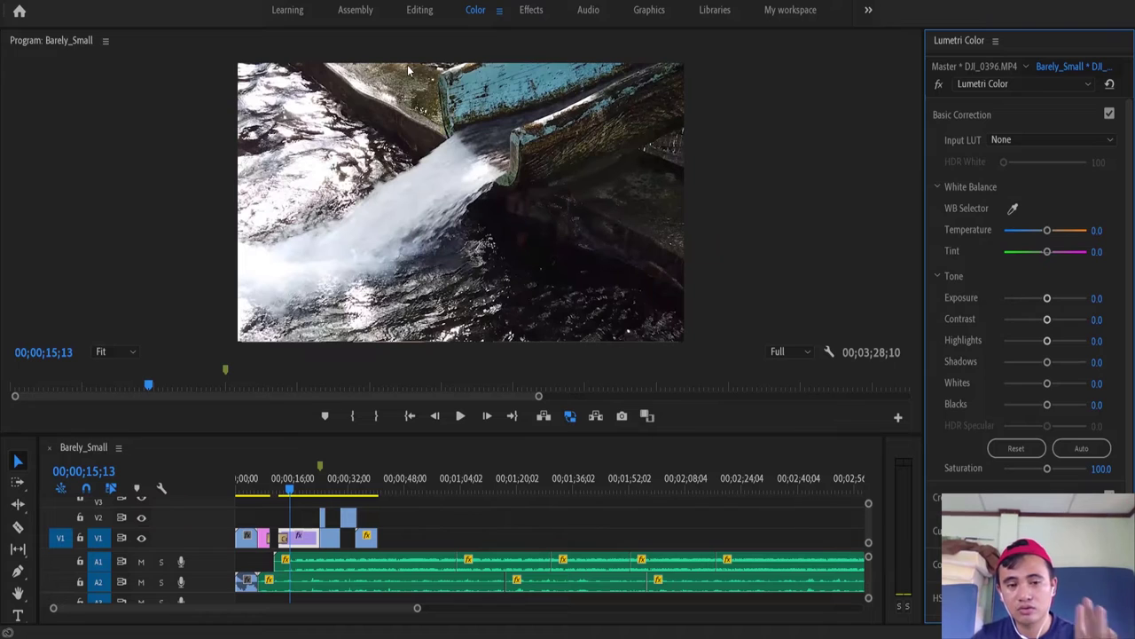
Go through the Effects workspace to the Audio workspace with the Essential Sound panel
left_click(529, 11)
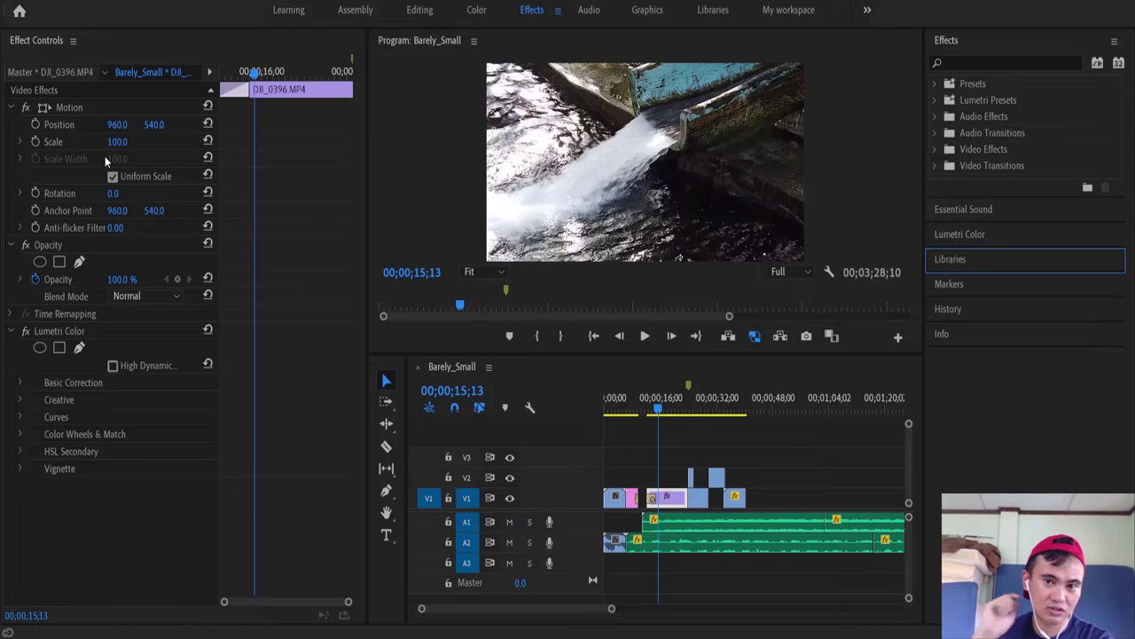
left_click(593, 10)
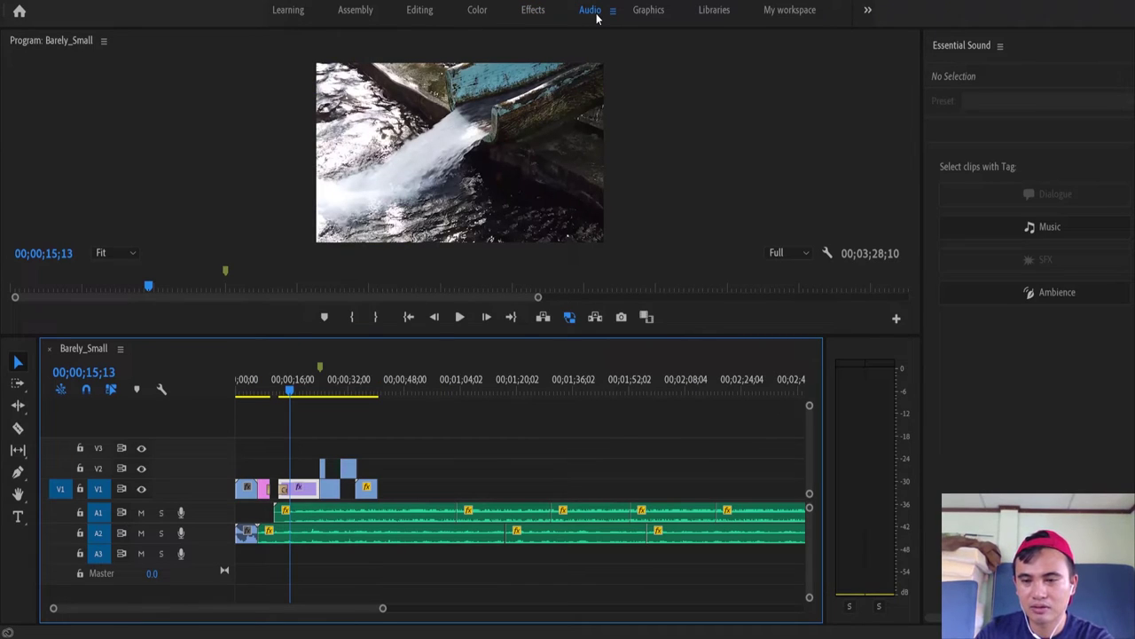
Zoom the timeline out, select the three A2 clips, and clear their Ambience tag
left_click(591, 433)
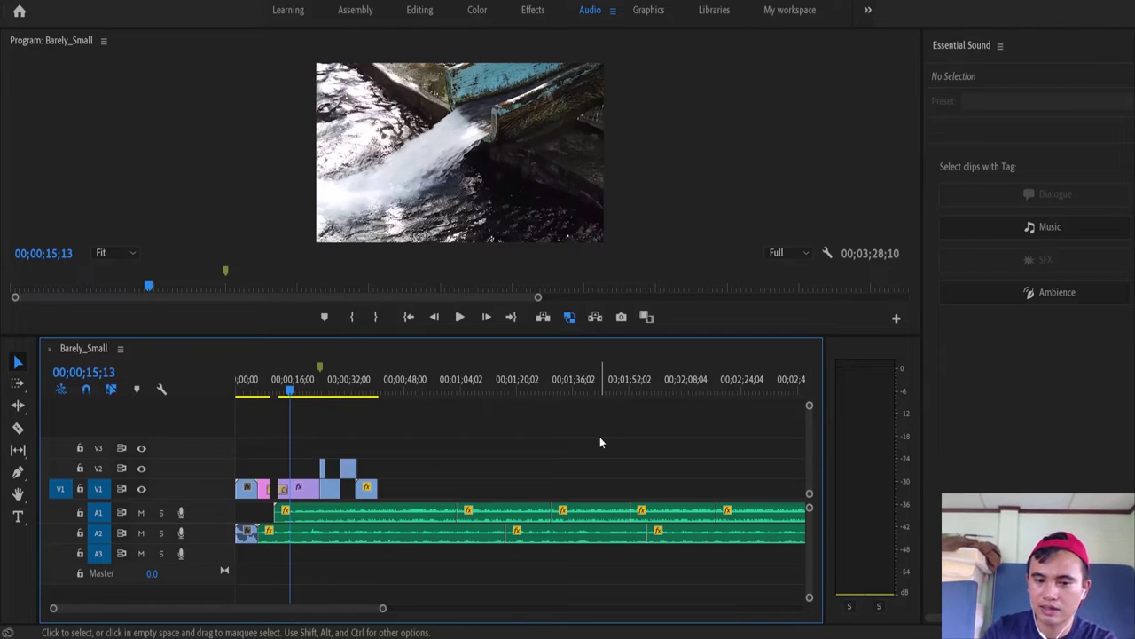
key("minus")
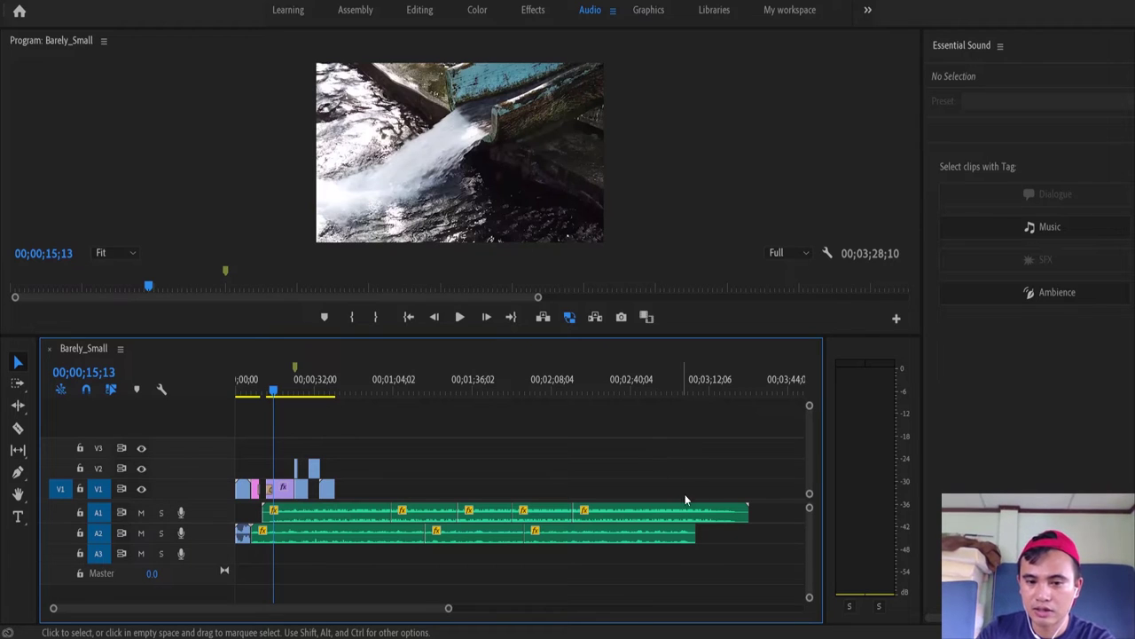
left_click_drag(727, 535, 254, 525)
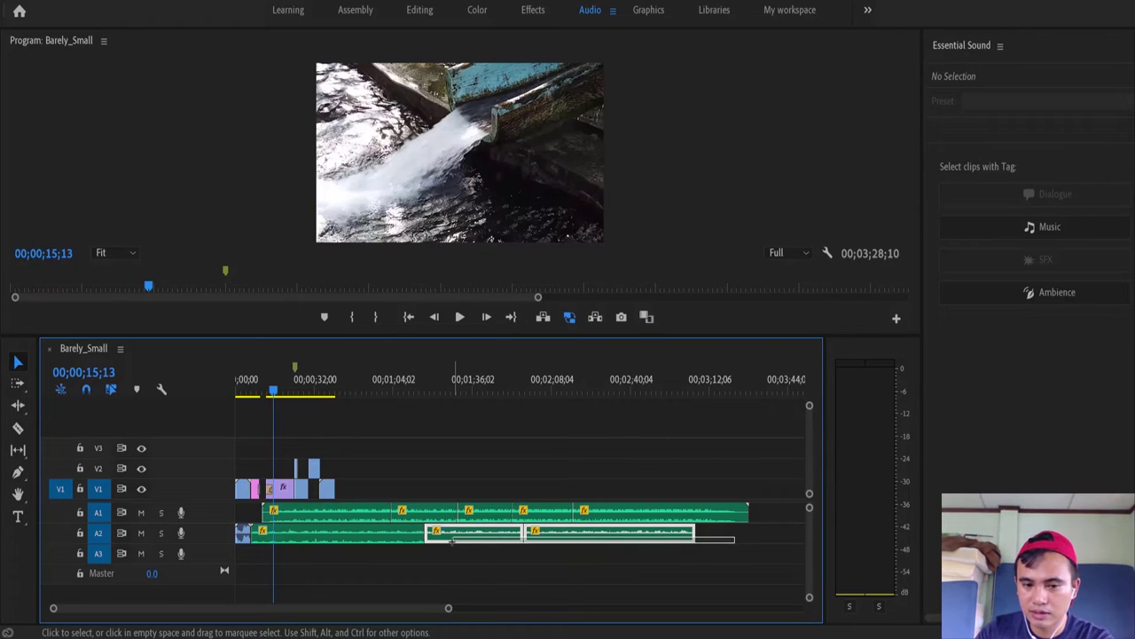
left_click(570, 488)
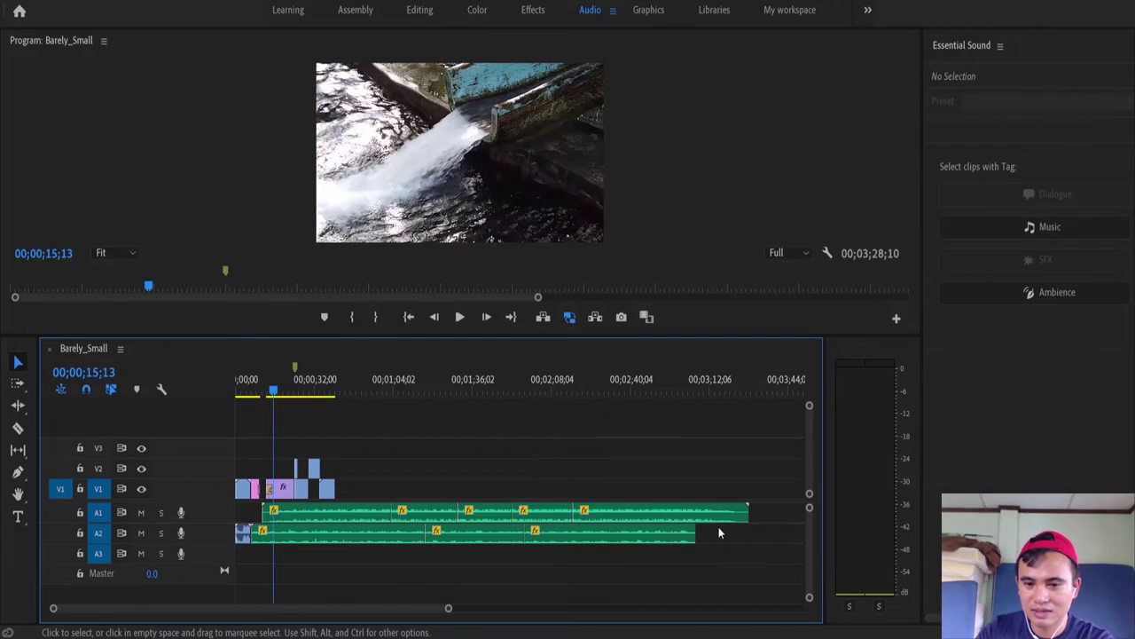
left_click_drag(716, 535, 251, 525)
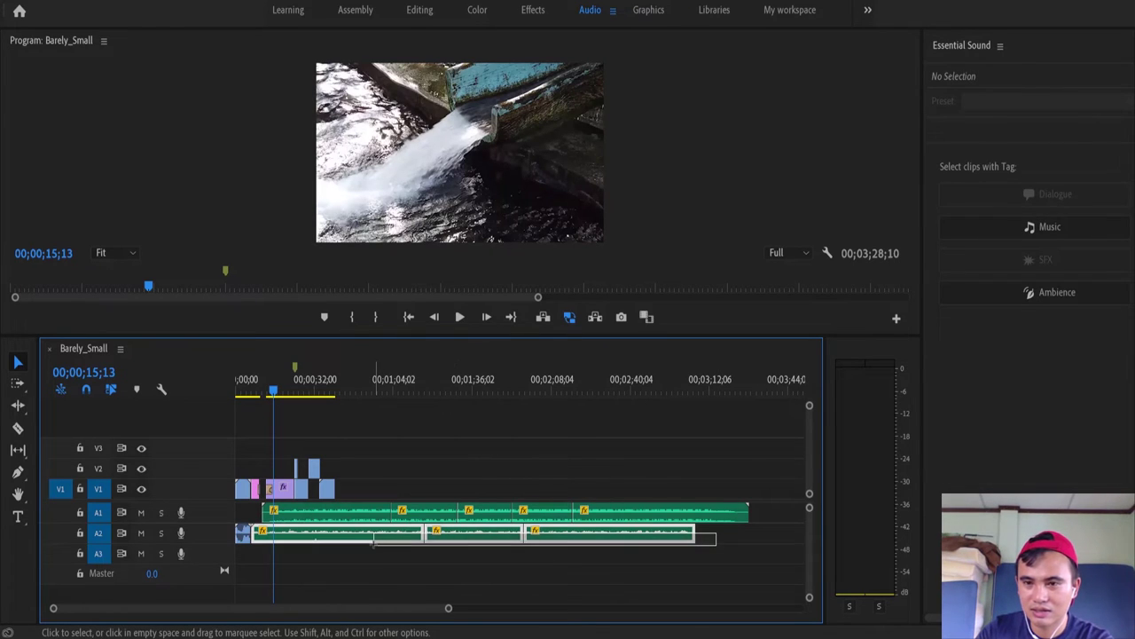
left_click(1100, 101)
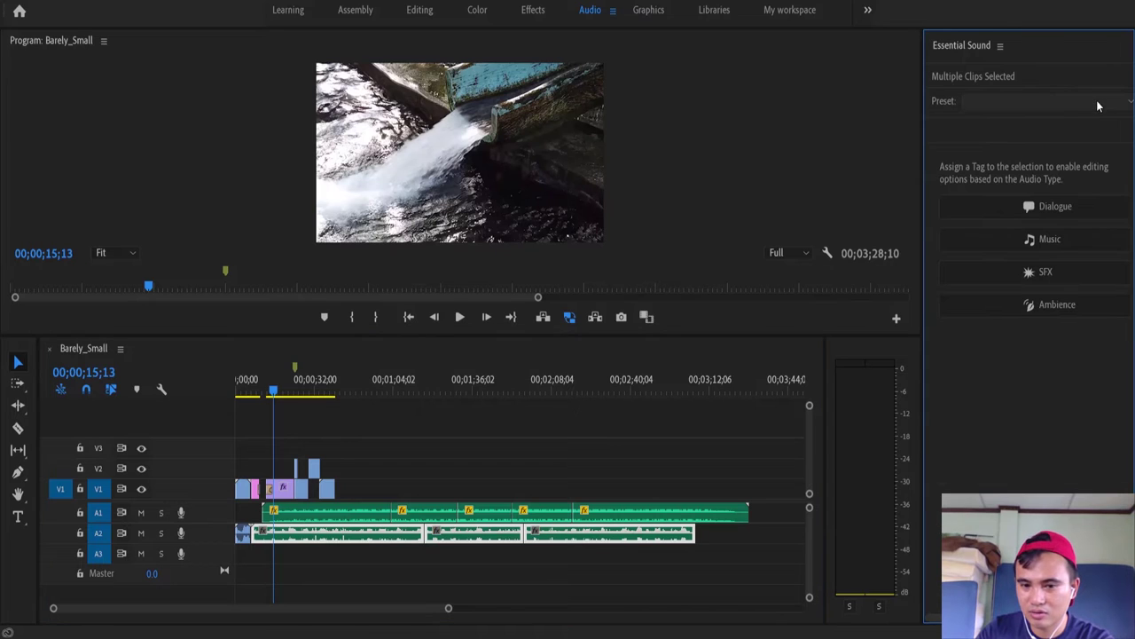
Select the A1 clips and clear their Music tag, then deselect everything
left_click_drag(768, 505, 258, 518)
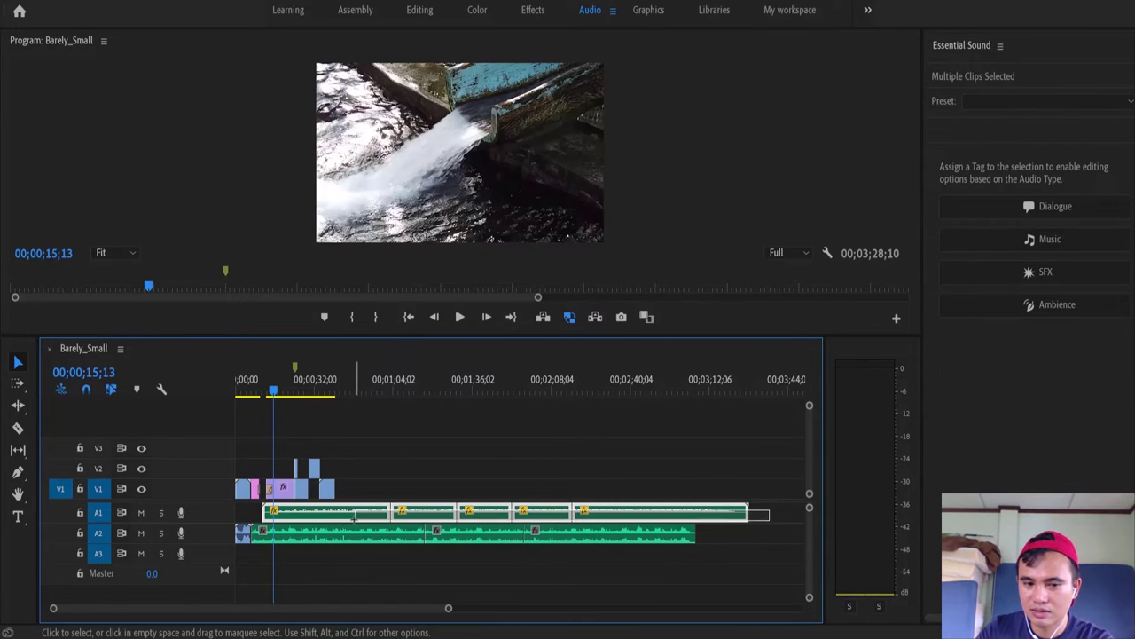
left_click(1049, 239)
left_click(1084, 101)
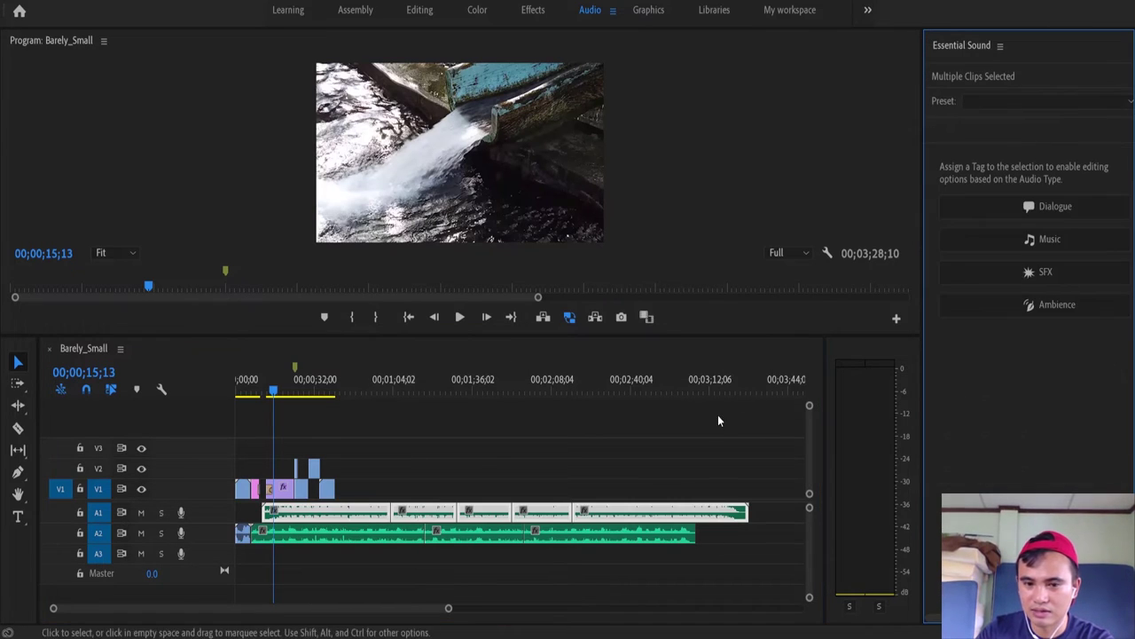
left_click(594, 477)
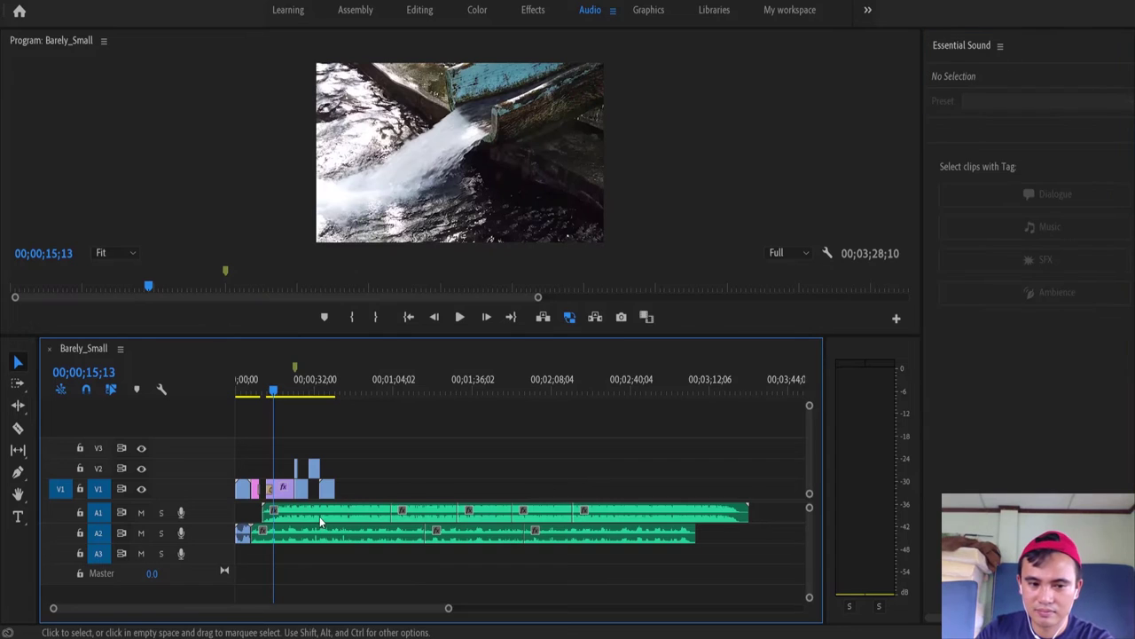
Mute A2 to hear A1 alone during playback, unmute A2, and select its clips
left_click(140, 532)
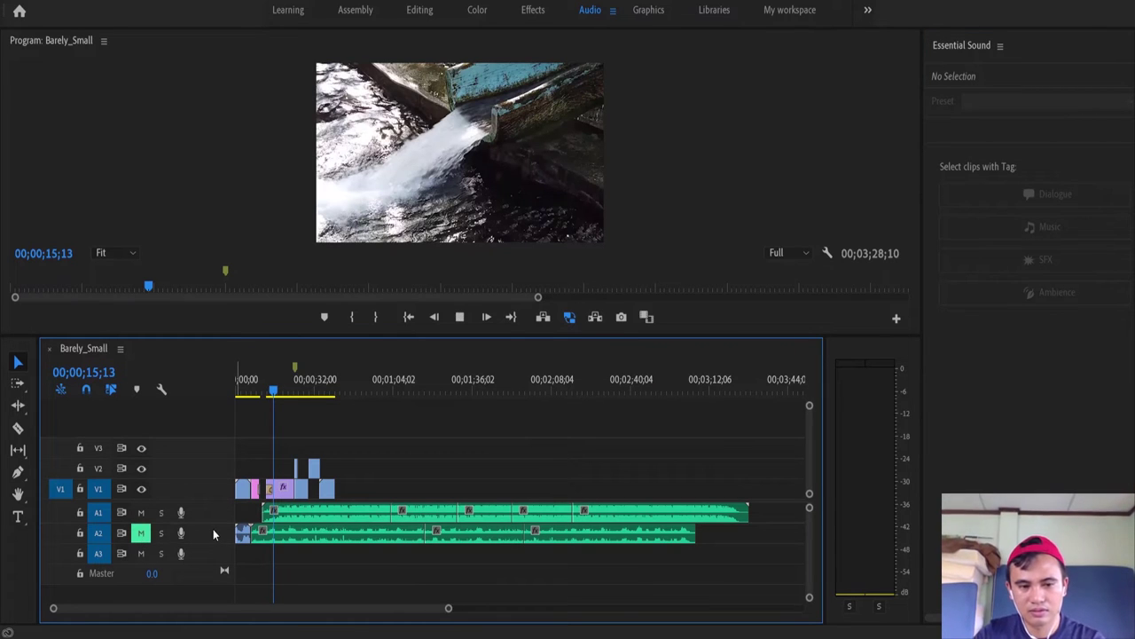
key("space")
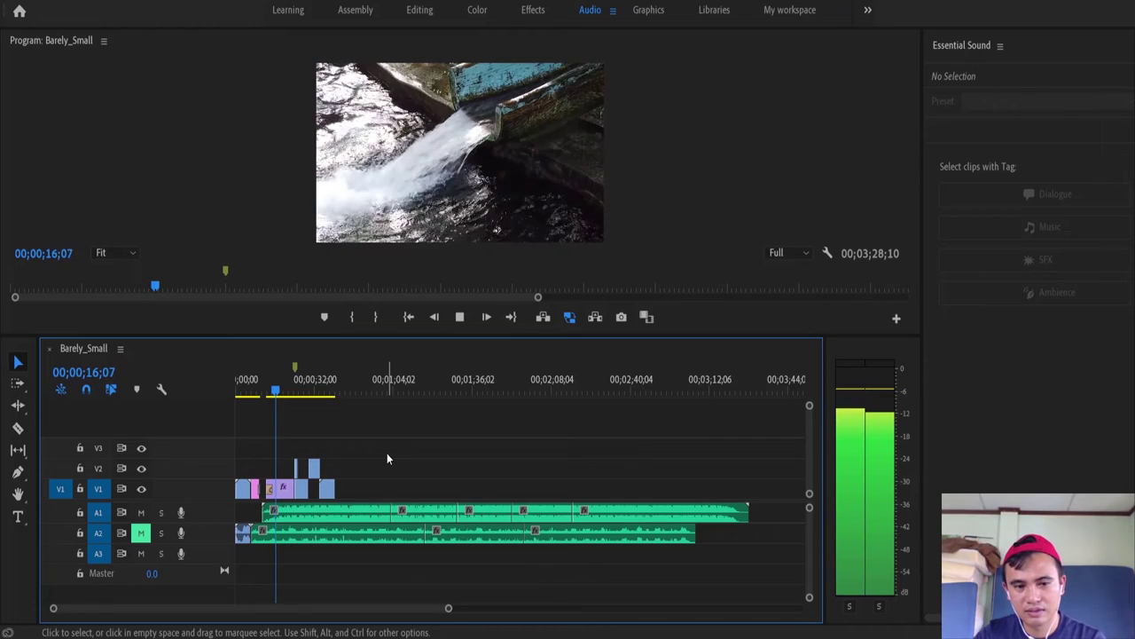
key("space")
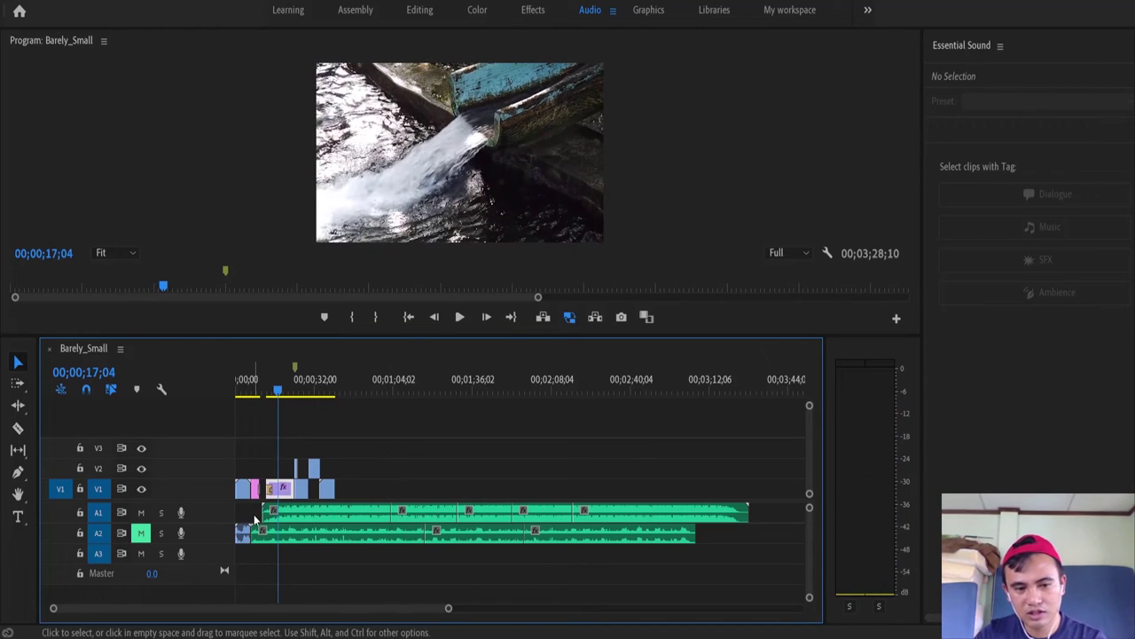
left_click(141, 532)
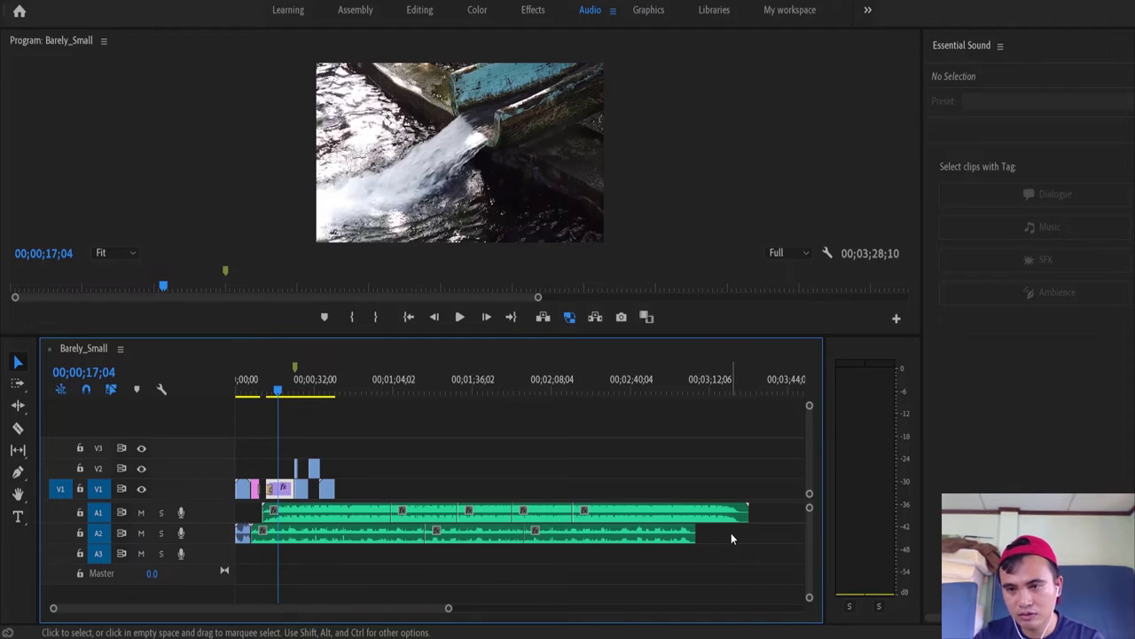
left_click_drag(731, 537, 383, 535)
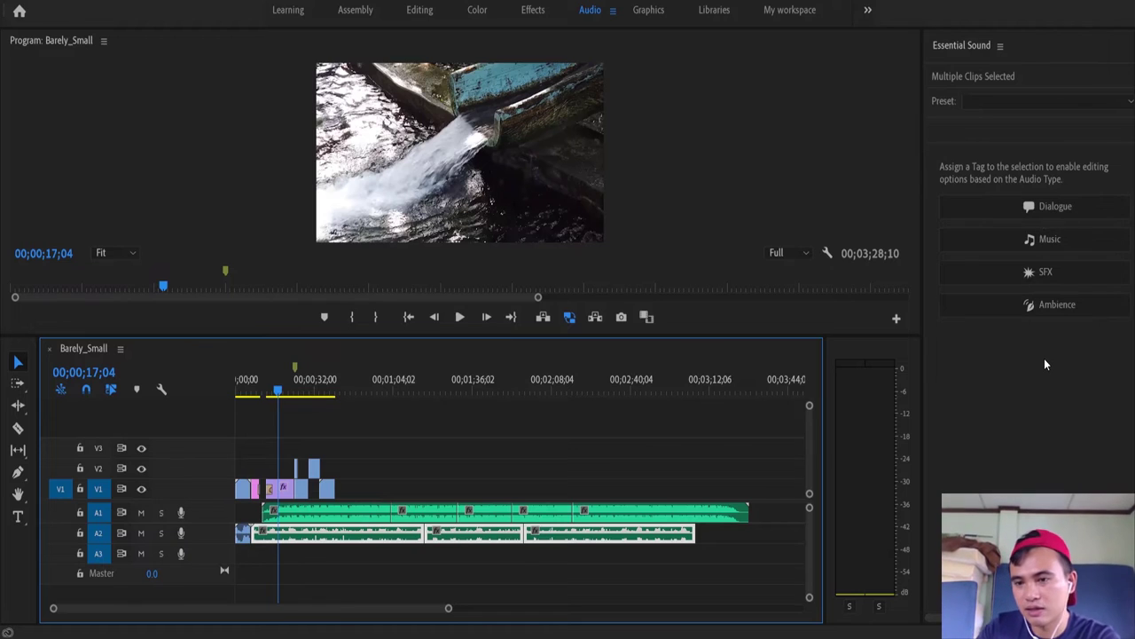
Tag the A2 clips as Ambience, auto-match their loudness to -30.00 LUFS, then select the A1 clips
left_click(1038, 305)
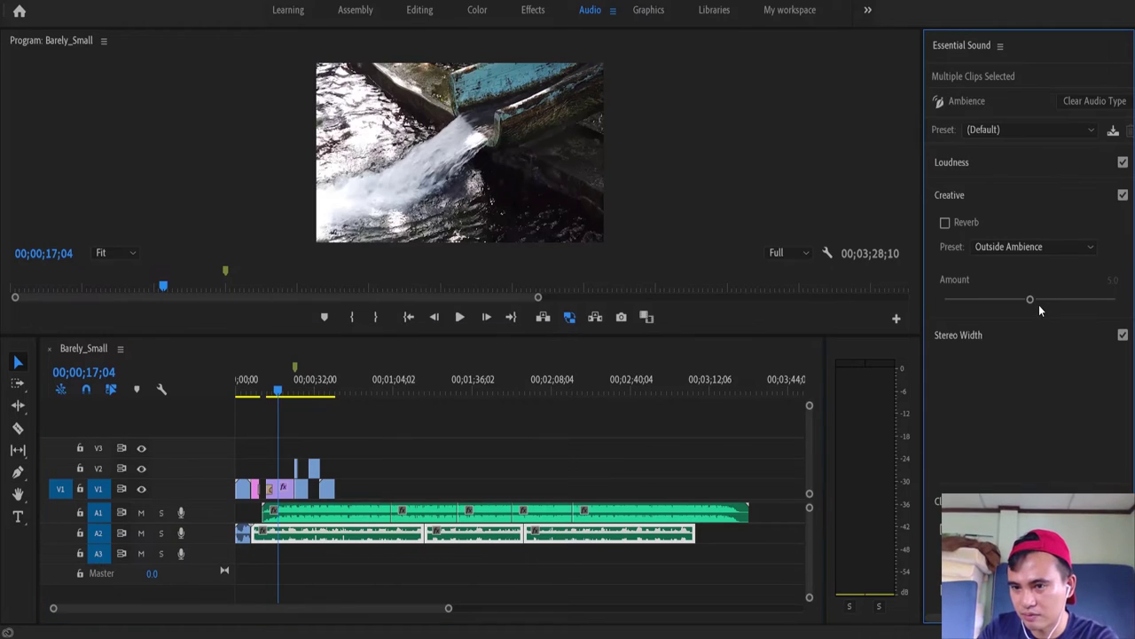
left_click(985, 161)
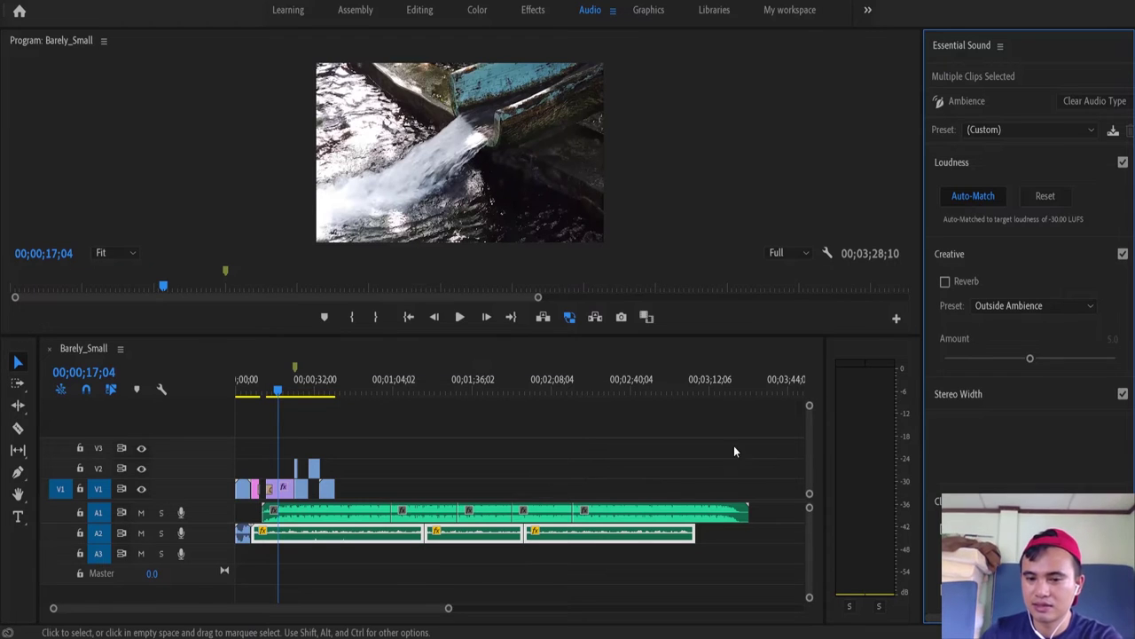
left_click(758, 512)
left_click_drag(773, 514, 350, 510)
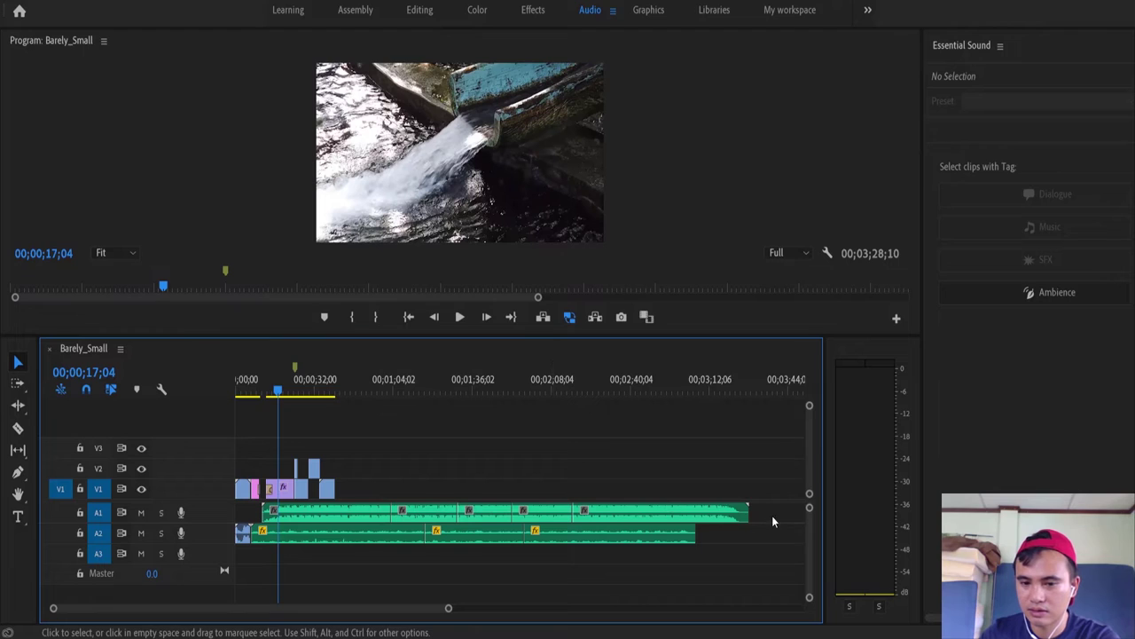
Tag the A1 clips as Music, auto-match their loudness to -25.00 LUFS, and deselect them
left_click_drag(765, 507, 350, 517)
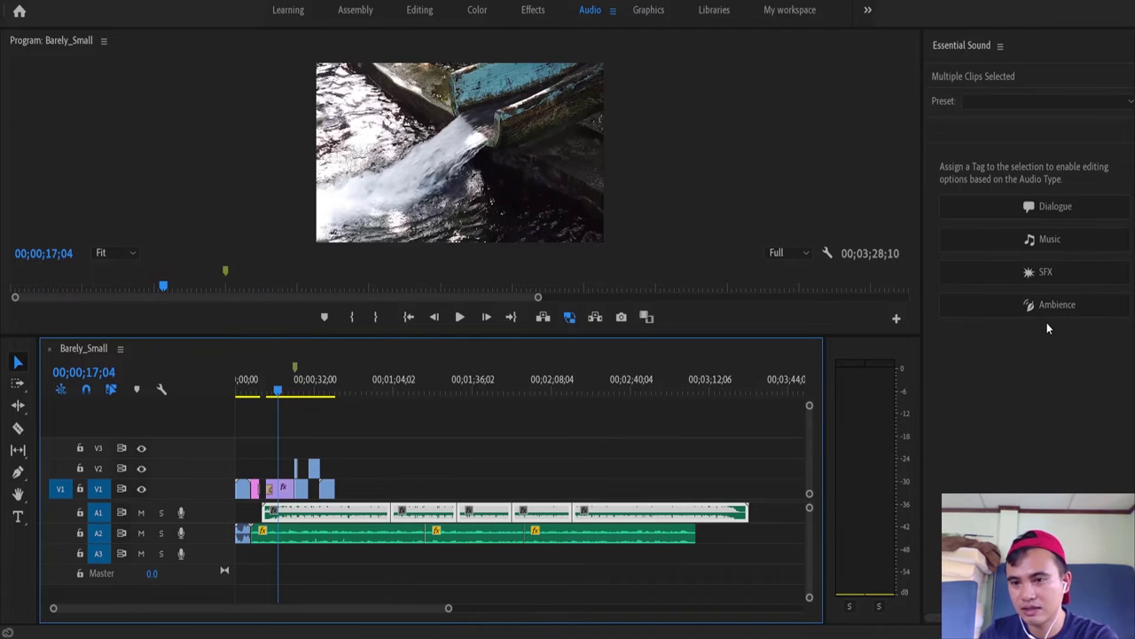
left_click(1040, 242)
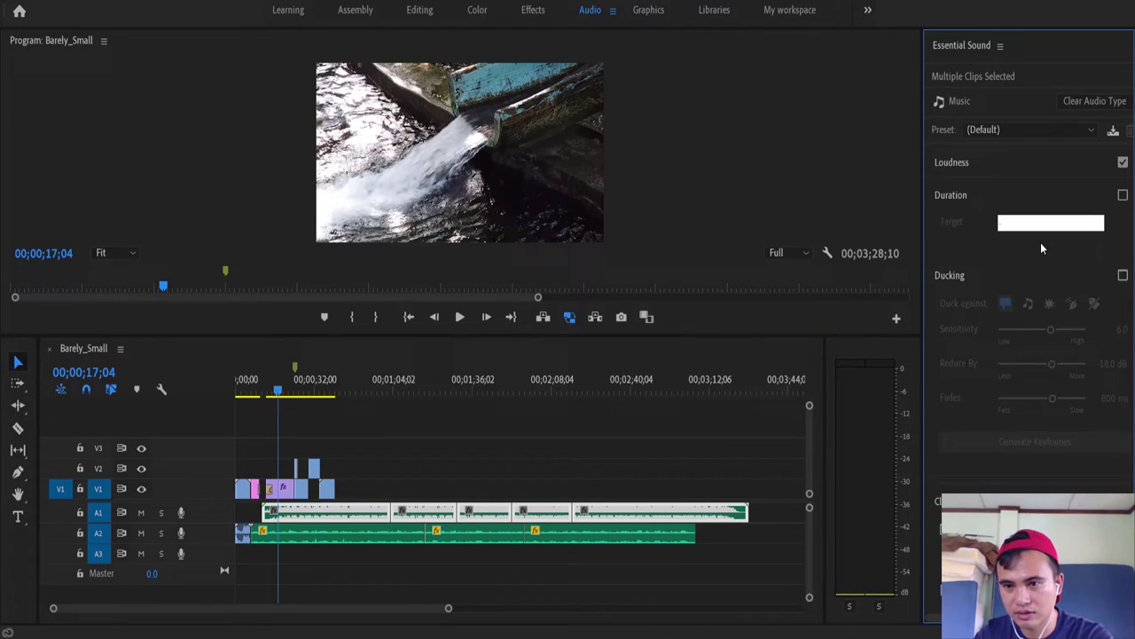
left_click(991, 164)
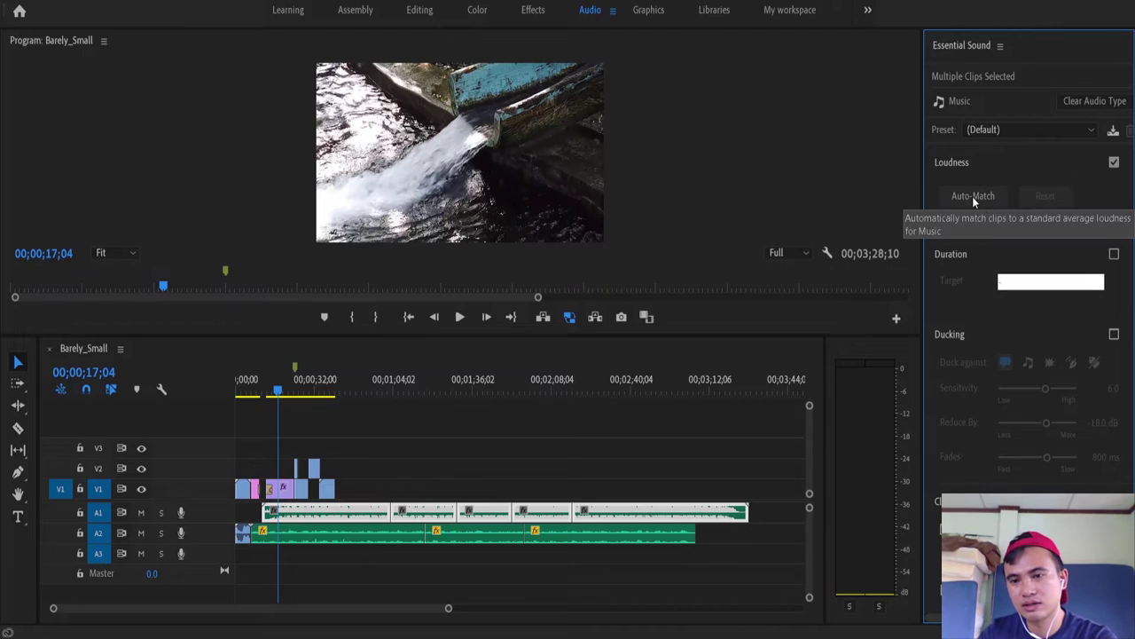
left_click(972, 196)
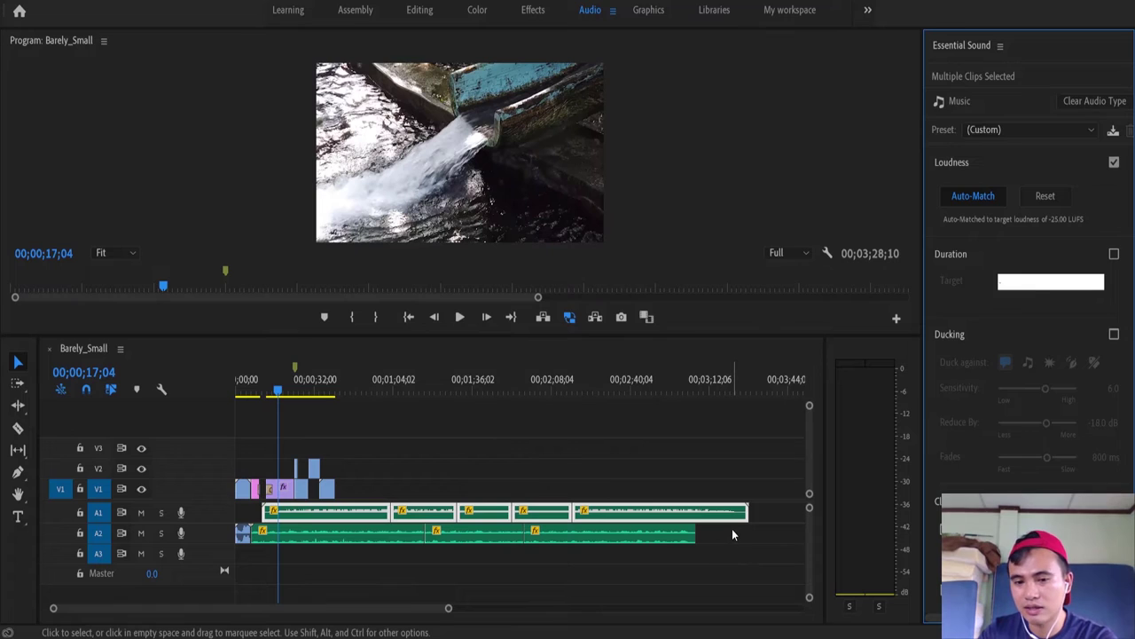
left_click_drag(731, 529, 526, 541)
Clear the clip selection and return the playhead to the sequence start
left_click(425, 484)
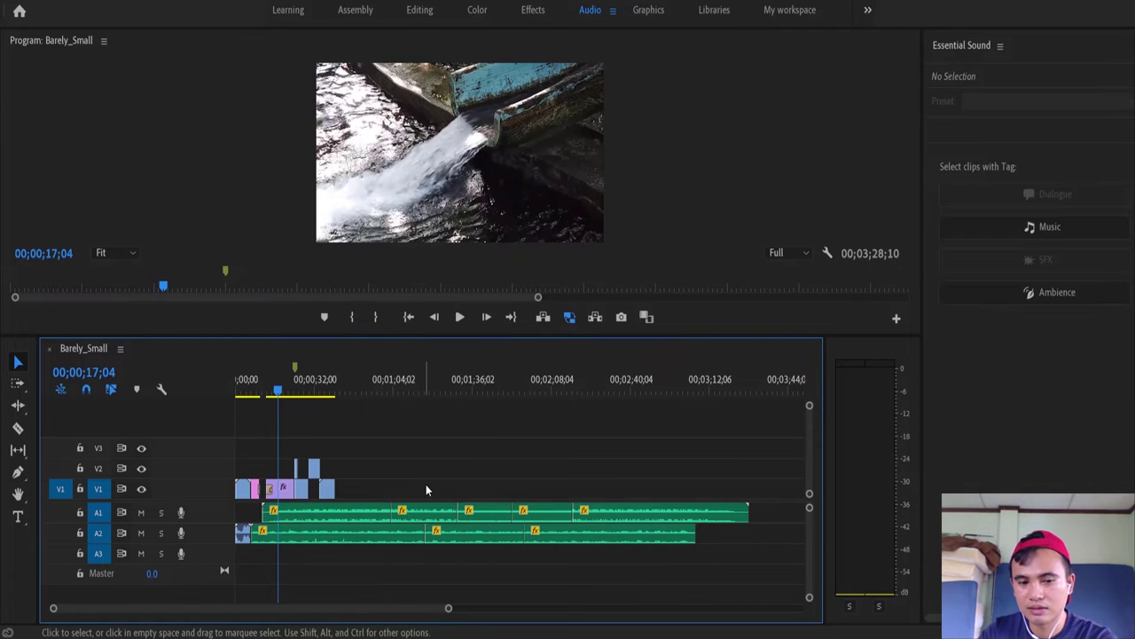
left_click(247, 537)
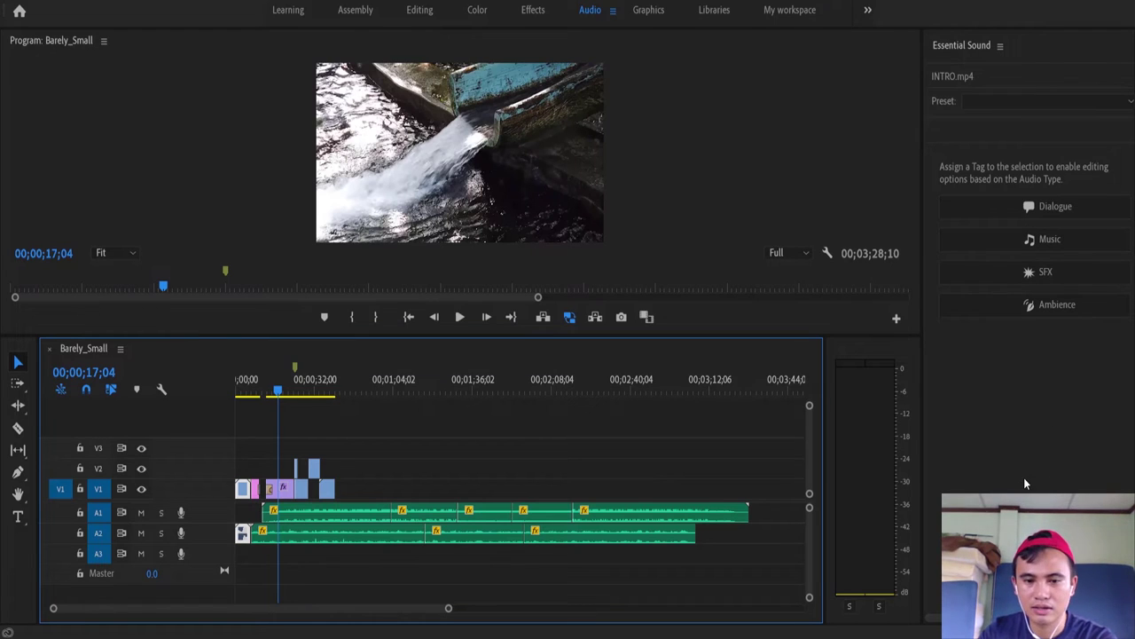
left_click(669, 476)
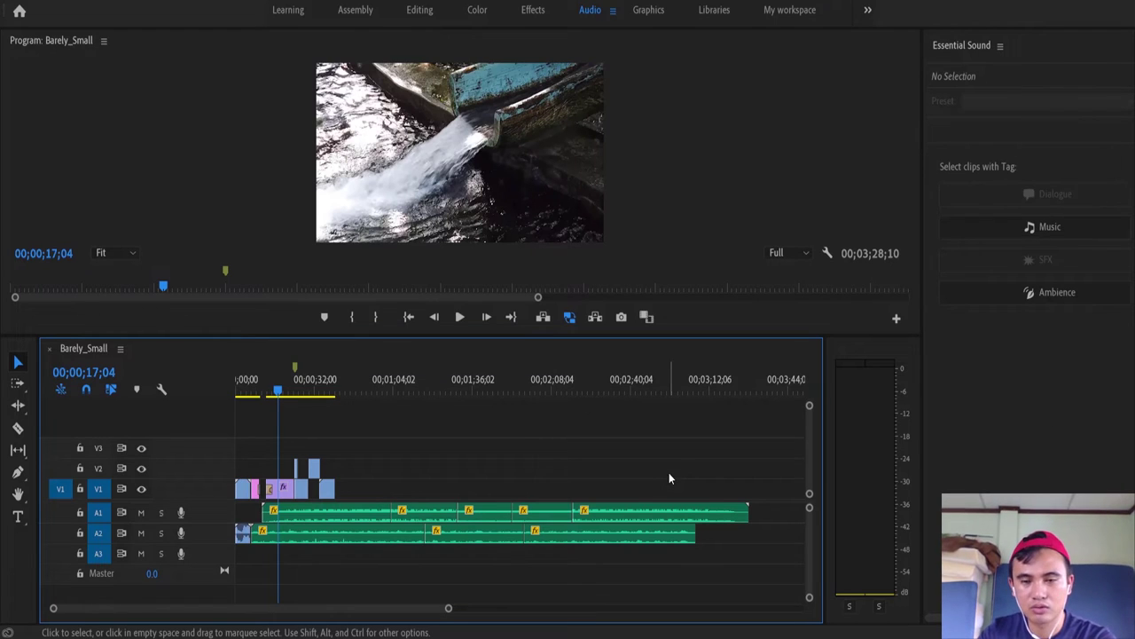
left_click(273, 393)
left_click_drag(275, 393, 236, 395)
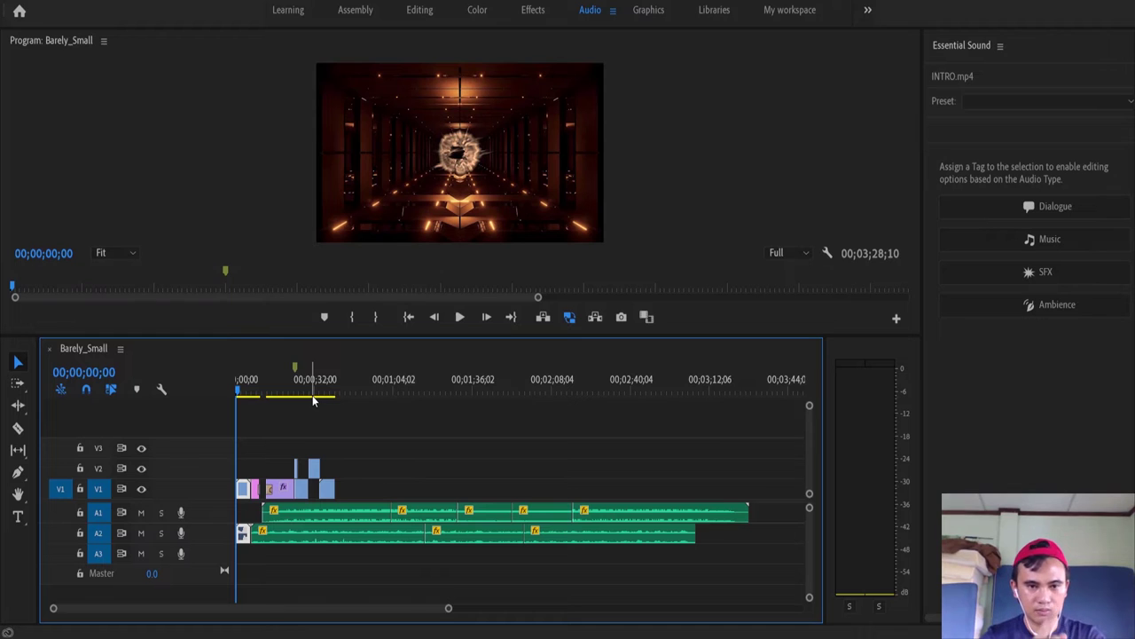
Preview the intro up to 00;00;05;10, then show the options for the first A2 ambience clip
key("space")
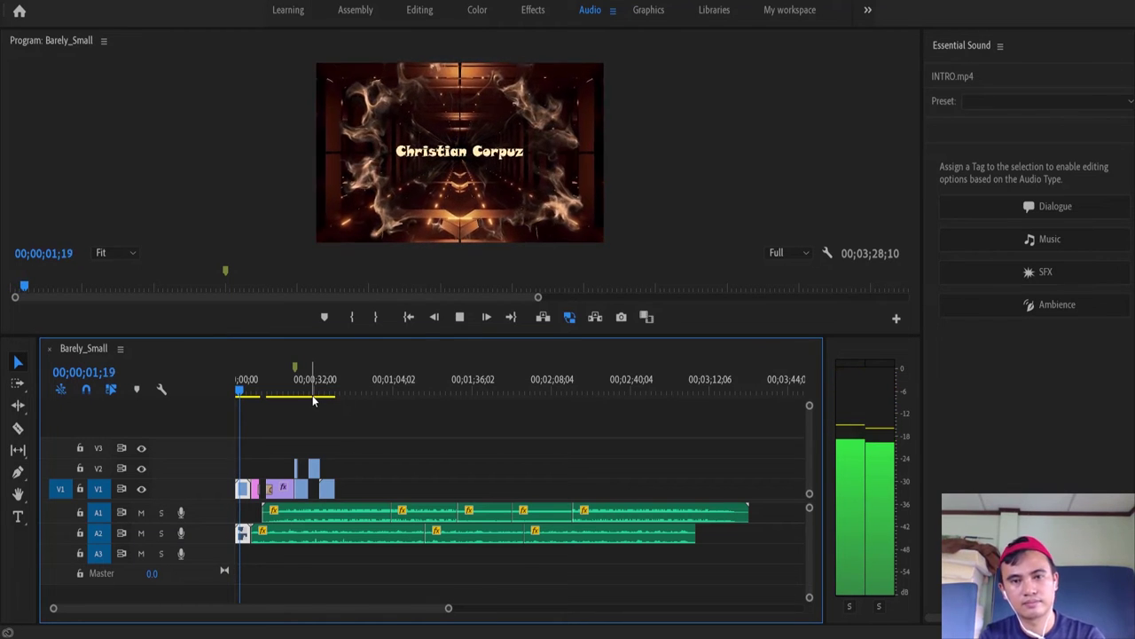
key("space")
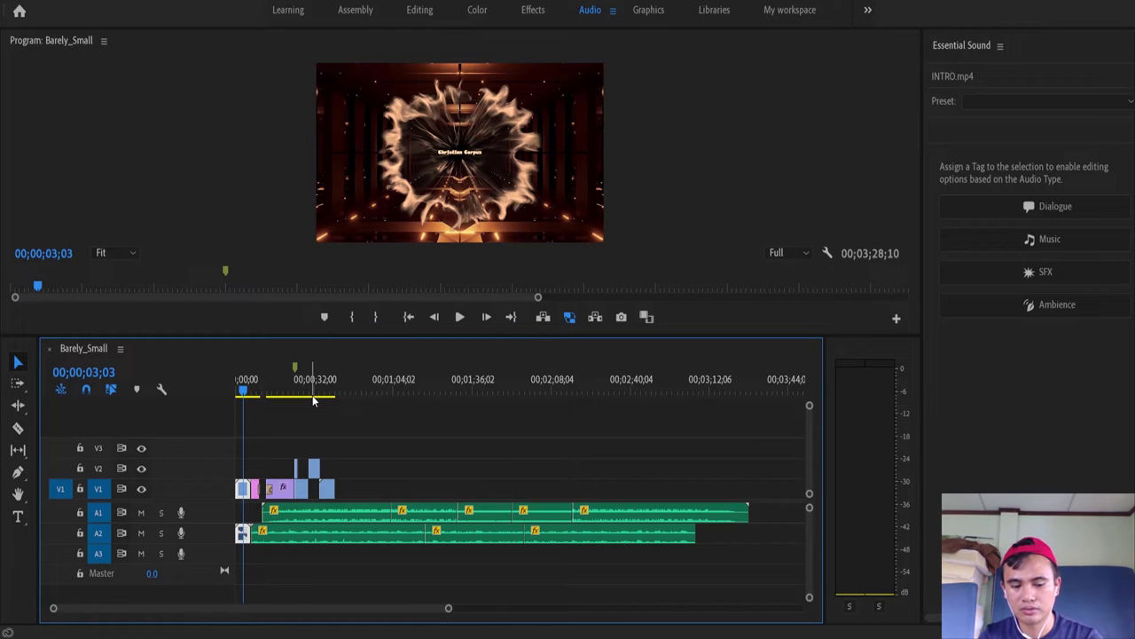
key("space")
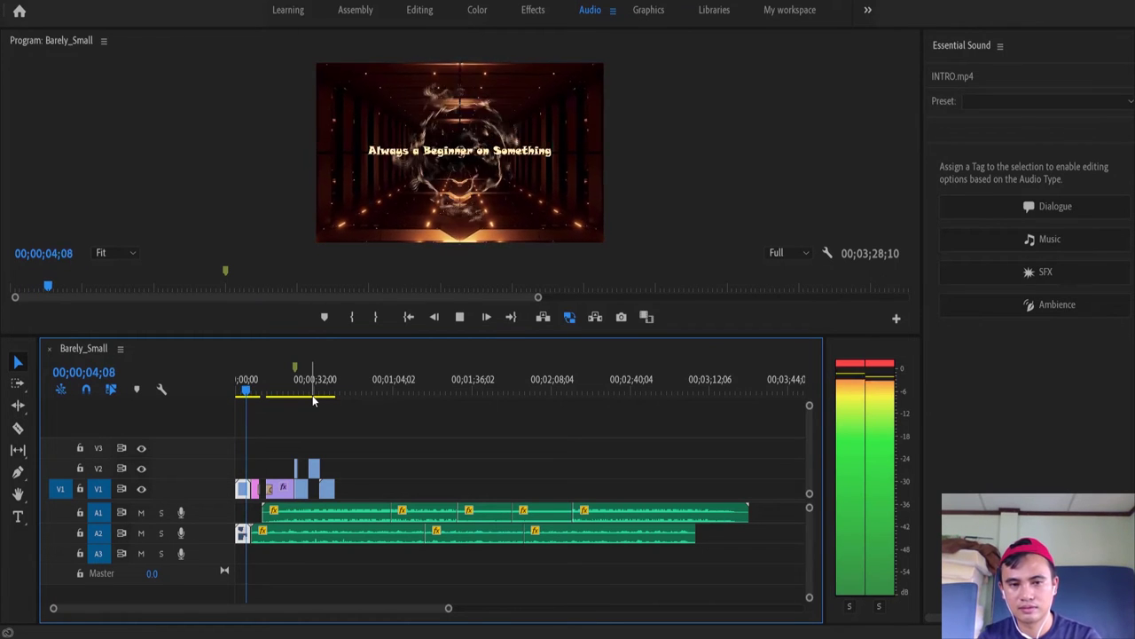
key("space")
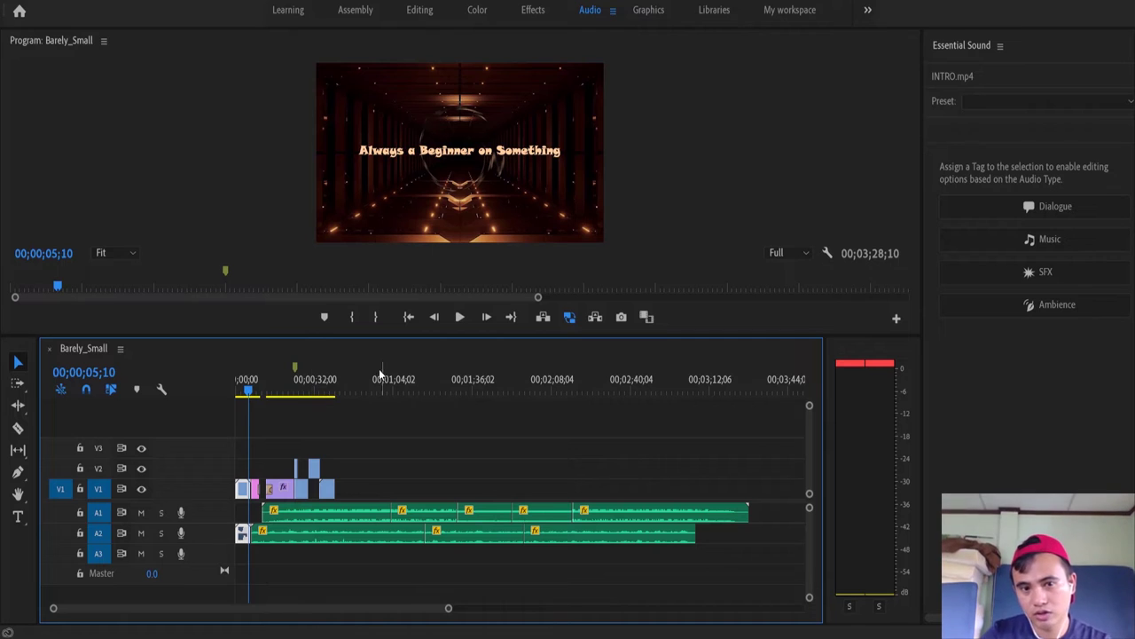
left_click(321, 537)
right_click(321, 538)
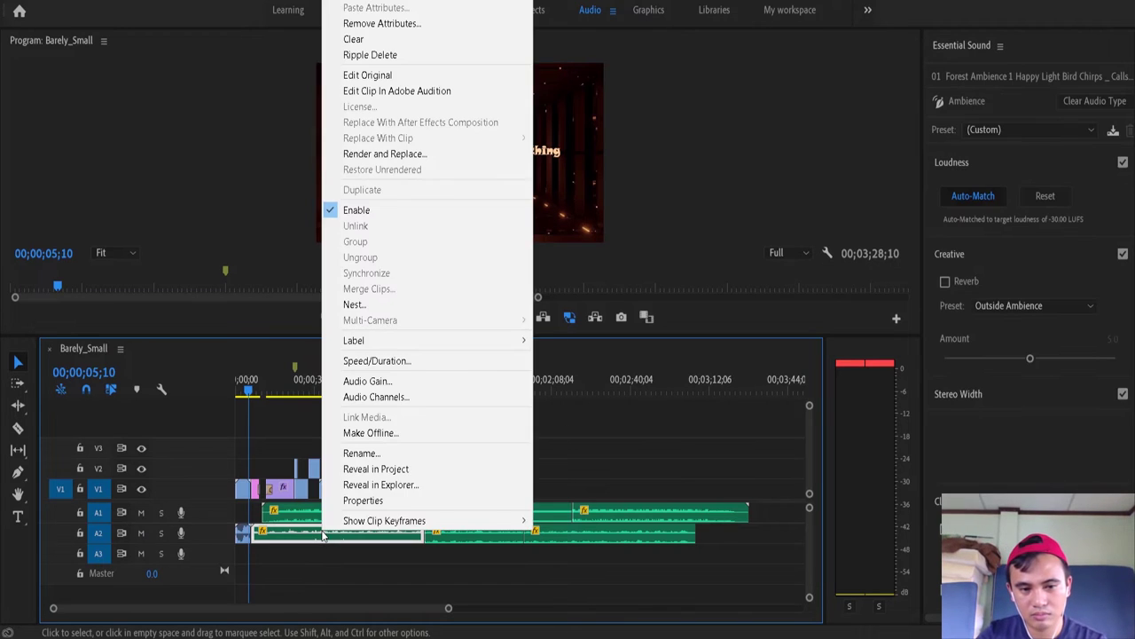
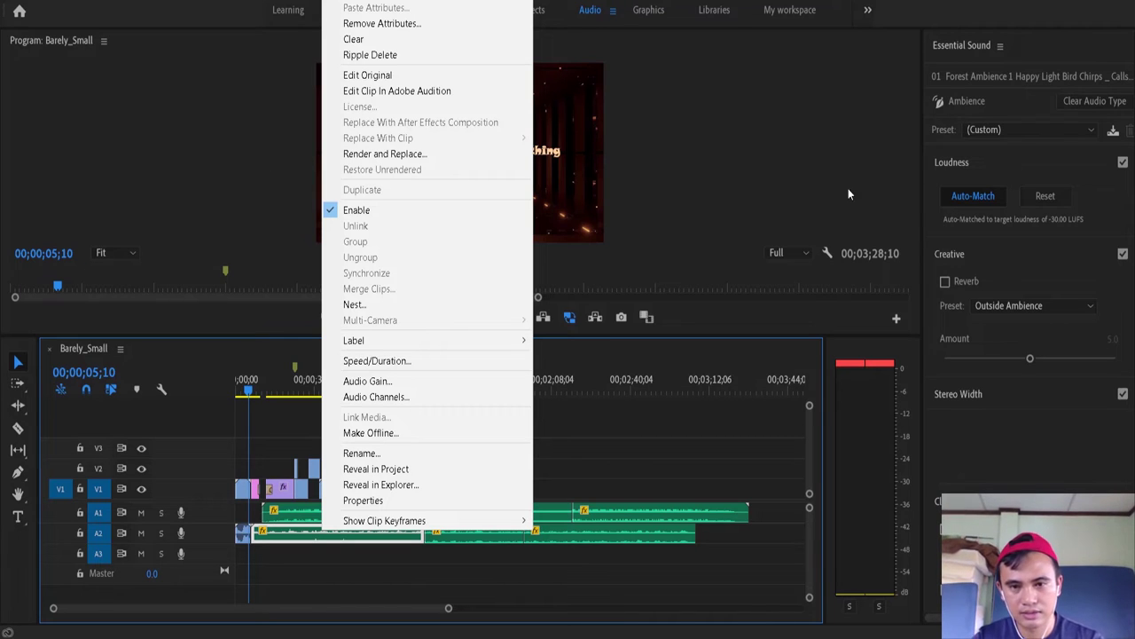
Close the clip menu, clear the selection and preview the sequence up to 00;00;20;09
left_click(760, 169)
left_click(378, 450)
key("space")
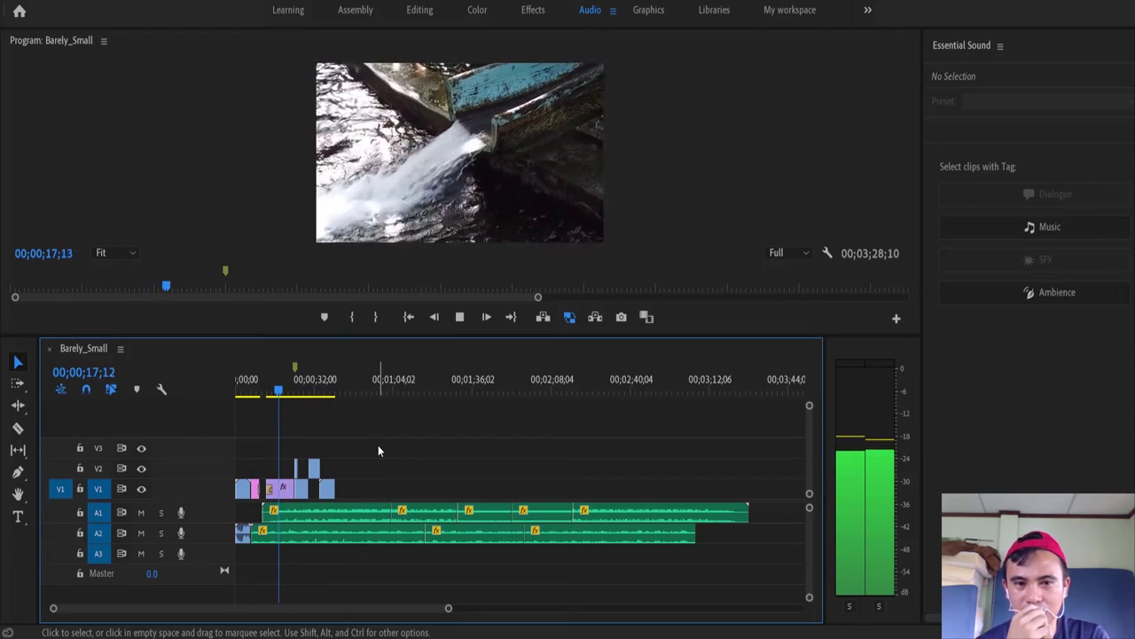
key("space")
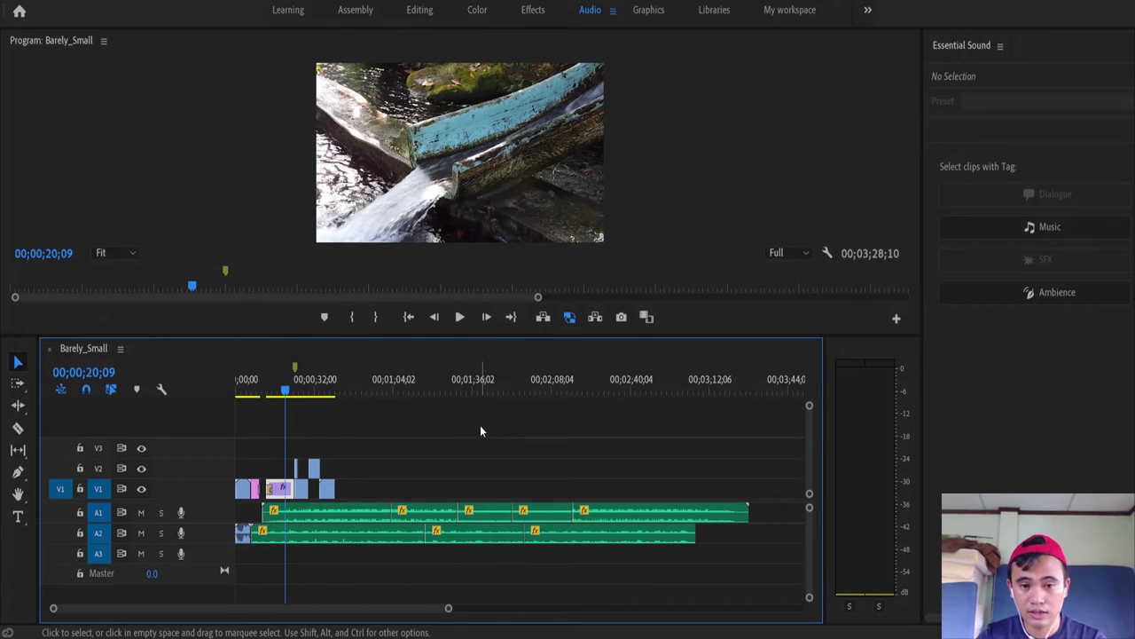
Switch to the Editing workspace and move between the project bin, source and program monitors
left_click(431, 15)
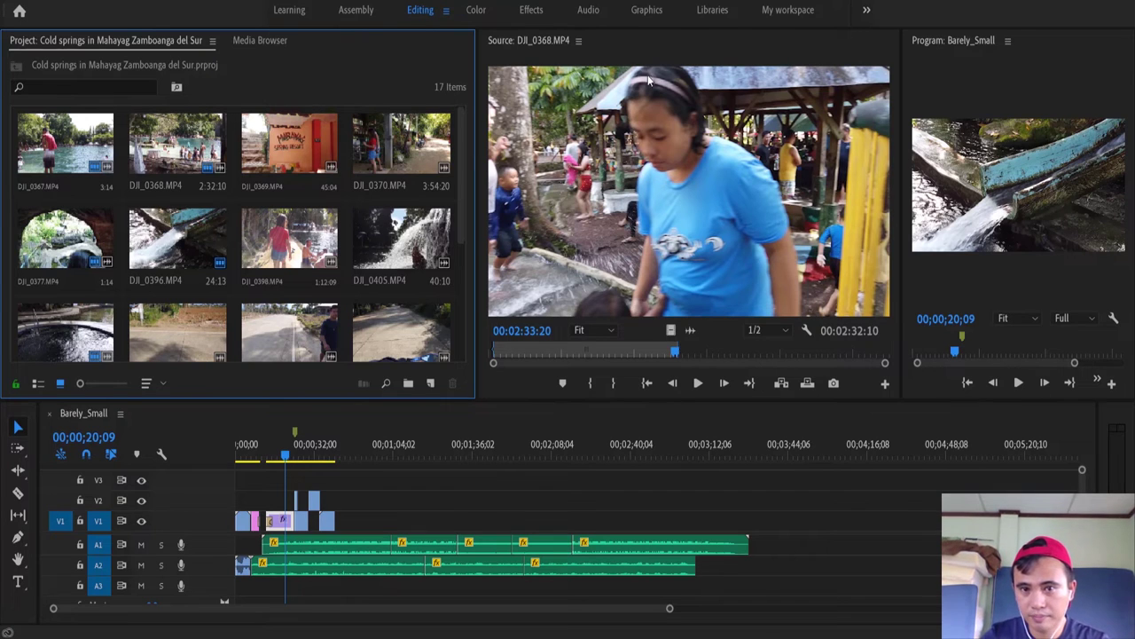
left_click(684, 46)
left_click(454, 53)
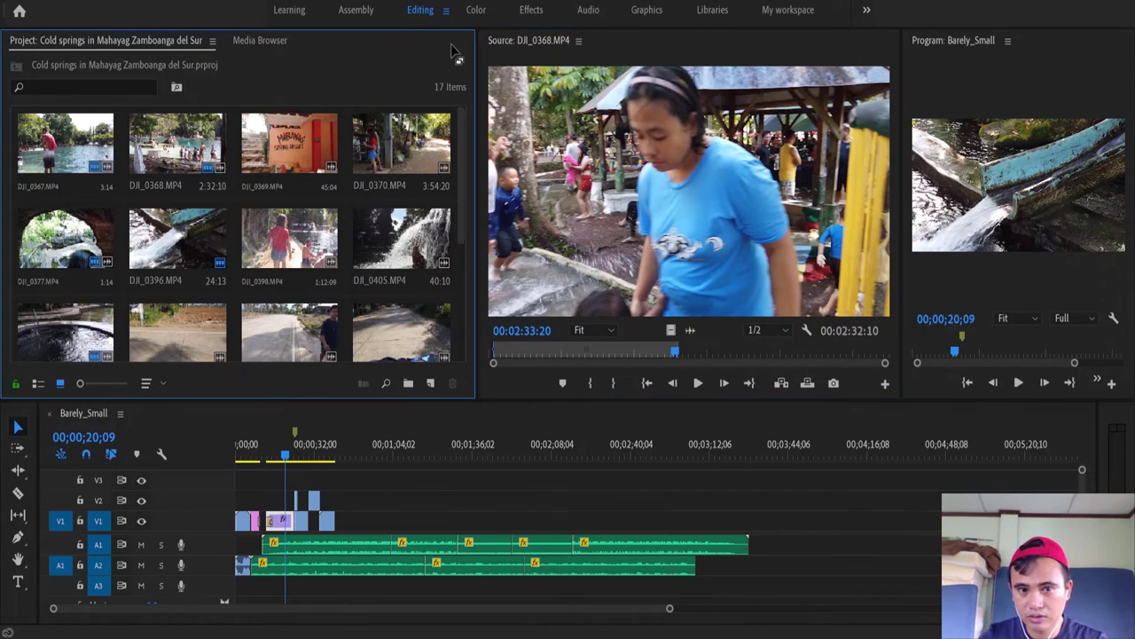
left_click(798, 53)
left_click(1070, 55)
left_click(521, 40)
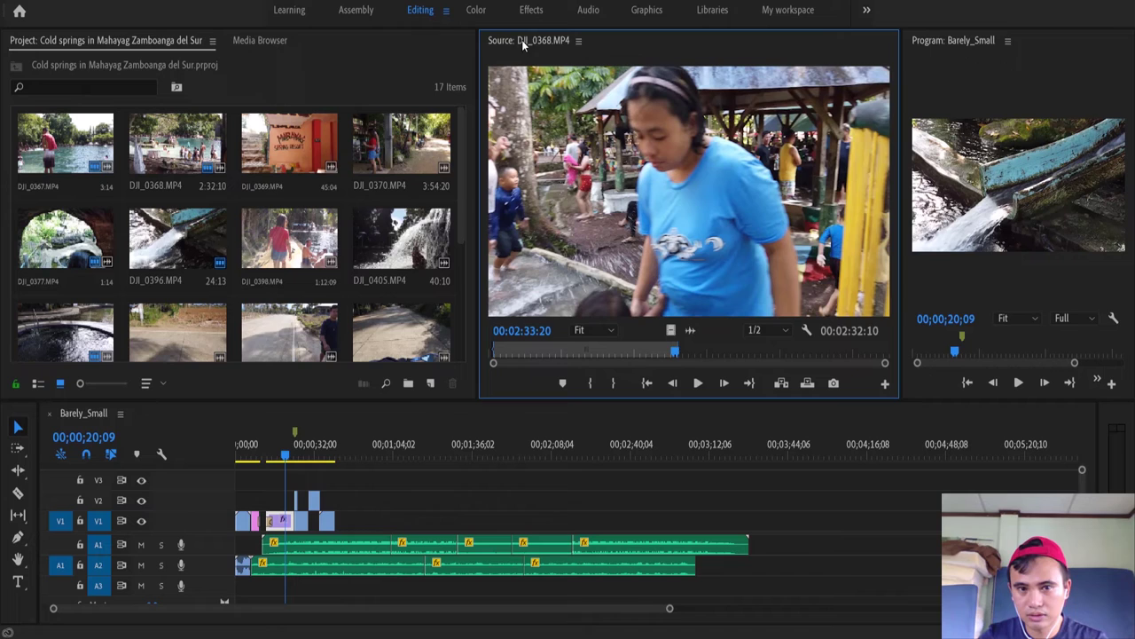
Cycle through the bin, monitors and timeline, leaving the Project panel collapsed at the left edge
left_click(441, 49)
left_click(627, 57)
left_click(1055, 55)
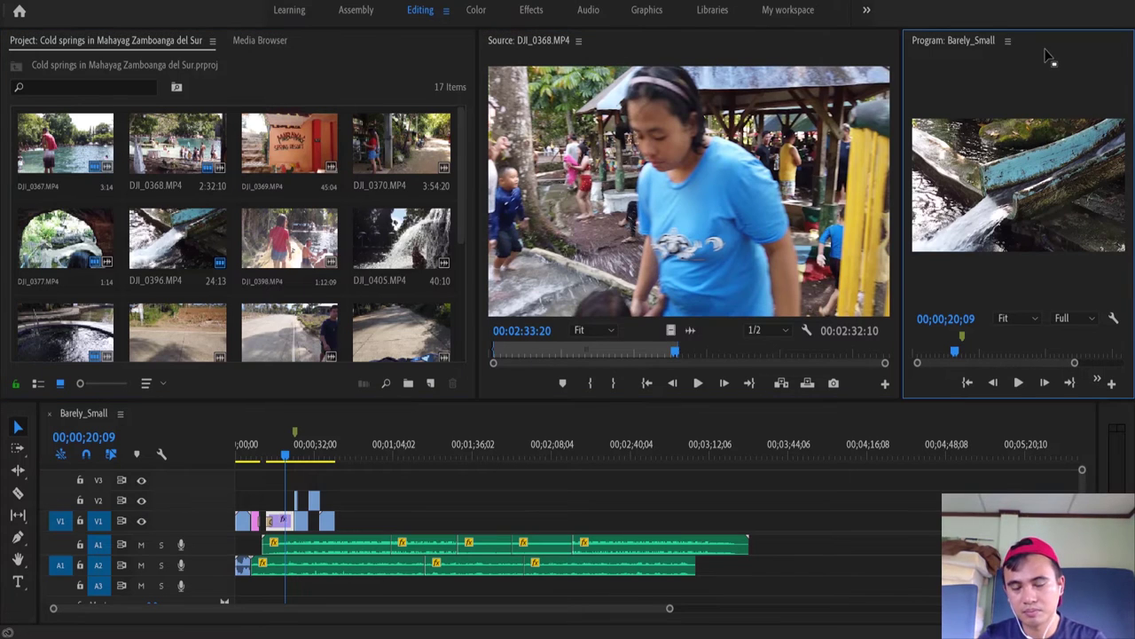
left_click(404, 52)
left_click(75, 416)
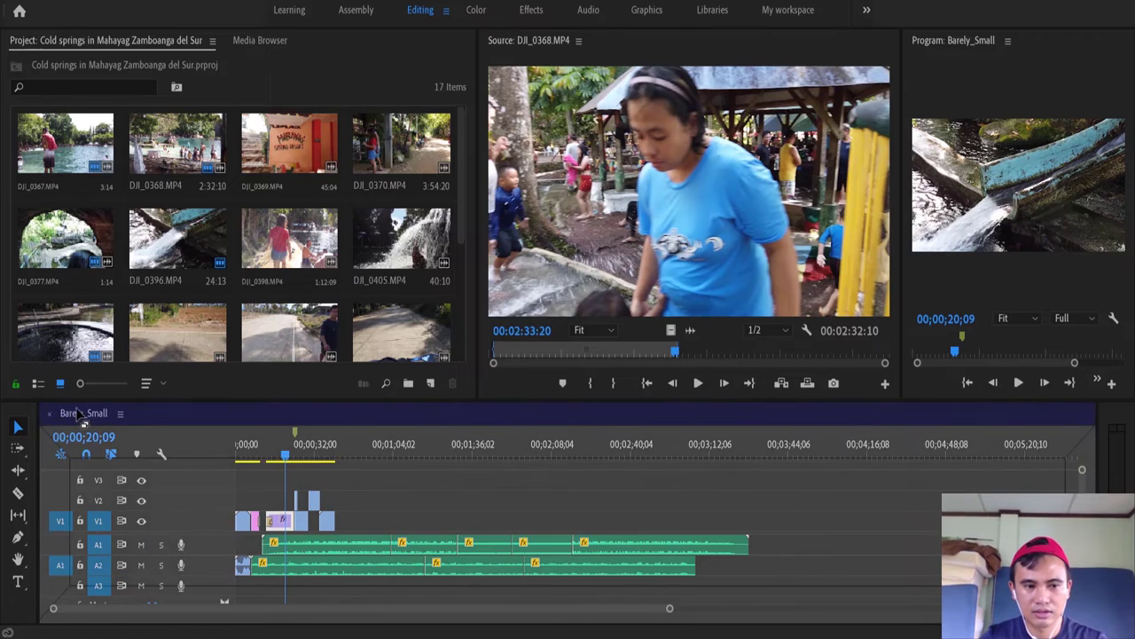
left_click(9, 457)
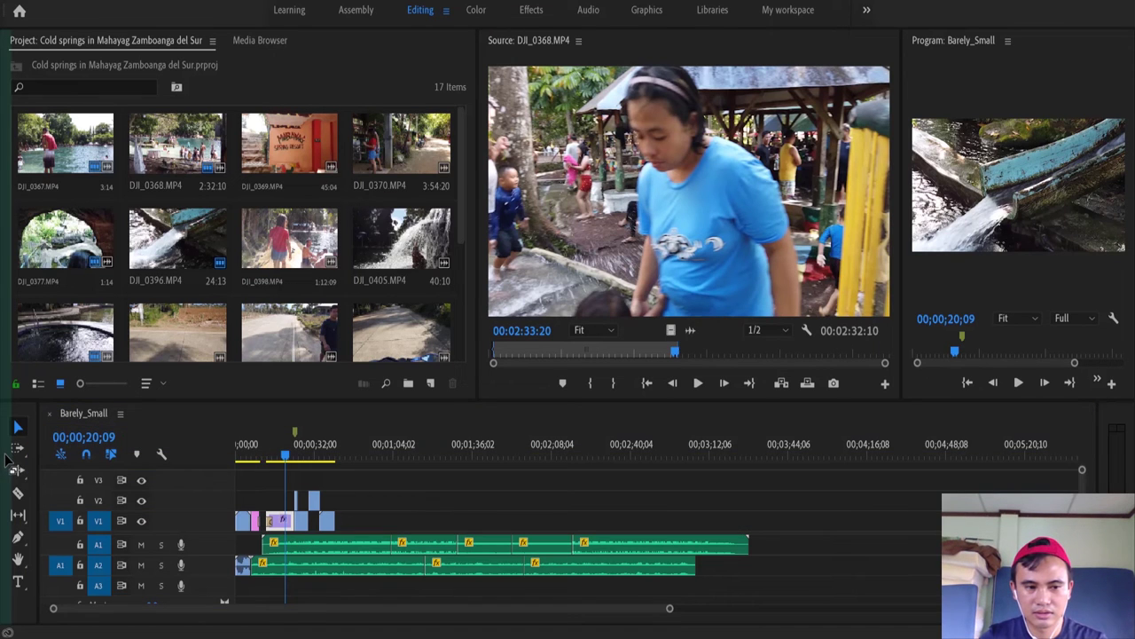
left_click(11, 459)
Dock the project bin in a column beside the timeline and widen it to show thumbnails
left_click_drag(13, 461, 14, 463)
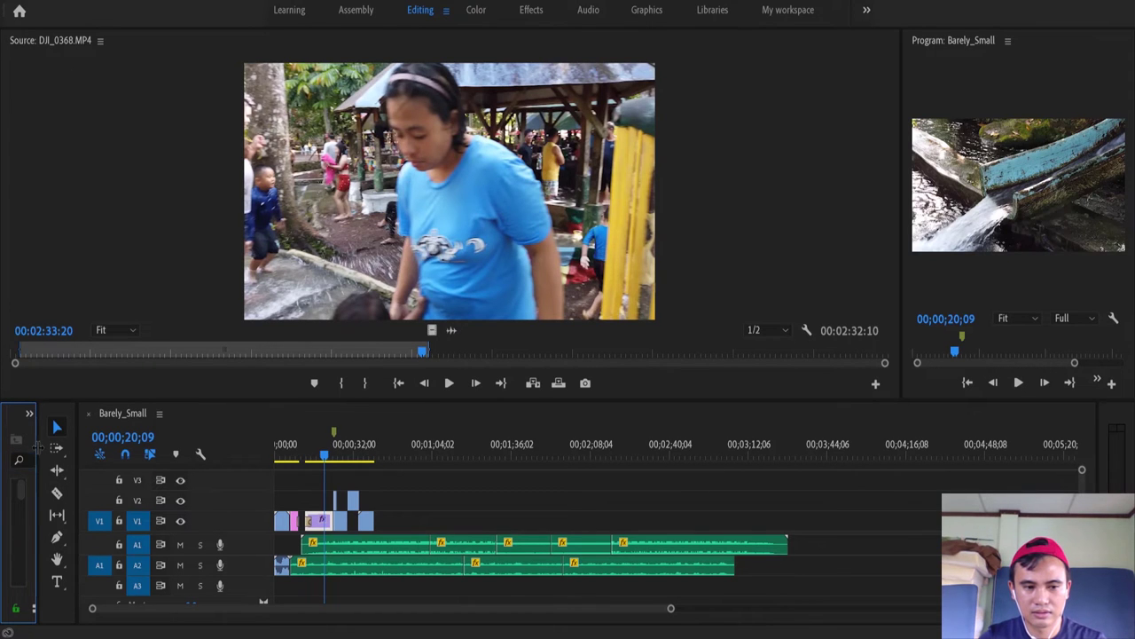
left_click_drag(37, 459, 300, 458)
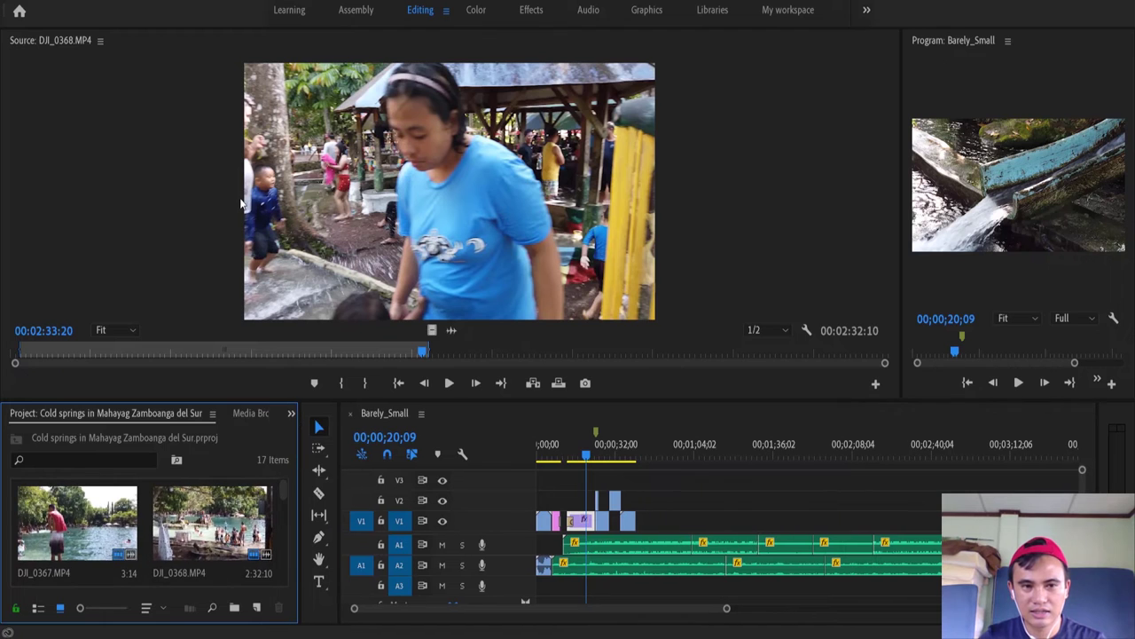
left_click(618, 177)
Enlarge the Program monitor by shrinking the Source monitor, and drag the bin toward the source area
left_click_drag(898, 182, 514, 181)
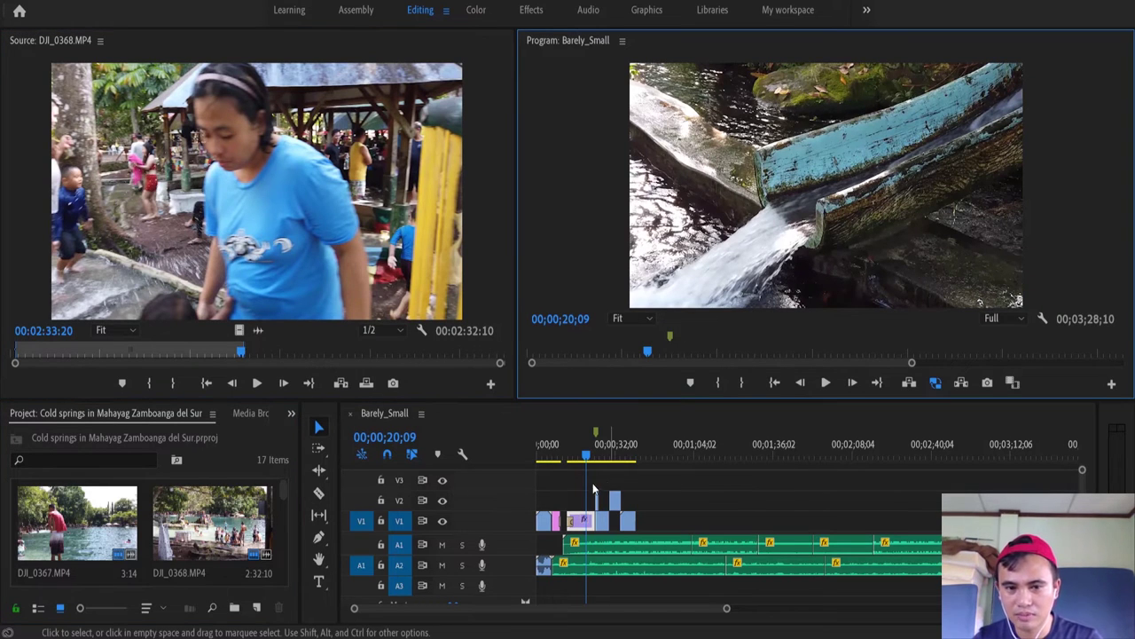
left_click(747, 504)
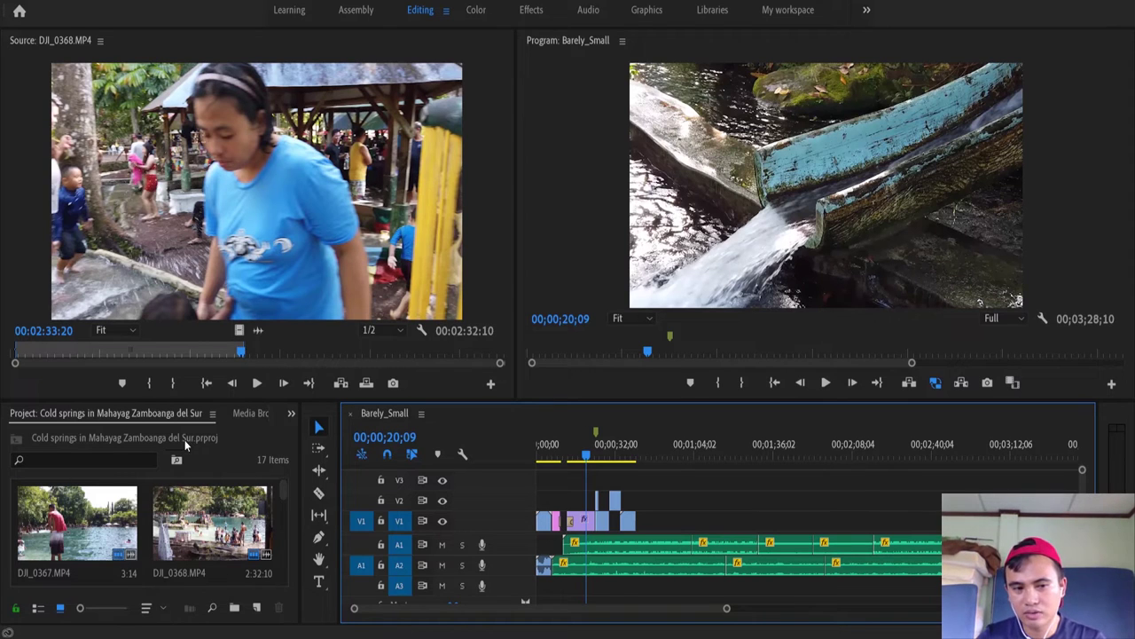
left_click(4, 430)
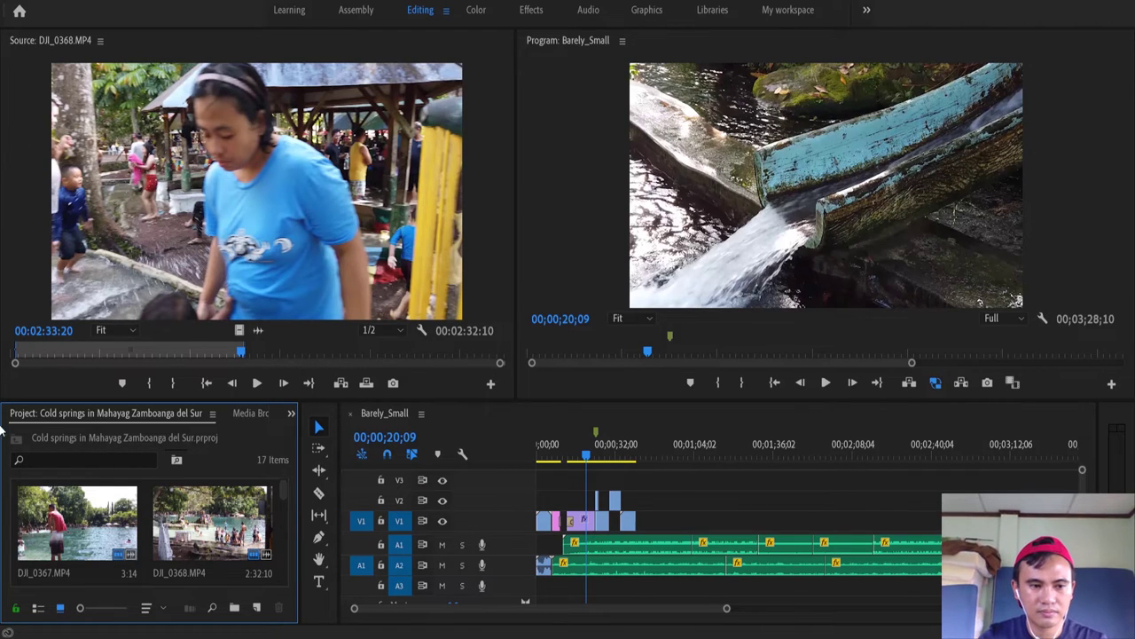
mouse_move(9, 414)
left_mouse_down()
mouse_move(35, 220)
mouse_move(203, 71)
mouse_move(204, 174)
left_mouse_up()
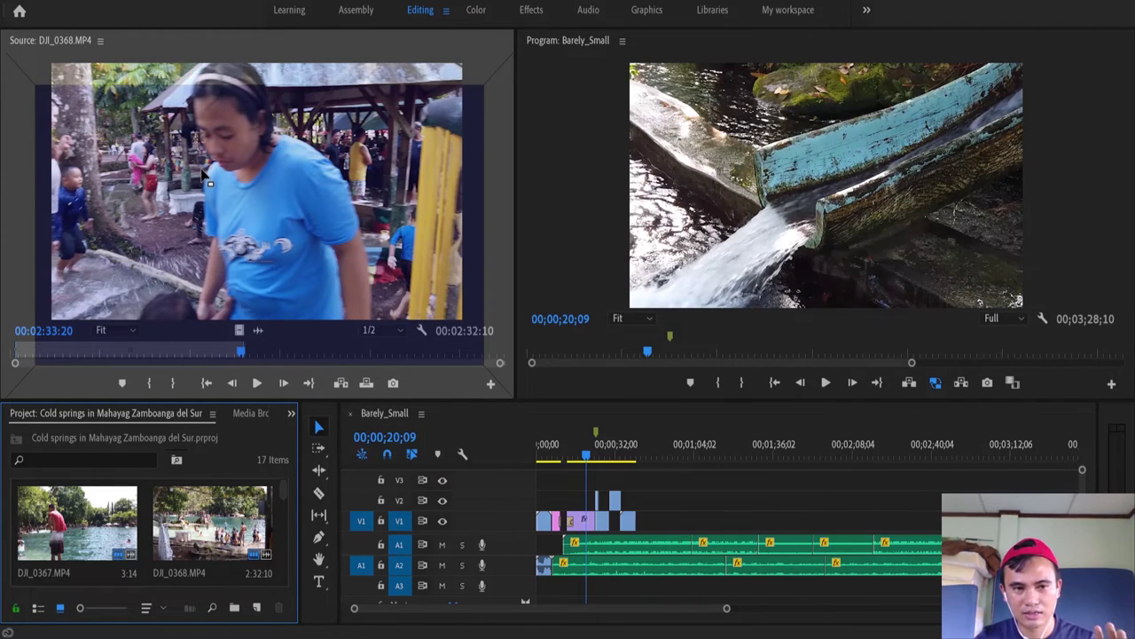
Dock the project bin with the Source monitor and switch between its Project and DJI_0368 tabs
left_click_drag(209, 183, 204, 174)
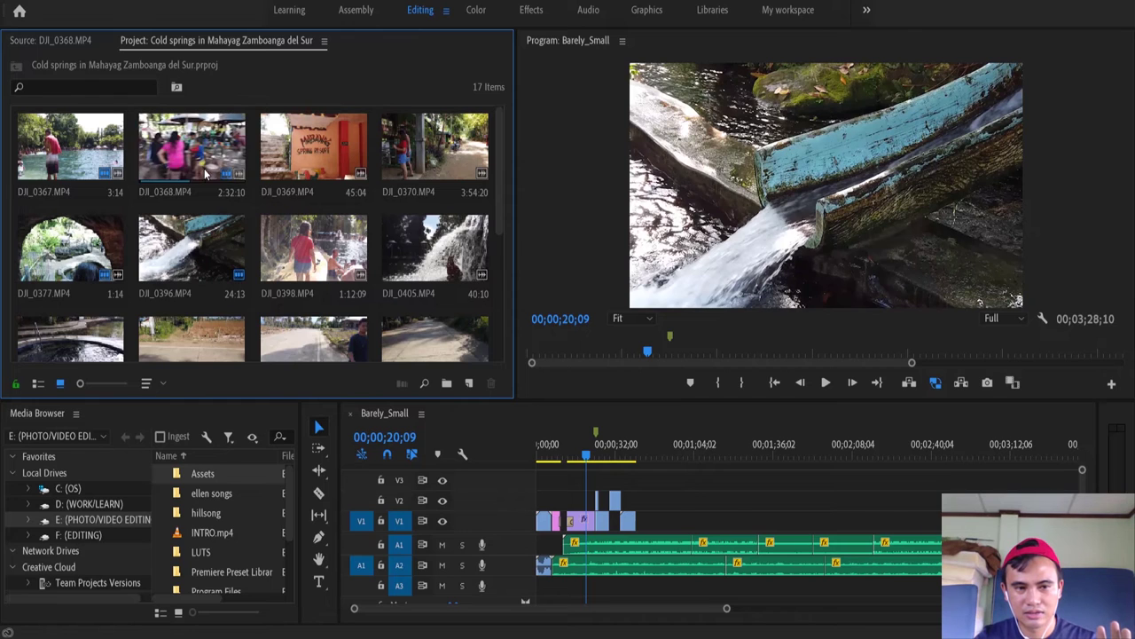
left_click(87, 41)
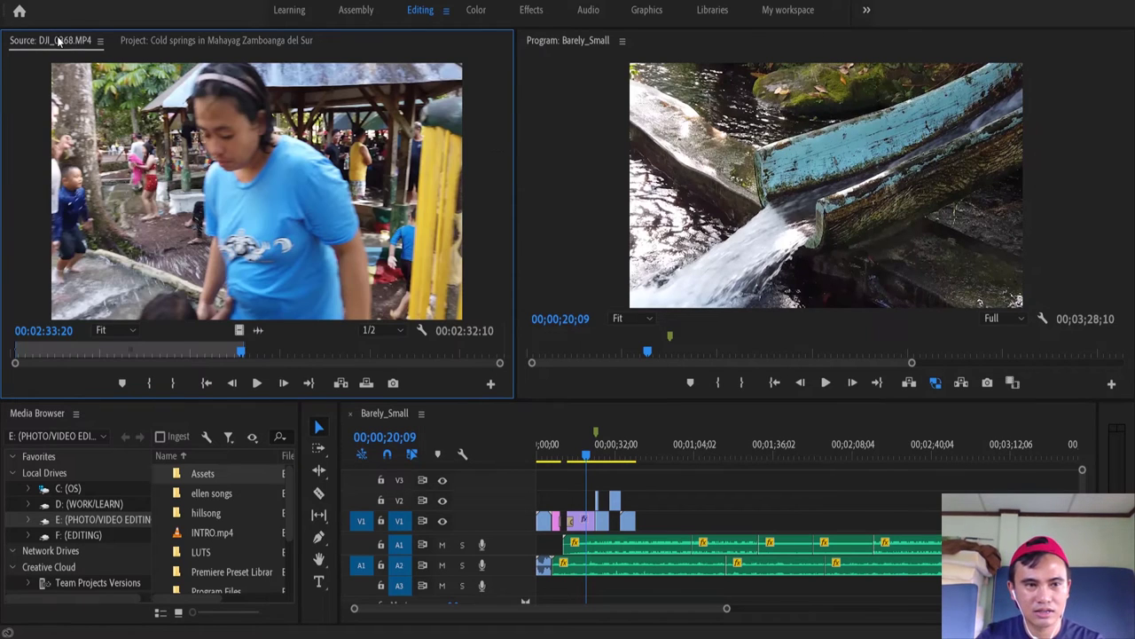
left_click(225, 42)
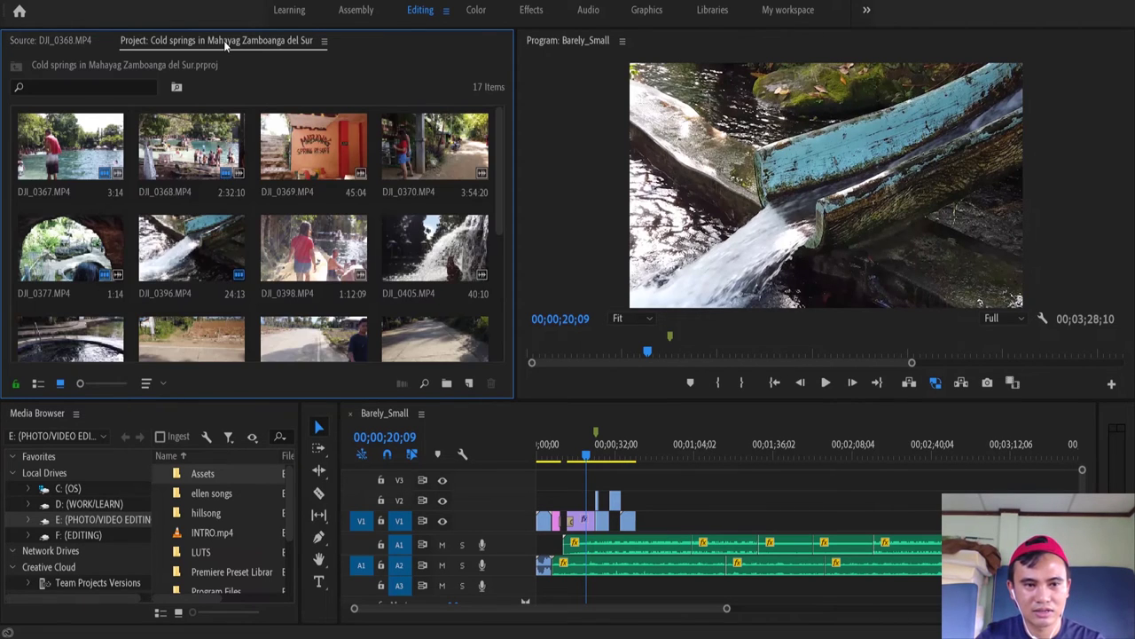
left_click(33, 44)
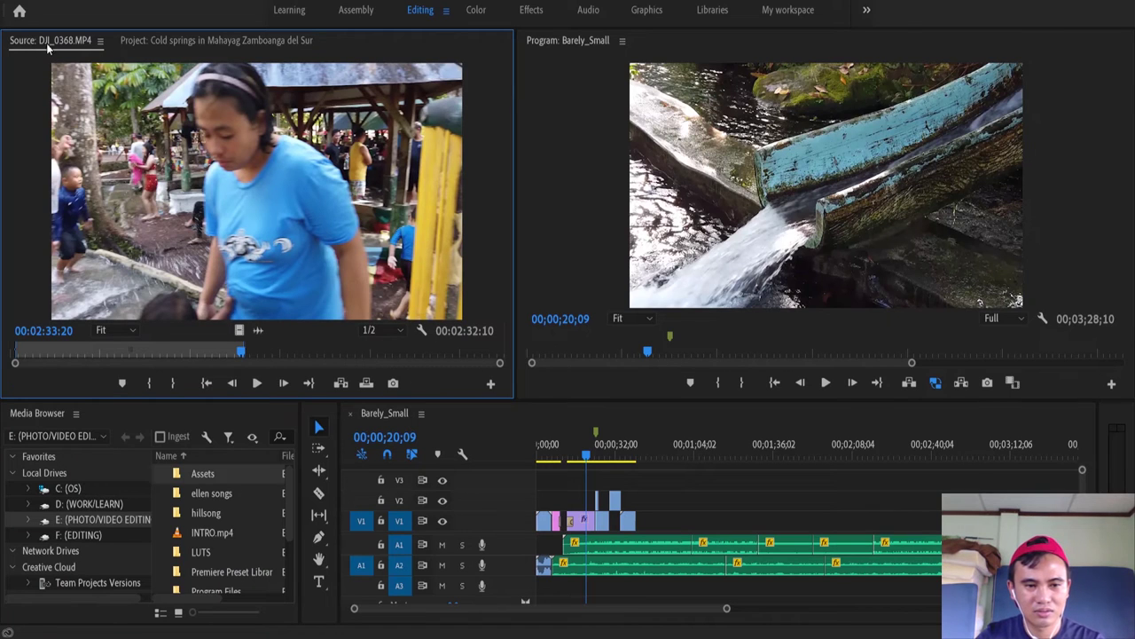
left_click(240, 417)
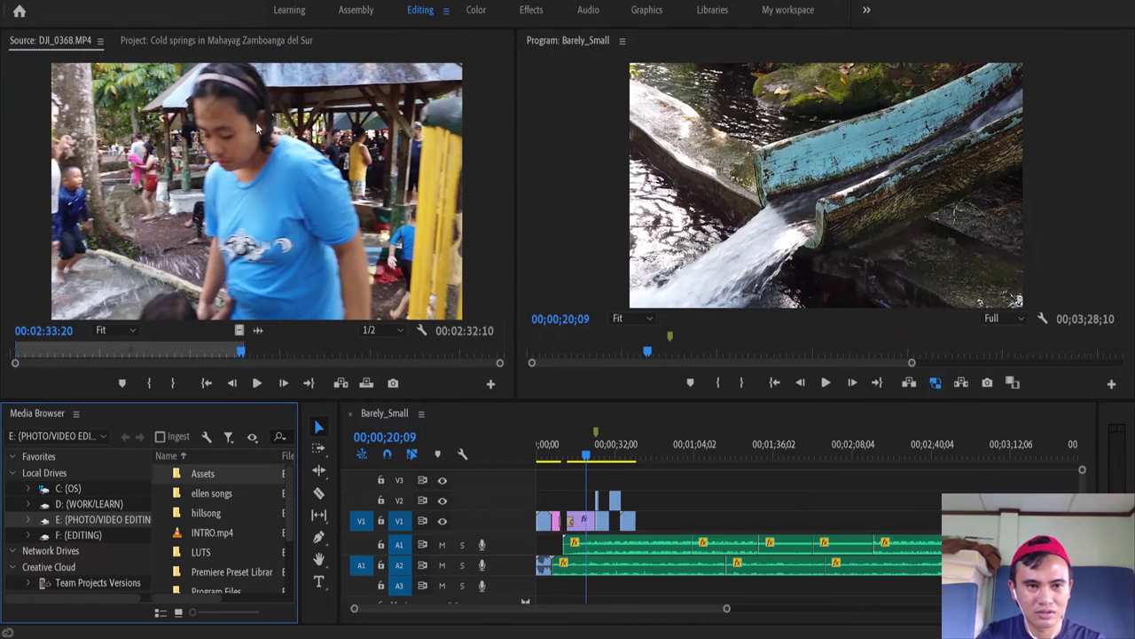
left_click(219, 41)
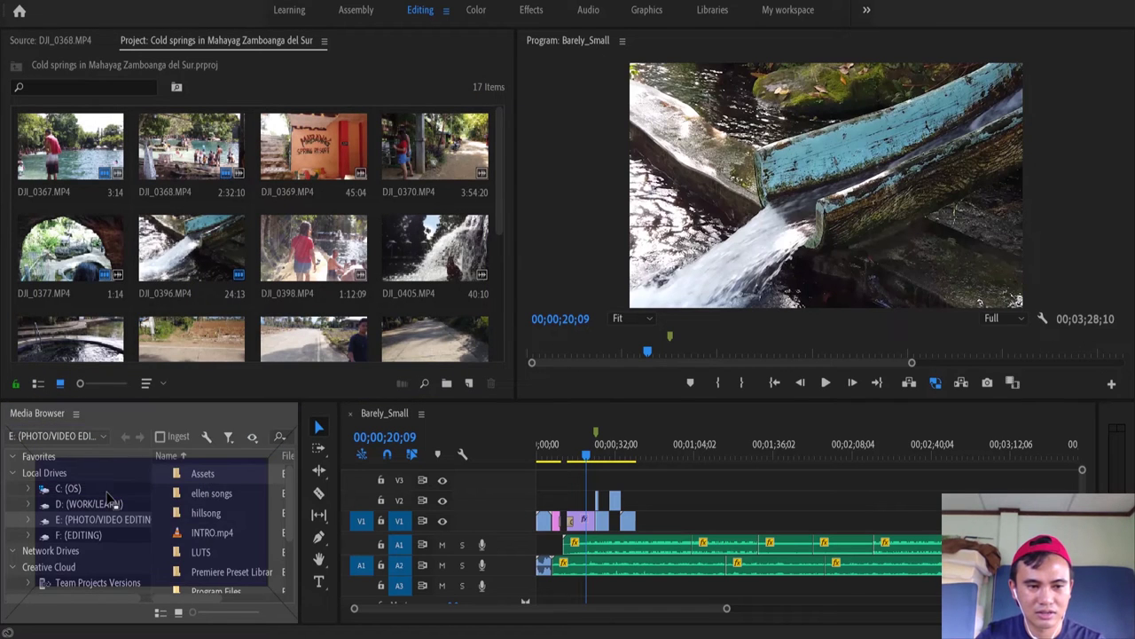
Settle the Project bin and Media Browser together as tabs in the lower-left panel group
left_click_drag(120, 415, 114, 499)
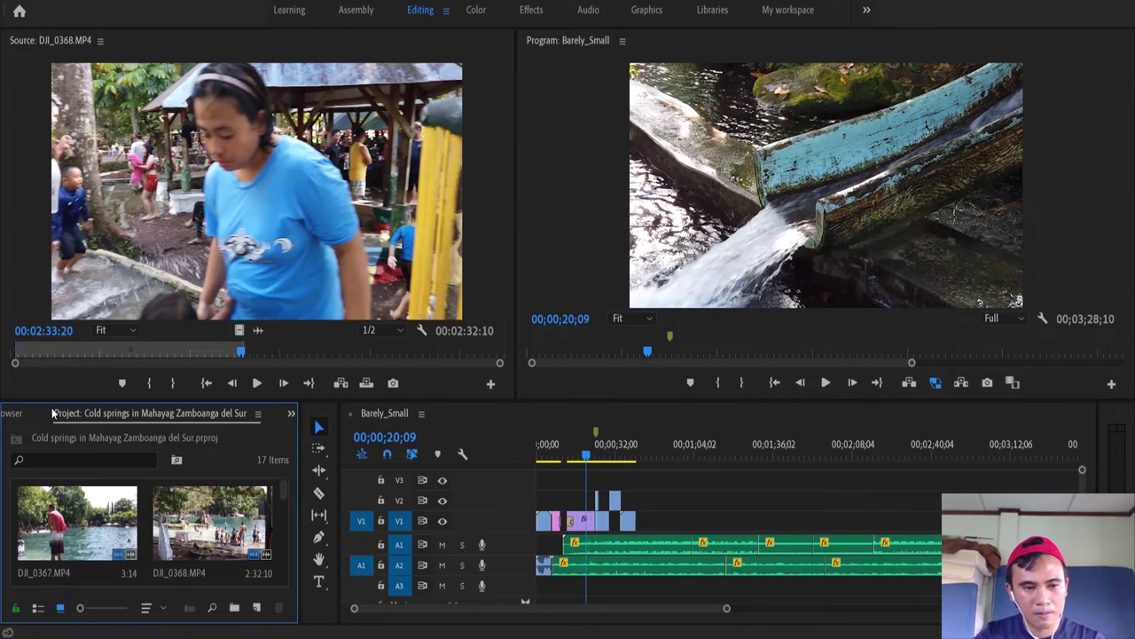
mouse_move(40, 414)
left_mouse_down()
mouse_move(157, 195)
mouse_move(194, 40)
left_mouse_up()
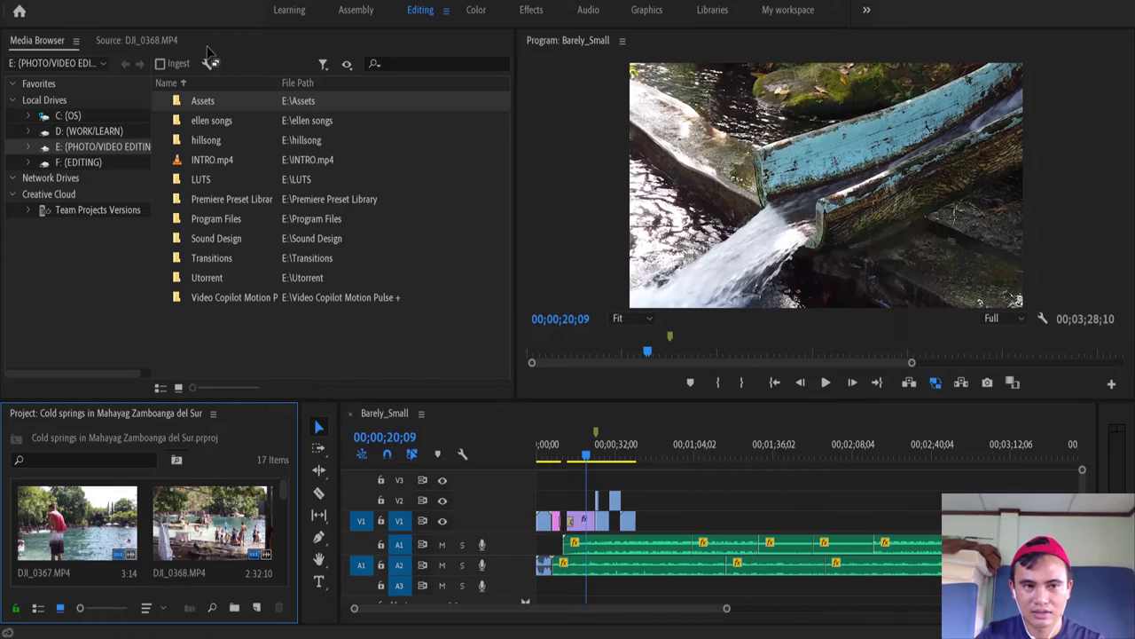
left_click(148, 42)
left_click(49, 44)
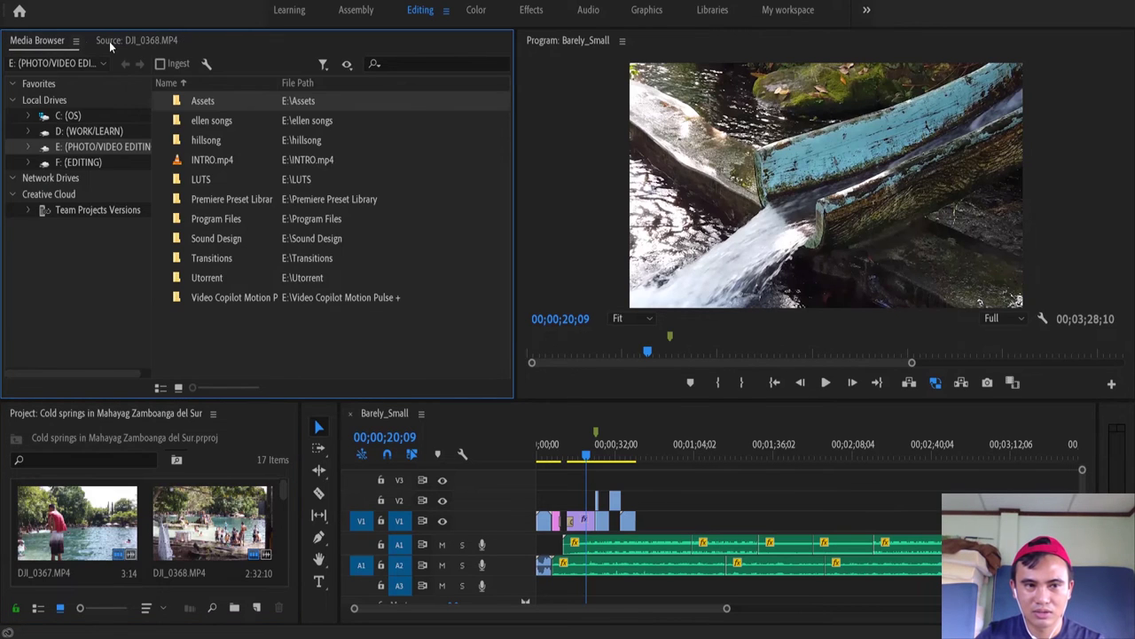
left_click(128, 45)
left_click(45, 49)
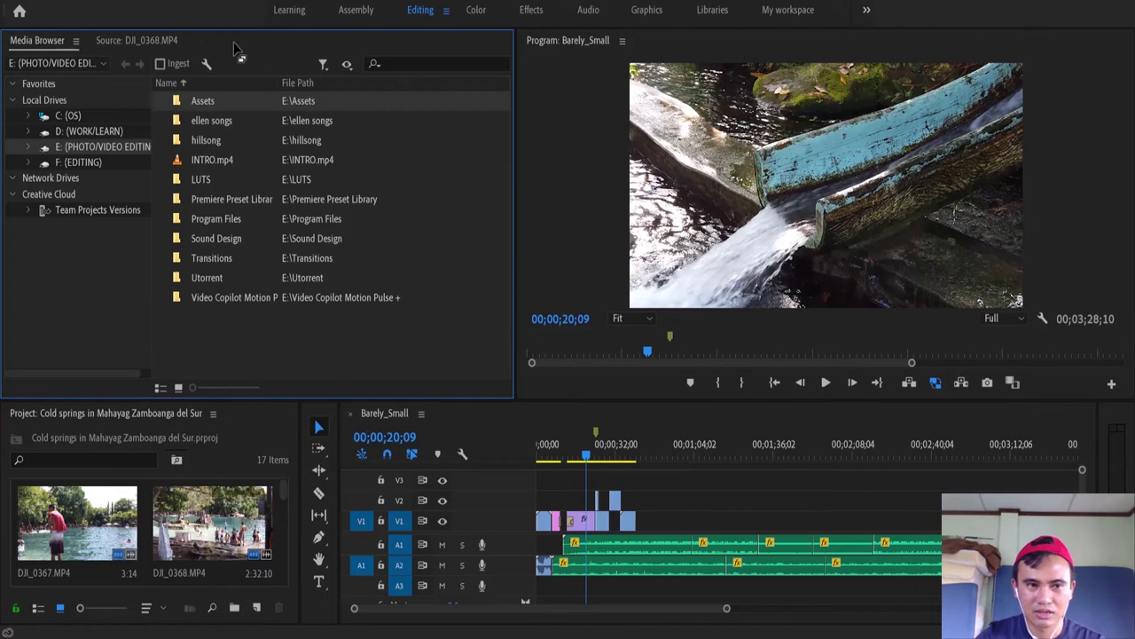
left_click_drag(45, 44, 226, 422)
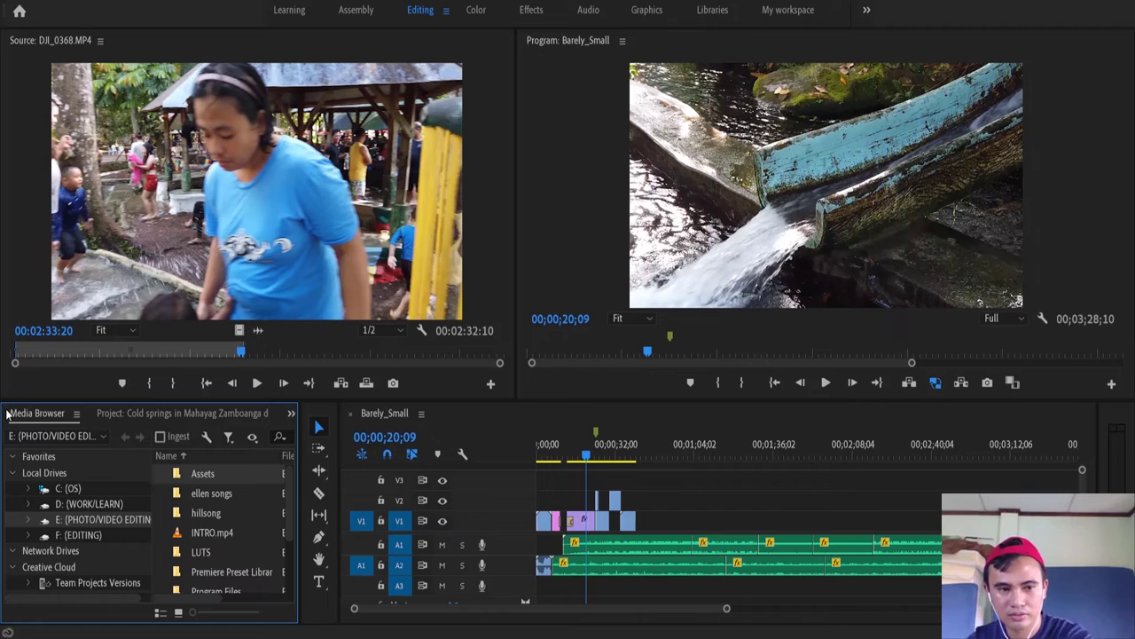
left_click_drag(7, 415, 16, 240)
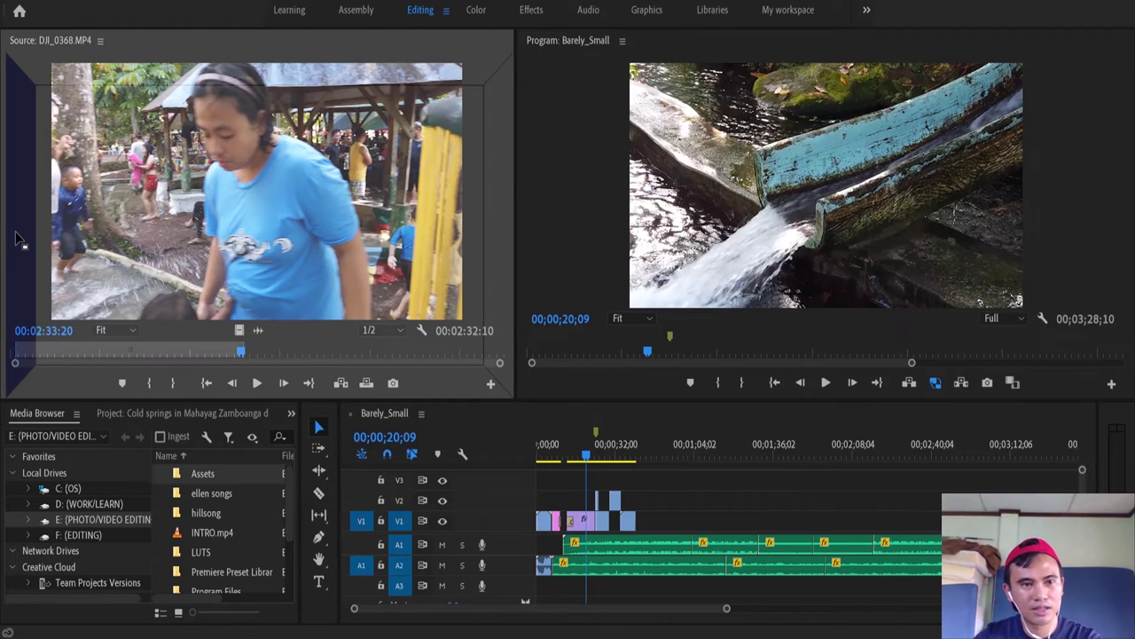
left_click_drag(16, 237, 16, 239)
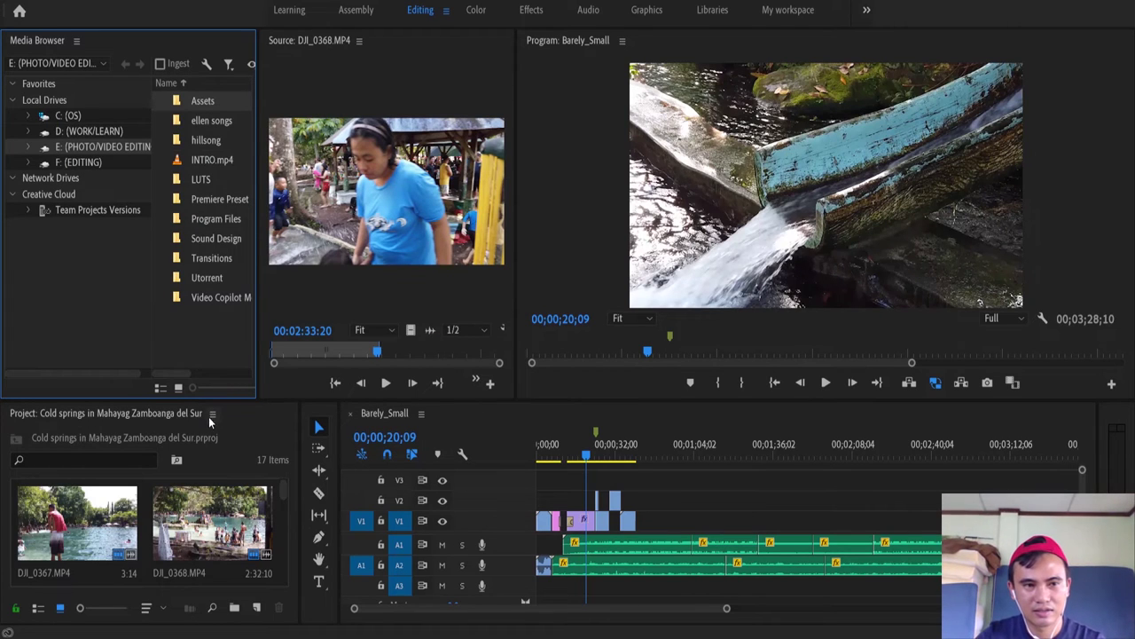
left_click(119, 410)
left_click_drag(119, 410, 110, 47)
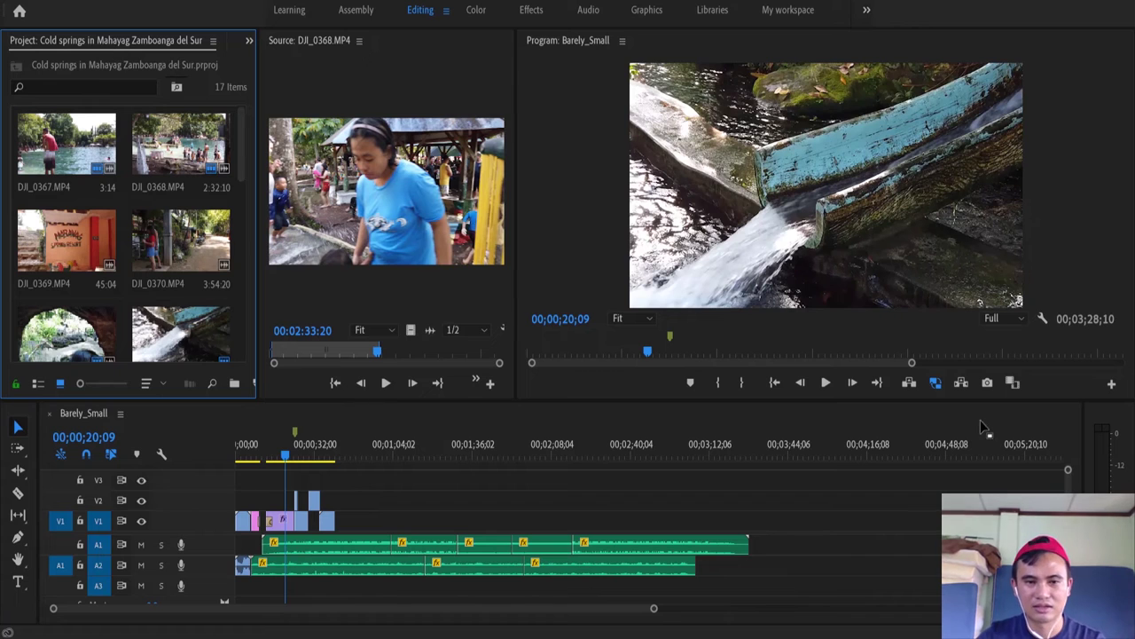
left_click_drag(515, 199, 654, 199)
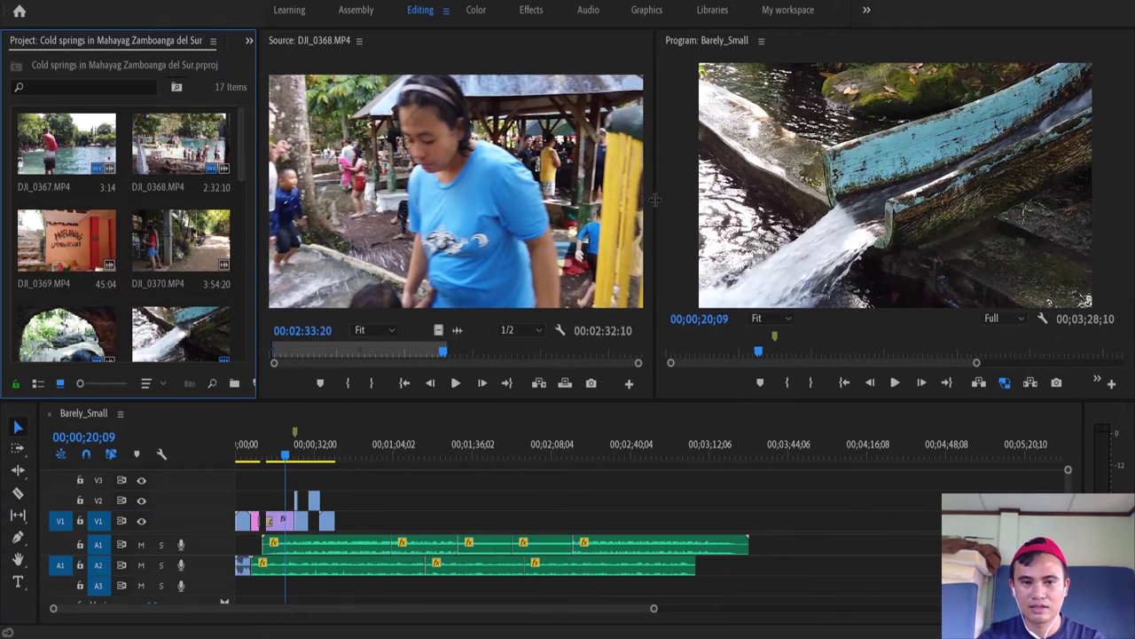
left_click_drag(256, 197, 319, 197)
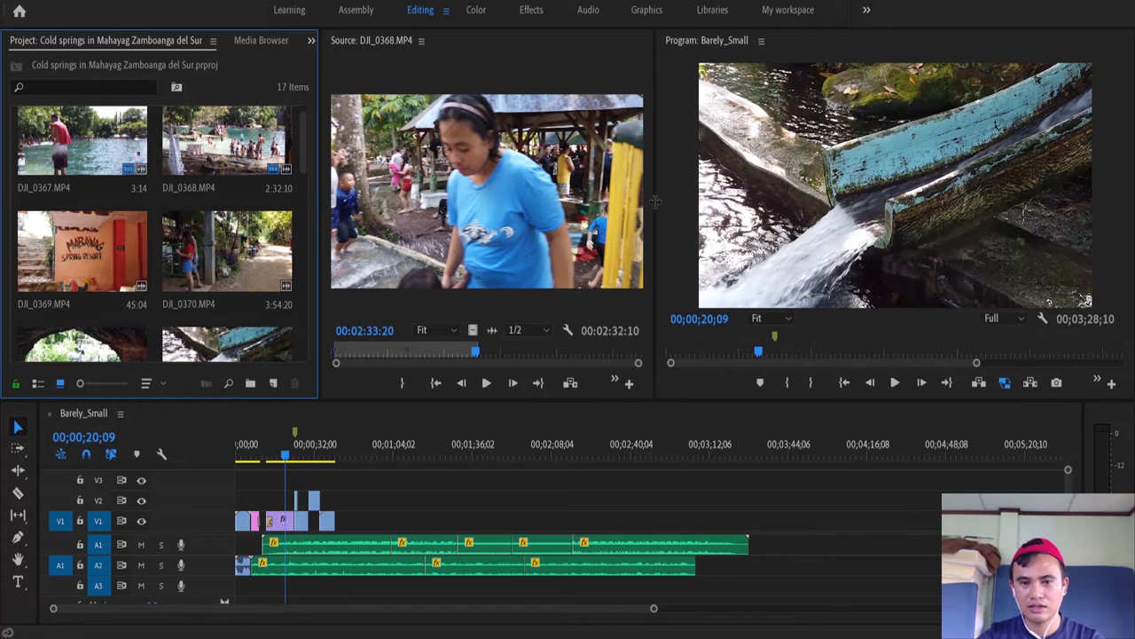
left_click_drag(656, 199, 693, 199)
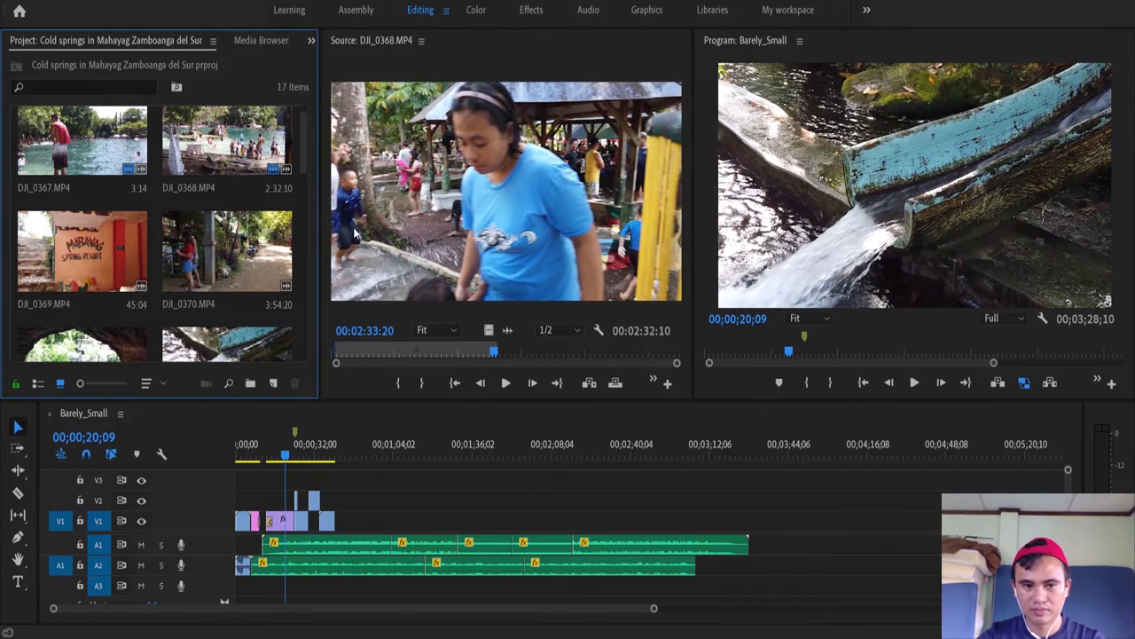
left_click(637, 548)
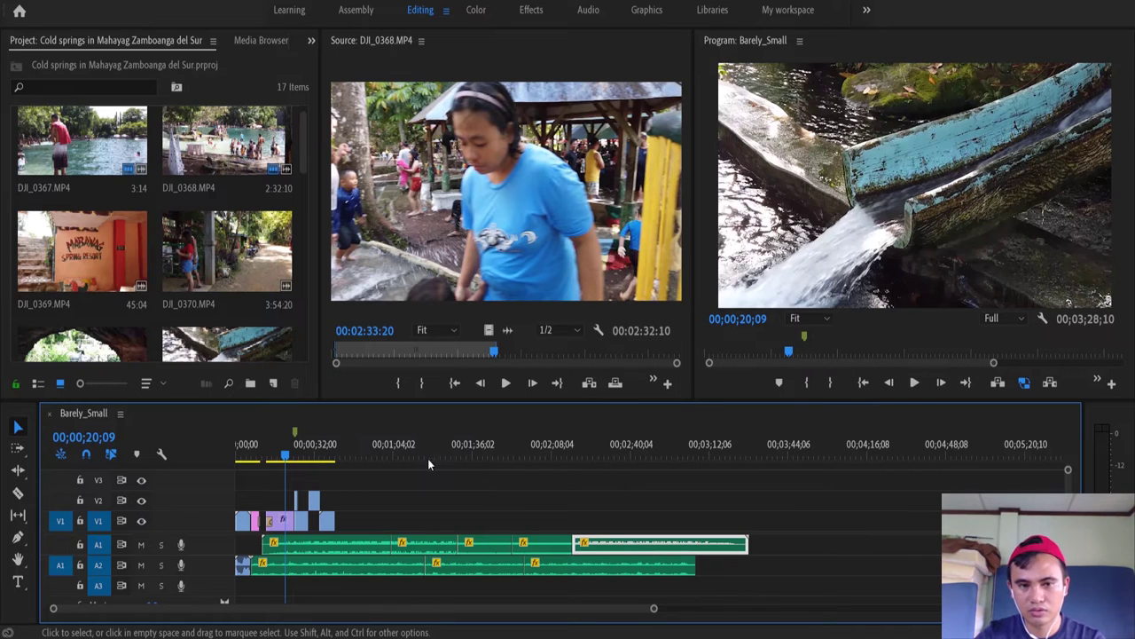
left_click(281, 521)
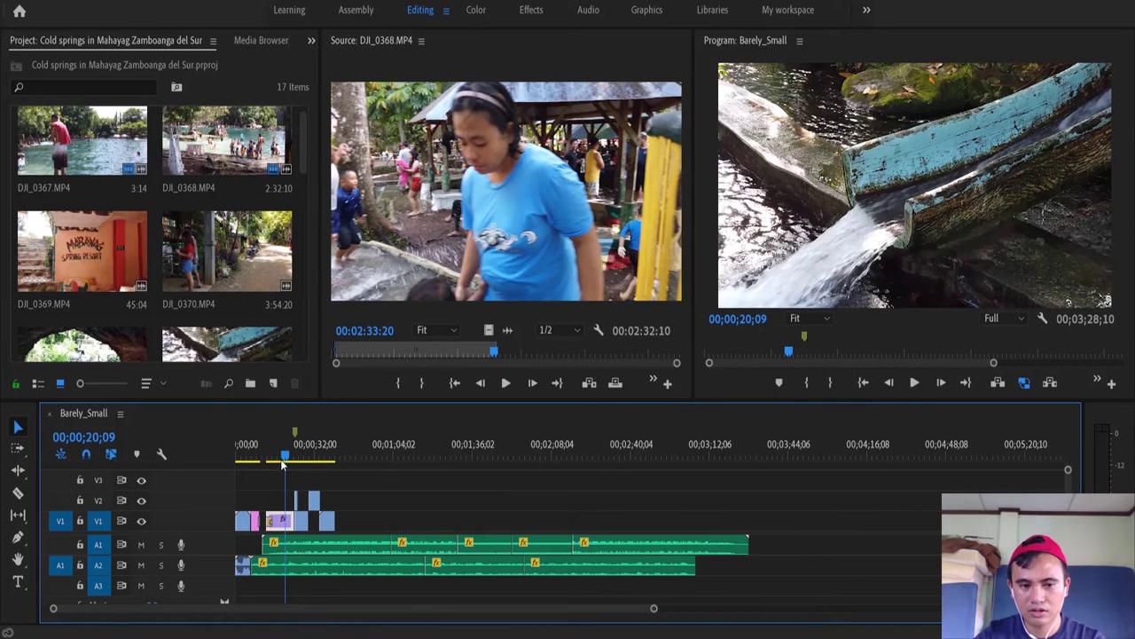
left_click_drag(283, 459, 281, 456)
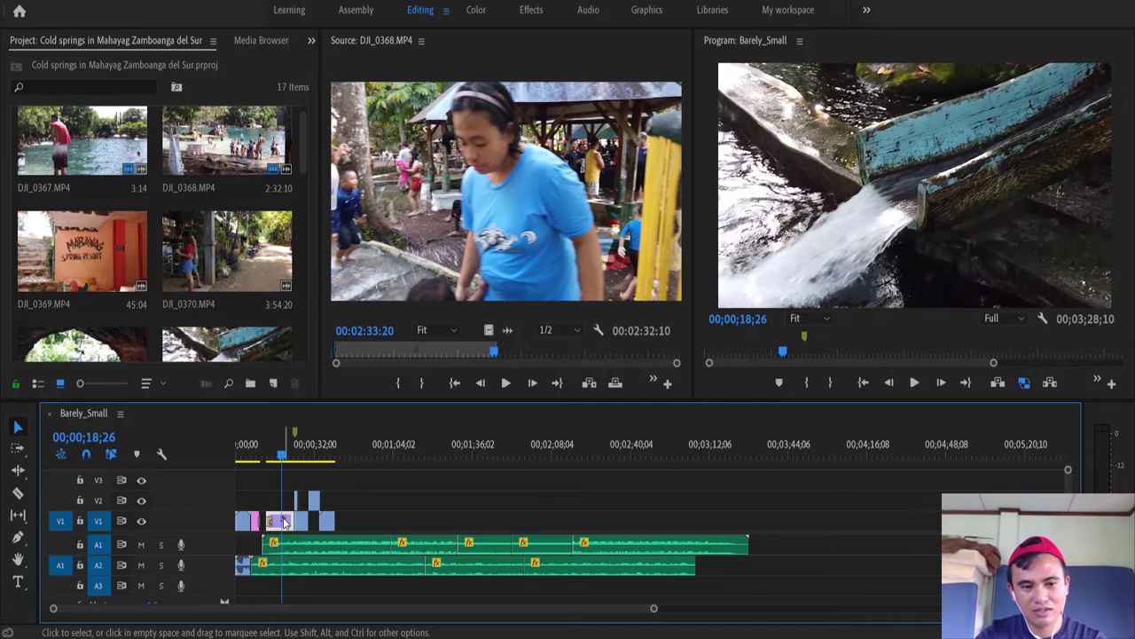
Inspect the clip's options, select the A2 audio clip and return to the sequence start
right_click(284, 522)
left_click(553, 489)
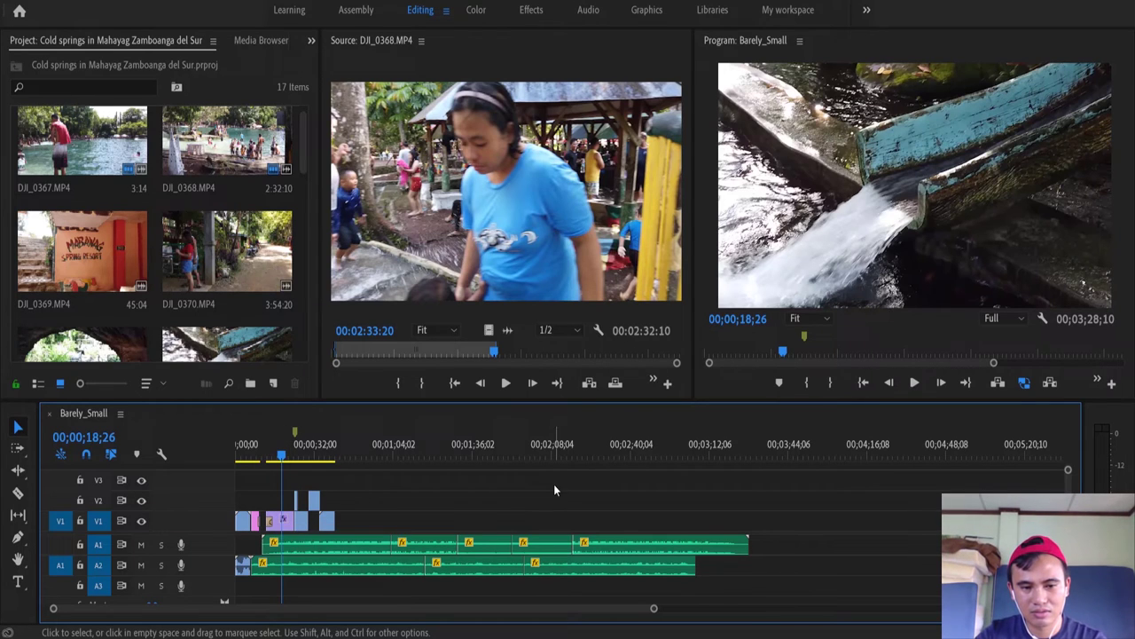
right_click(289, 523)
left_click(454, 501)
left_click(297, 567)
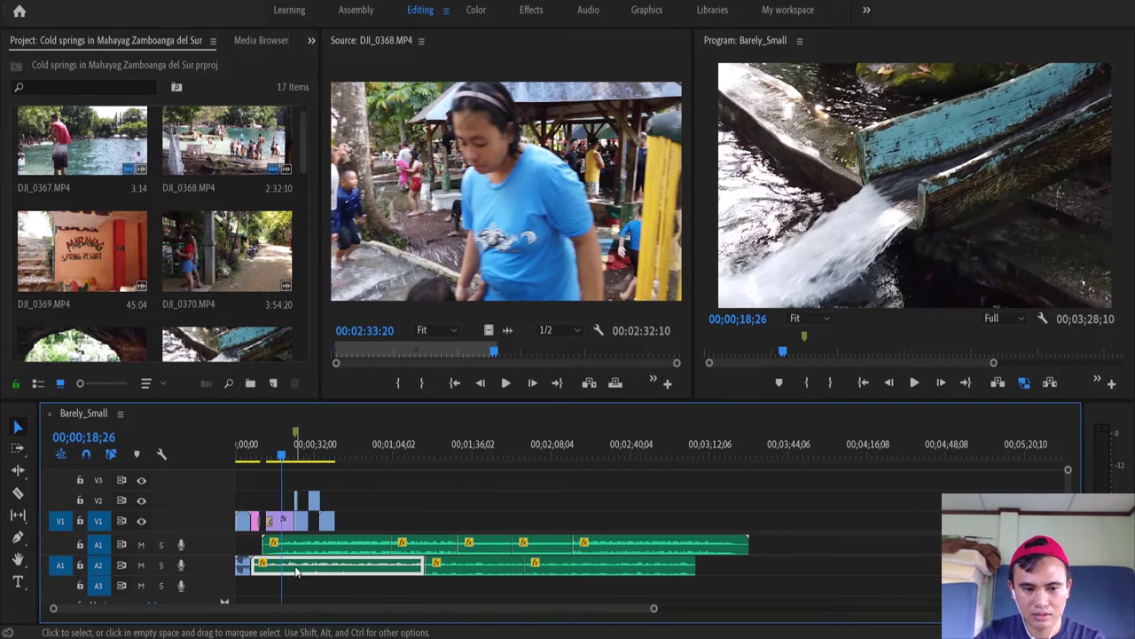
left_click_drag(282, 457, 237, 457)
left_click(242, 520)
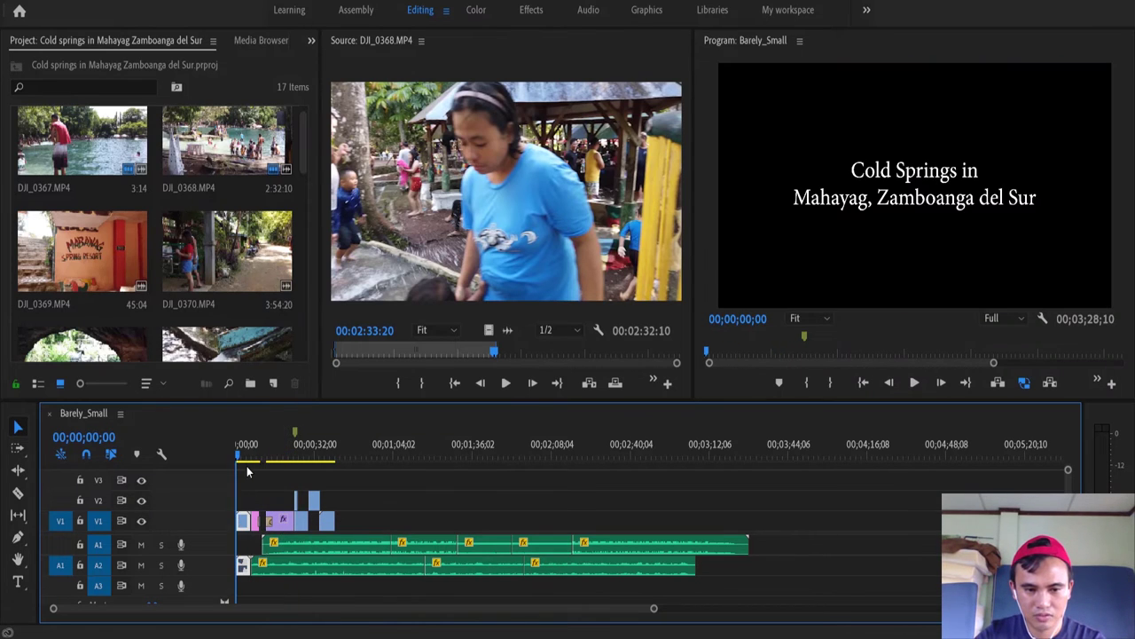
Turn on Reverse Speed for the waterfall clip on V1 and play the sequence back
right_click(278, 530)
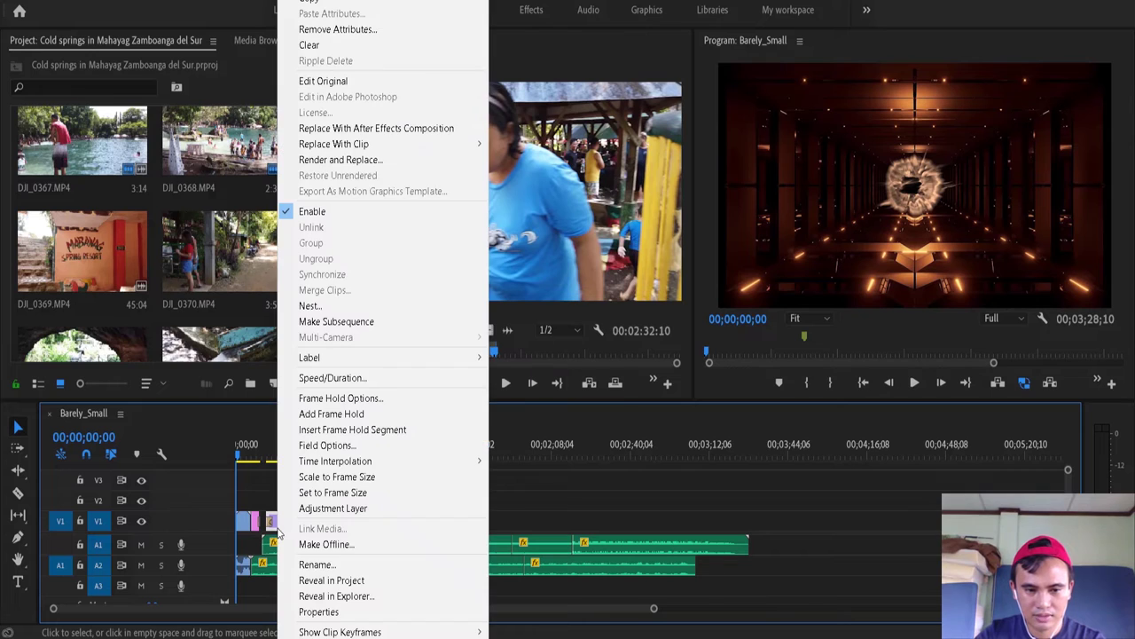
left_click(337, 378)
left_click(495, 305)
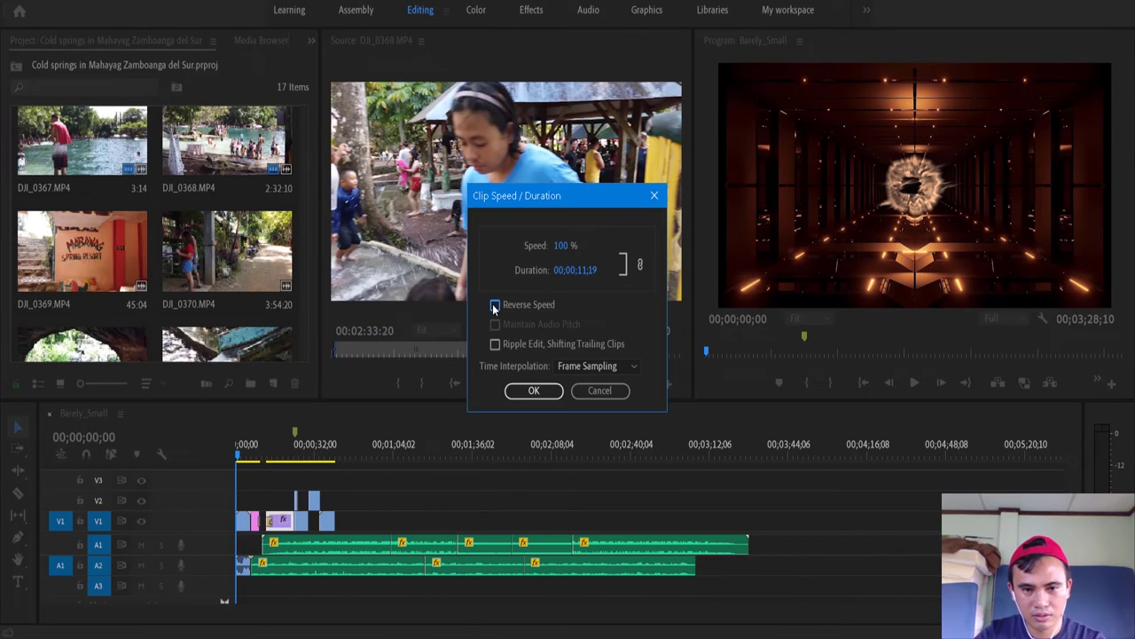
left_click(554, 391)
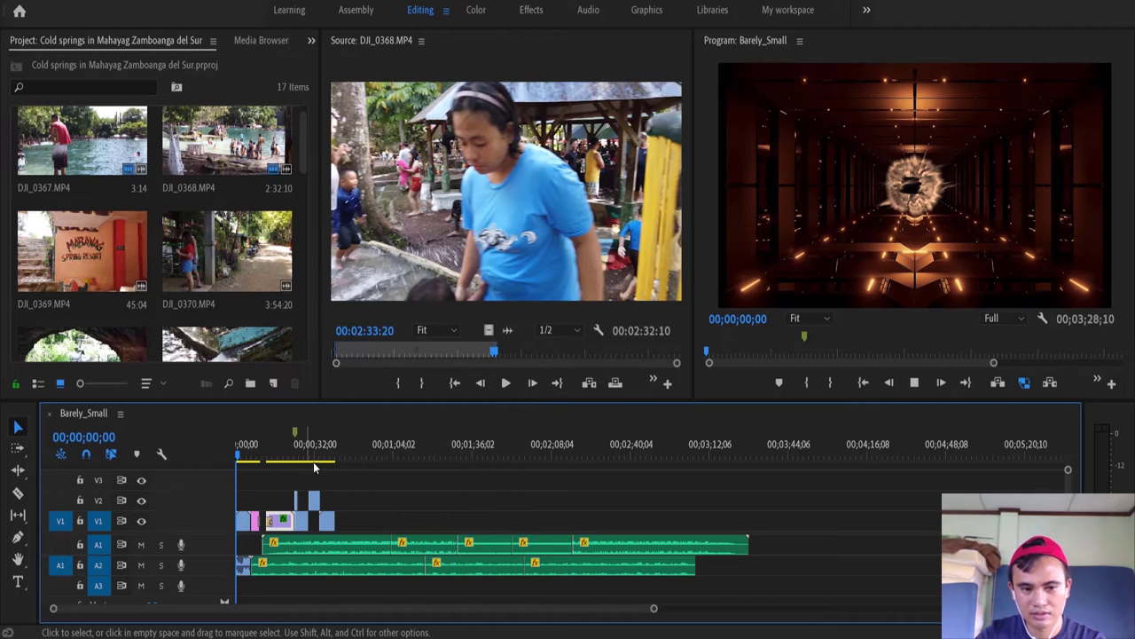
key("space")
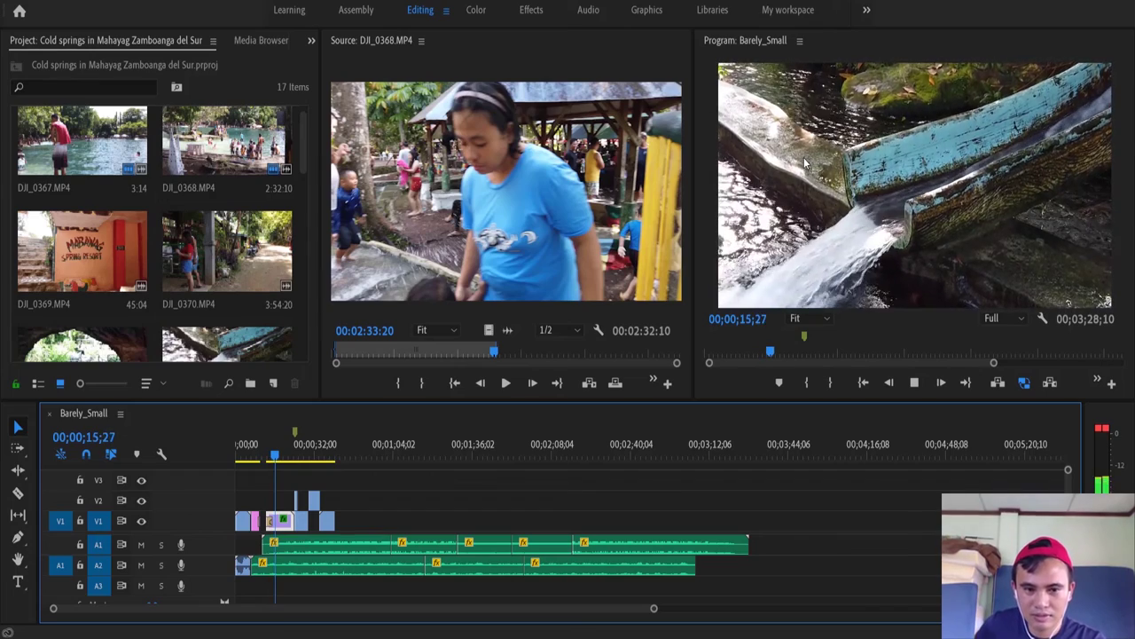
key("space")
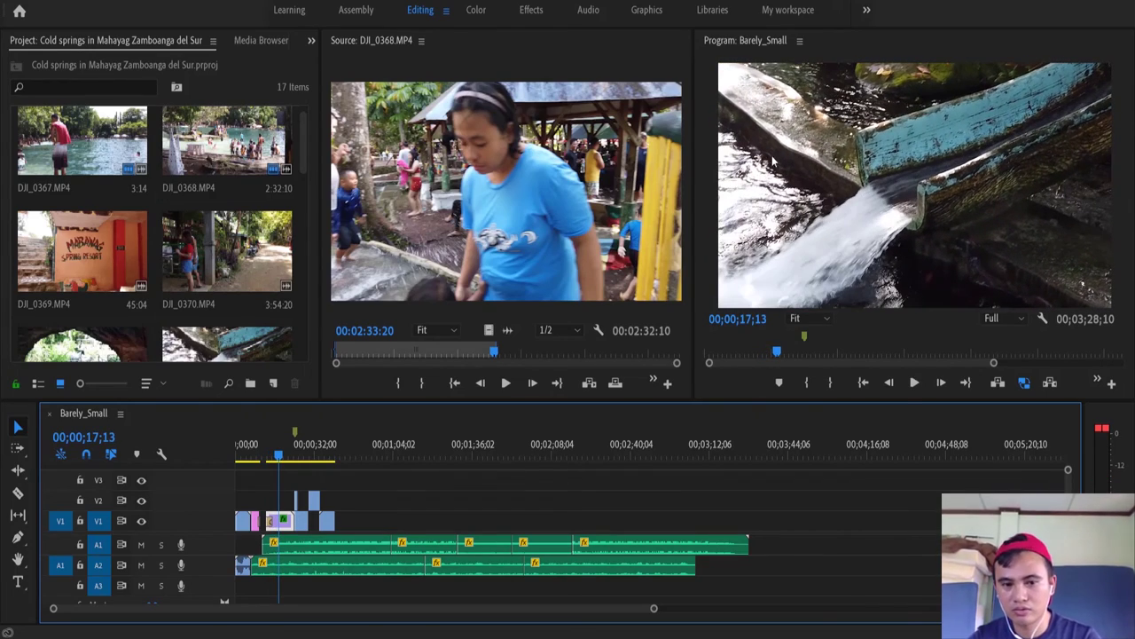
Set the reversed waterfall clip's speed to 200% and review the shortened result
right_click(283, 526)
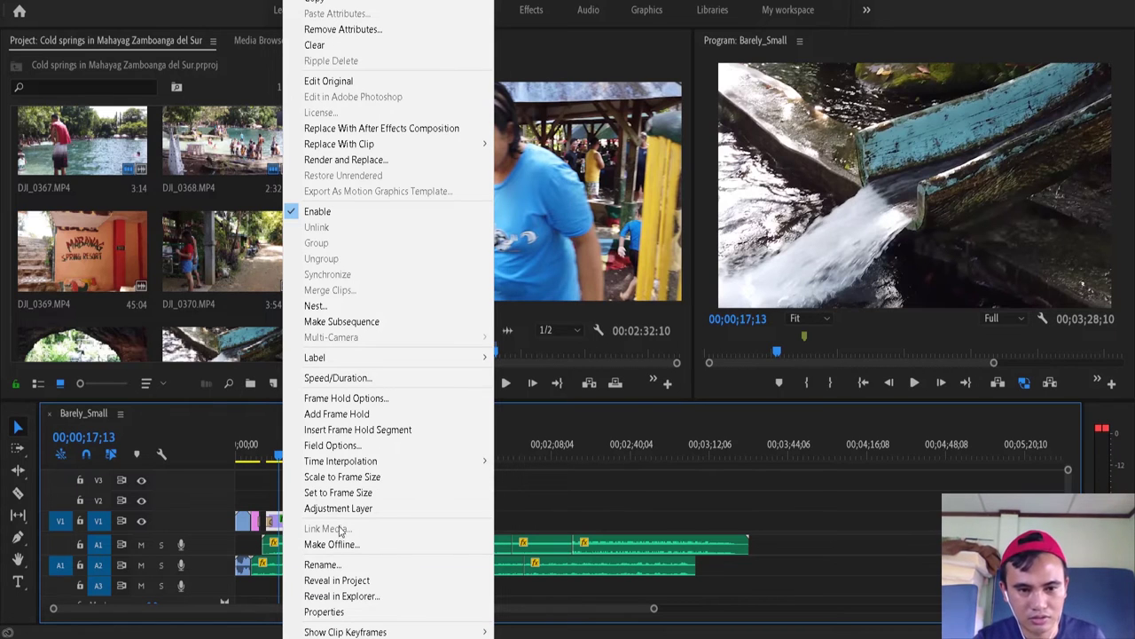
left_click(352, 379)
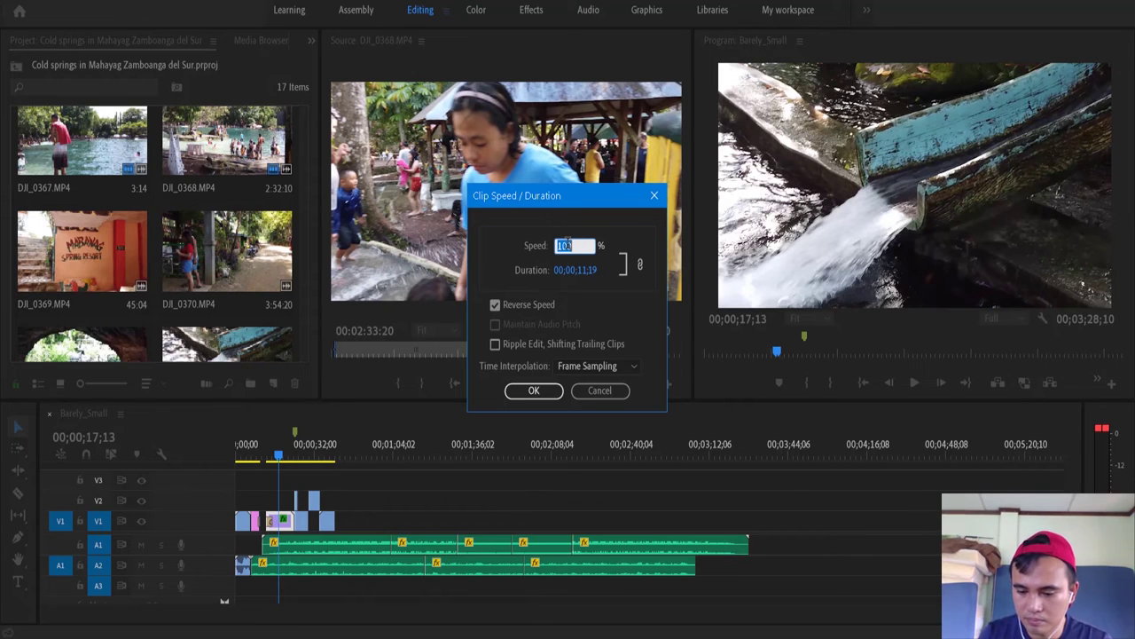
type("200")
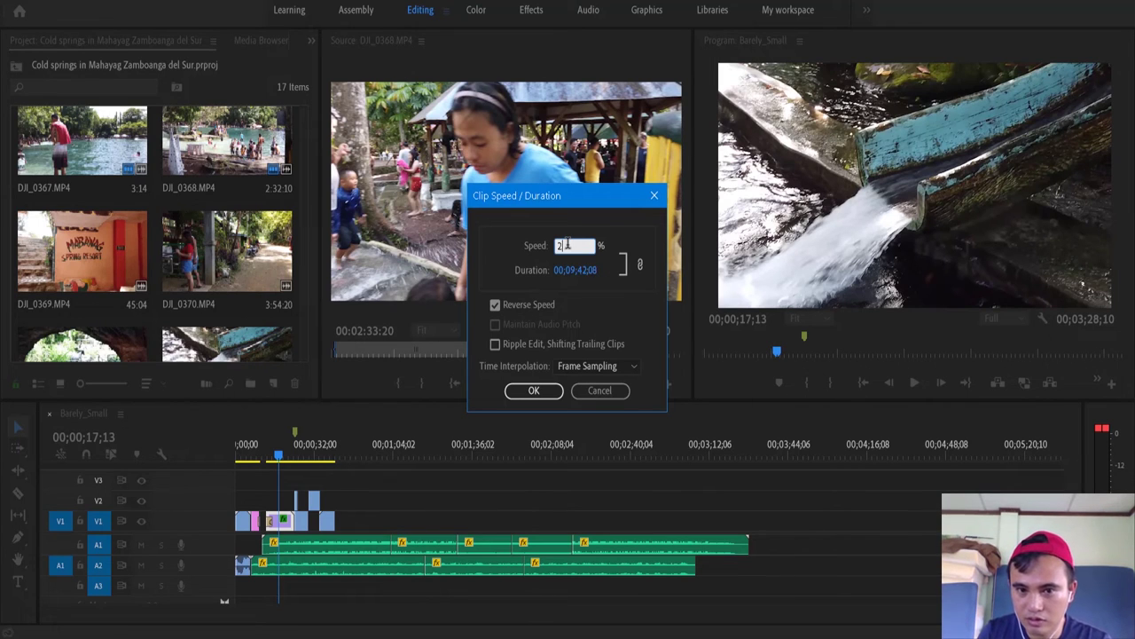
key("Return")
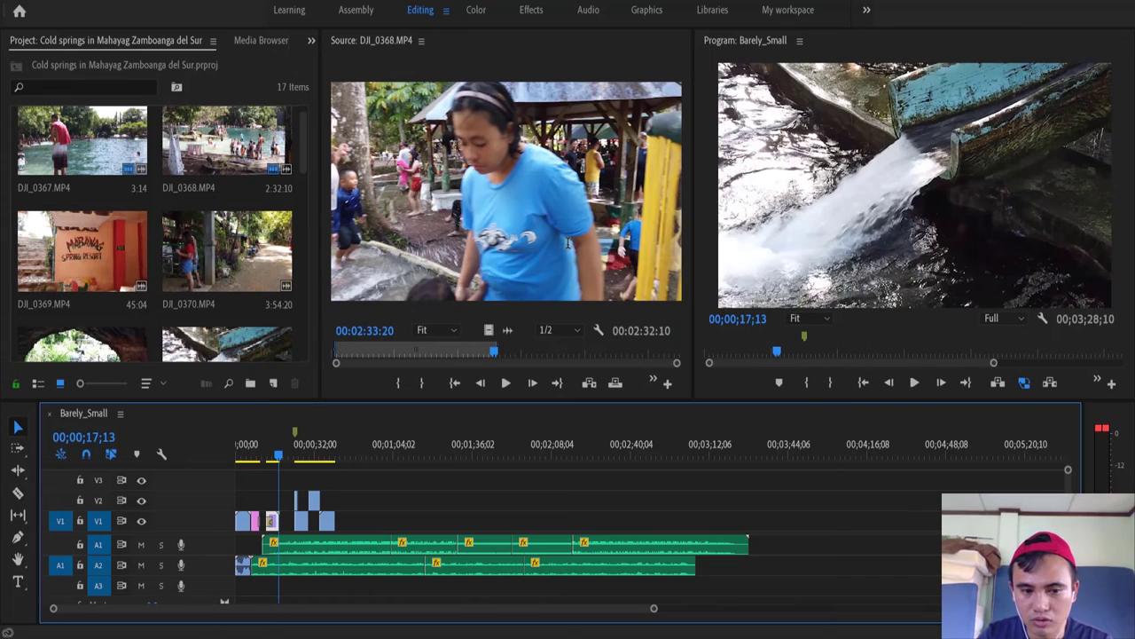
left_click_drag(279, 455, 264, 455)
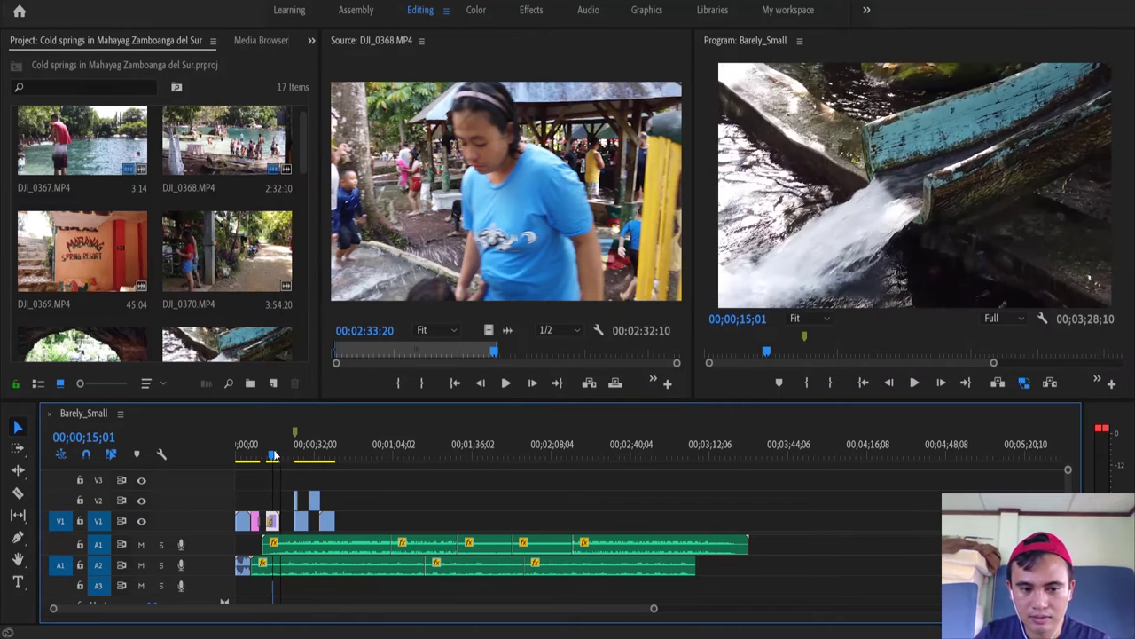
left_click(274, 544)
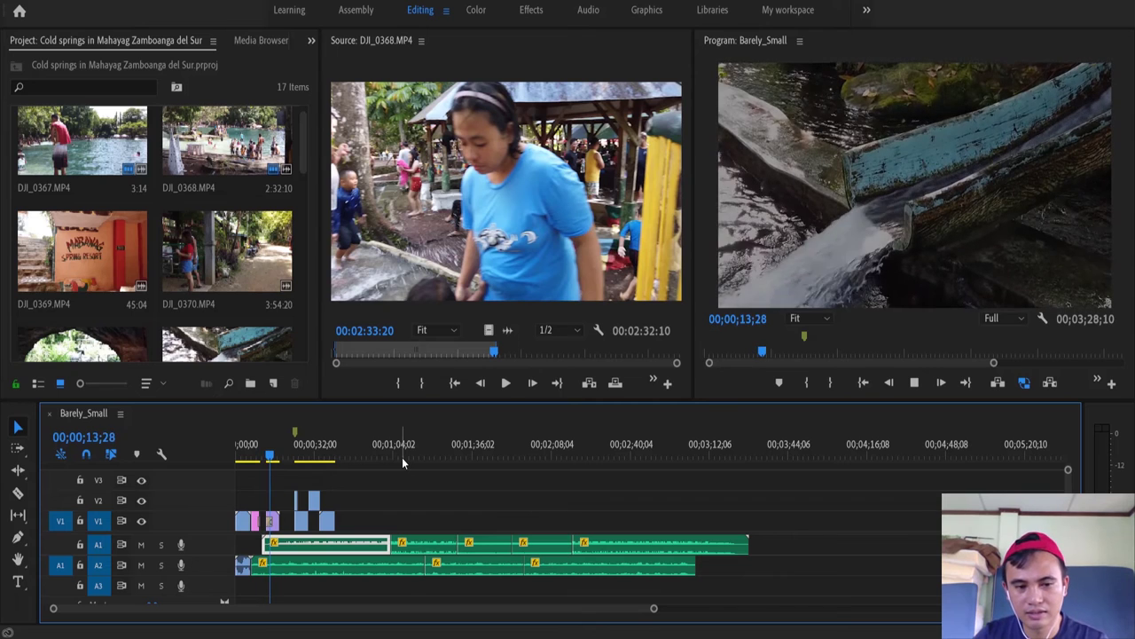
key("d")
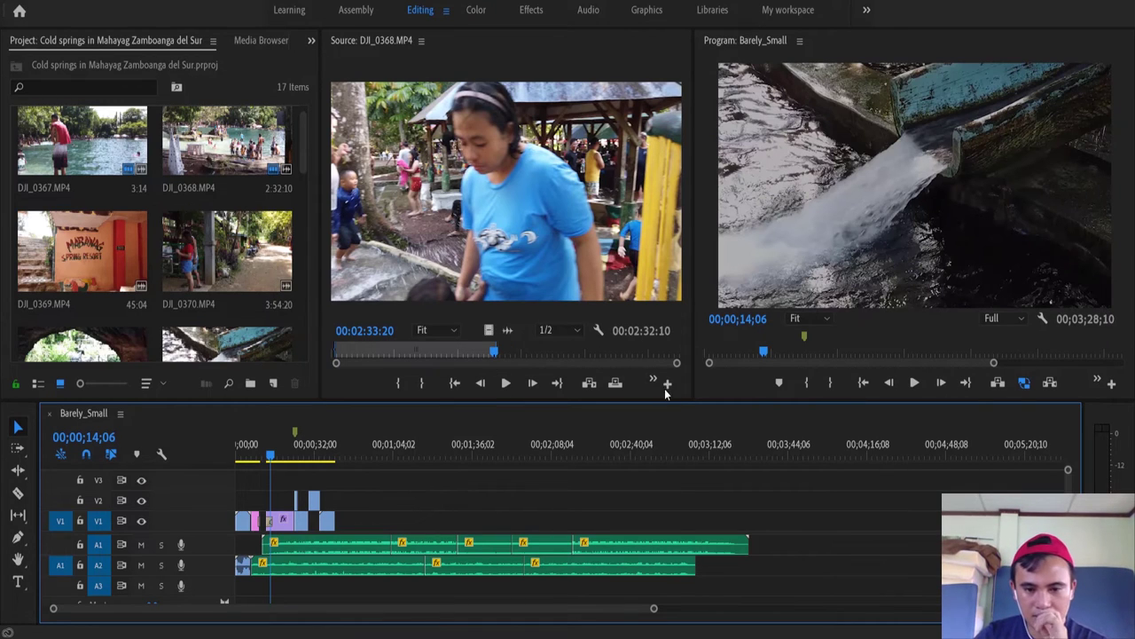
Add the DJI_0370 footage to the end of the sequence and jump to its start
left_click(226, 266)
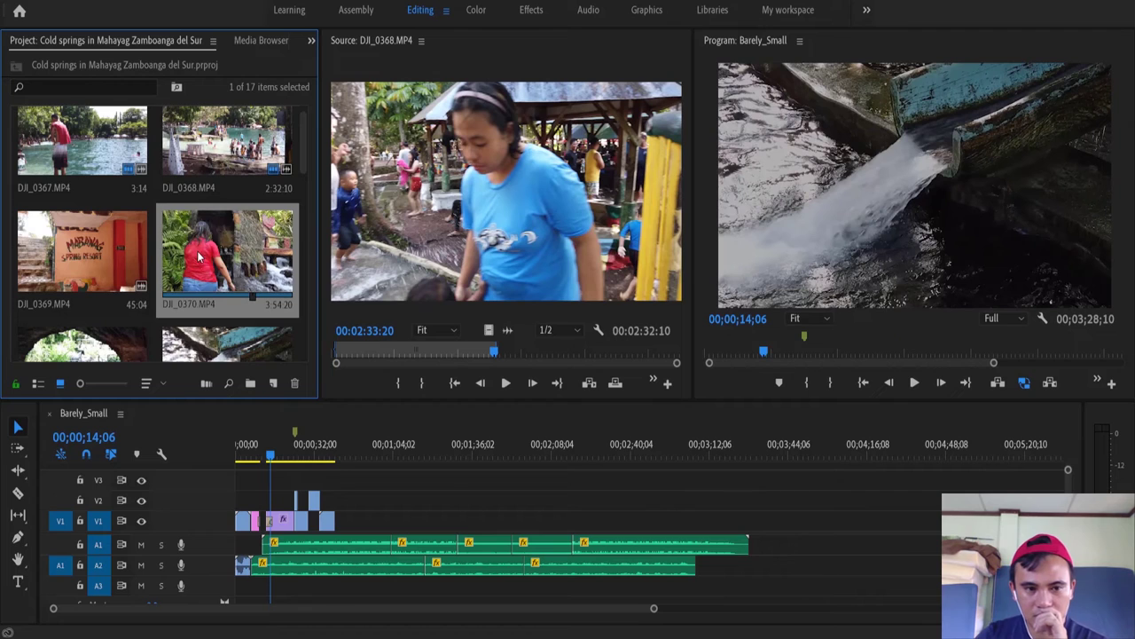
left_click_drag(204, 256, 761, 550)
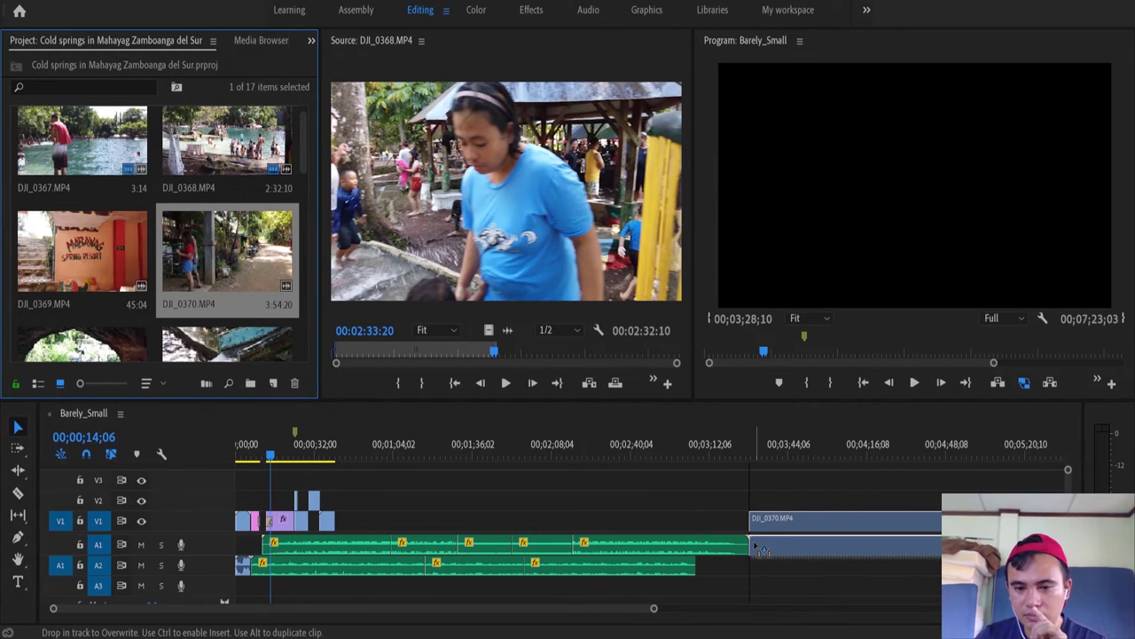
left_click_drag(761, 550, 759, 549)
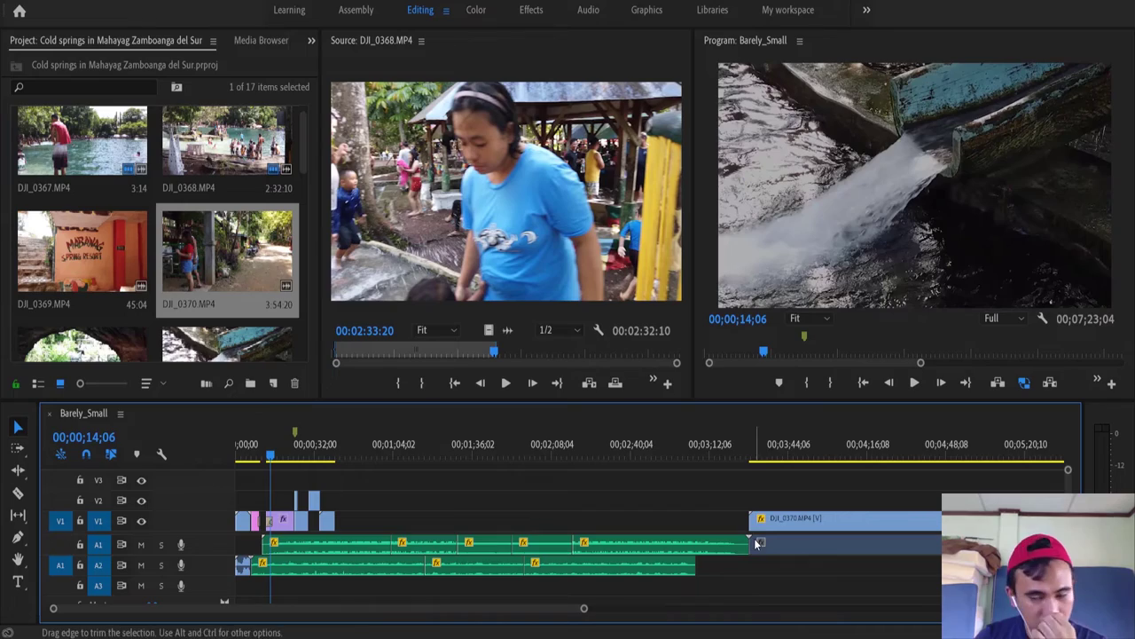
left_click(748, 443)
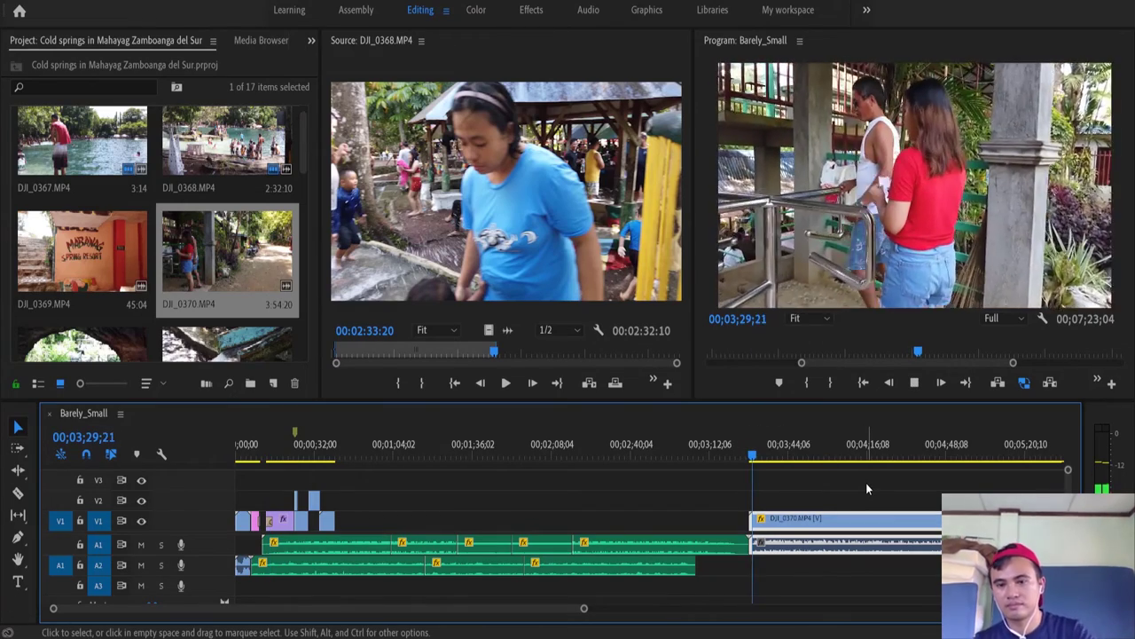
key("space")
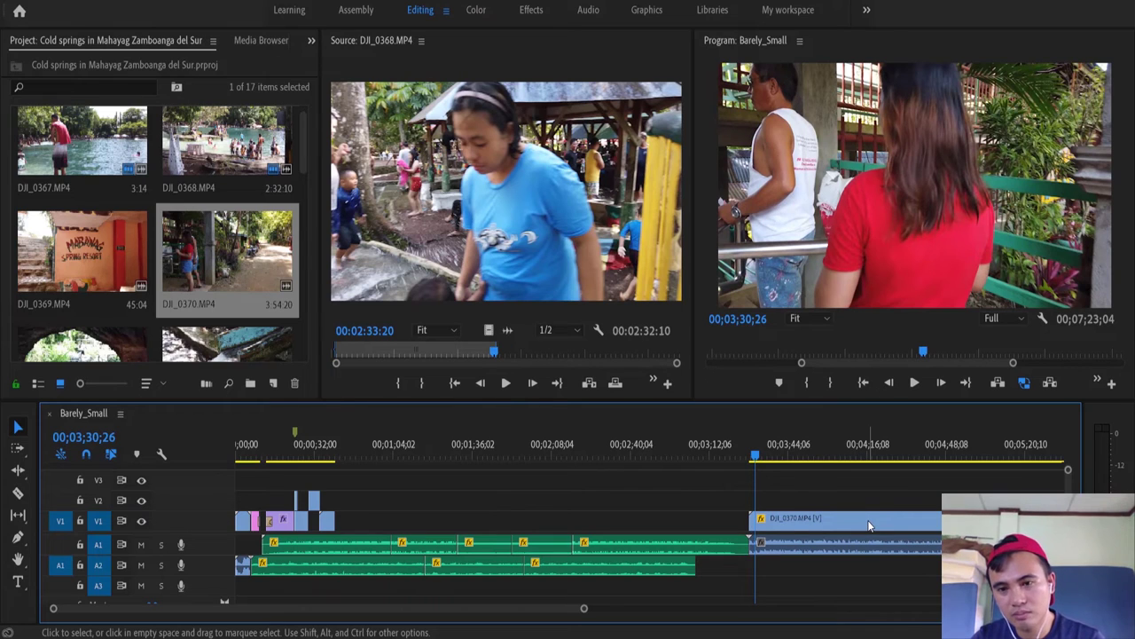
Select the DJI_0370 clip and slide it left toward the earlier clips
left_click(869, 551)
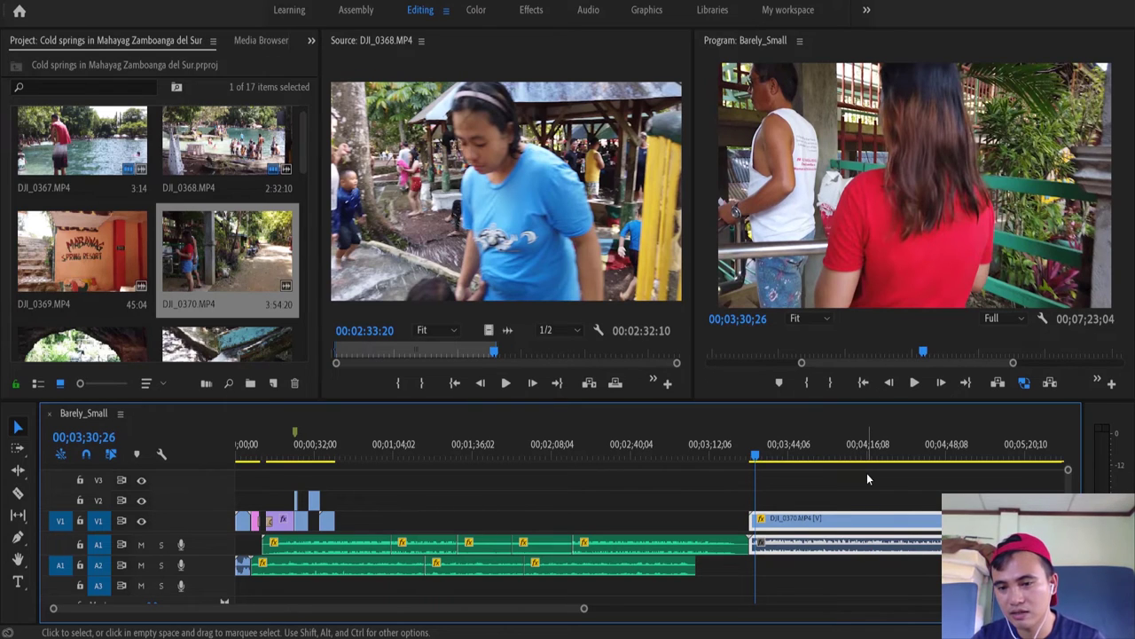
left_click(868, 479)
left_click(867, 548)
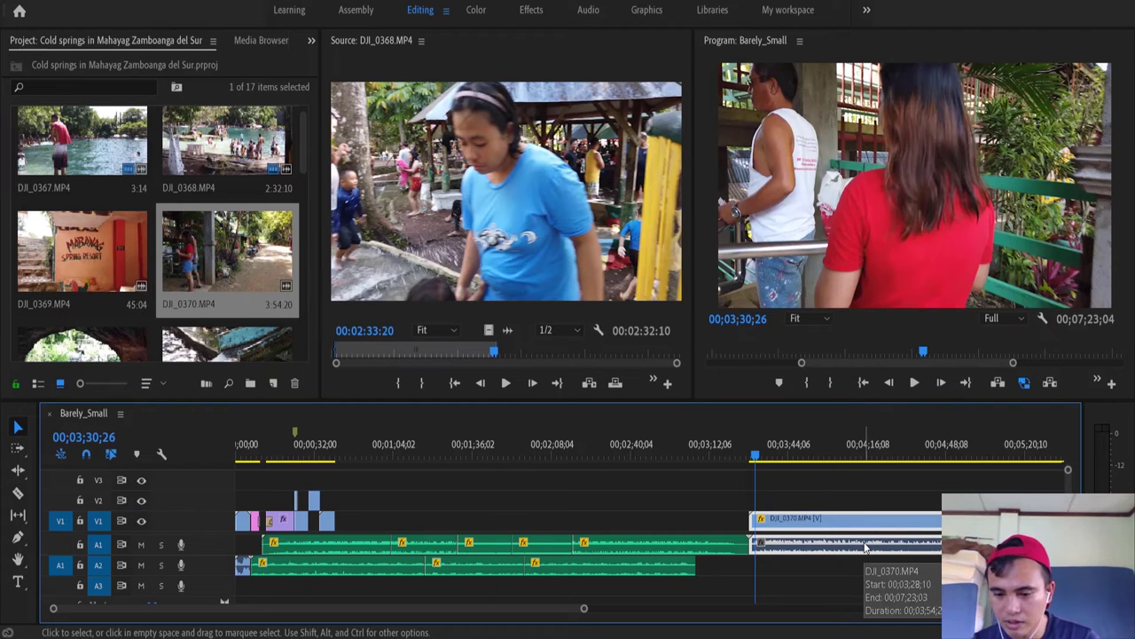
left_click_drag(866, 547, 859, 546)
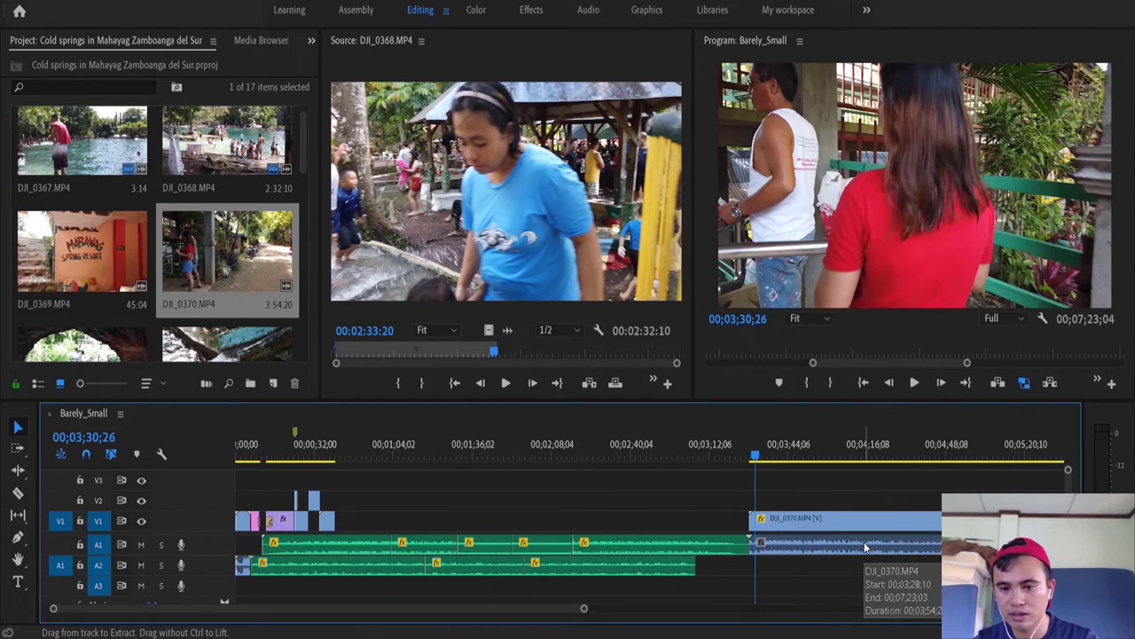
left_click(860, 546)
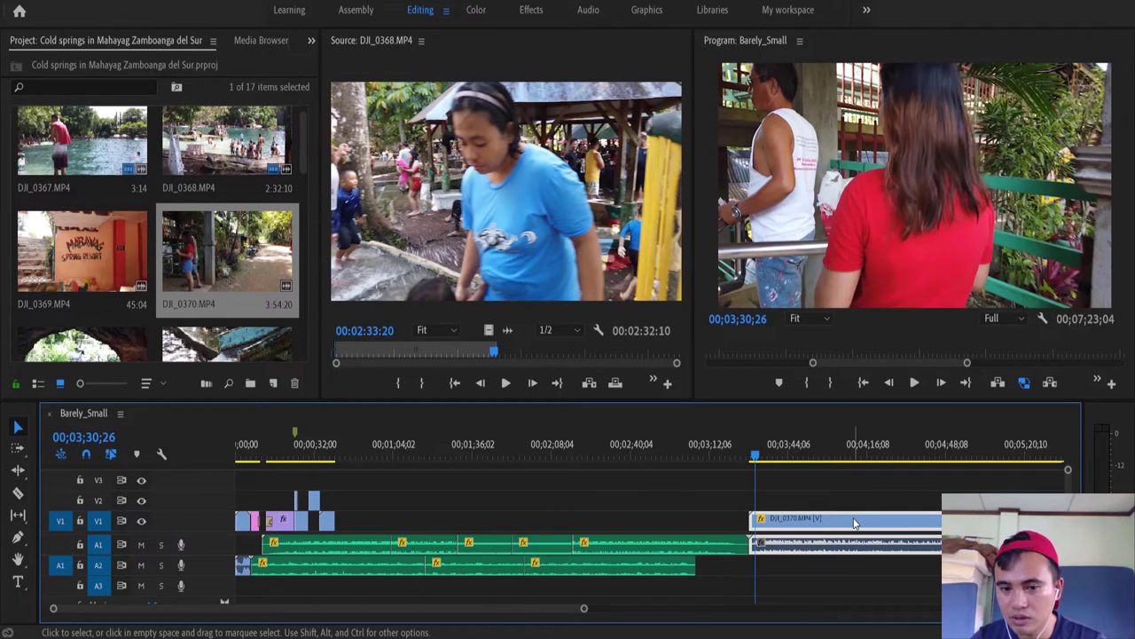
mouse_move(854, 523)
left_mouse_down()
mouse_move(451, 532)
mouse_move(815, 505)
left_mouse_up()
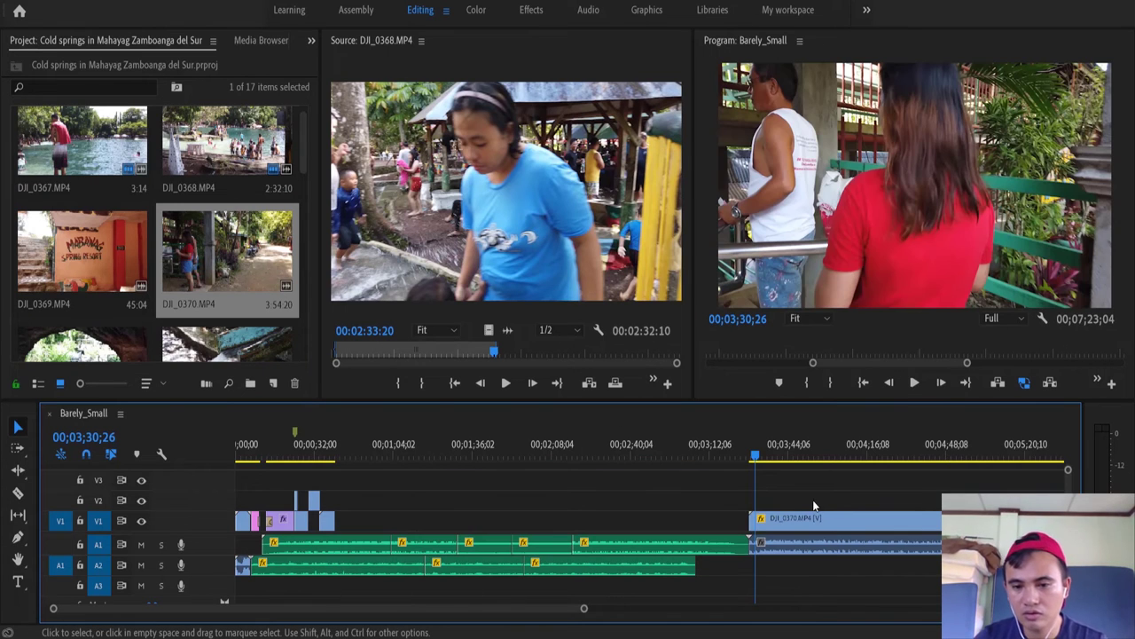
left_click(830, 520)
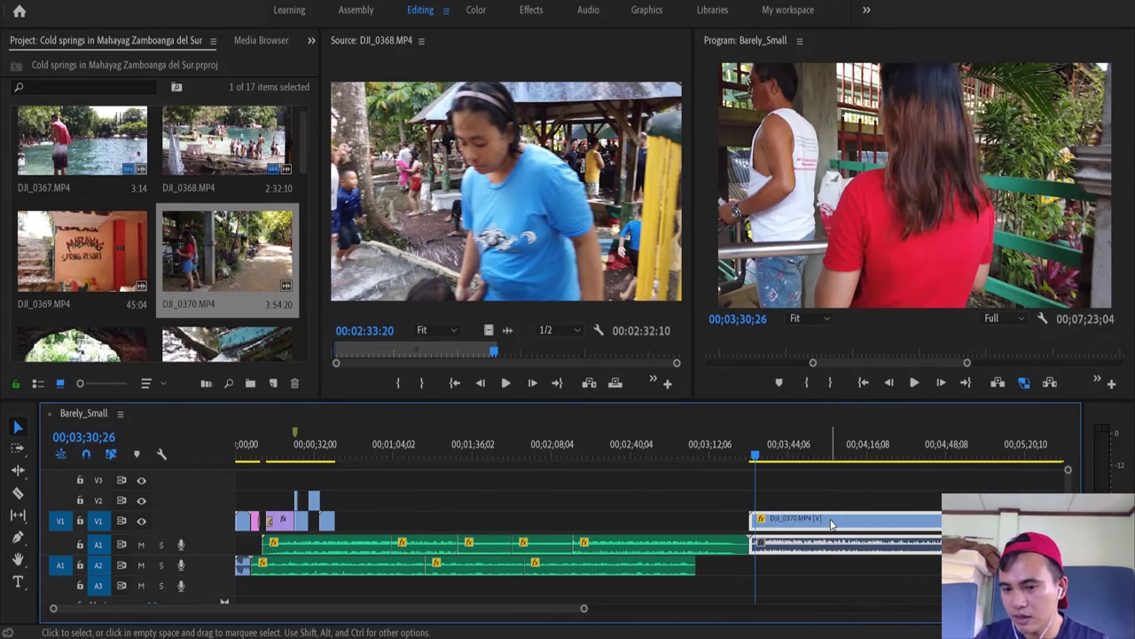
Unlink DJI_0370's video from its audio, undo a trial move, delete the clips and rewind the playhead
right_click(831, 522)
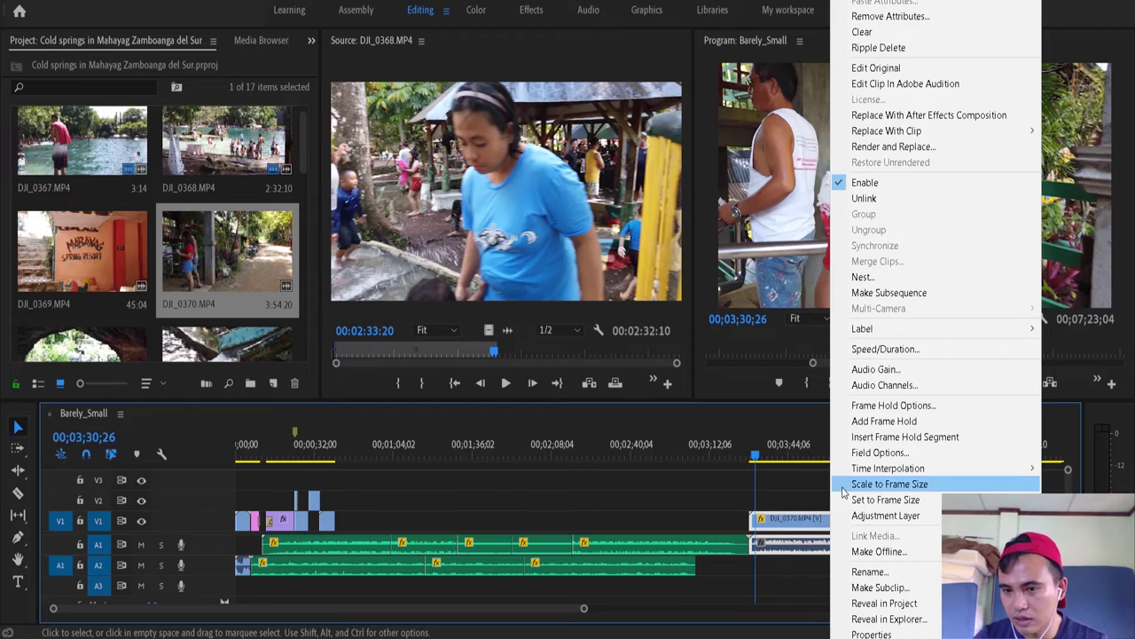
left_click(869, 196)
left_click(669, 505)
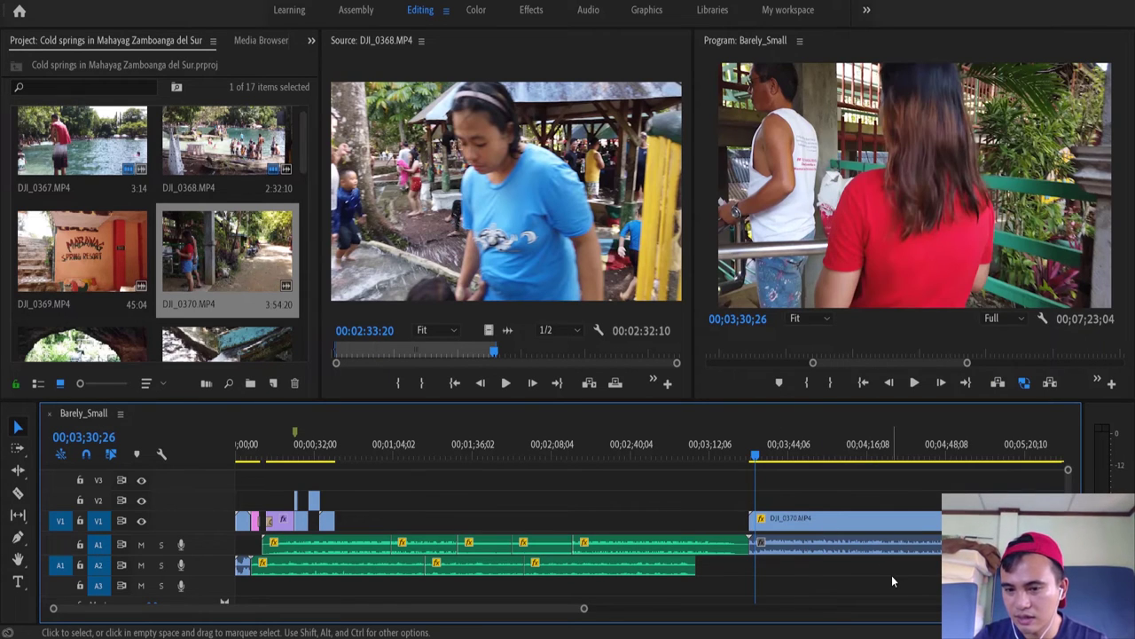
left_click_drag(862, 521, 530, 523)
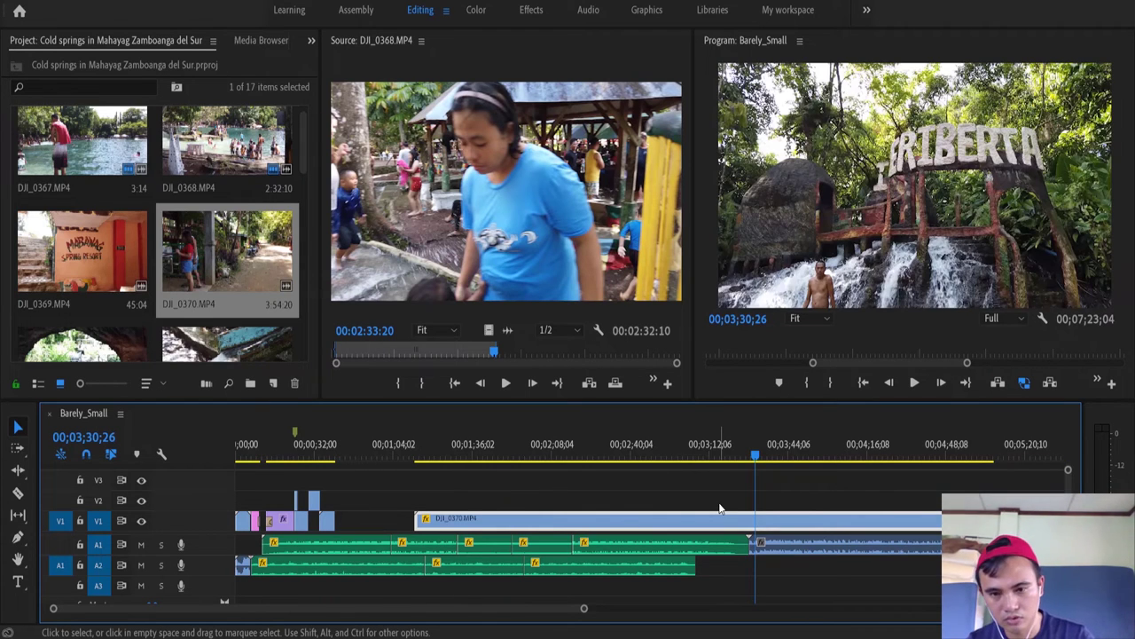
key("ctrl+z")
key("Delete")
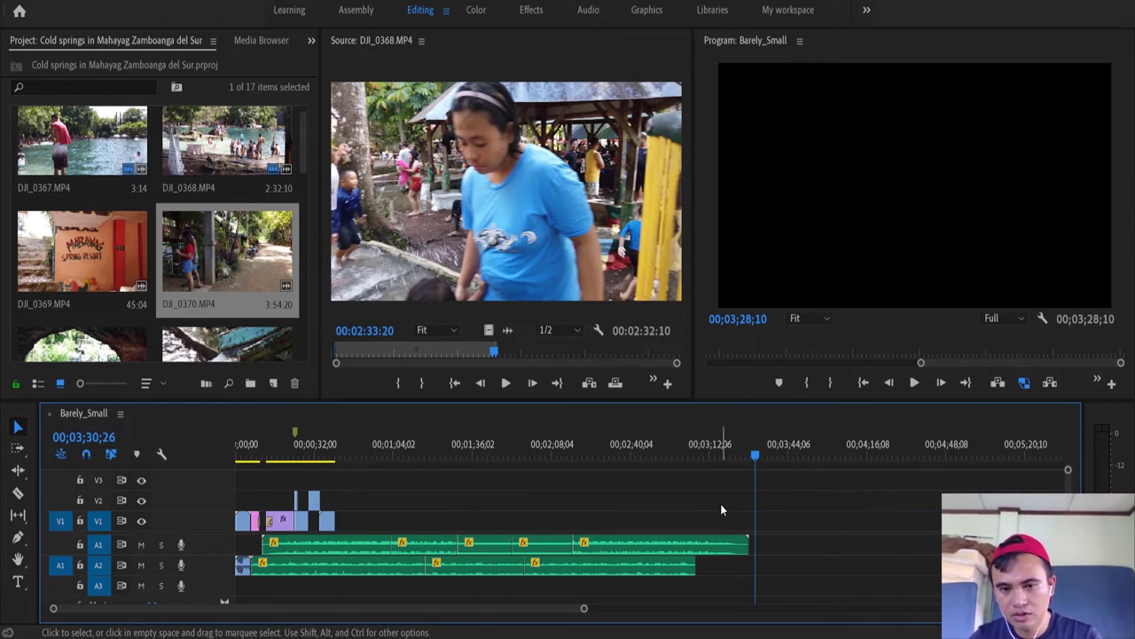
mouse_move(755, 456)
left_mouse_down()
mouse_move(393, 487)
mouse_move(277, 483)
left_mouse_up()
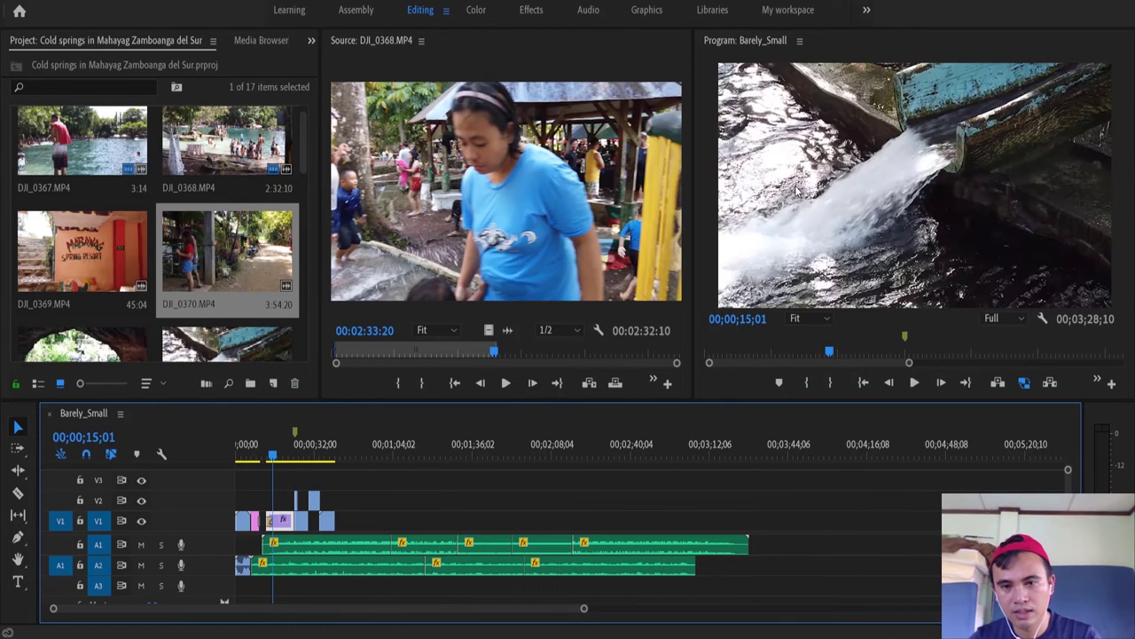
left_click(850, 154)
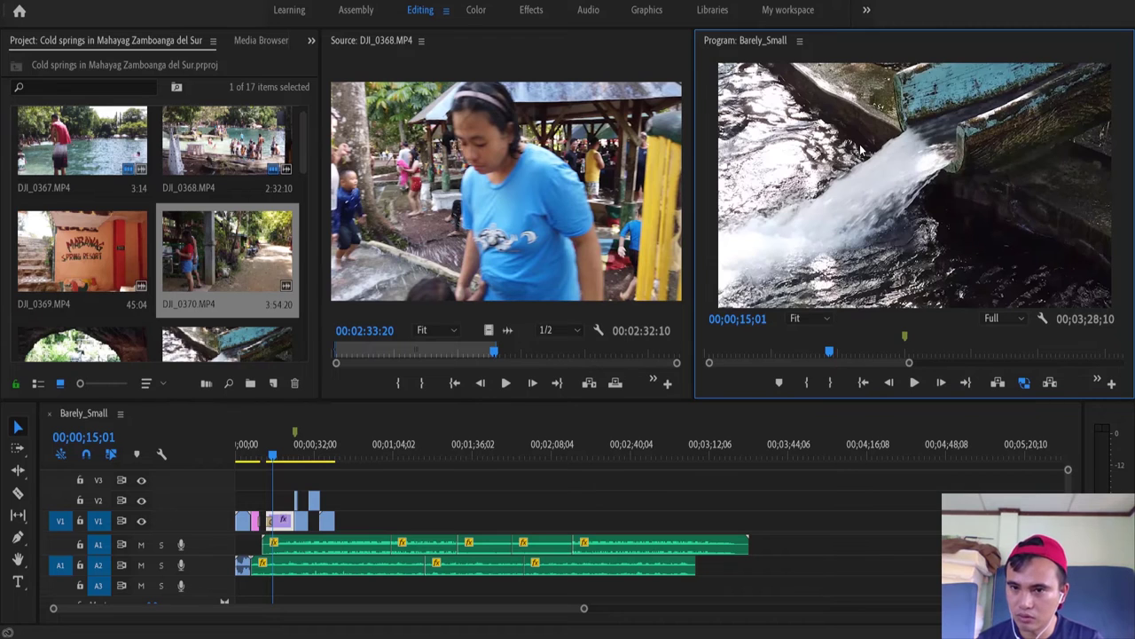
key("grave")
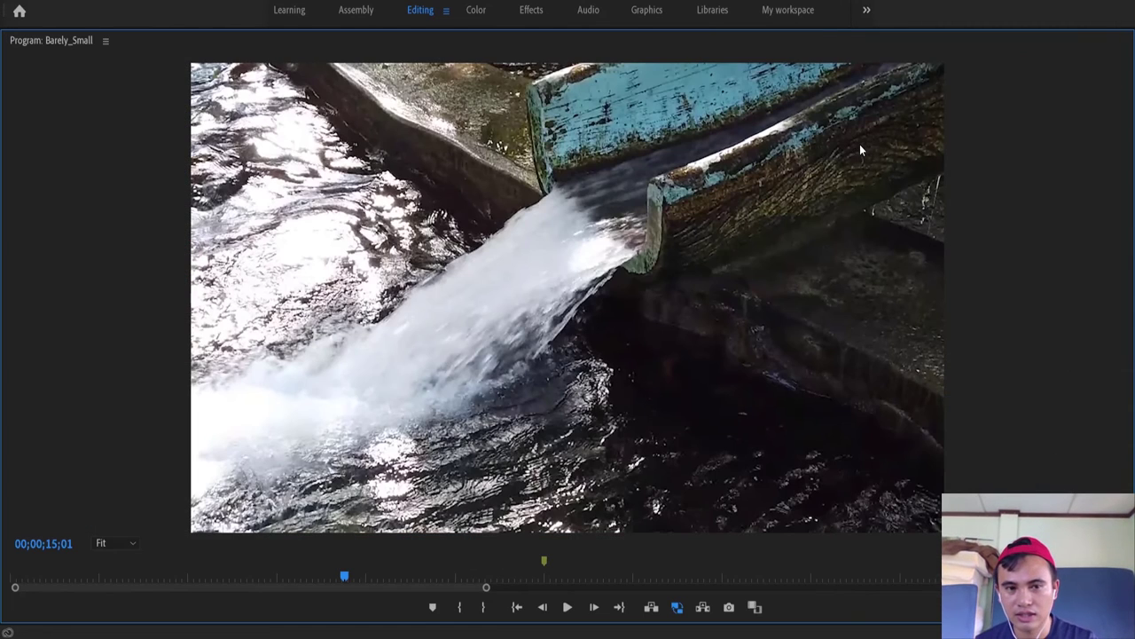
key("grave")
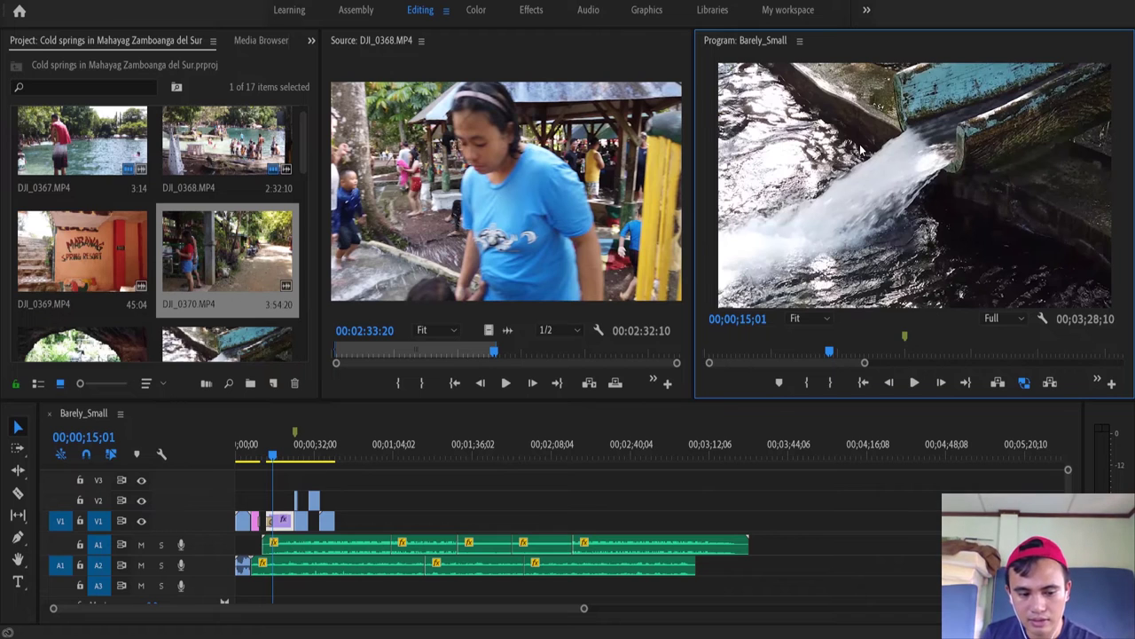
key("grave")
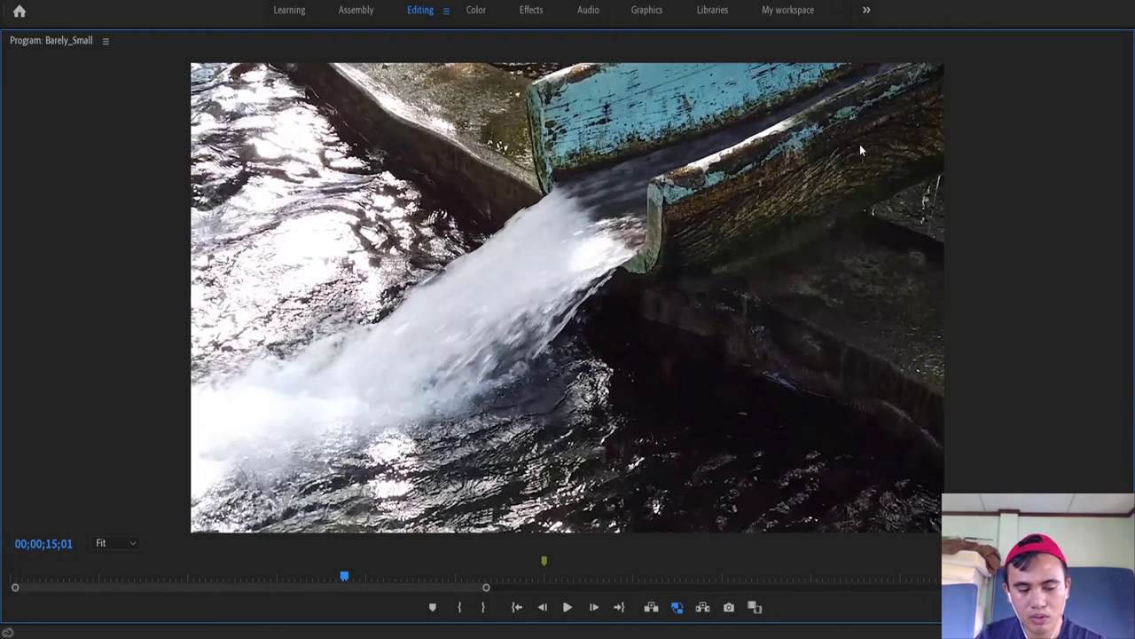
key("grave")
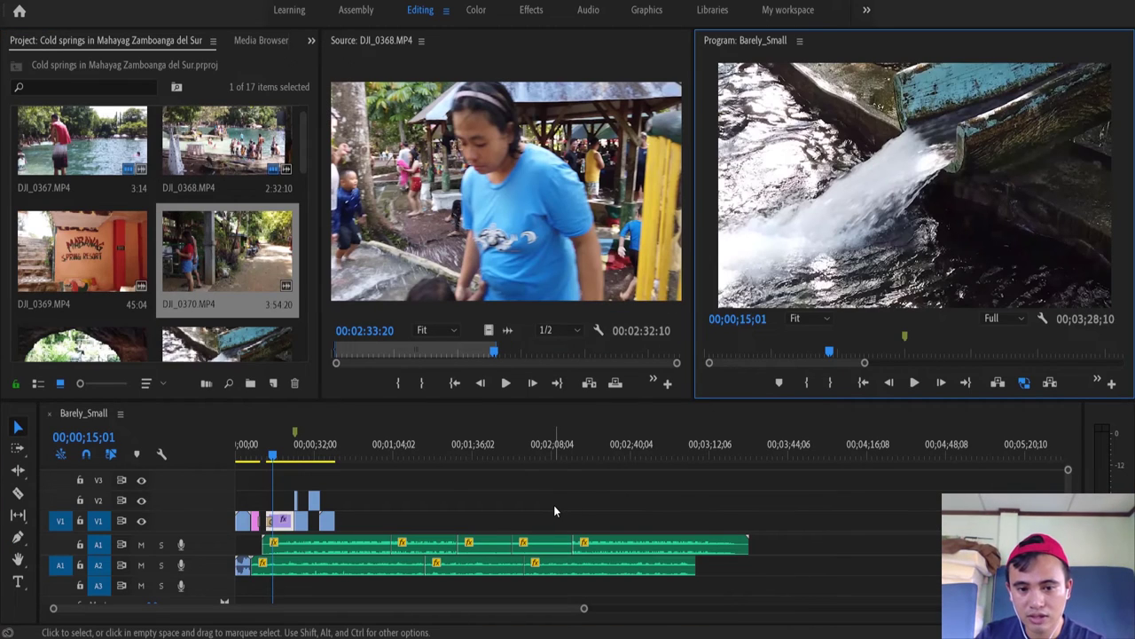
left_click(554, 508)
key("grave")
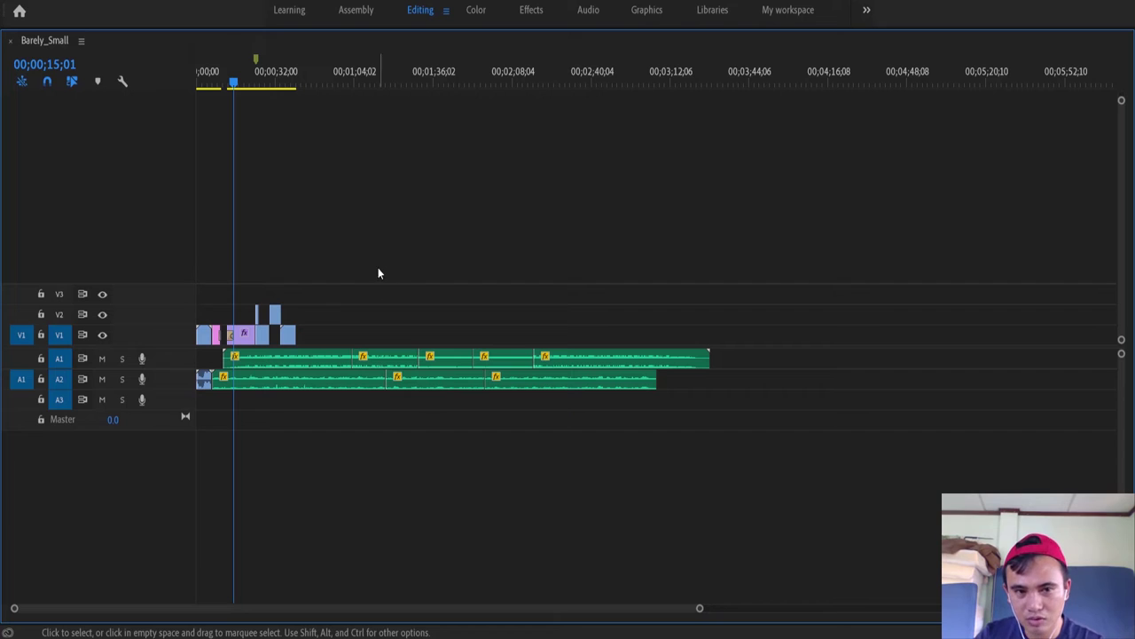
key("grave")
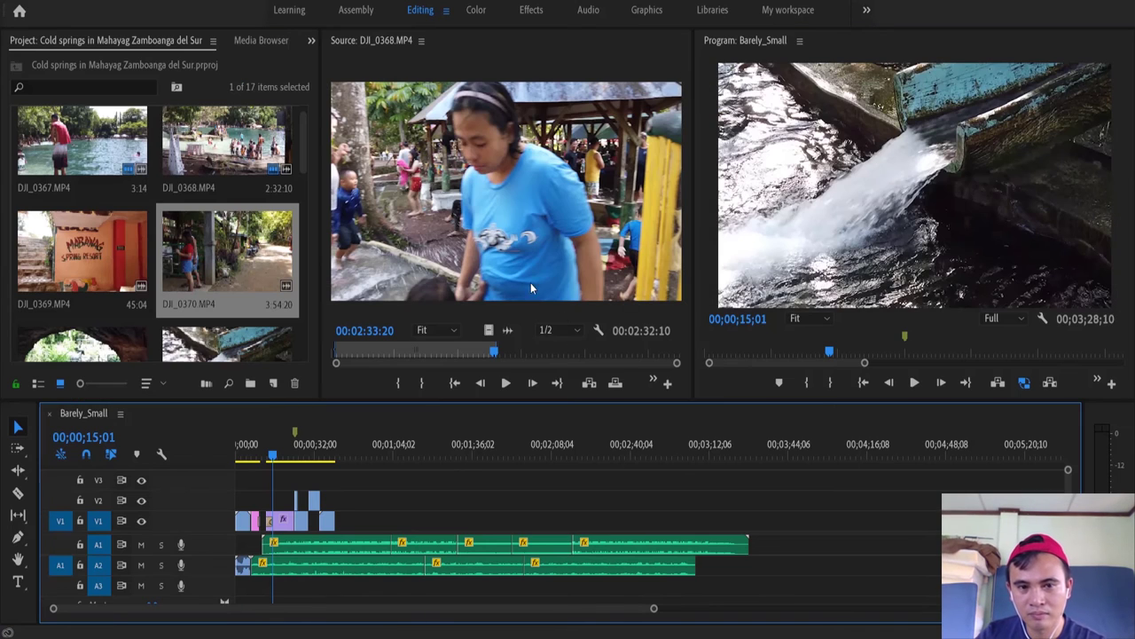
left_click(488, 201)
key("grave")
key("grave")
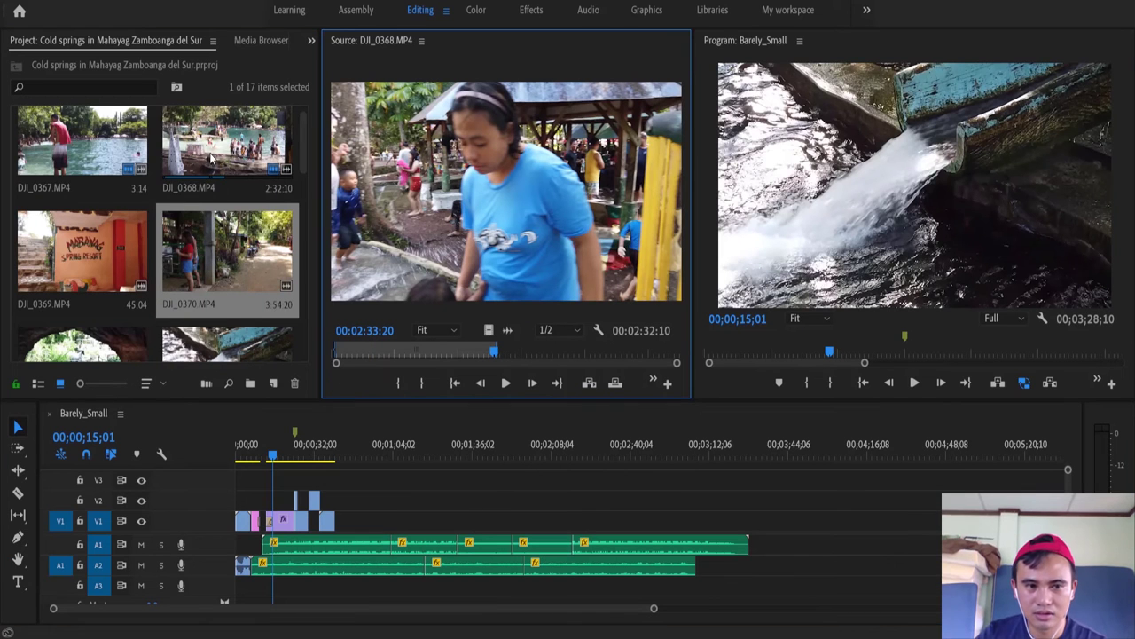
left_click(208, 155)
key("grave")
key("grave")
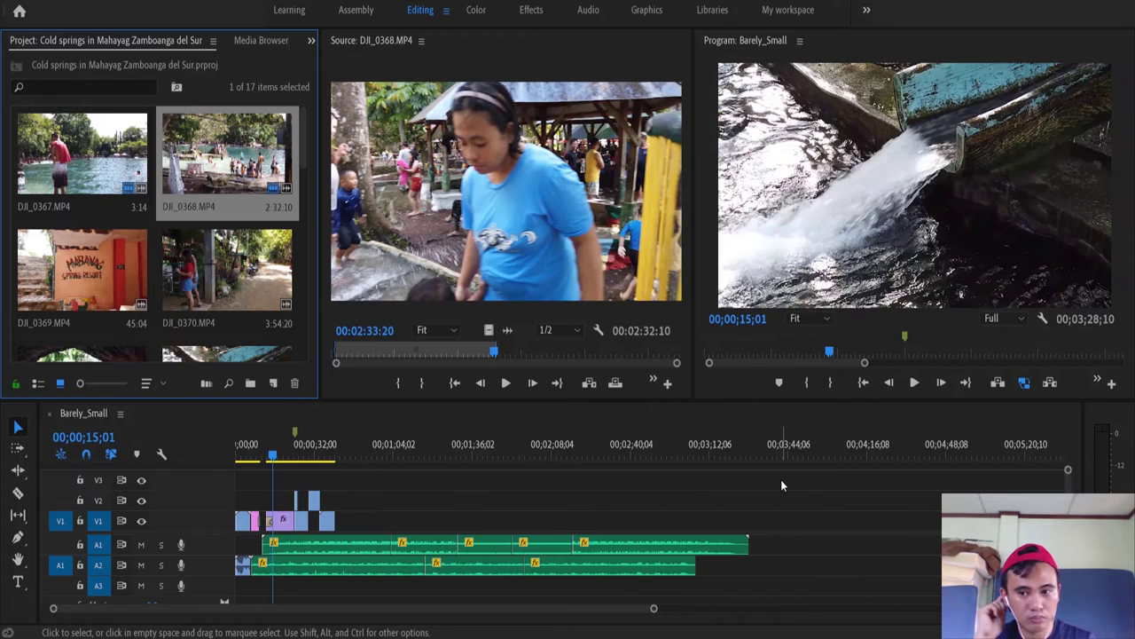
left_click(928, 204)
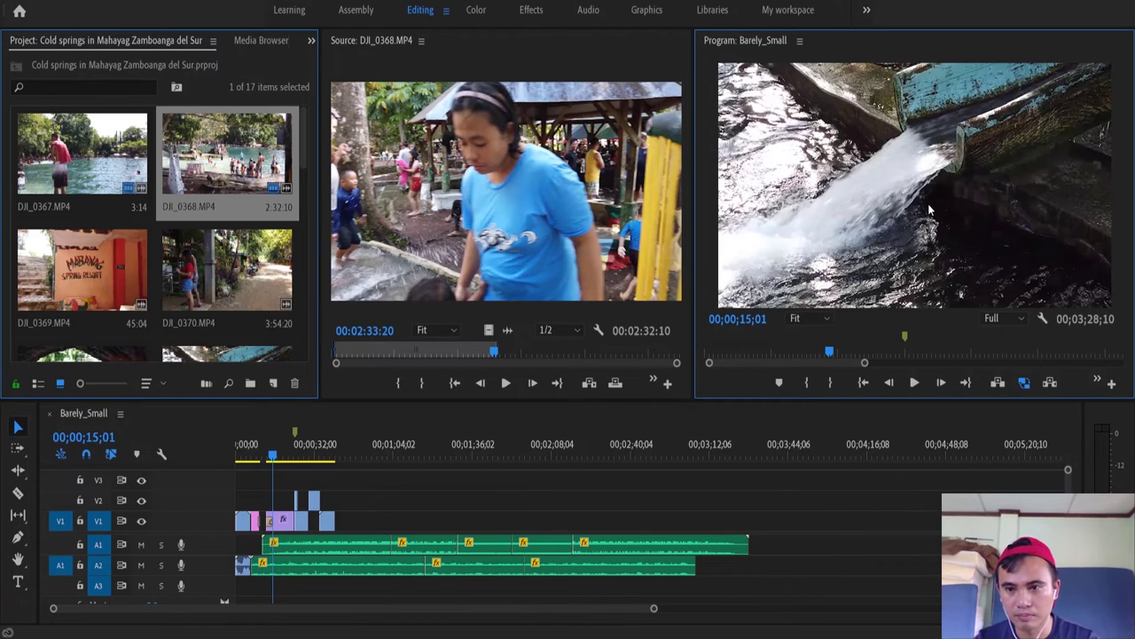
Lower the Program monitor playback resolution from Full to 1/2, then to 1/4
left_click(1020, 320)
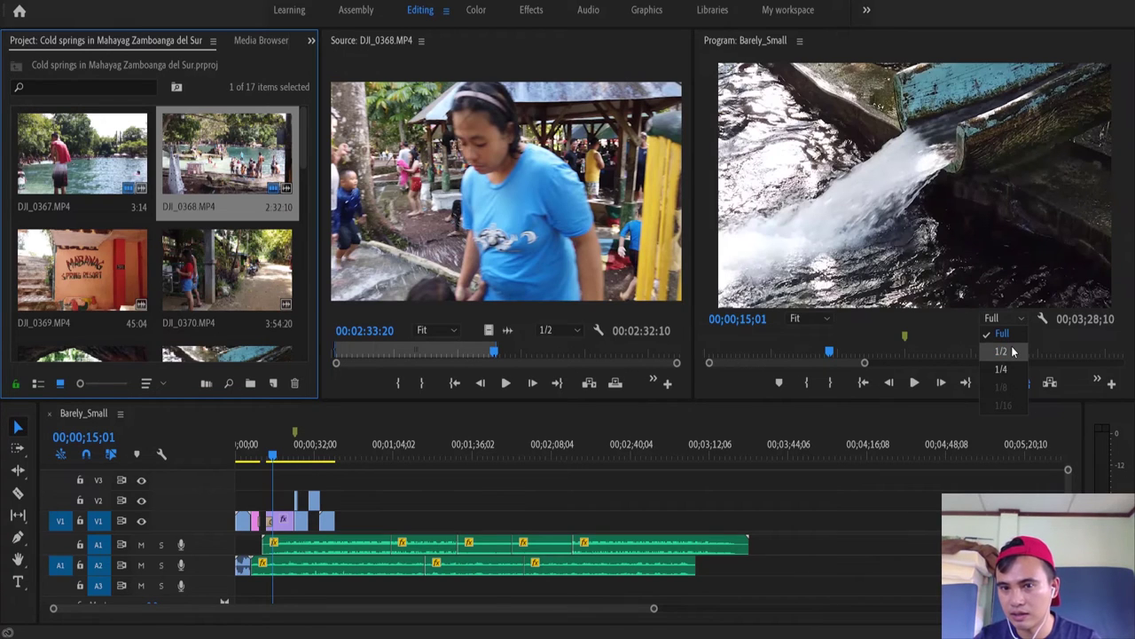
left_click(1012, 352)
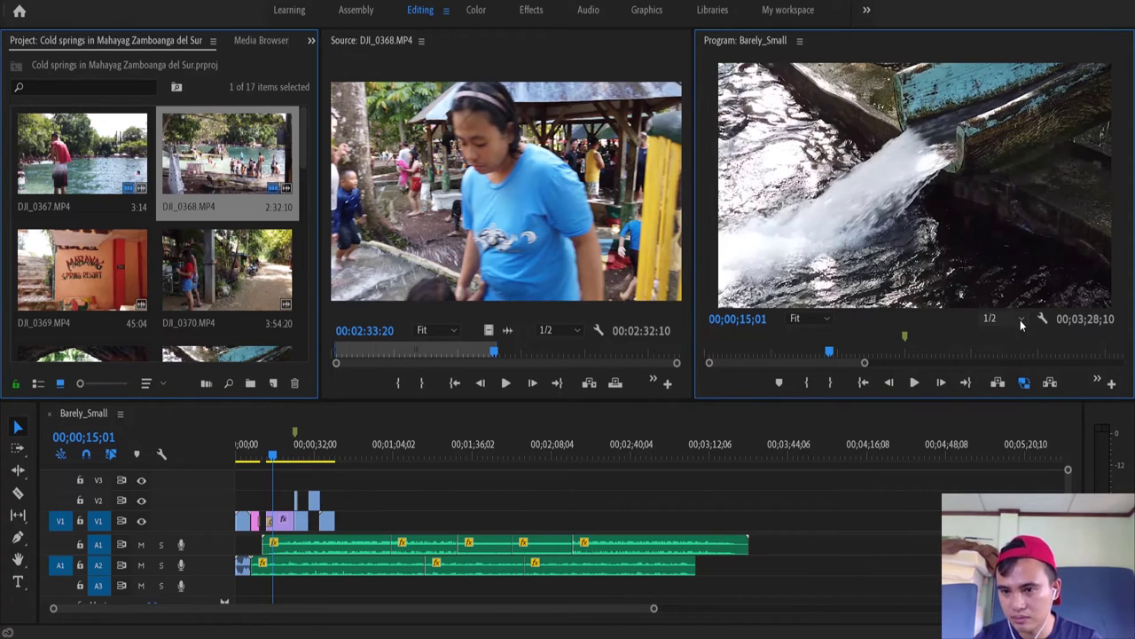
left_click(1020, 320)
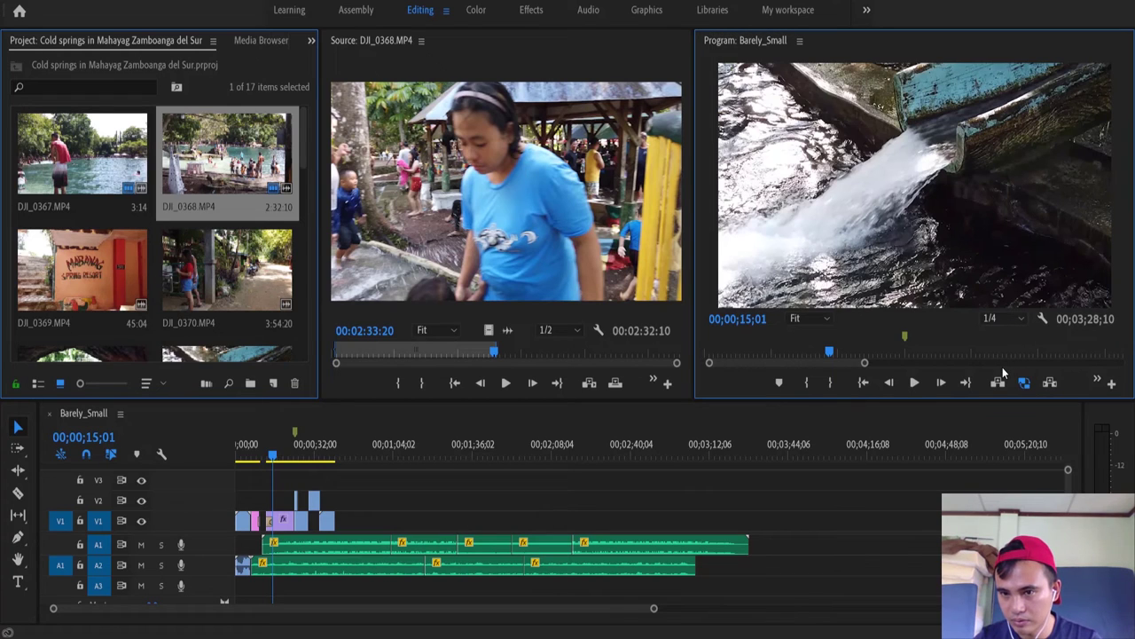
left_click(1008, 321)
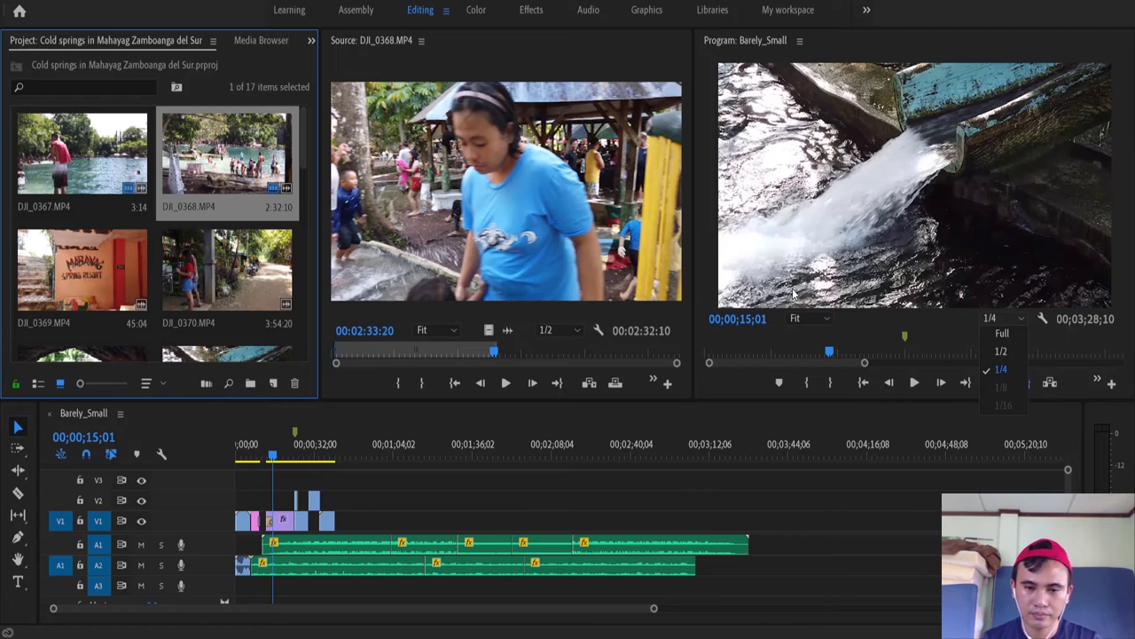
left_click(425, 491)
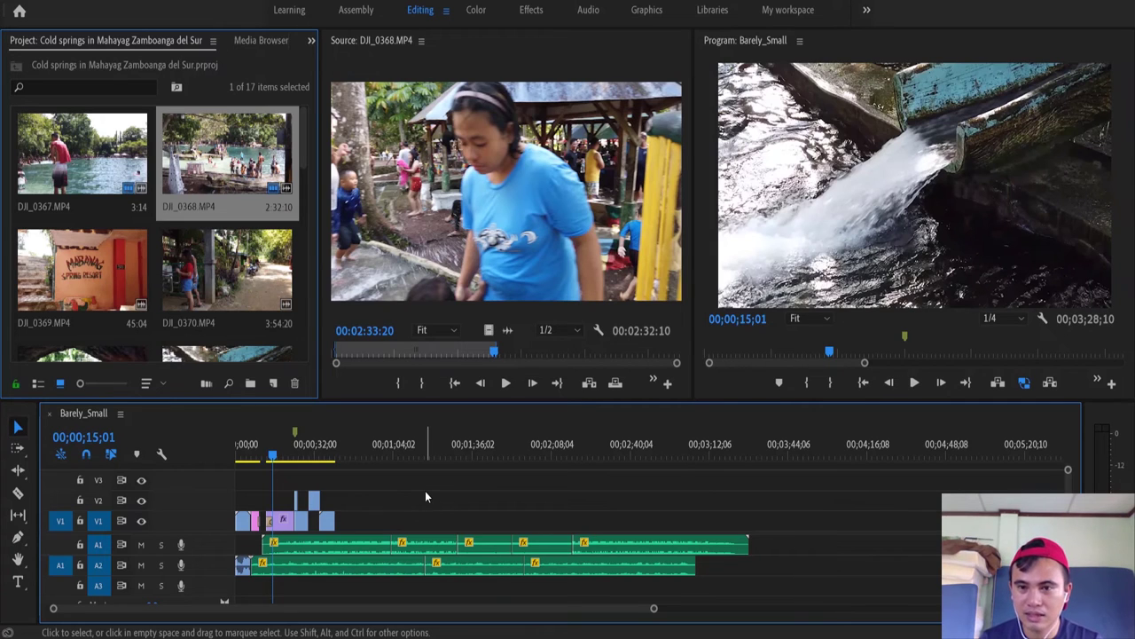
Send the playhead to the opening tunnel frame with Home and open the Effects workspace
left_click(249, 457)
key("Home")
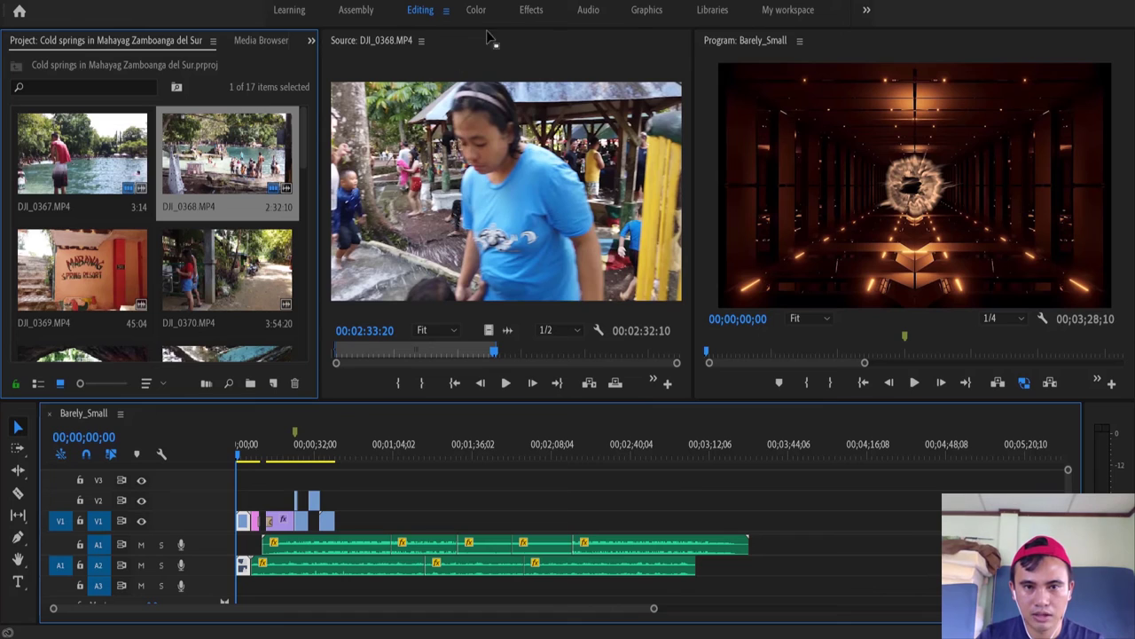
left_click(526, 12)
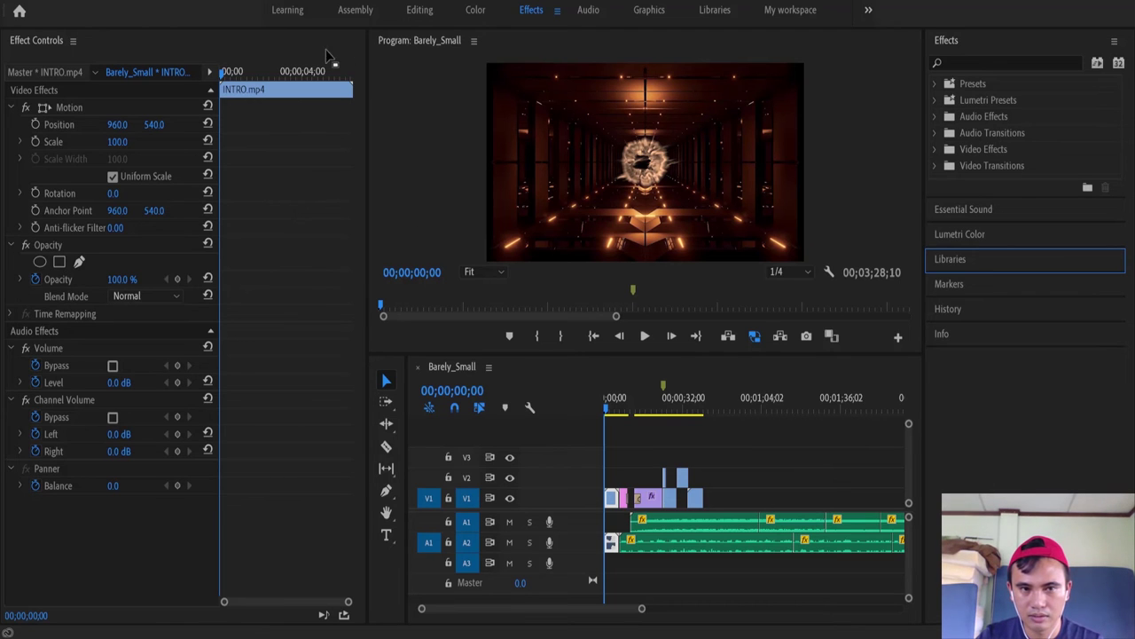
Apply Camera Blur from Video Effects > Blur & Sharpen to the INTRO clip on V1
left_click(477, 10)
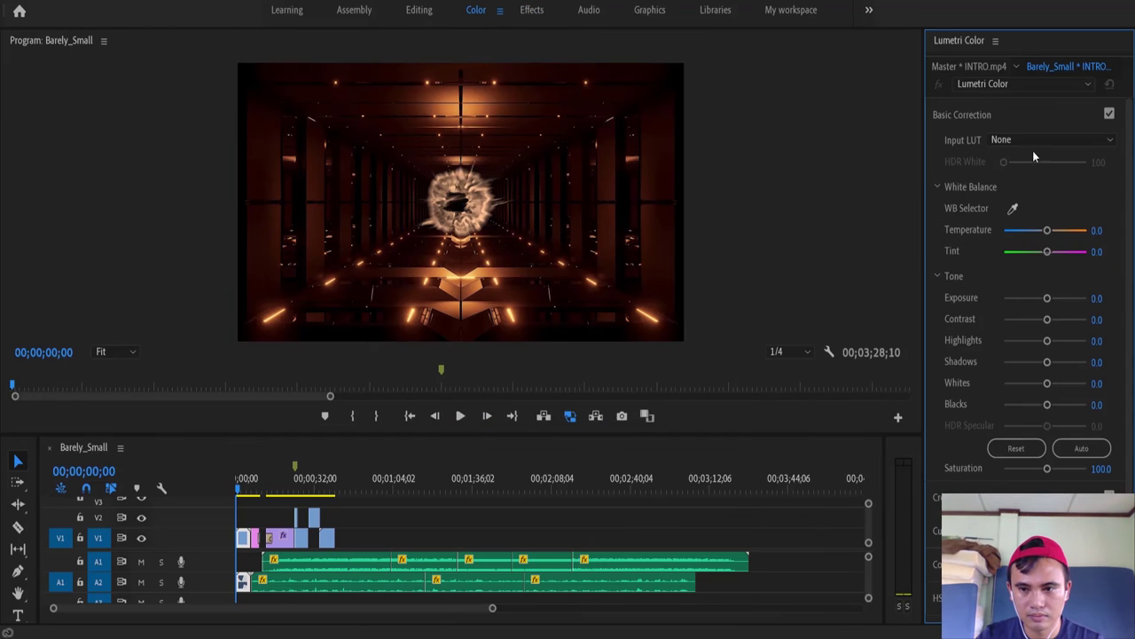
left_click(532, 9)
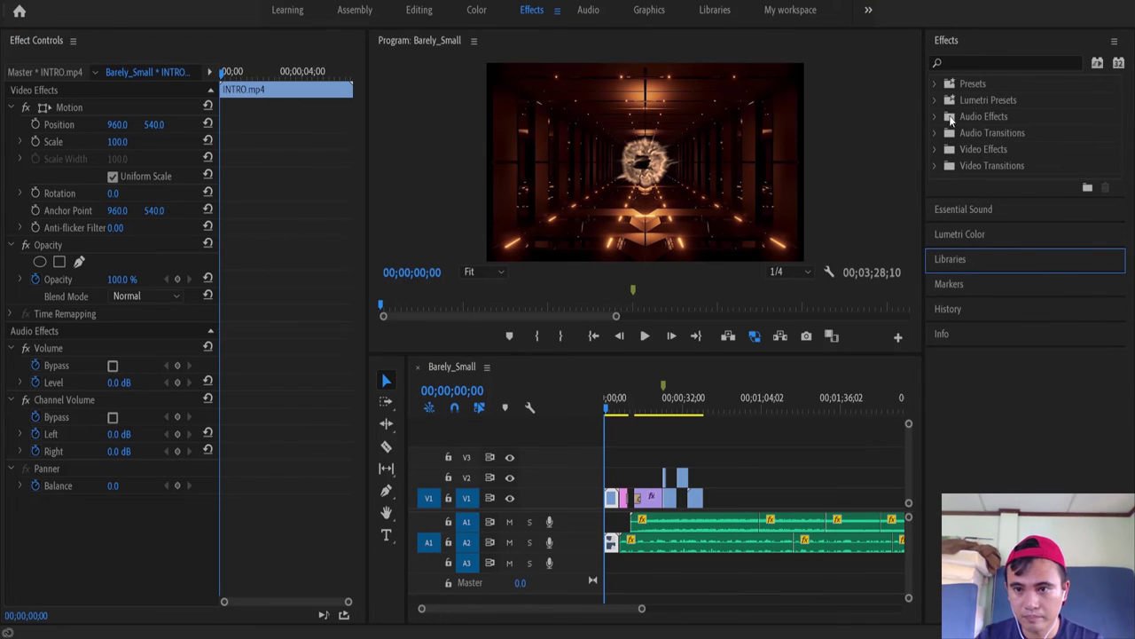
left_click(935, 150)
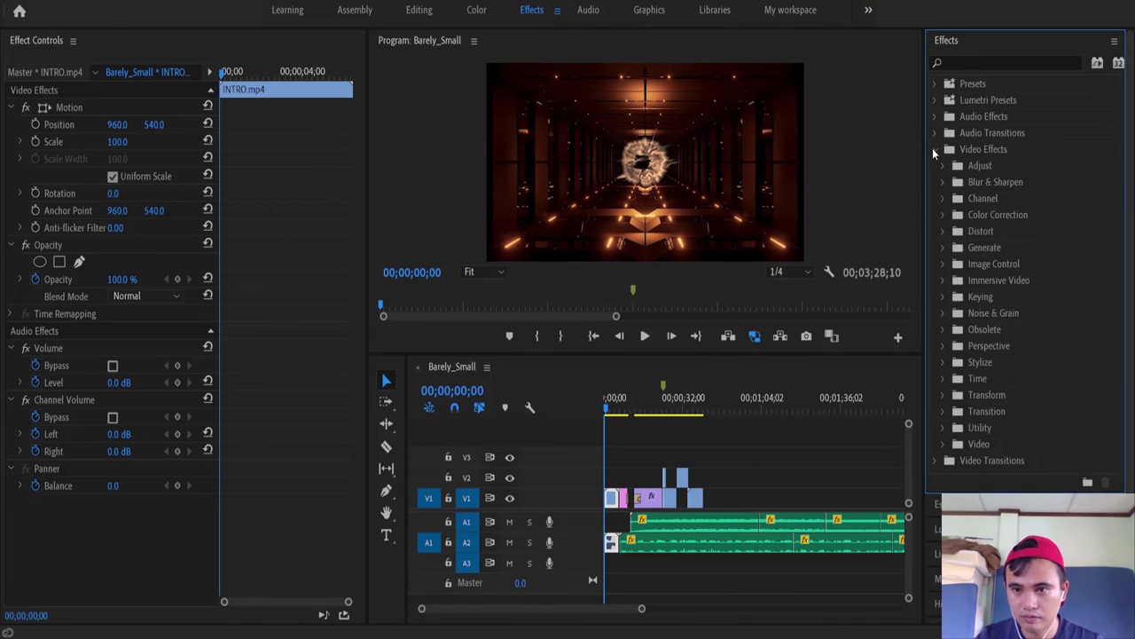
left_click(943, 182)
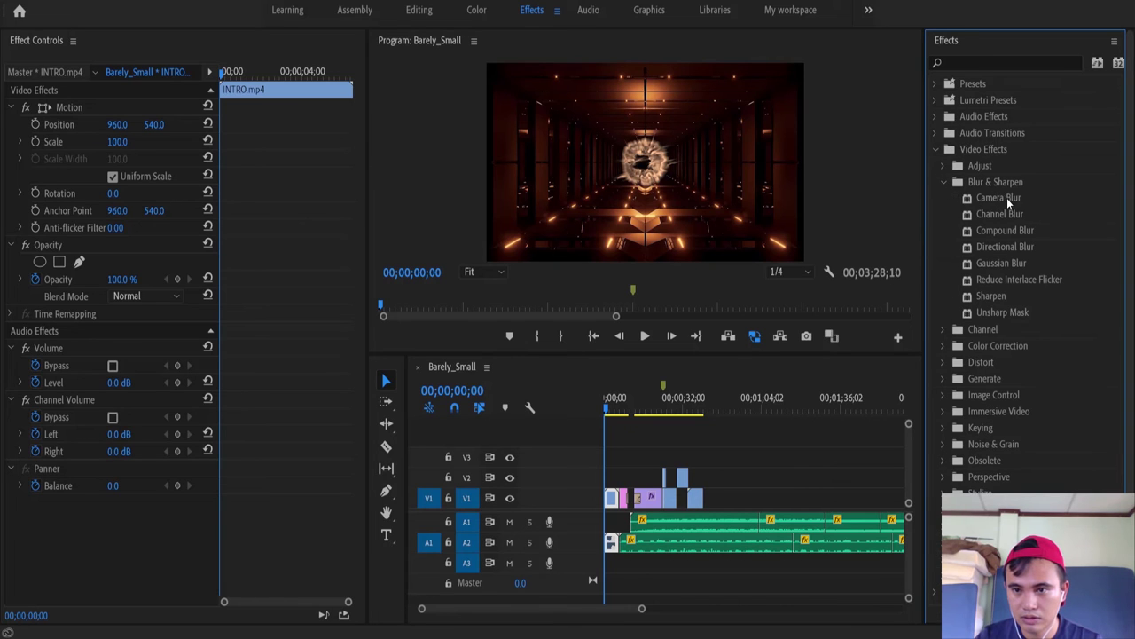
left_click_drag(1008, 203, 612, 502)
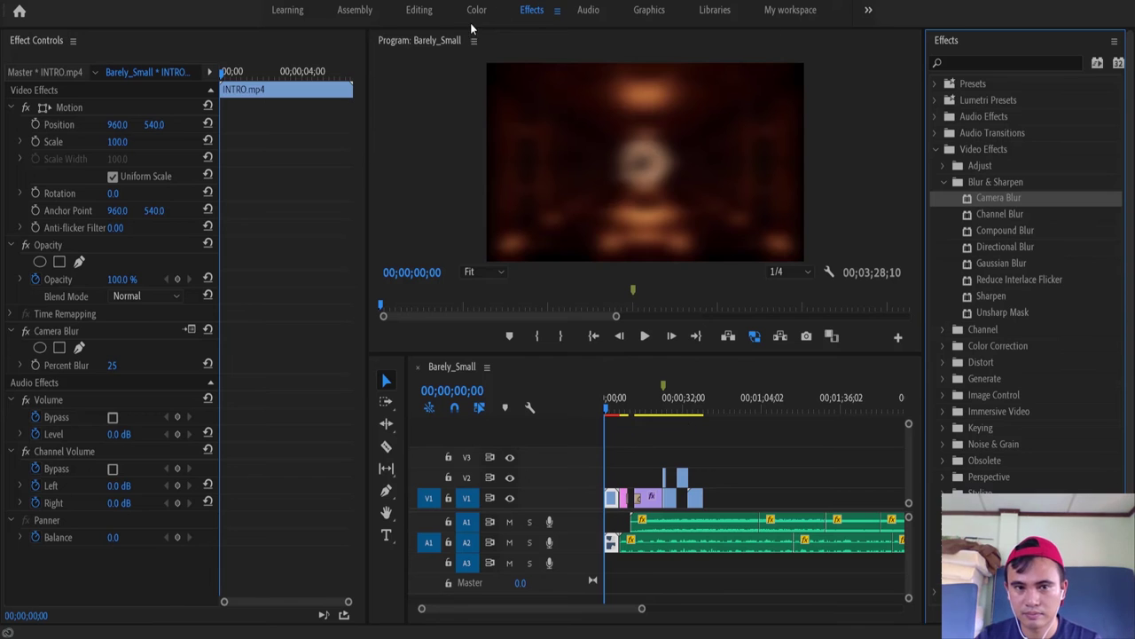
left_click(420, 11)
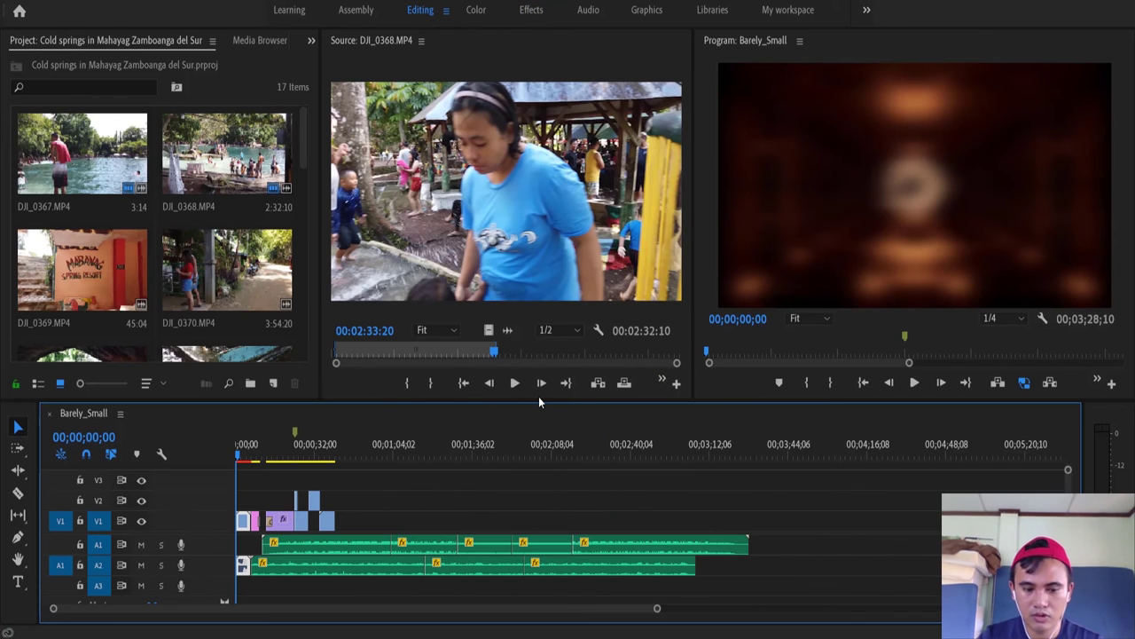
Preview the blurred intro, return to the sequence start and render the preview
key("space")
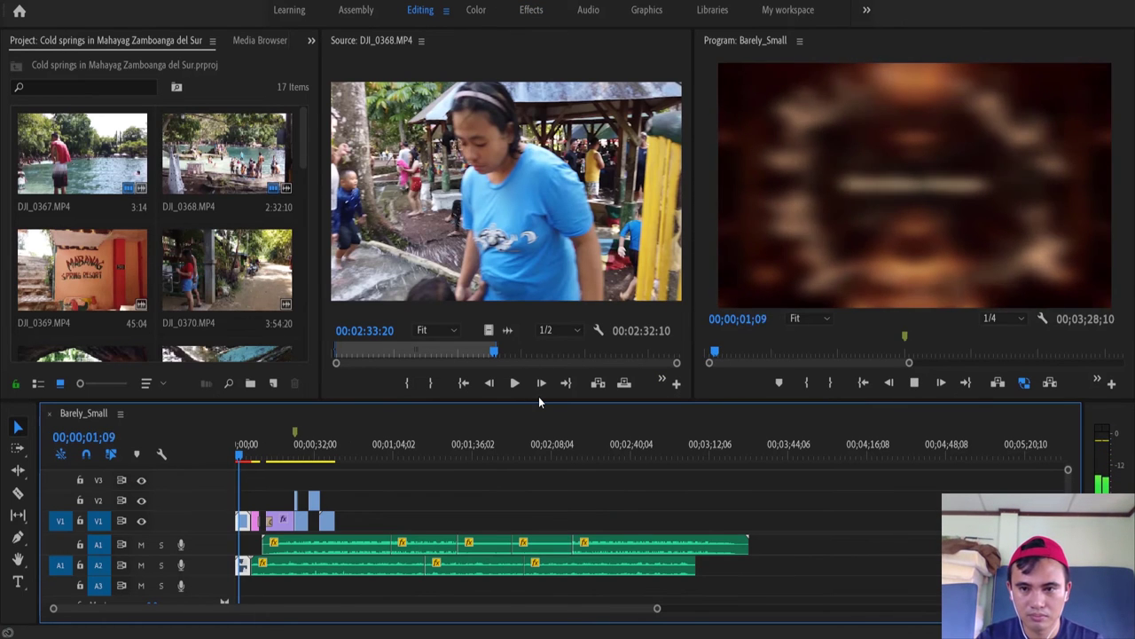
key("space")
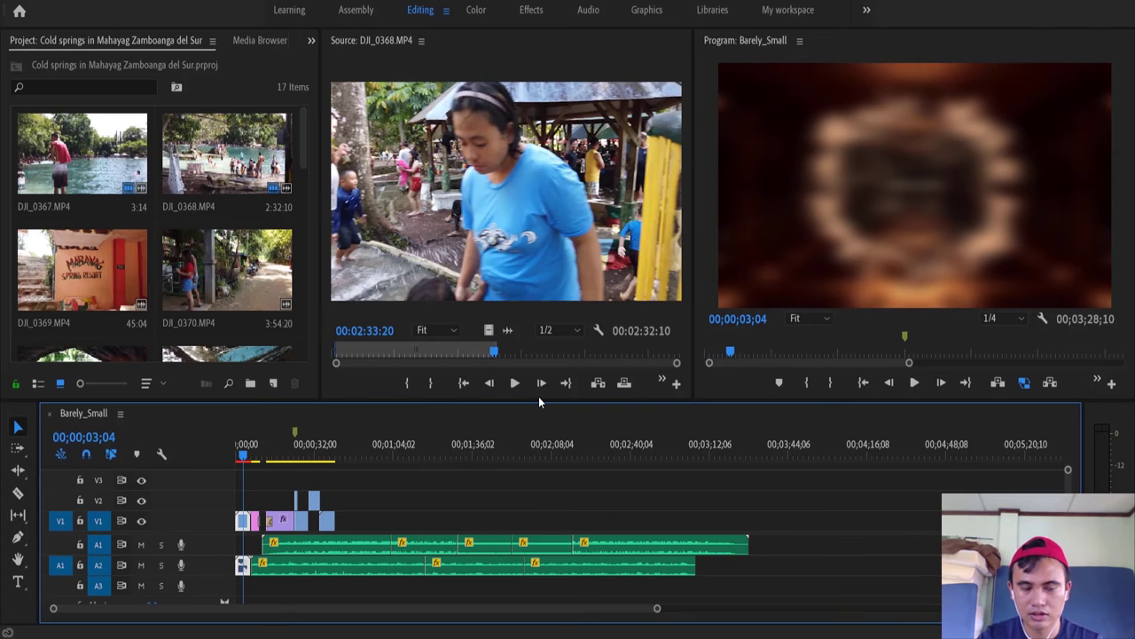
left_click(238, 456)
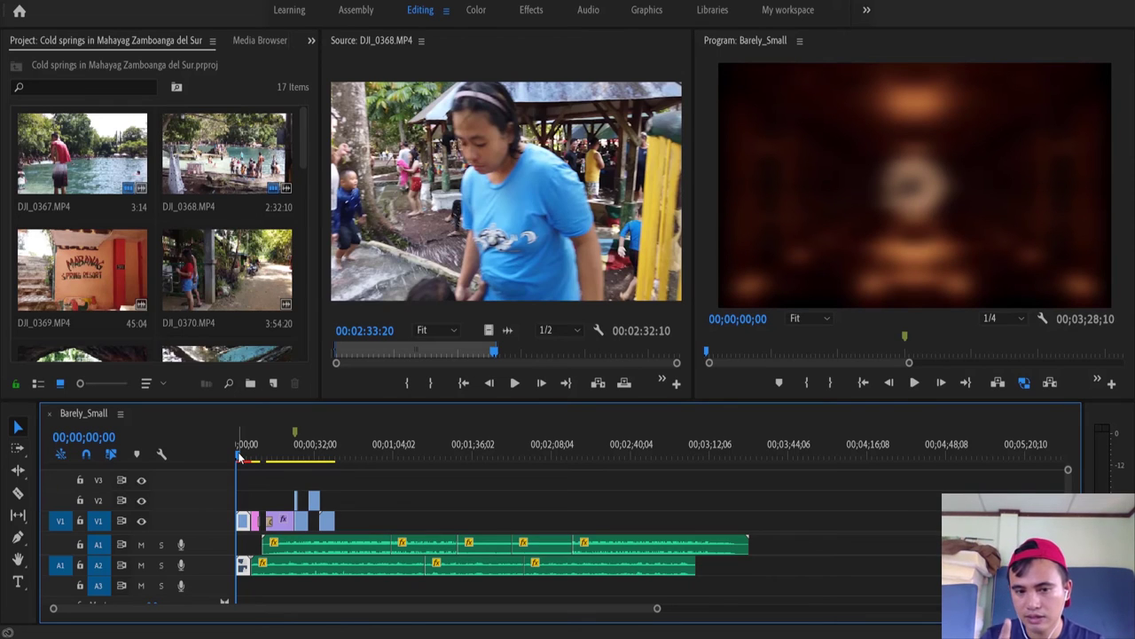
key("Return")
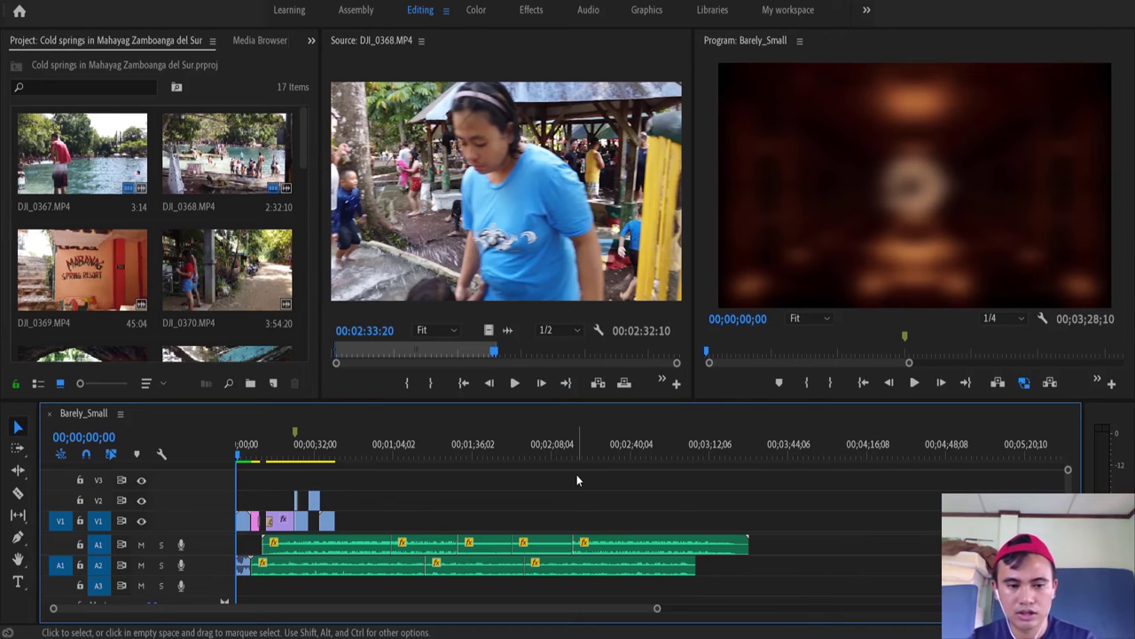
Check playback with V1 hidden, then make V1 visible again and mute audio track A1
left_click(141, 520)
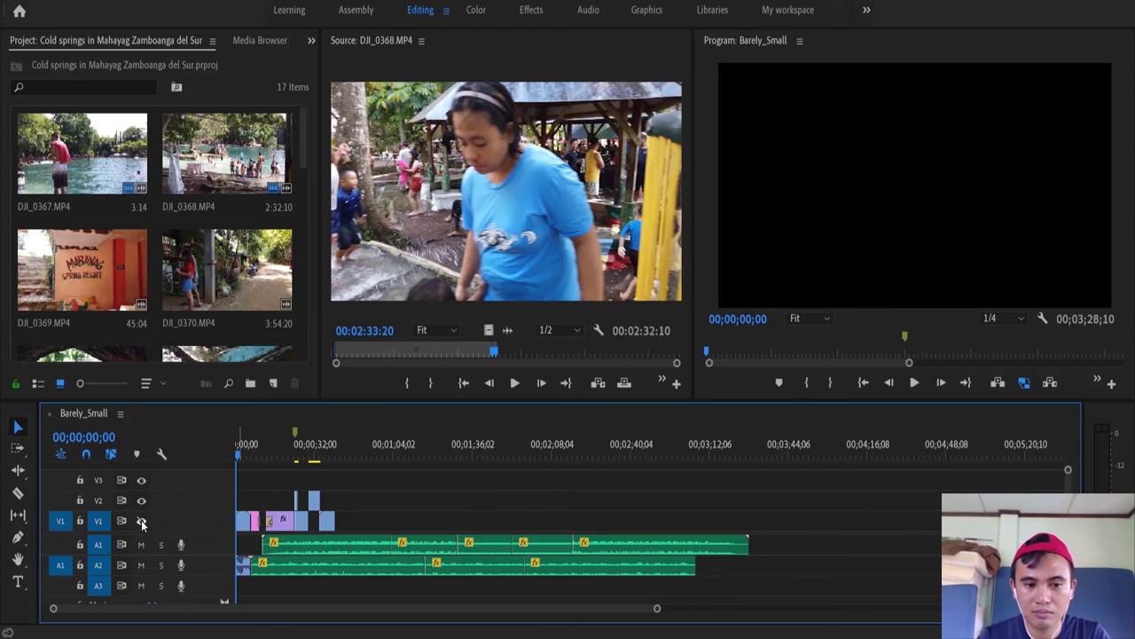
key("space")
key("space")
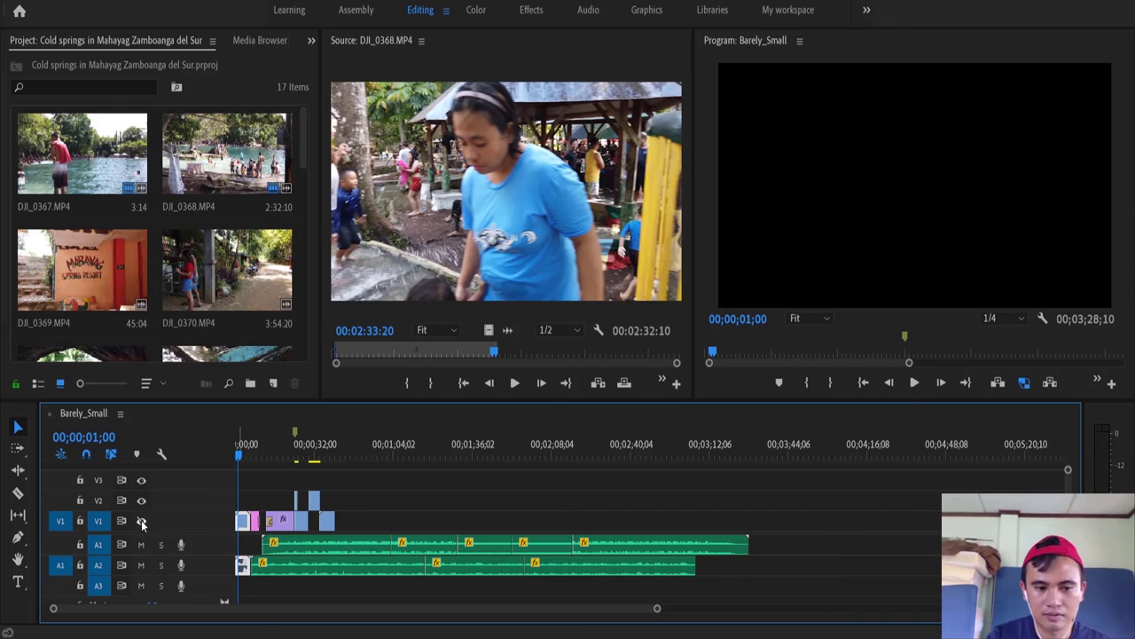
left_click(142, 521)
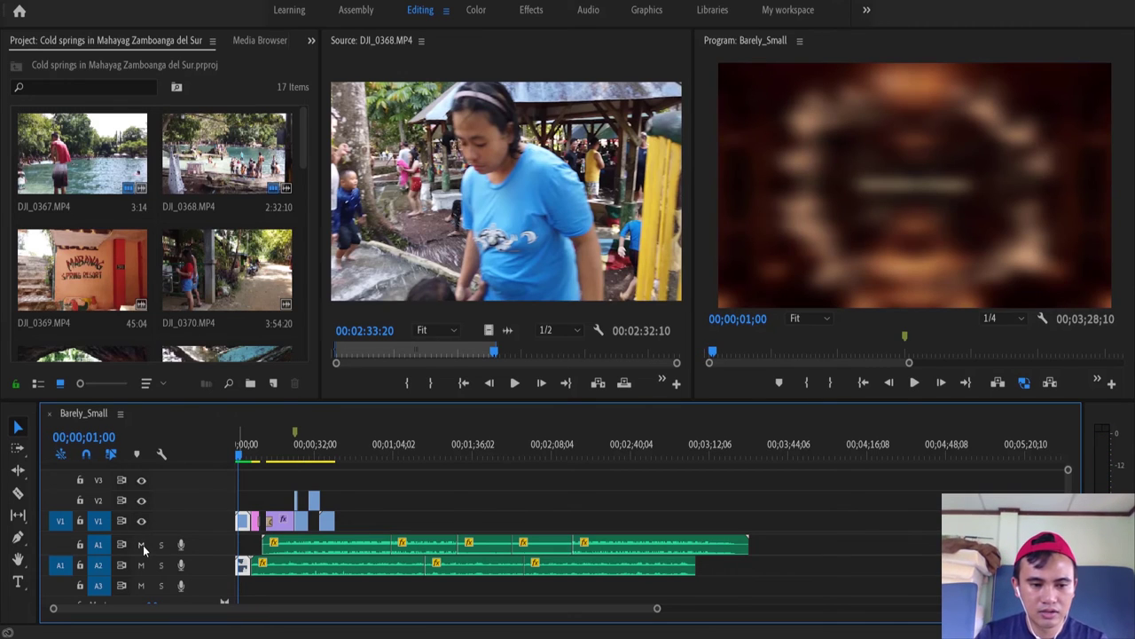
left_click(142, 545)
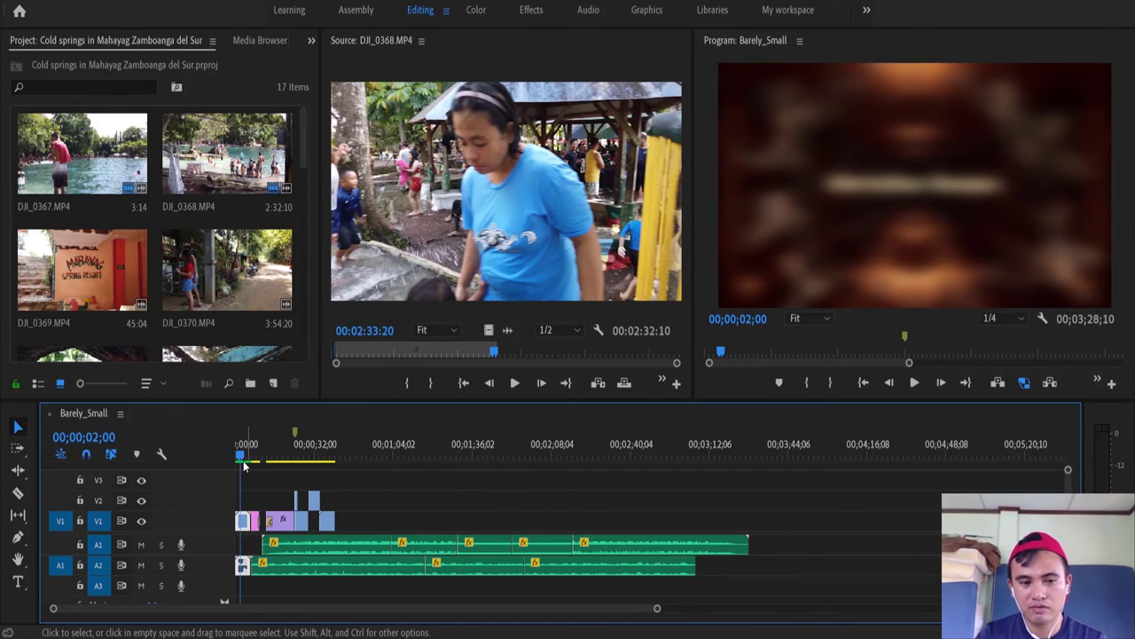
Add a title with the person's full name over the red-shirt footage at 00;00;29;28, then switch to Effects workspace
left_click_drag(241, 455, 269, 457)
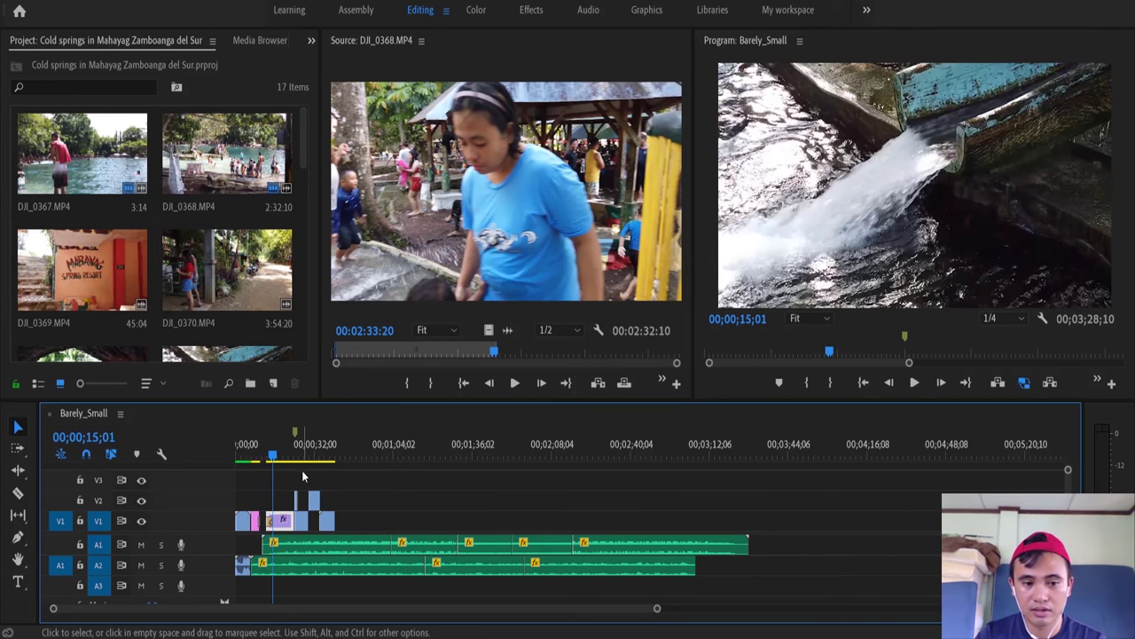
left_click_drag(274, 458, 315, 465)
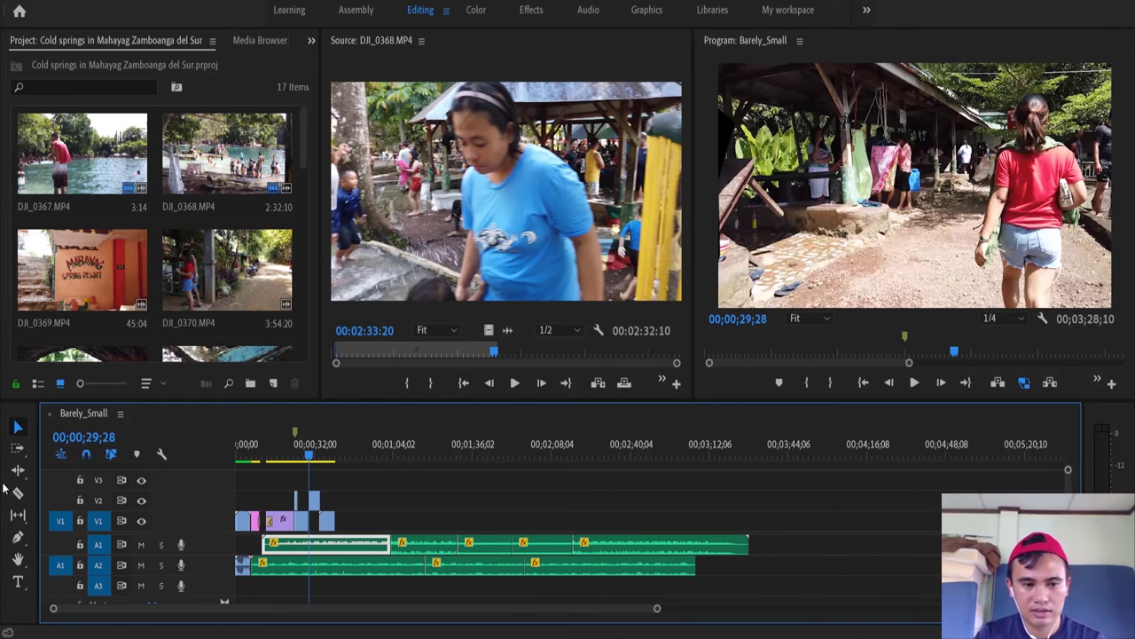
left_click(19, 583)
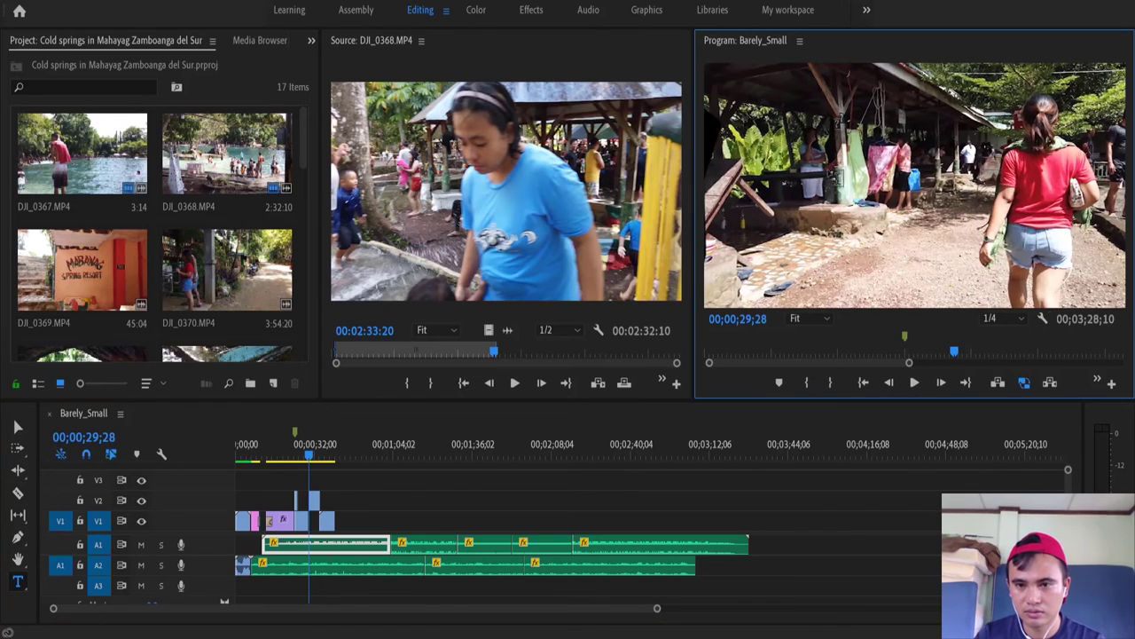
left_click(891, 186)
type("CH")
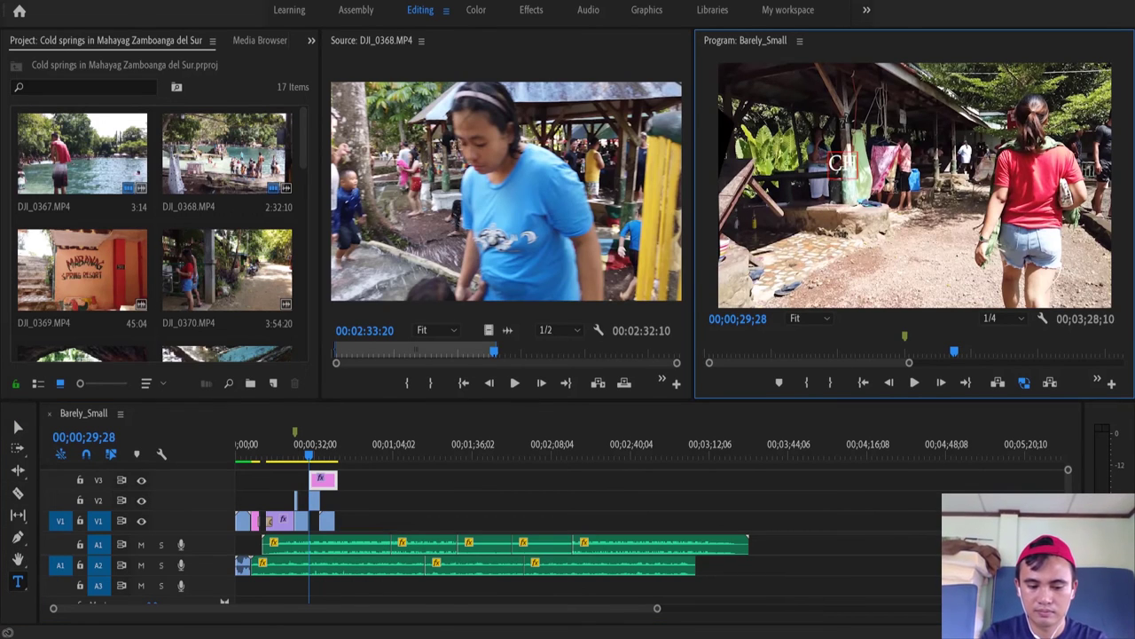
type("RISTIAN")
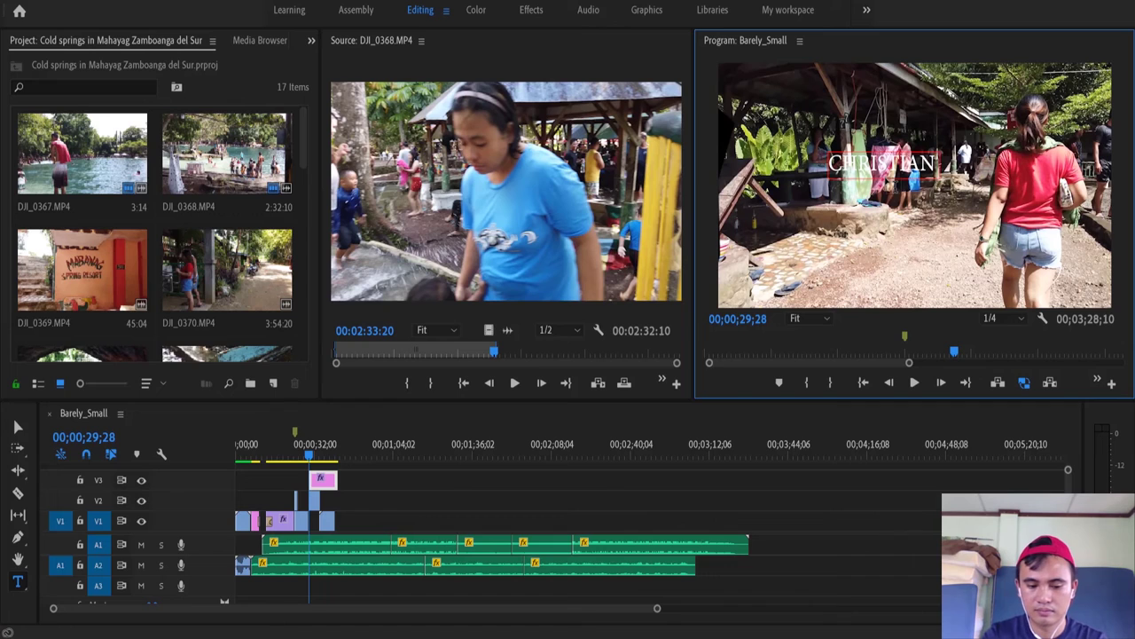
type(" CORPUZ")
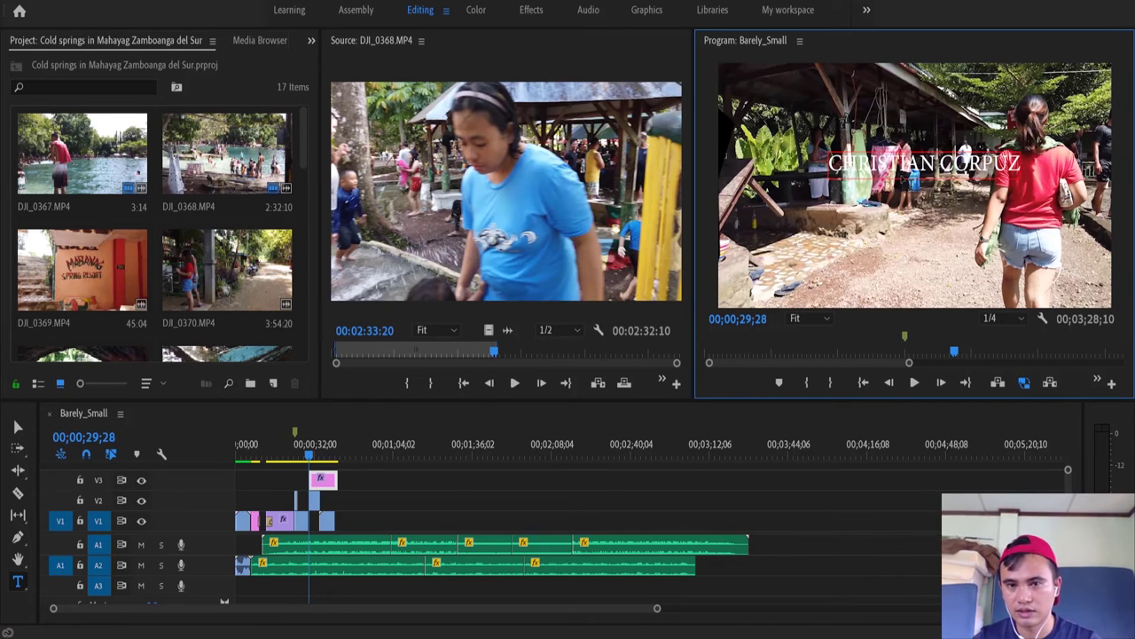
left_click(531, 10)
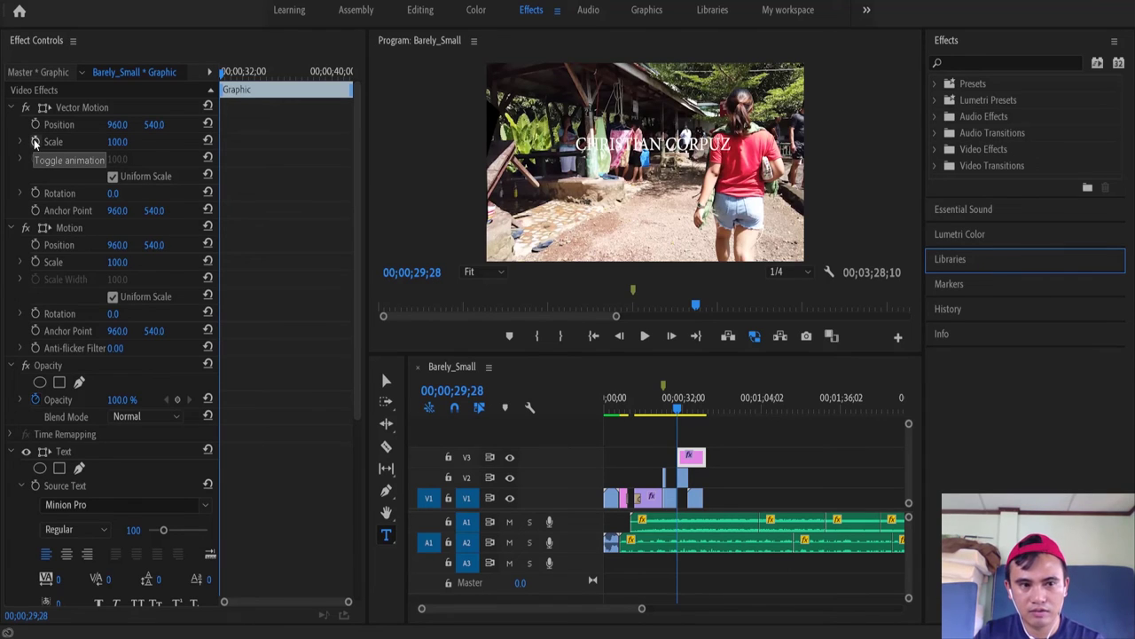
Keyframe the title's Scale at 100 at 00;00;29;28 and larger at 00;00;34;20
left_click(35, 142)
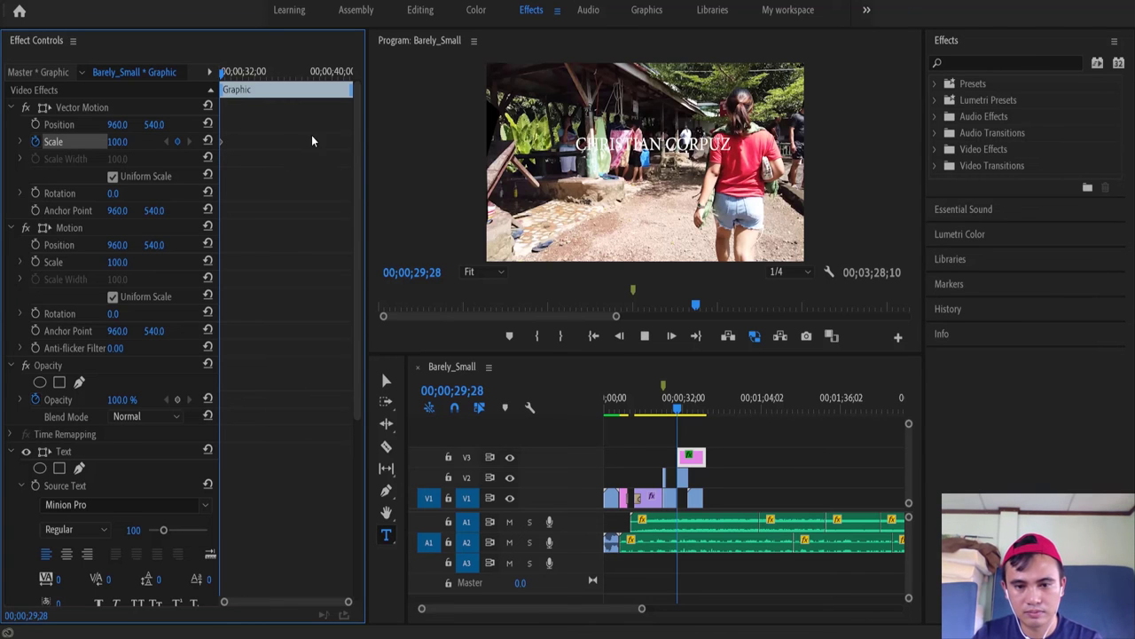
key("space")
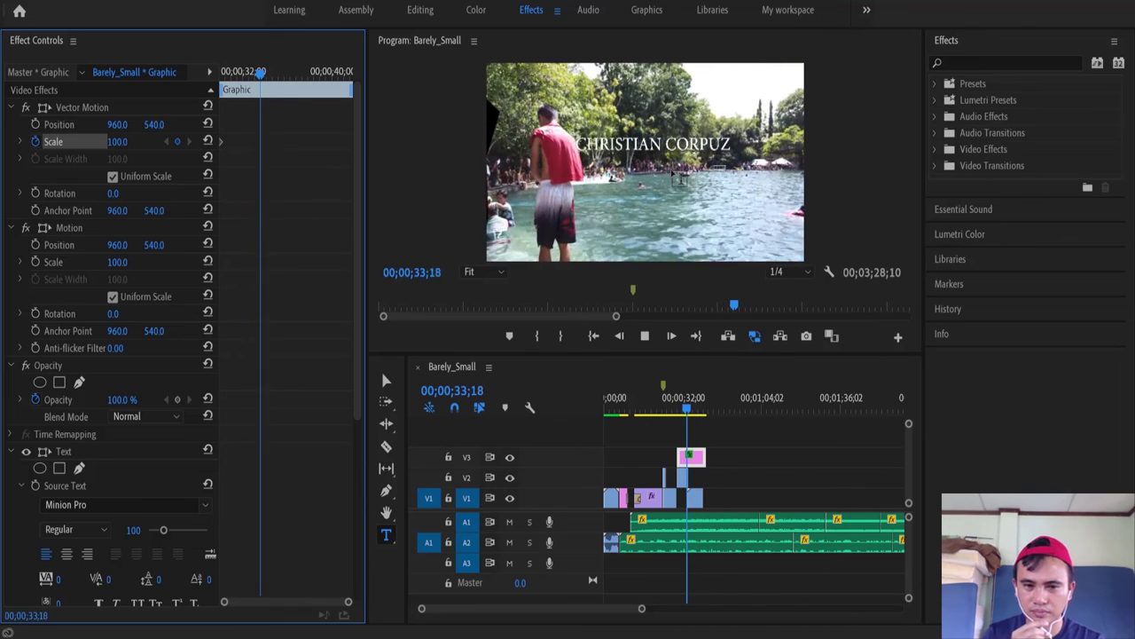
key("space")
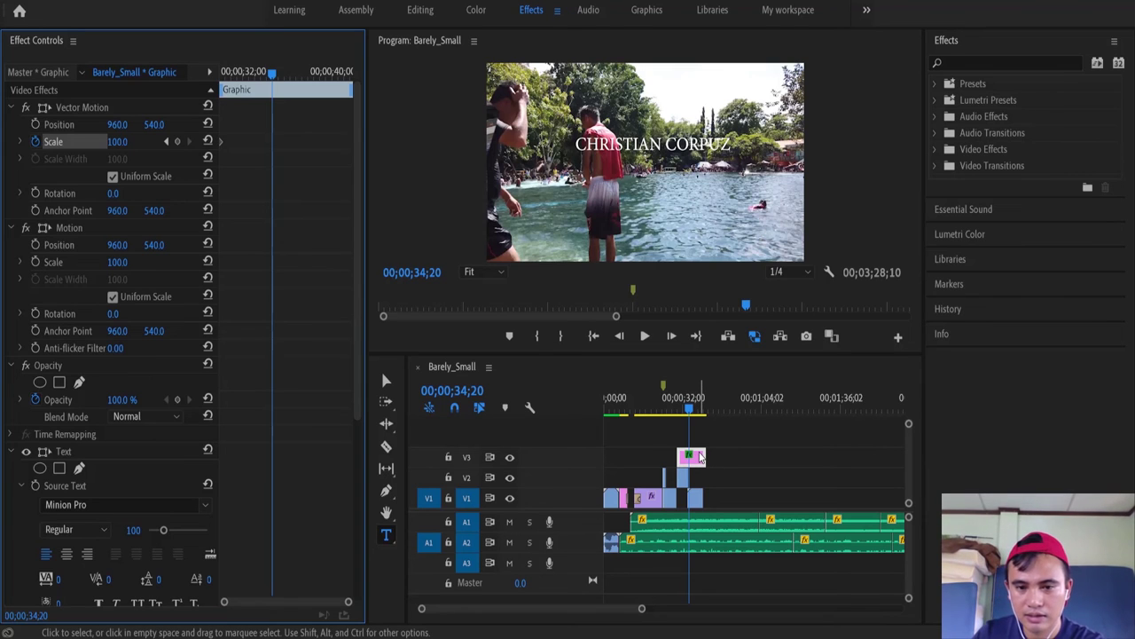
left_click(700, 457)
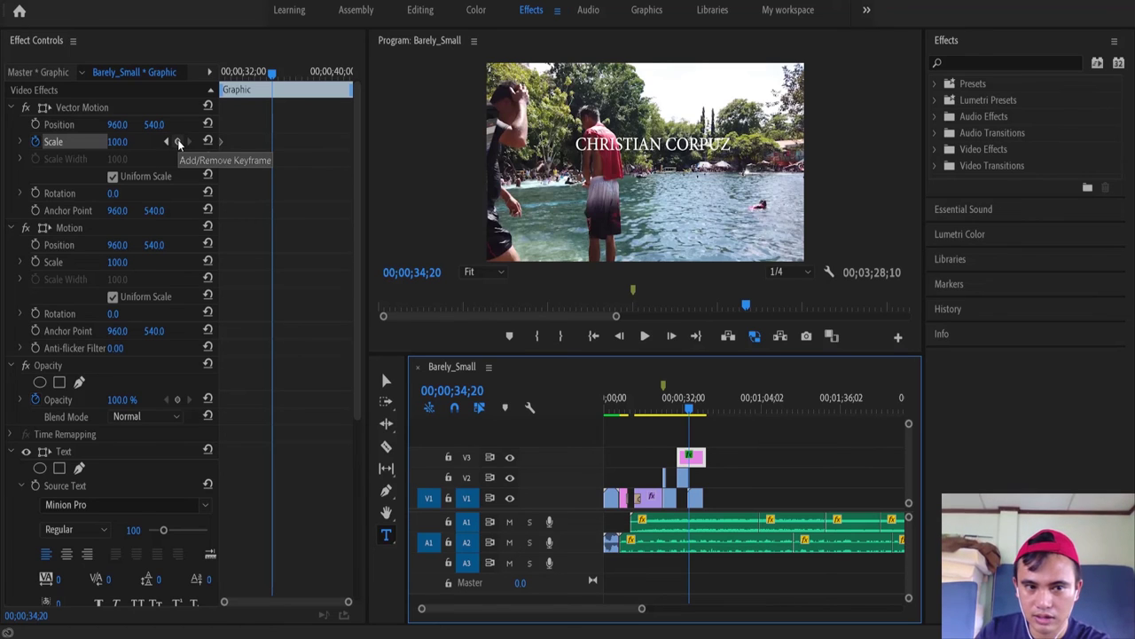
left_click(178, 144)
left_click_drag(119, 142, 249, 142)
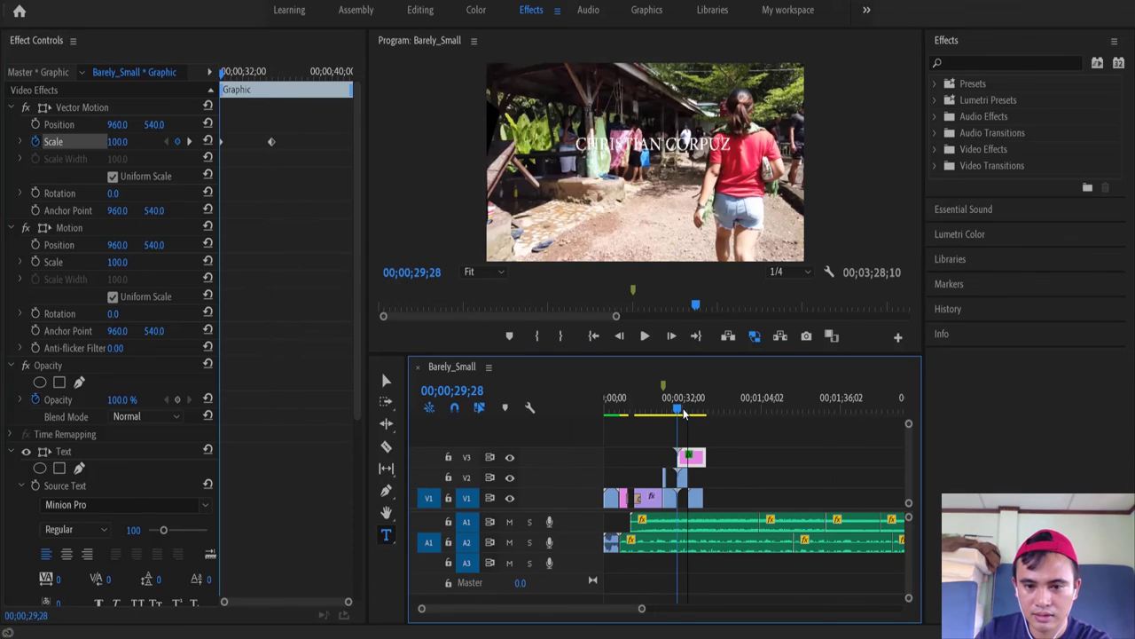
left_click_drag(695, 413, 678, 411)
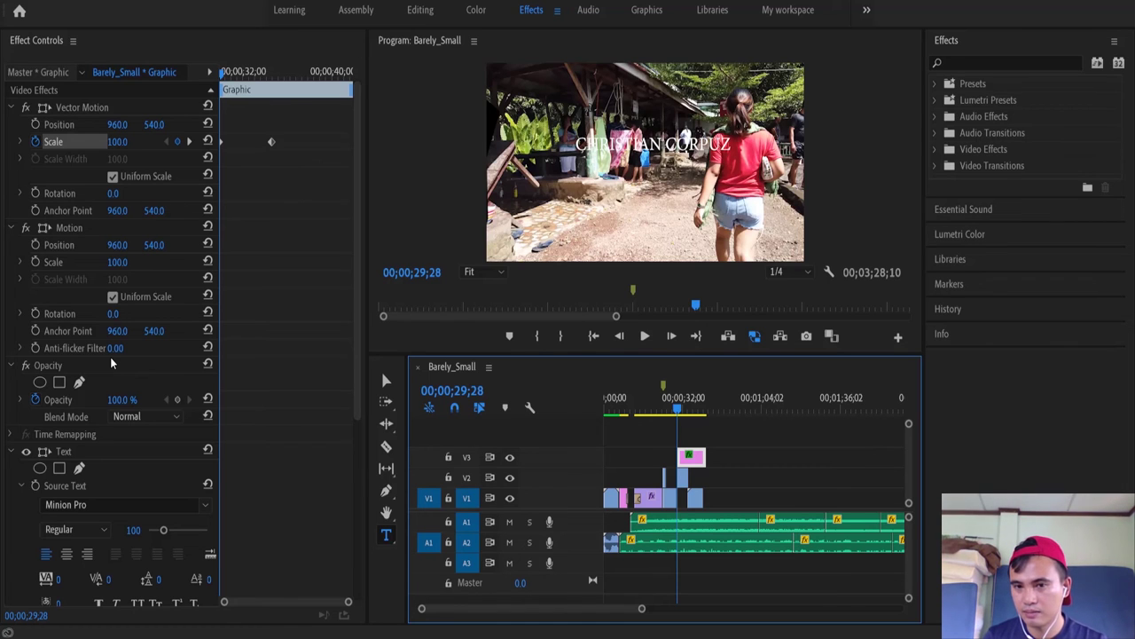
Add a third Scale keyframe near 00;00;37;24 that shrinks the title back down
key("space")
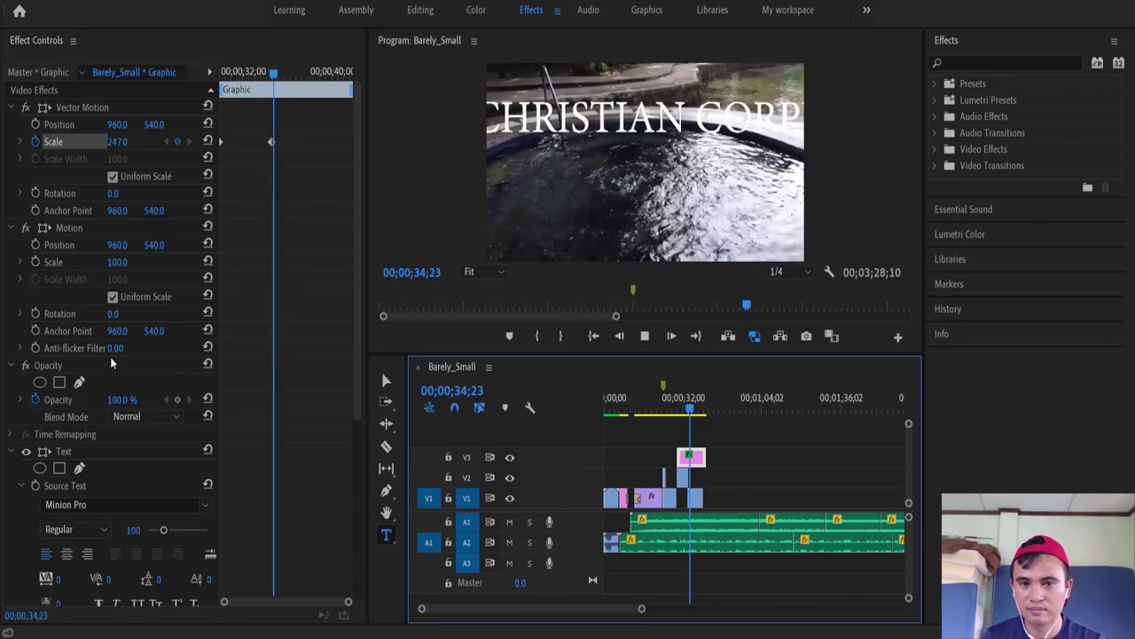
key("space")
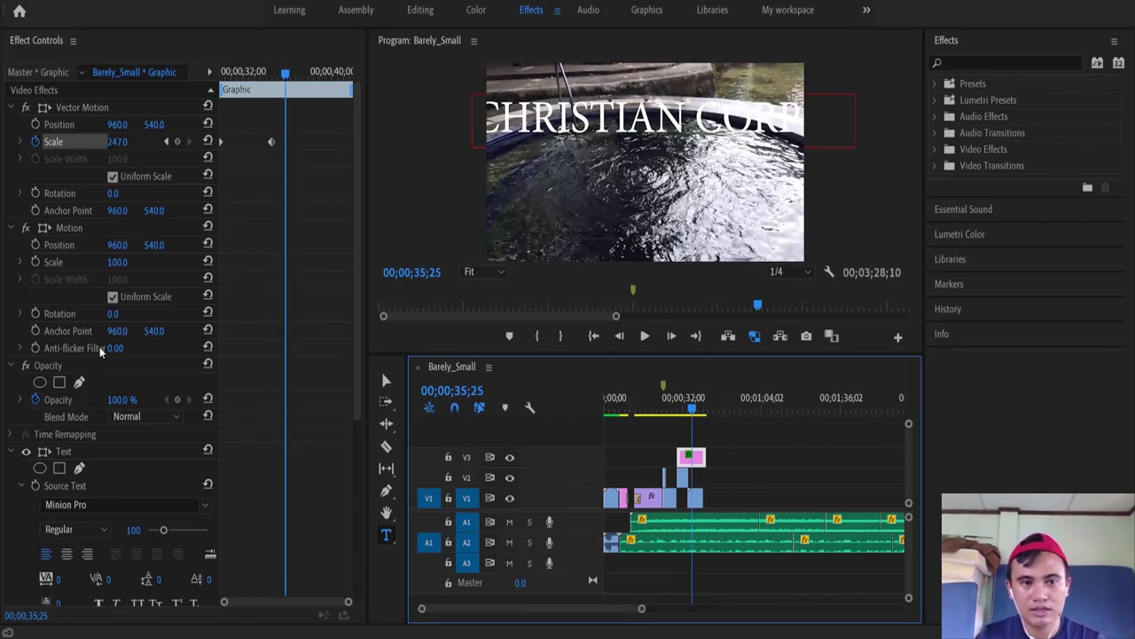
key("space")
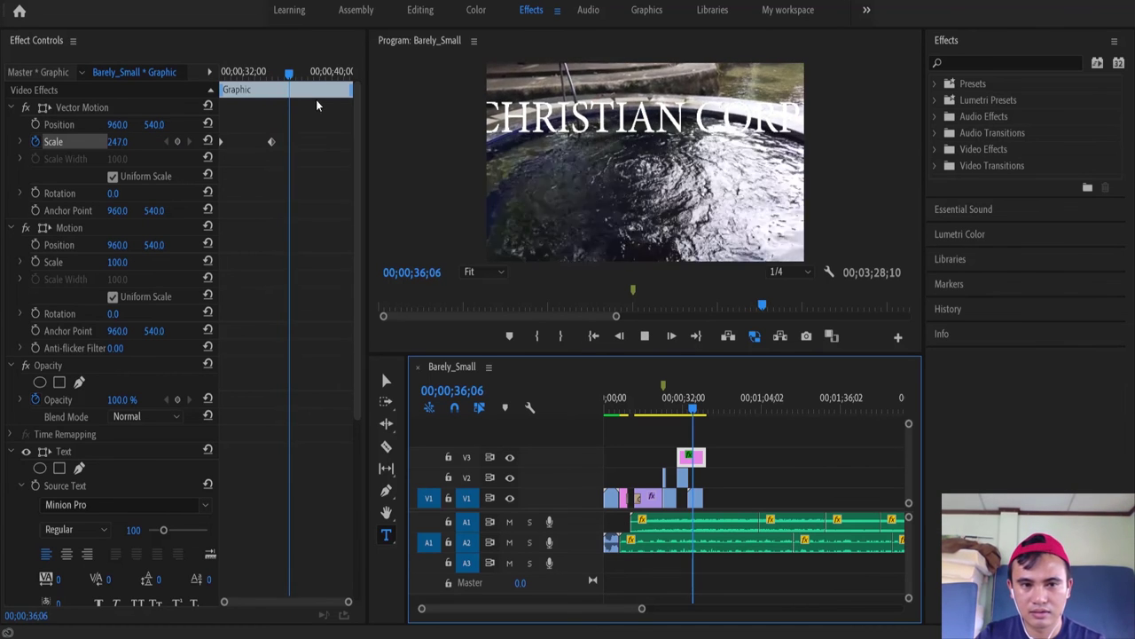
key("space")
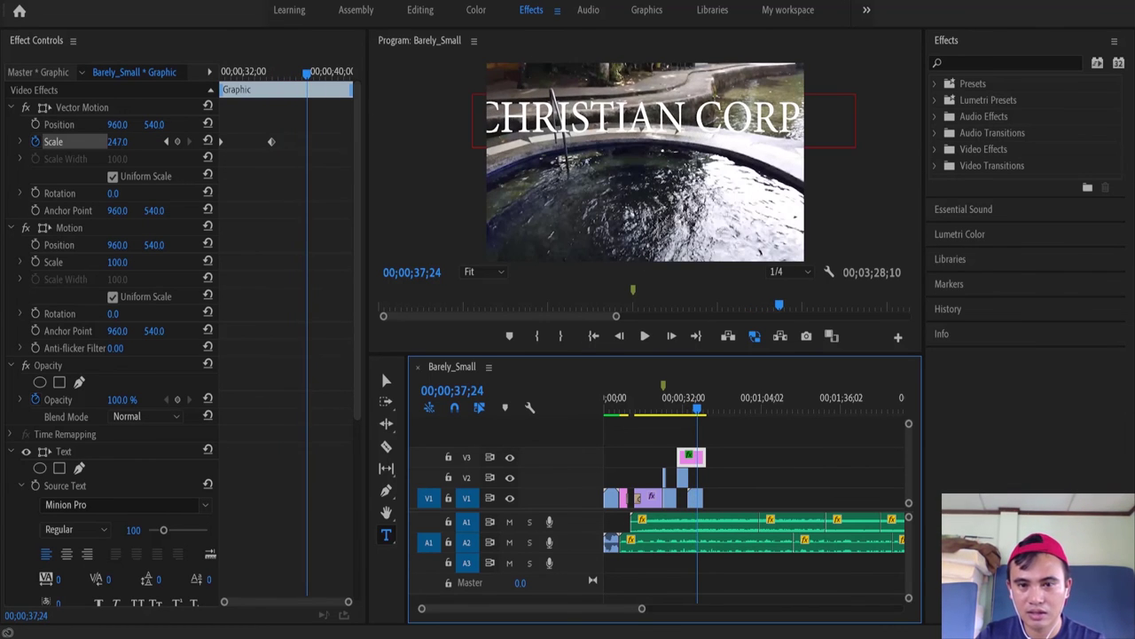
left_click(178, 142)
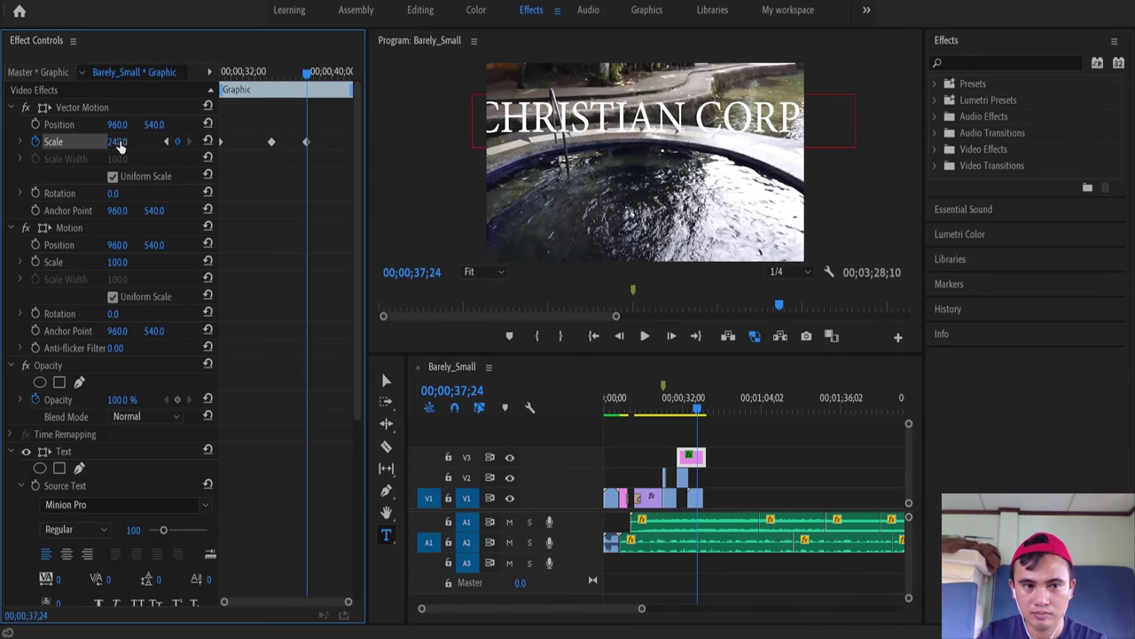
left_click_drag(117, 142, 89, 142)
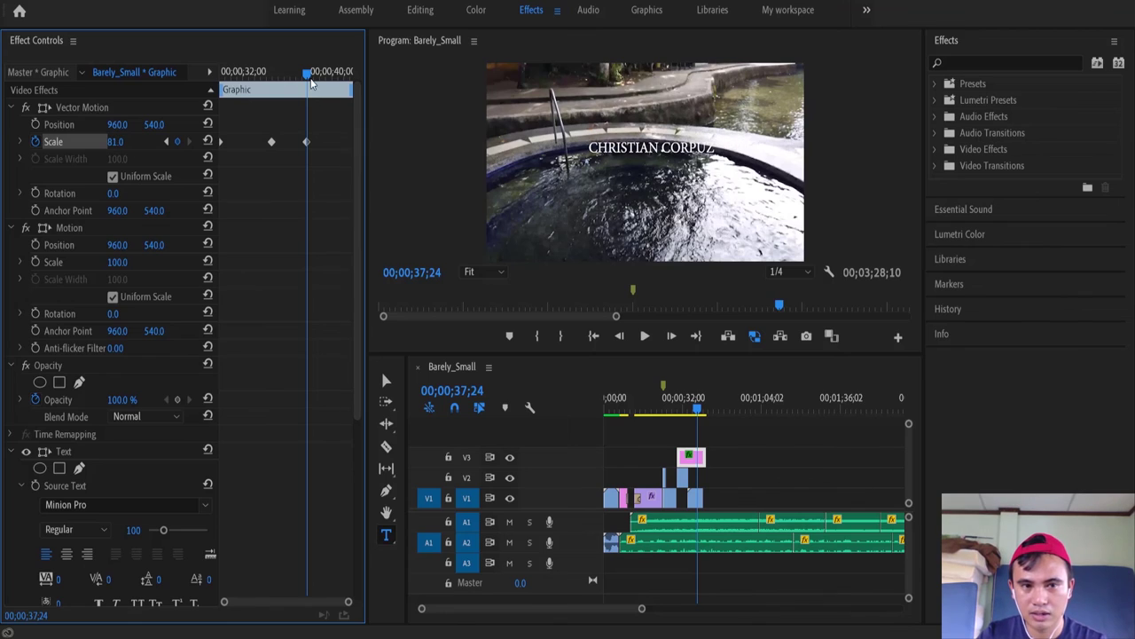
Replay the revised scale animation from the title's start and select the Barely_Small.mp3 clip
left_click_drag(306, 76, 218, 82)
key("space")
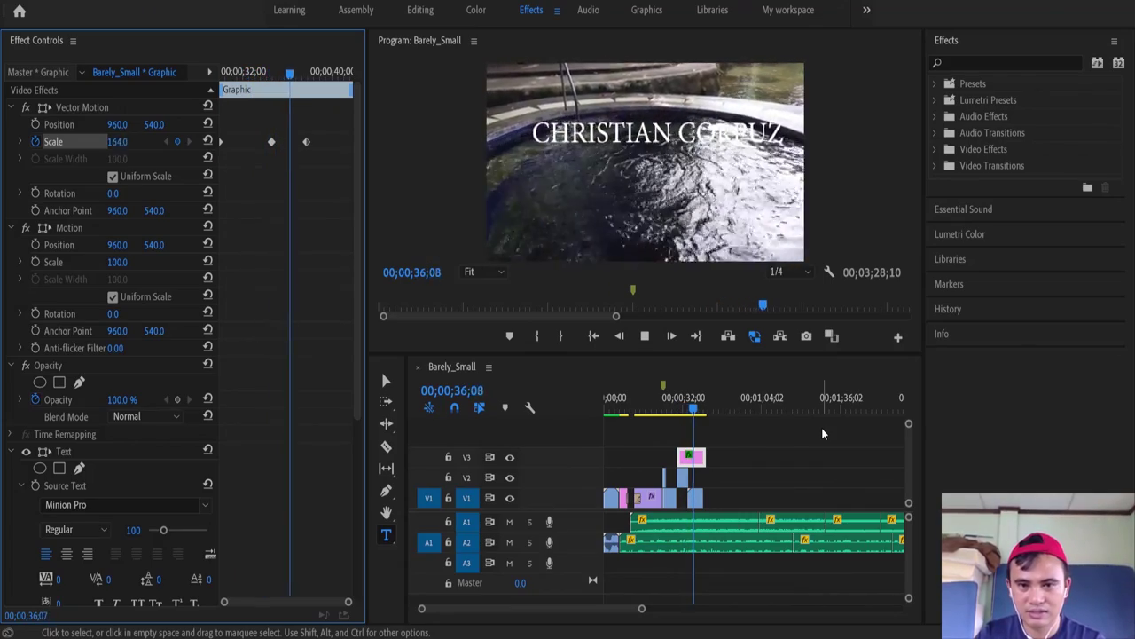
key("space")
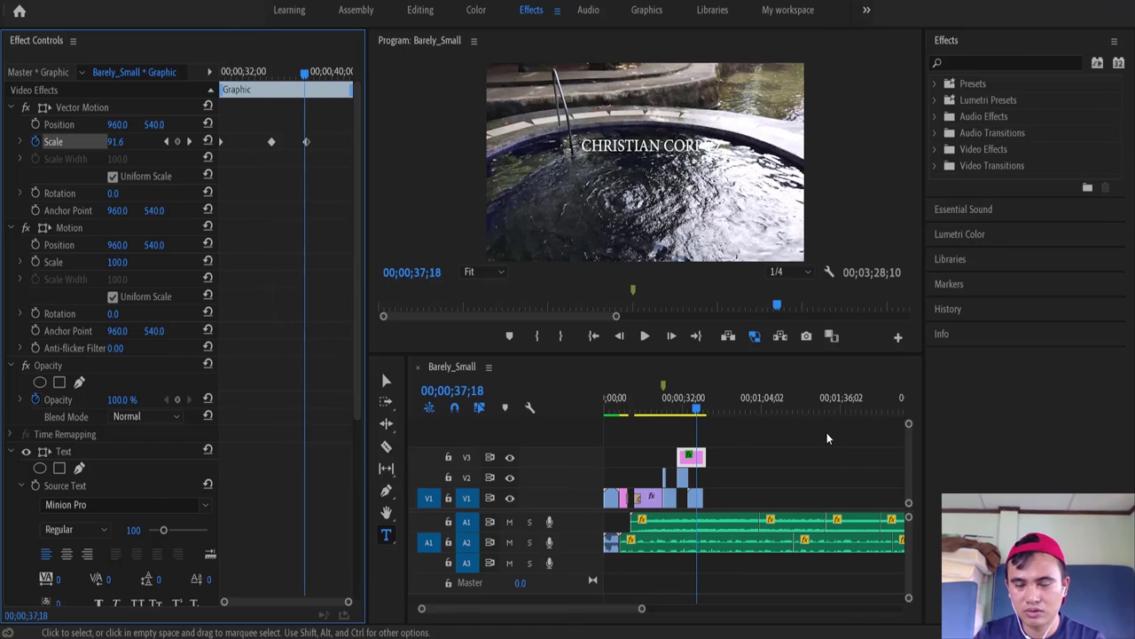
left_click(719, 527)
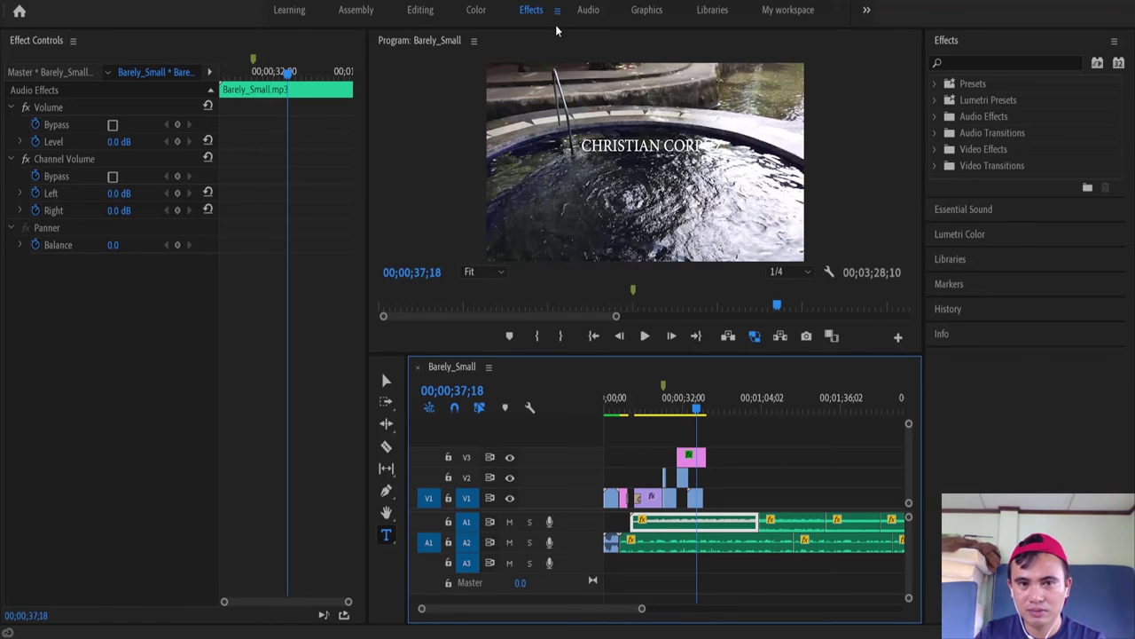
Visit the Color workspace, scrub back to the waterfall shot at 00;00;19;05, then return to Editing
left_click(476, 15)
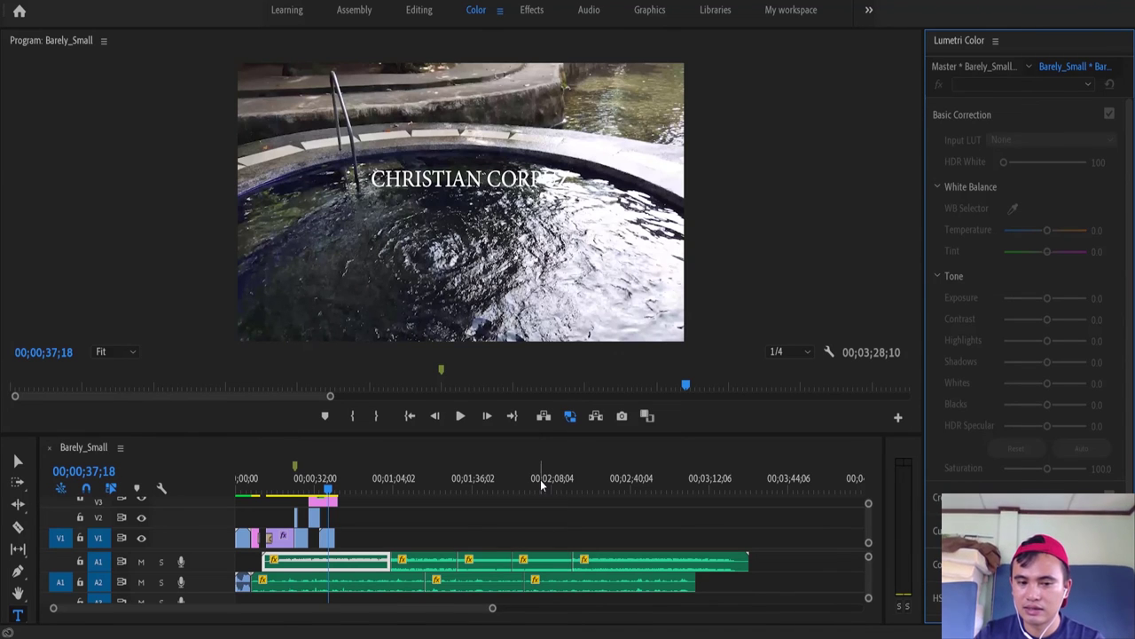
left_click_drag(321, 490, 283, 490)
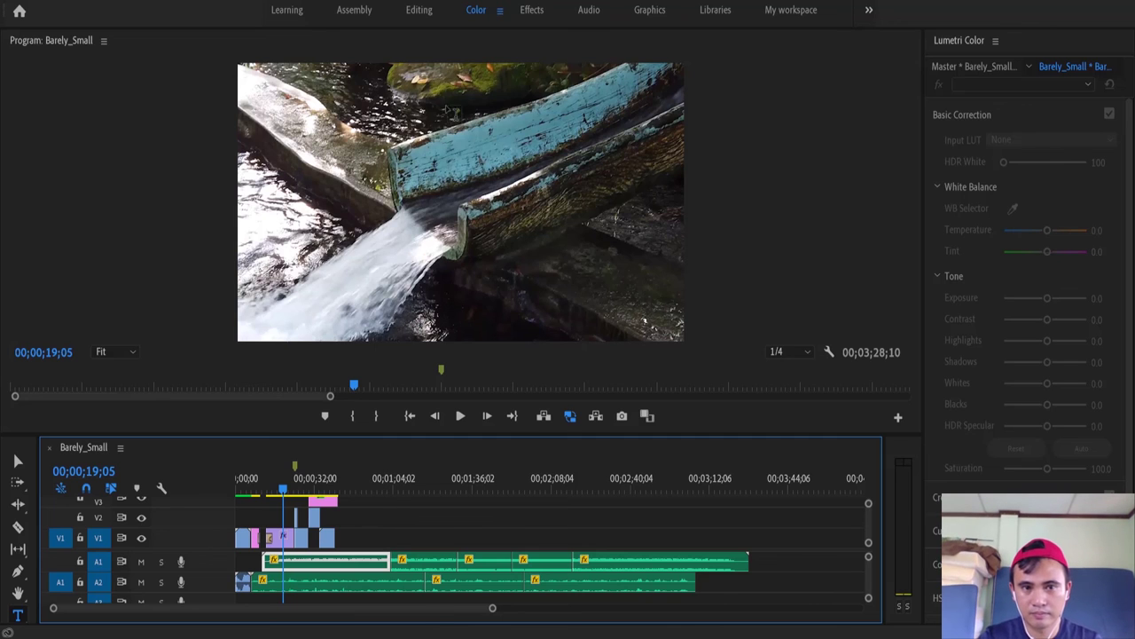
left_click(417, 11)
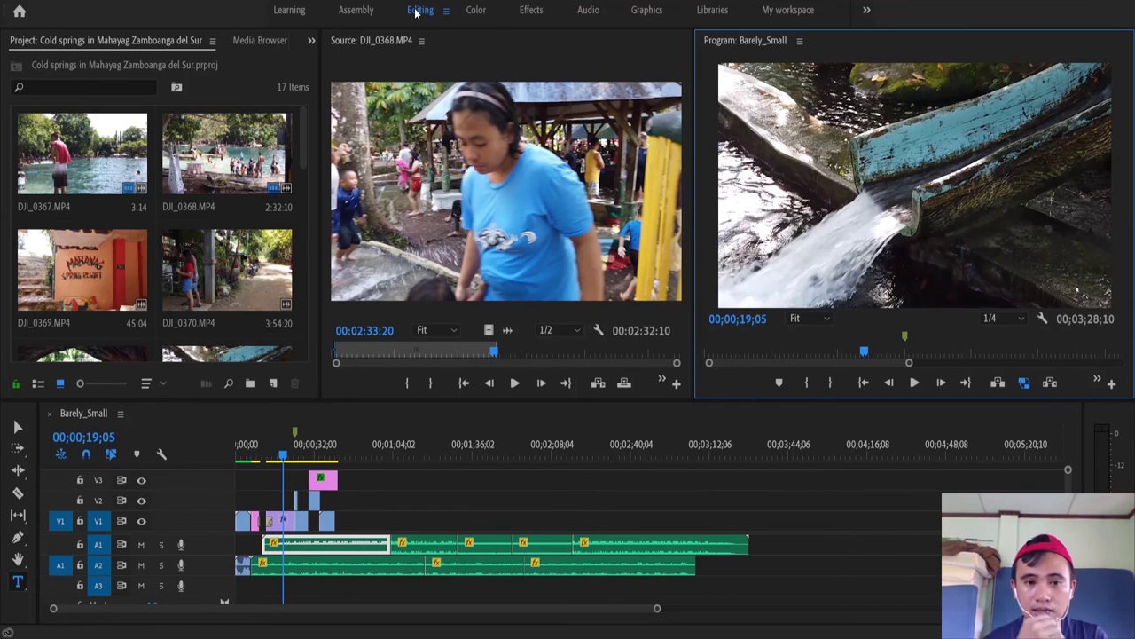